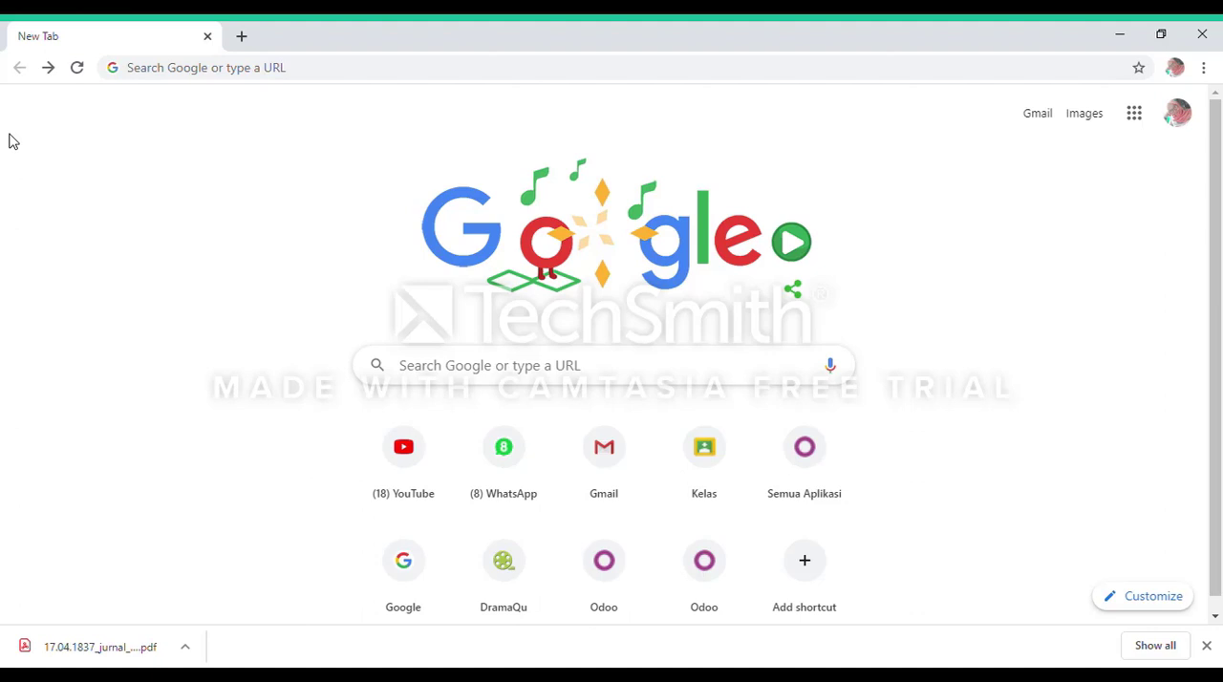
Open Odoo's all-apps page at odoo.com/id_ID/page/all-apps.
click(177, 72)
text(o)
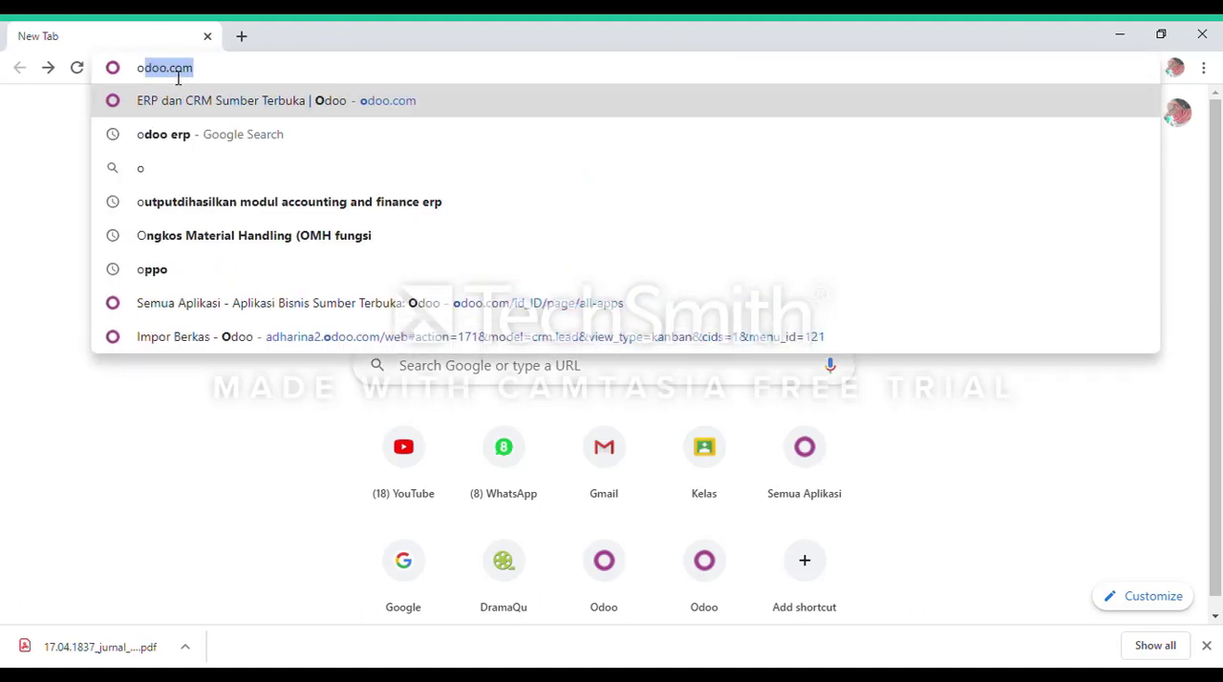
text(doo.)
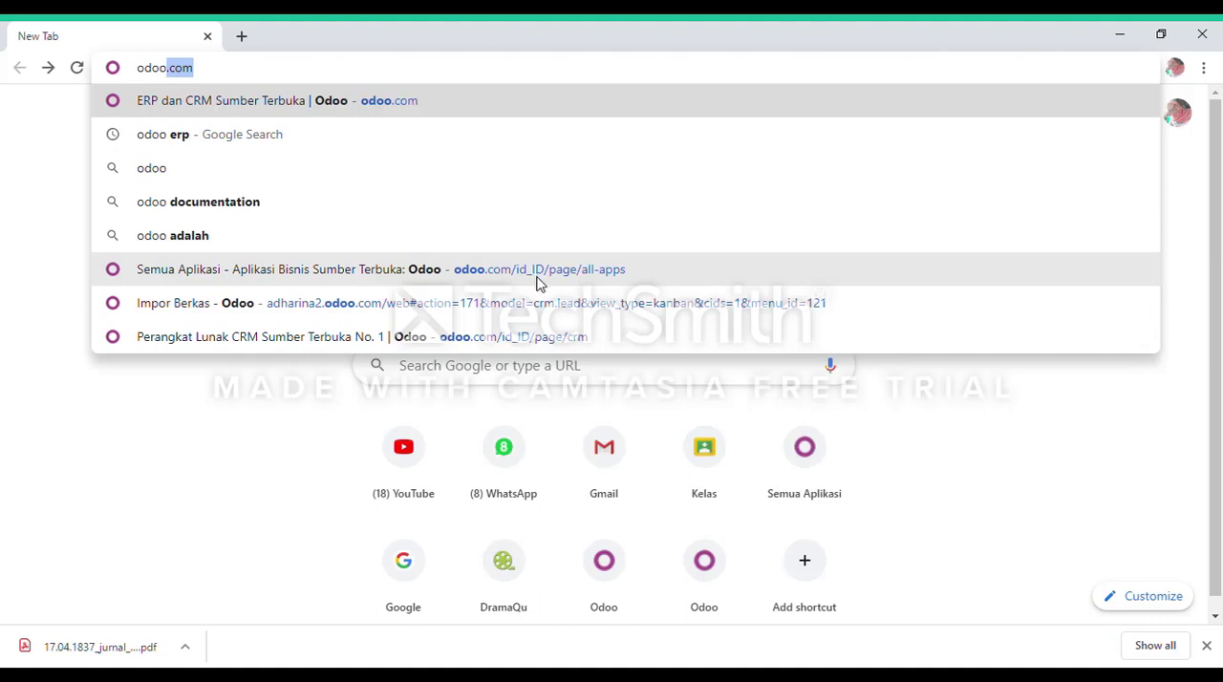
click(540, 277)
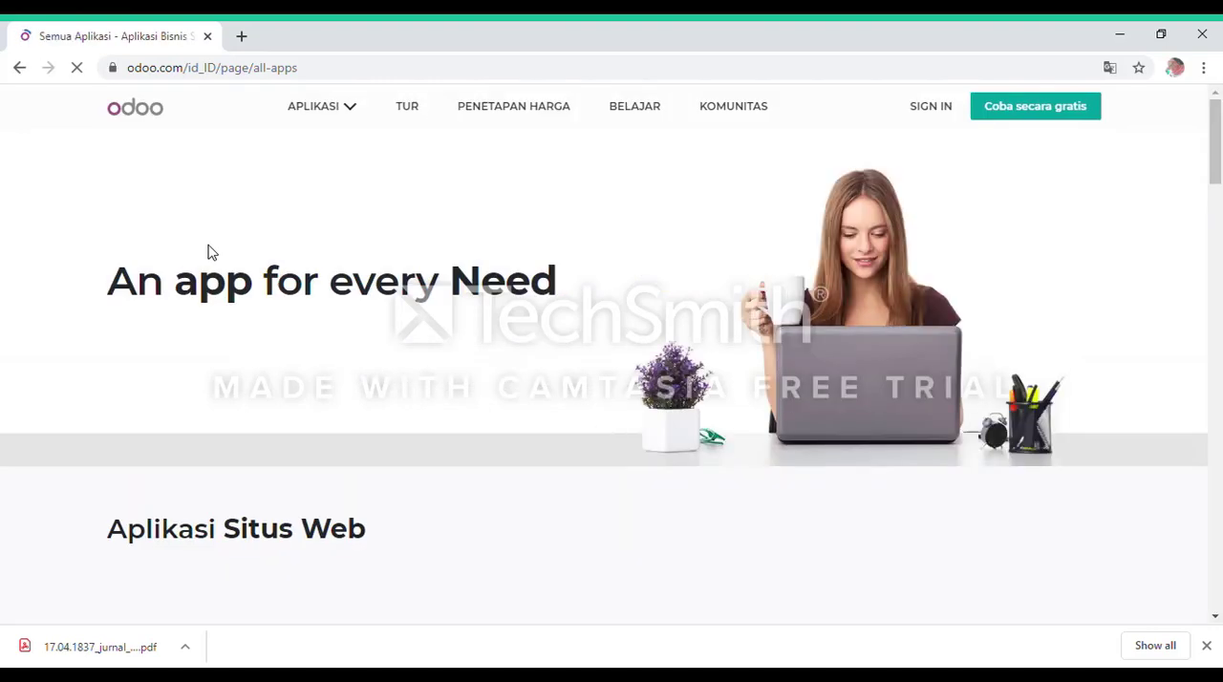
Open the CRM app's page from the Aplikasi Penjualan group.
scroll(390, 350, down, 1)
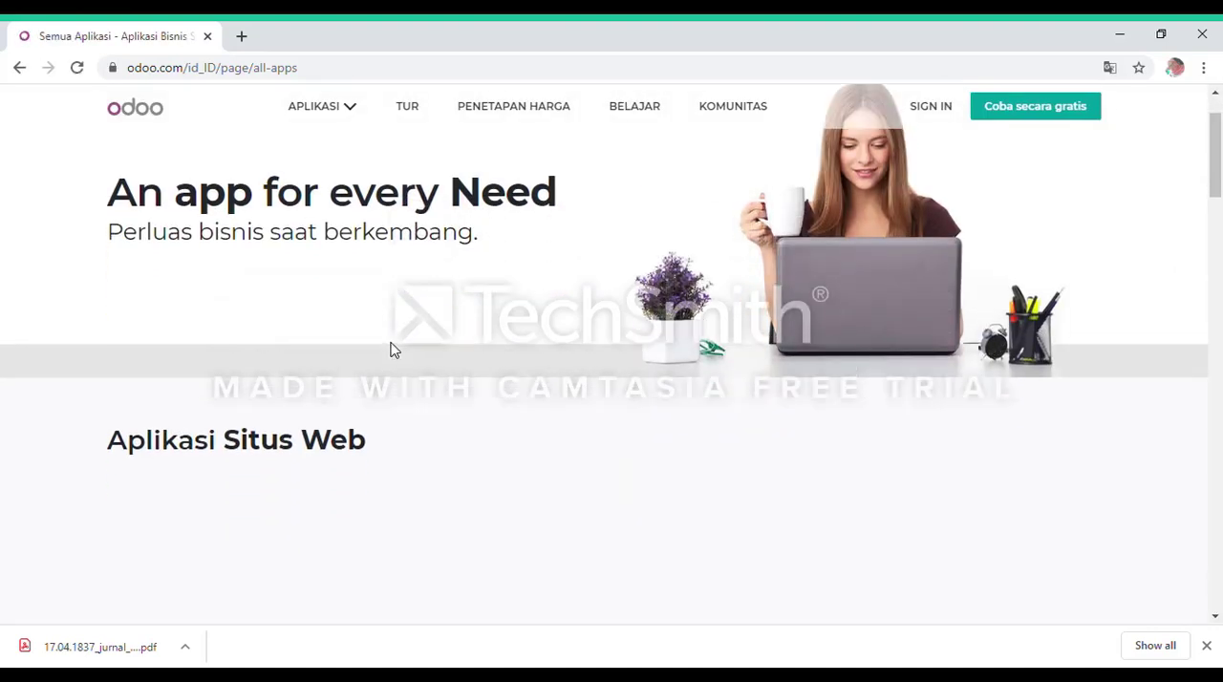
scroll(390, 350, down, 1)
scroll(390, 351, down, 4)
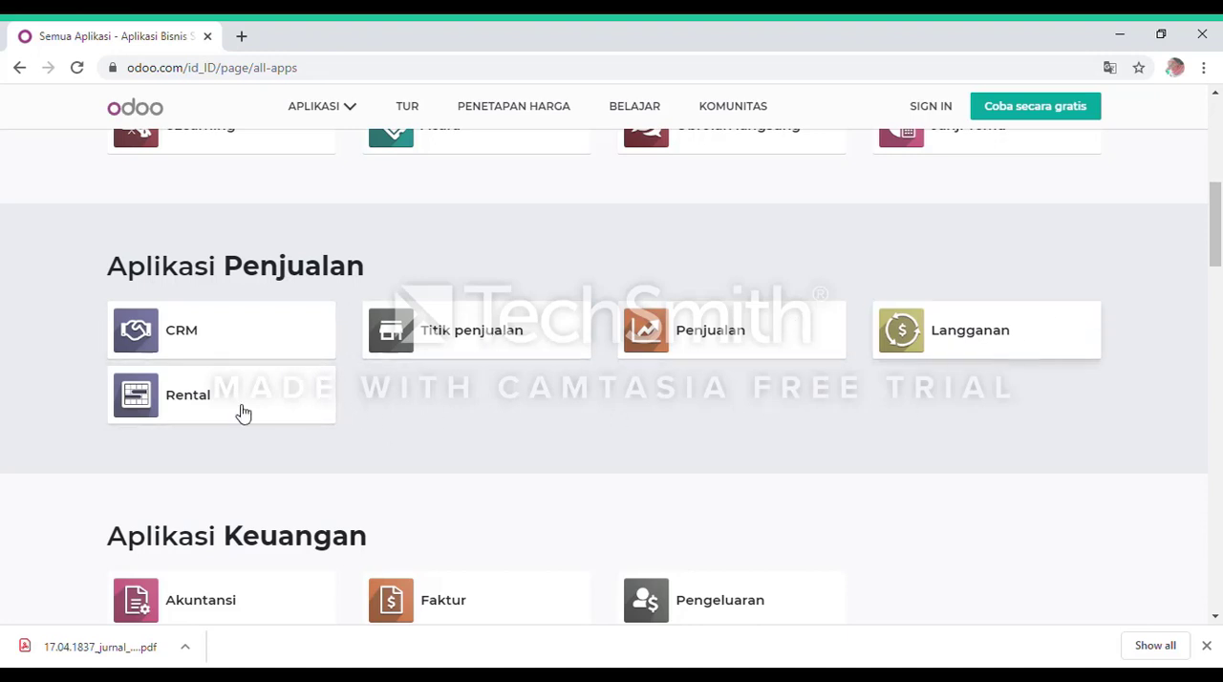
click(244, 341)
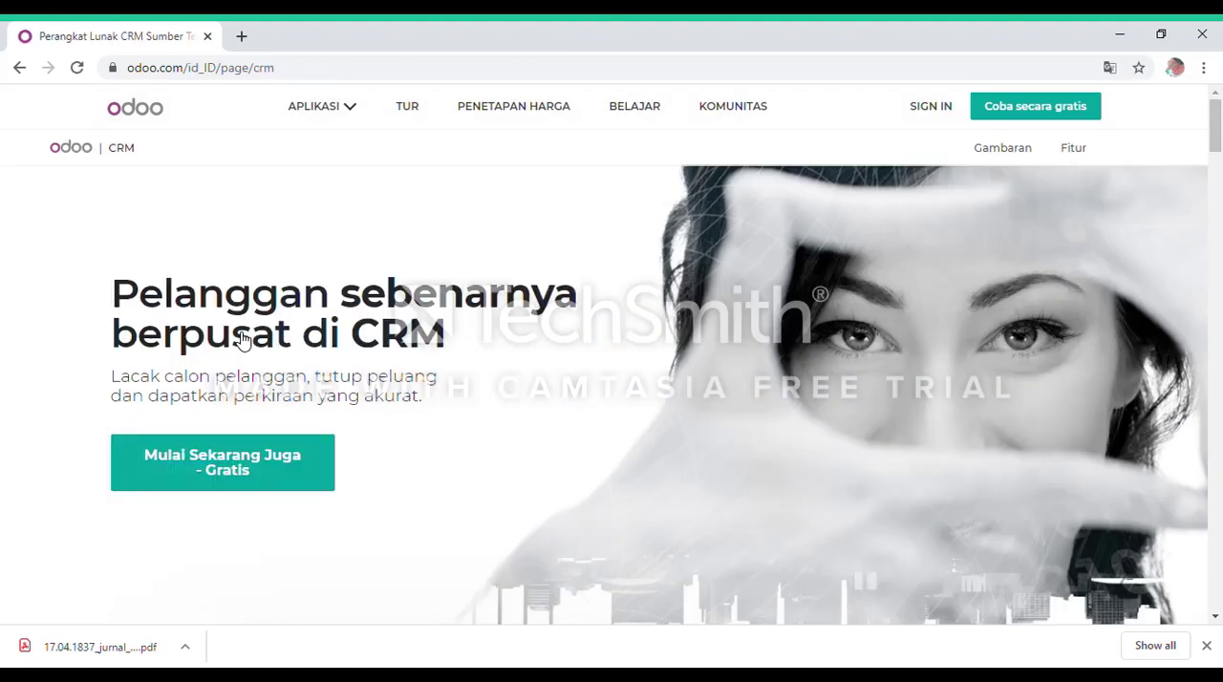
Look over the CRM product page, including its introduction and the sales pipeline preview.
scroll(172, 324, down, 4)
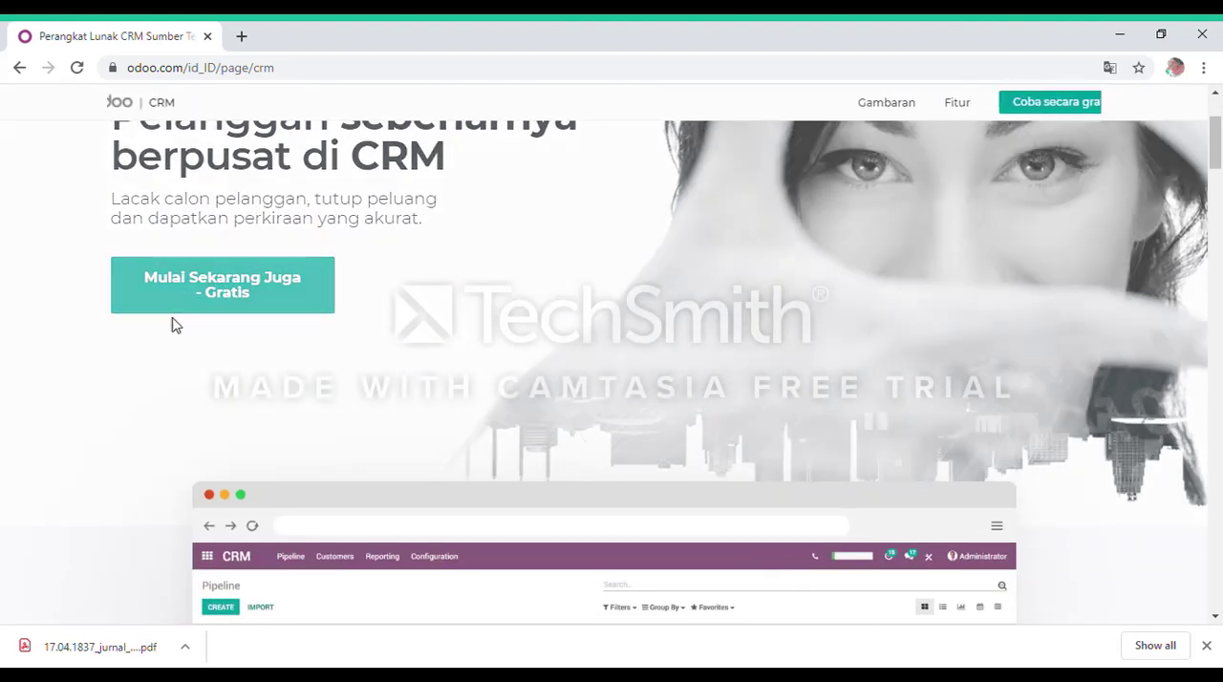
scroll(299, 376, up, 1)
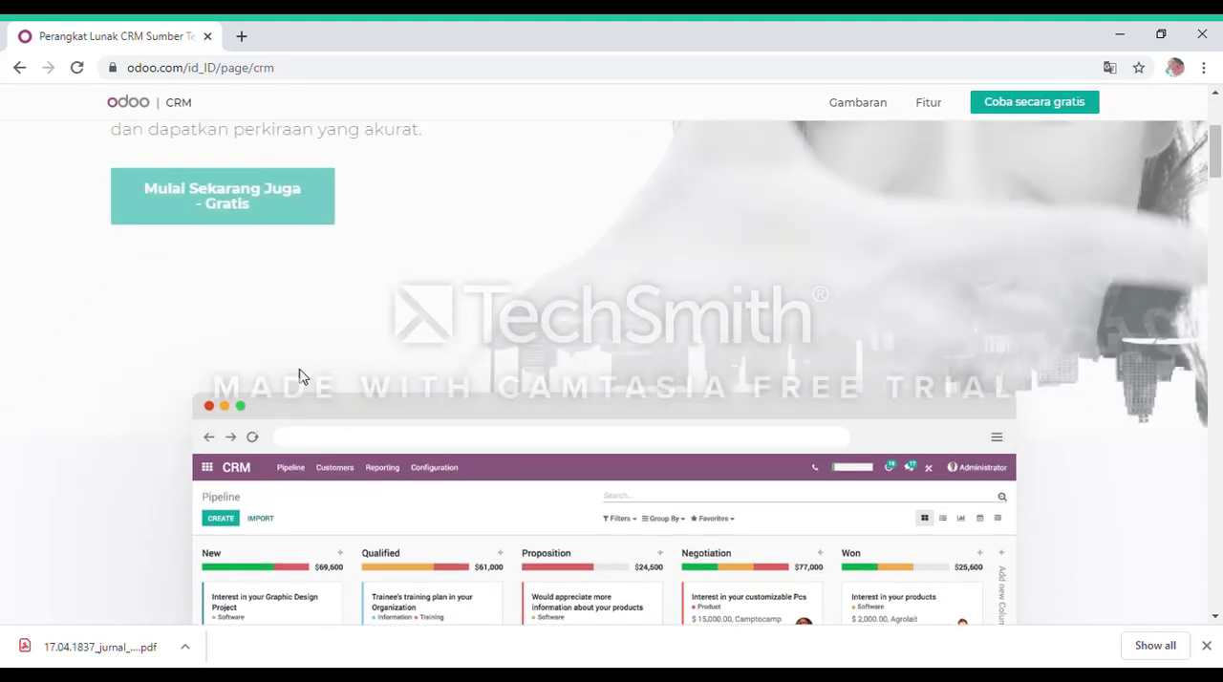
scroll(299, 376, down, 1)
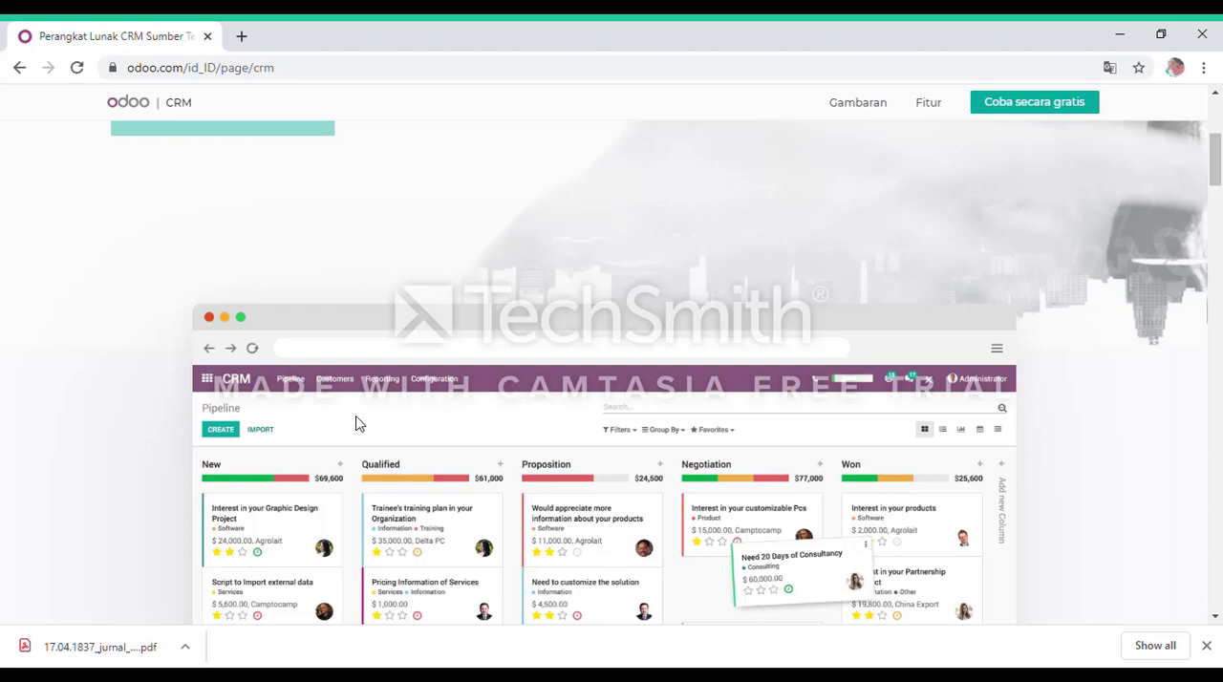
scroll(366, 416, down, 2)
scroll(368, 410, up, 4)
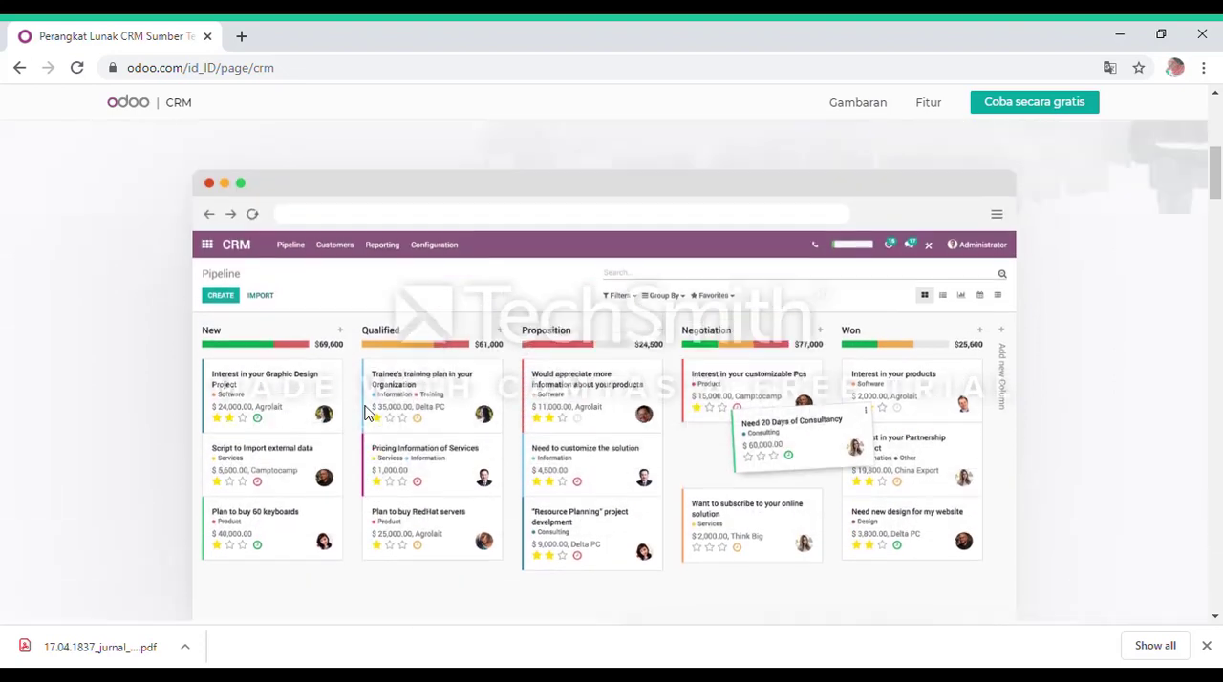
scroll(370, 405, up, 2)
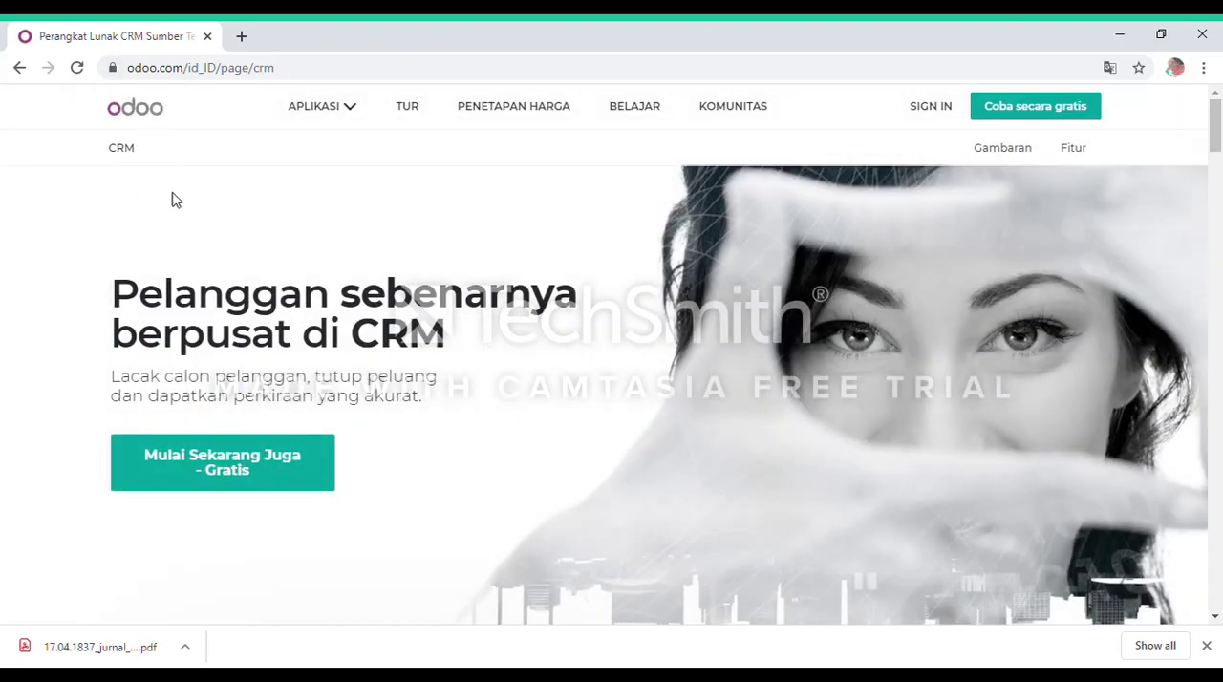
scroll(361, 355, down, 5)
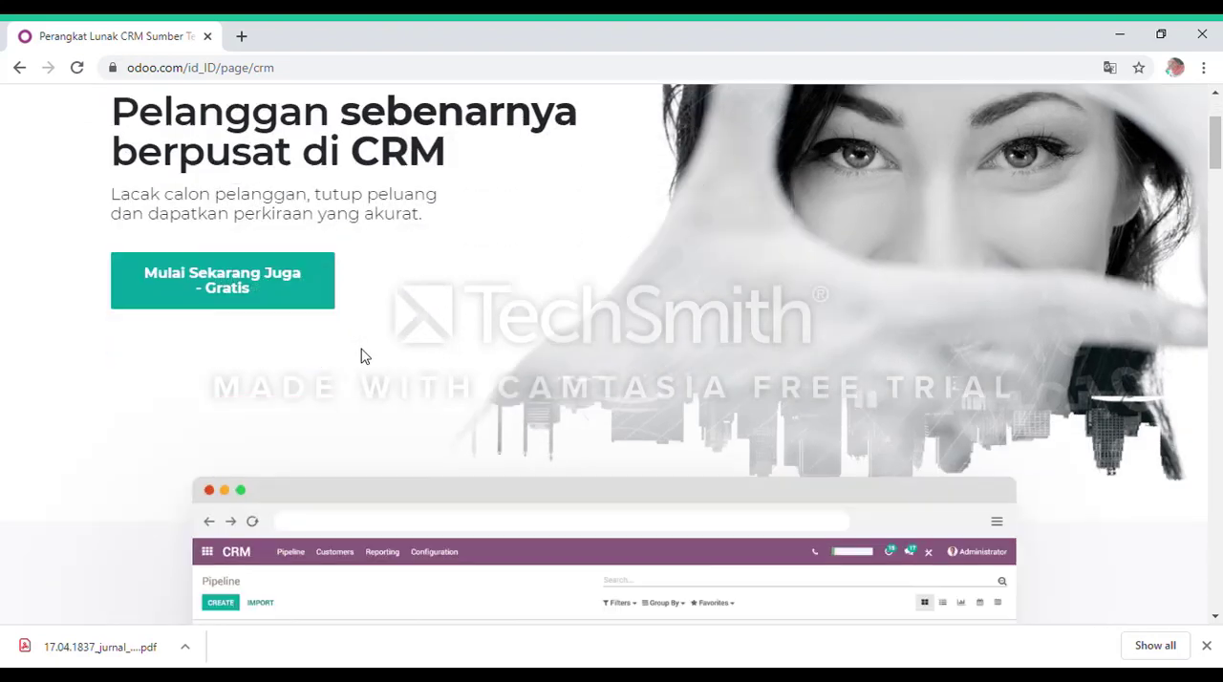
scroll(674, 401, up, 5)
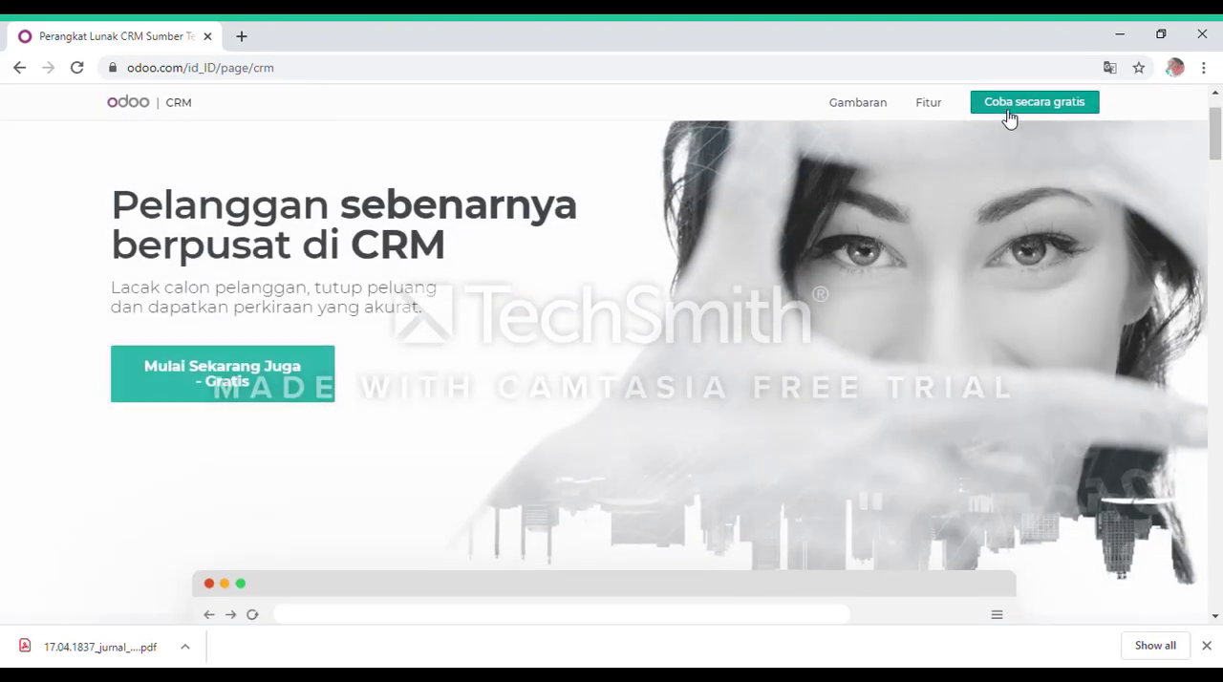
Start the free CRM trial and fill in the registrant's full name and email address from the saved suggestions.
click(1011, 111)
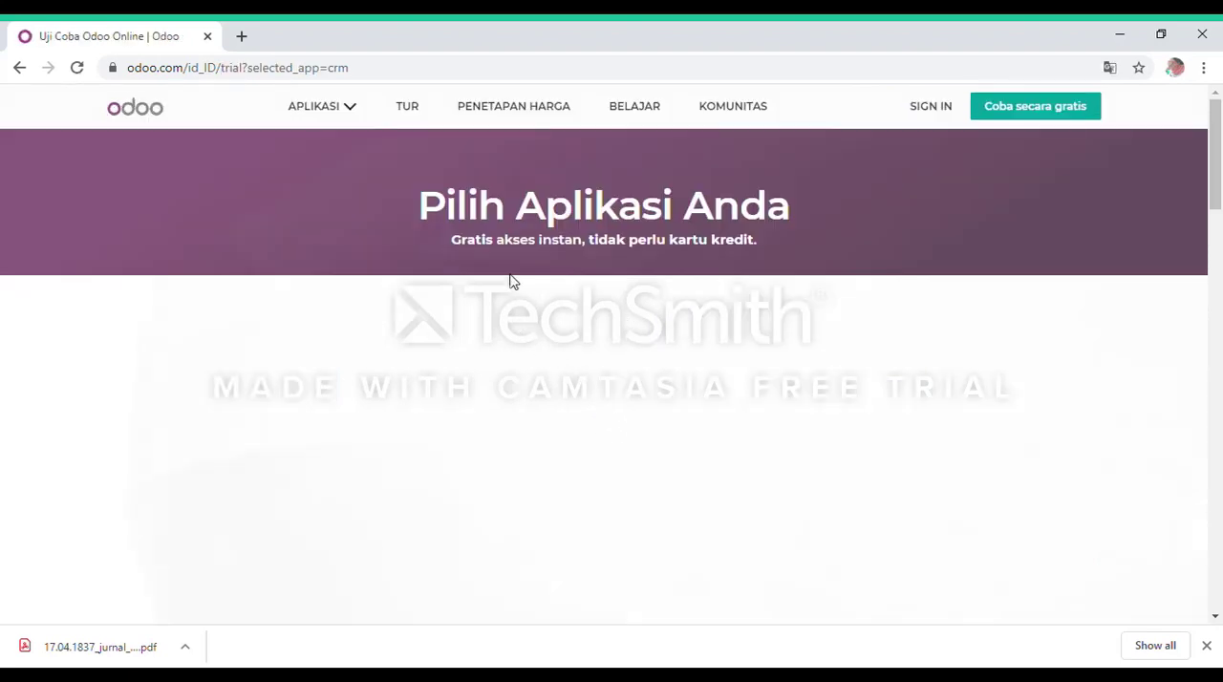
click(408, 274)
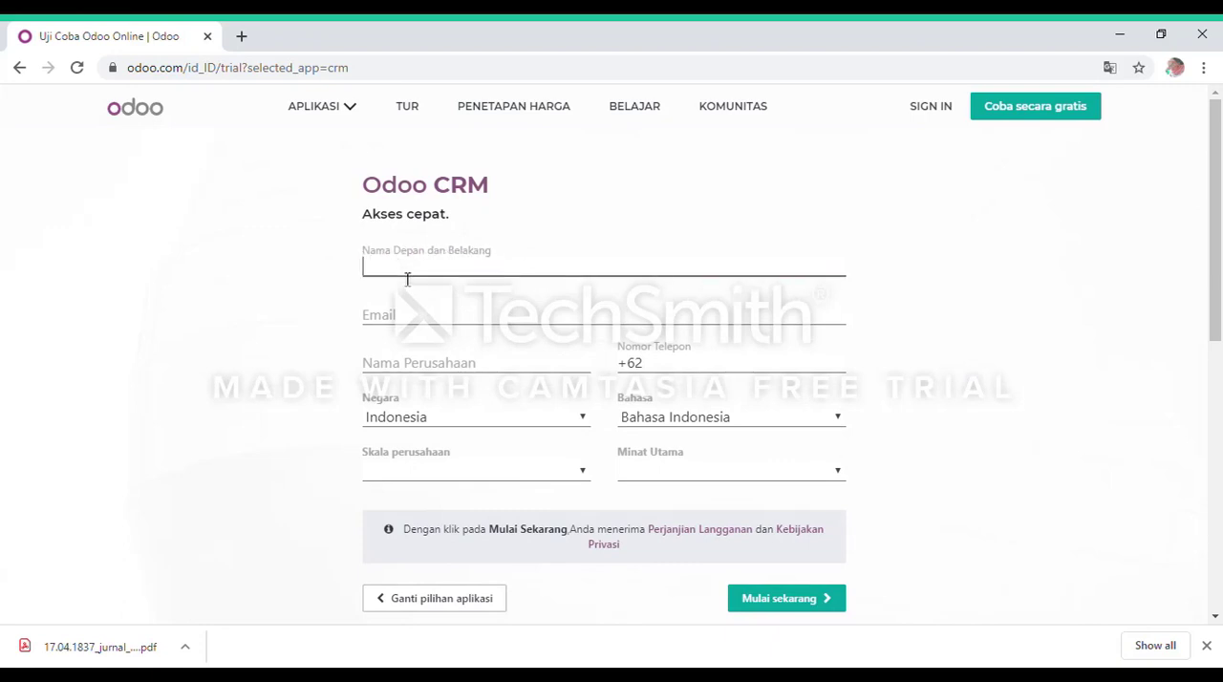
click(552, 229)
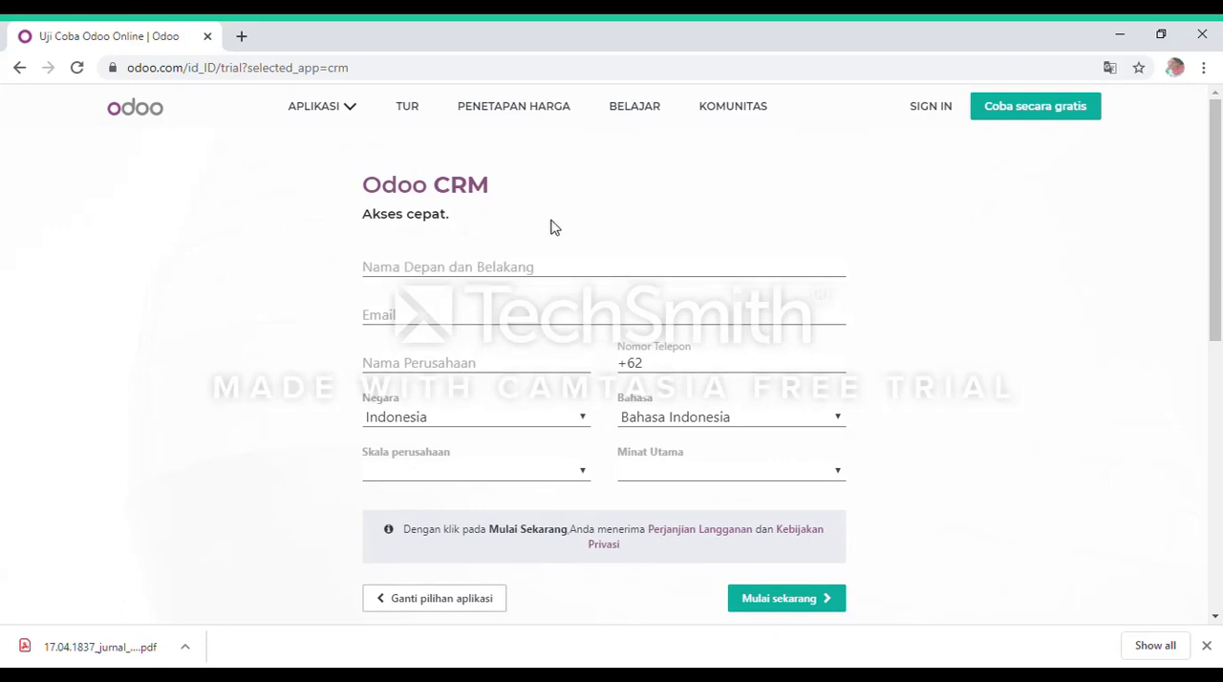
click(457, 274)
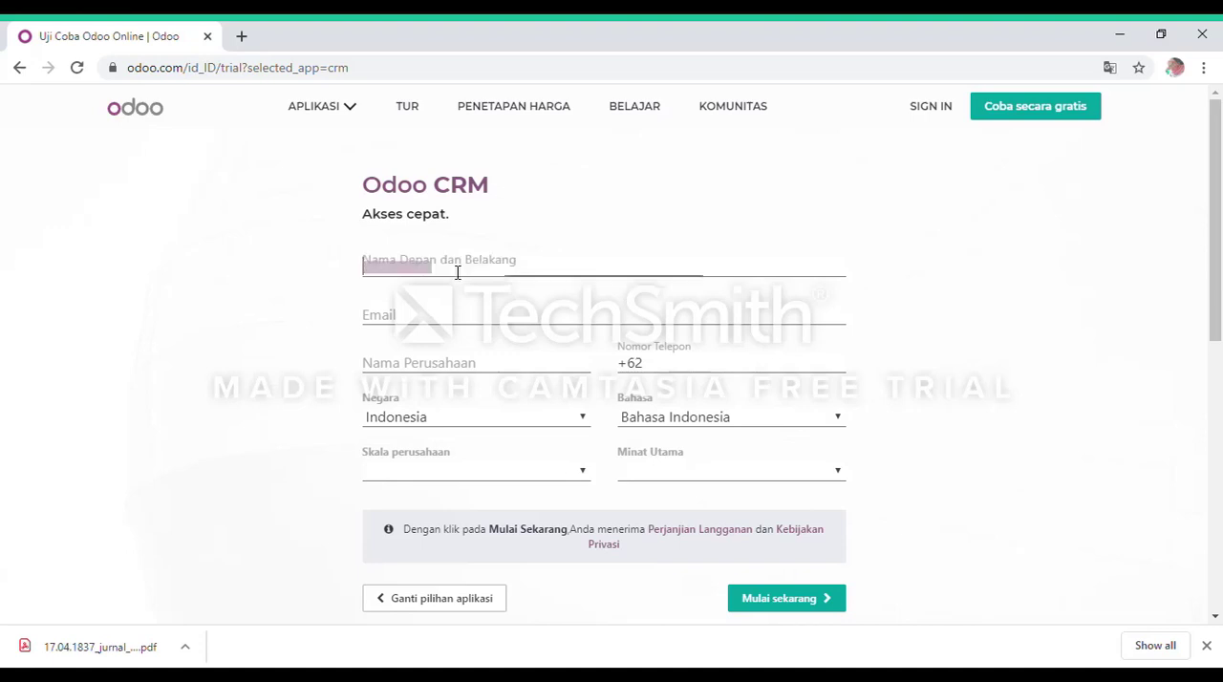
click(427, 363)
click(436, 319)
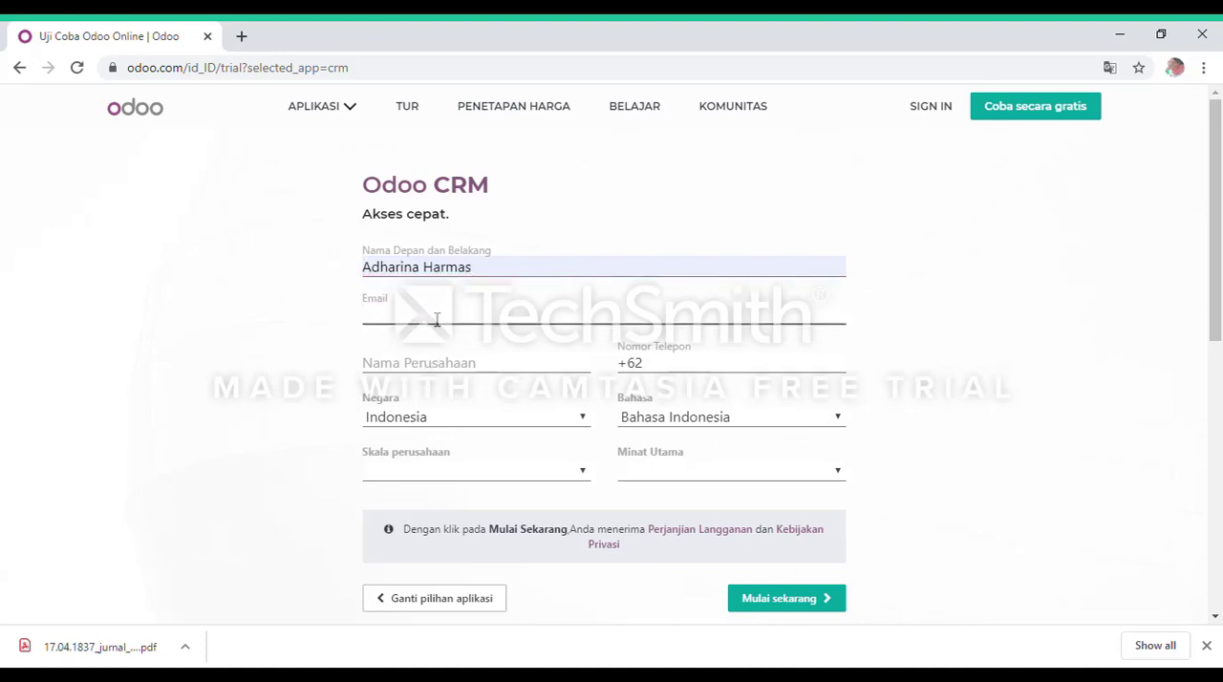
click(507, 351)
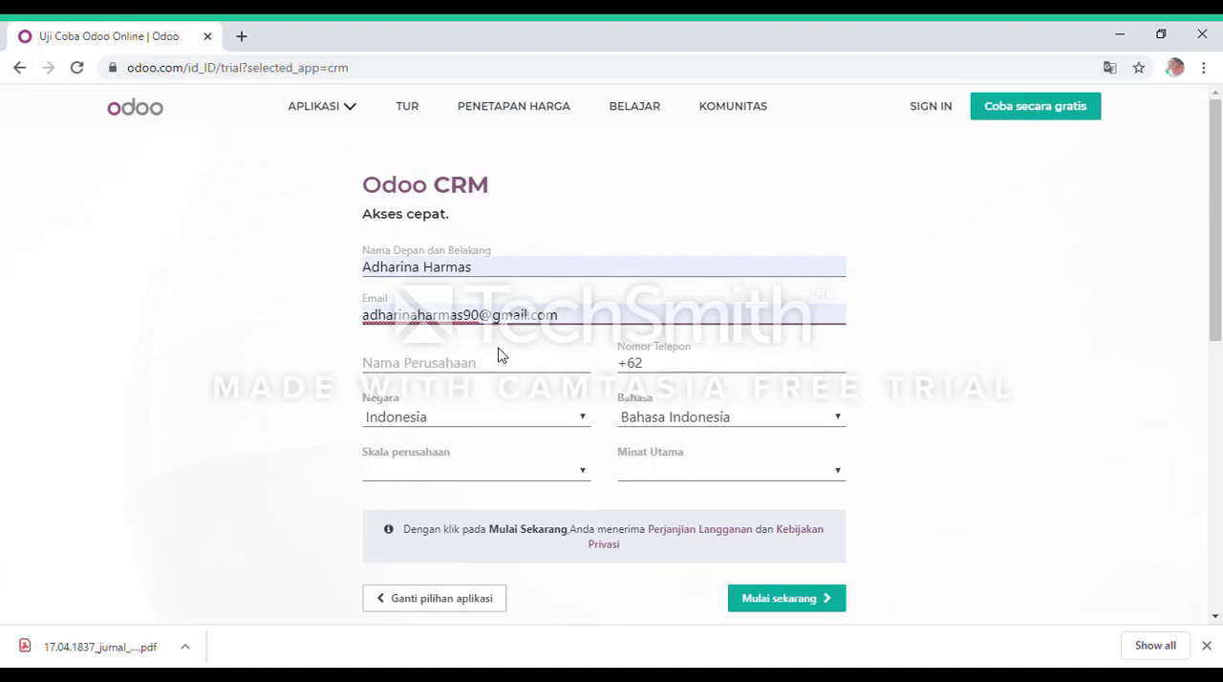
Enter Jaya Abadi as the company name in the trial registration form.
click(480, 373)
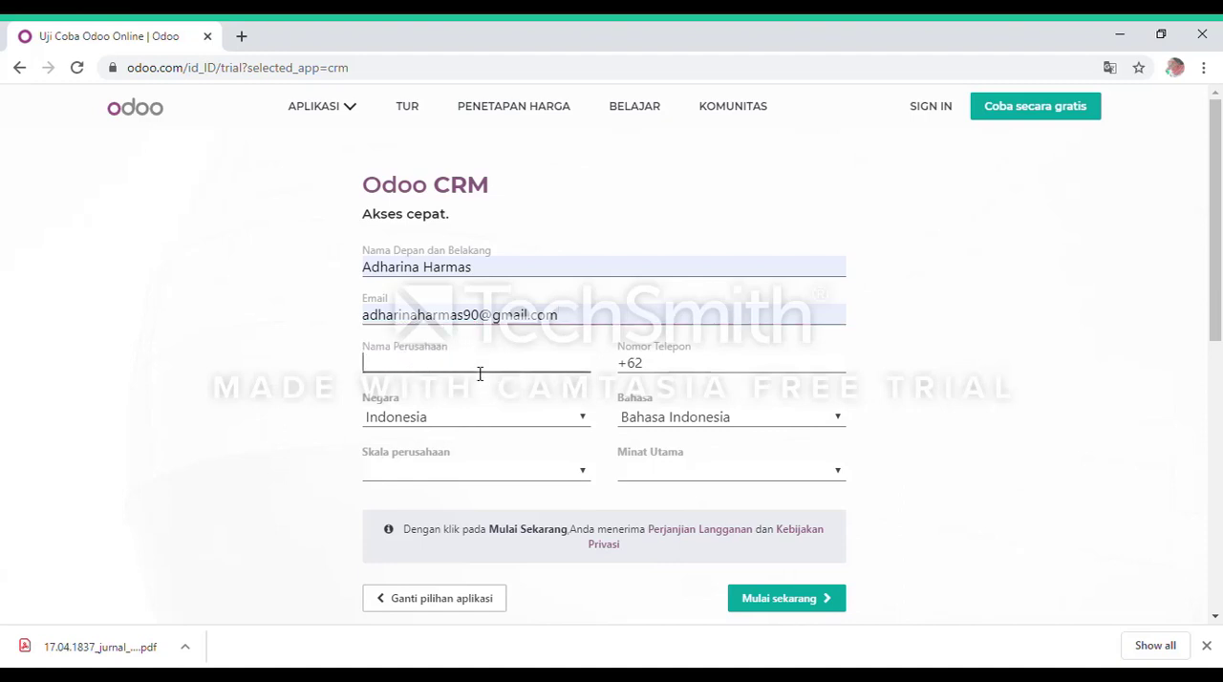
text(A)
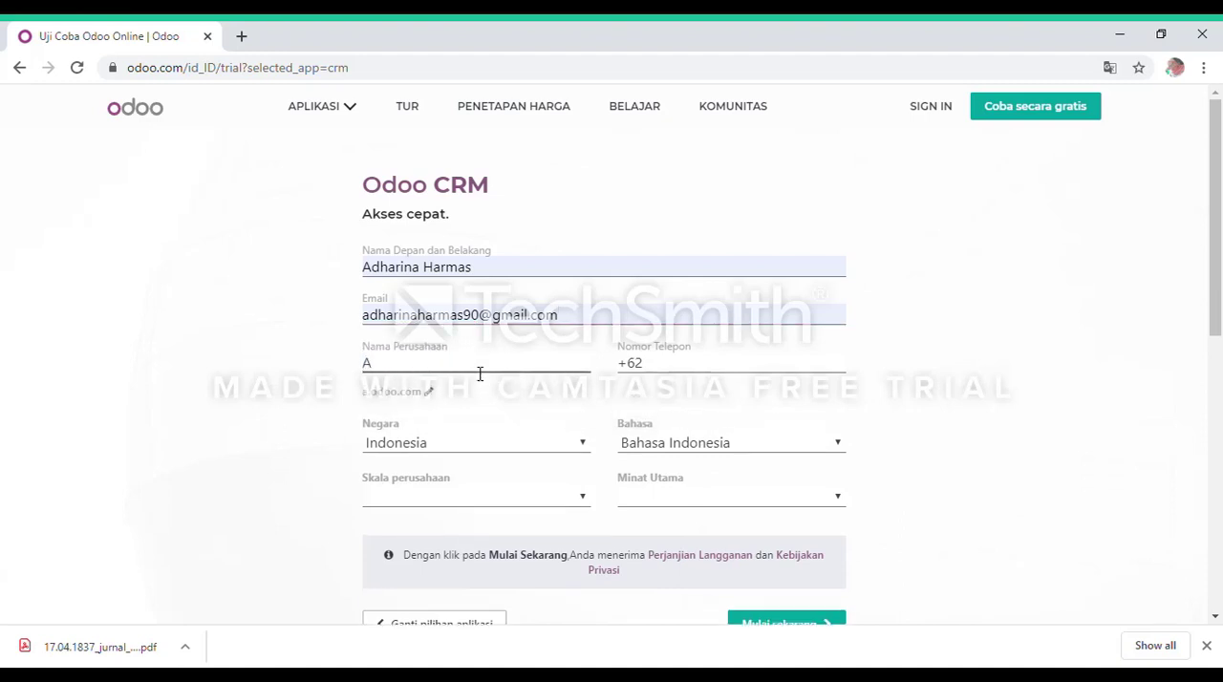
text(r)
key(BackSpace)
text(j)
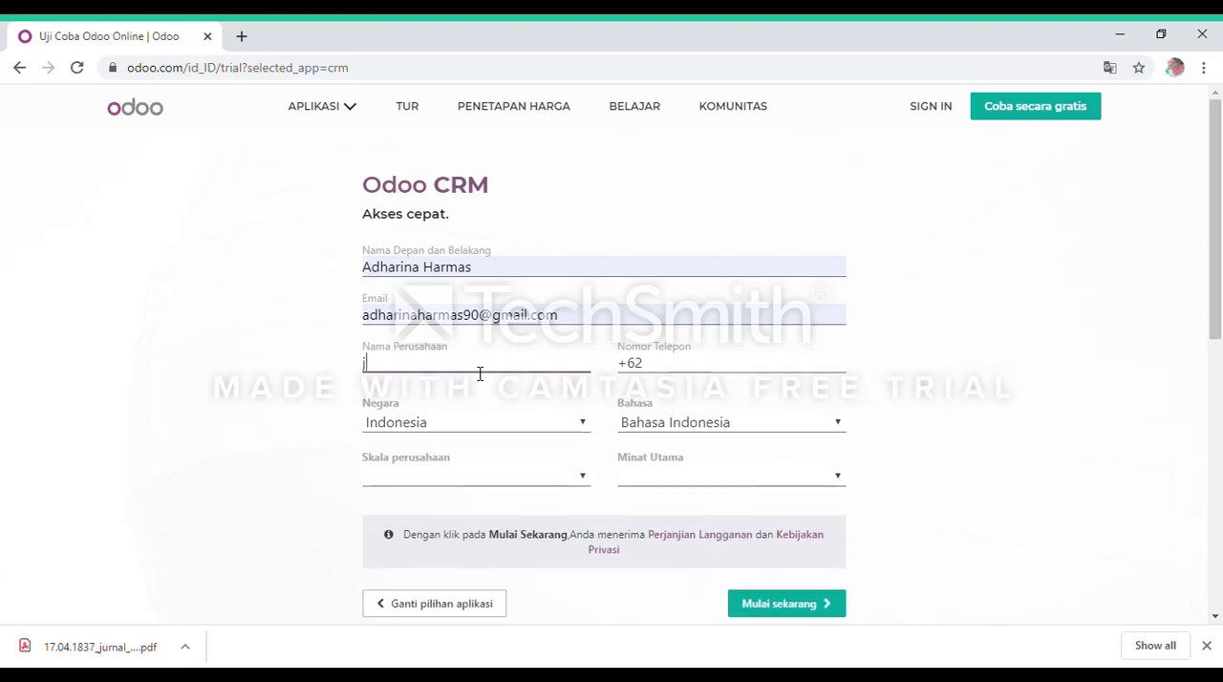
text(AYA)
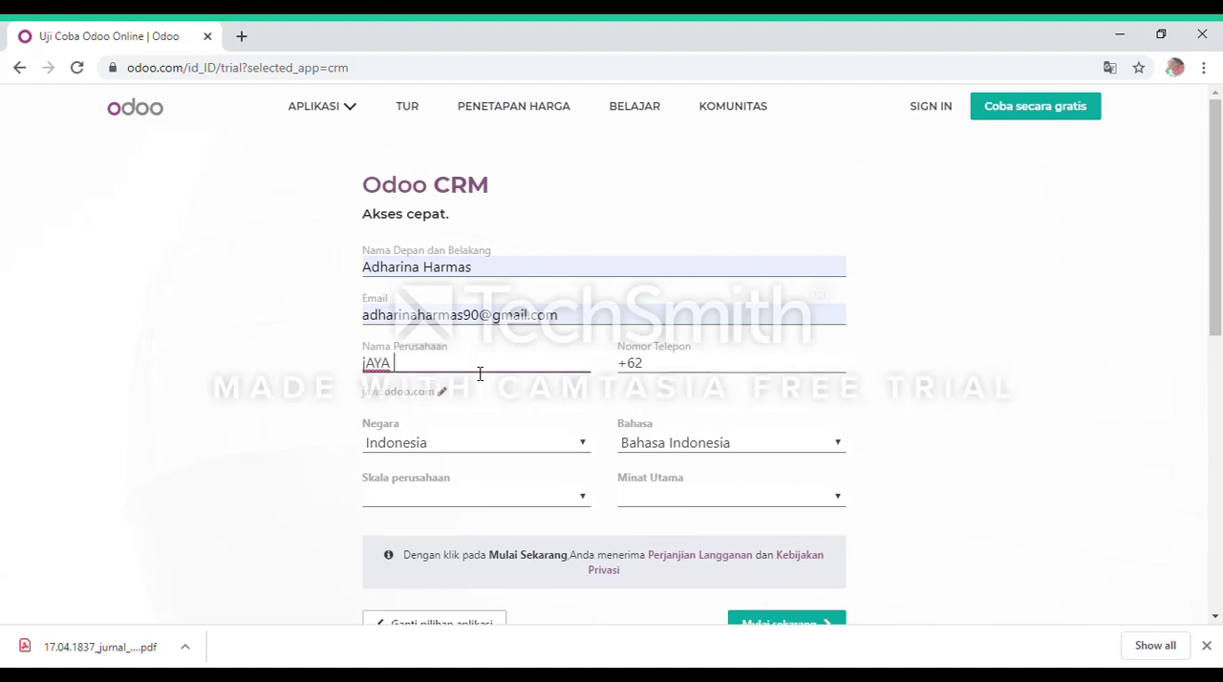
key(BackSpace)
key(BackSpace)
key(BackSpace)
key(BackSpace)
key(BackSpace)
text(j)
key(BackSpace)
text(J)
key(BackSpace)
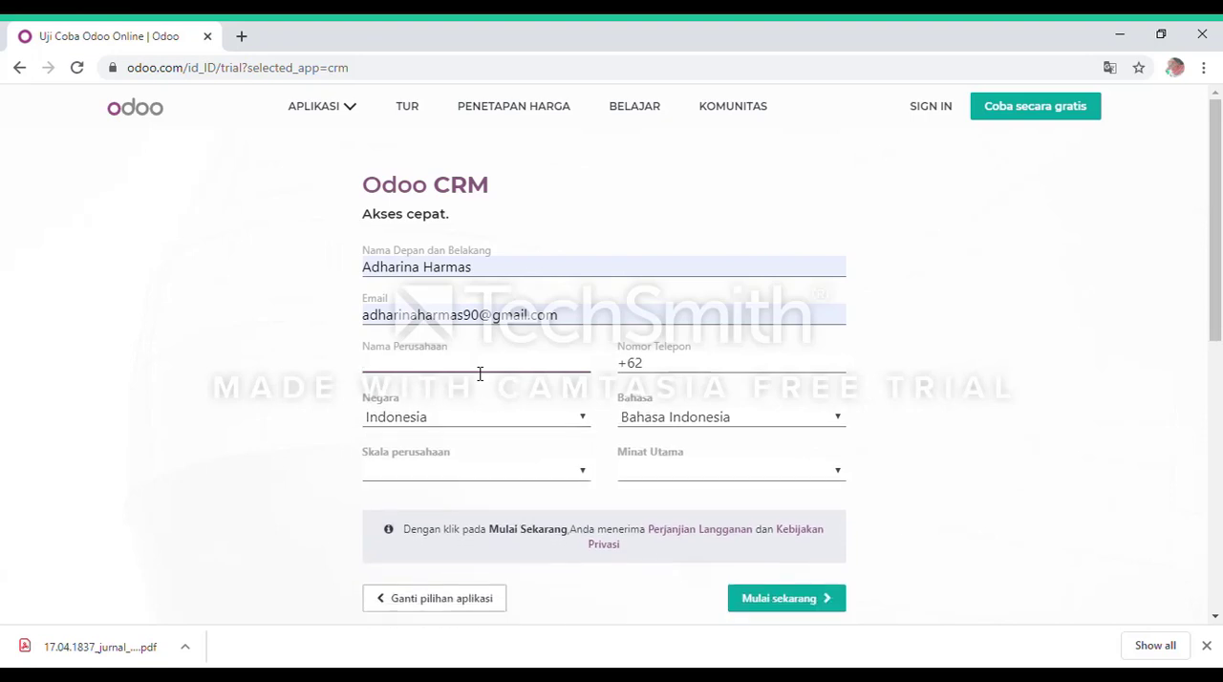
text(Jay)
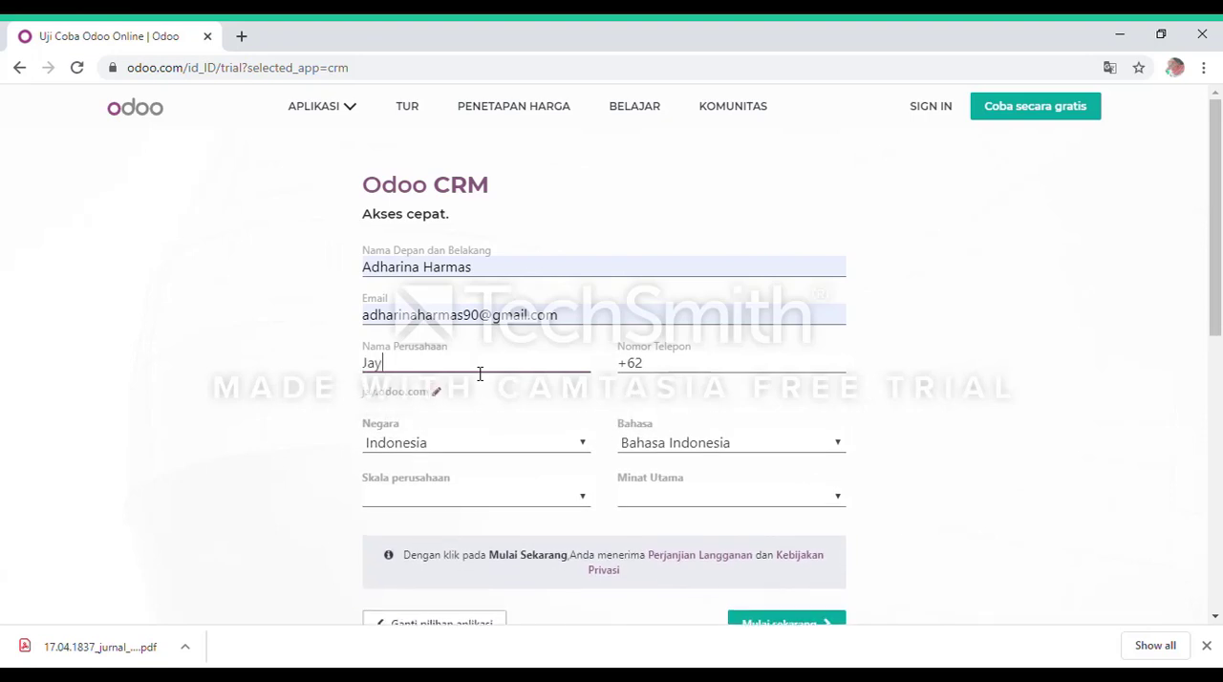
text(a Abadi)
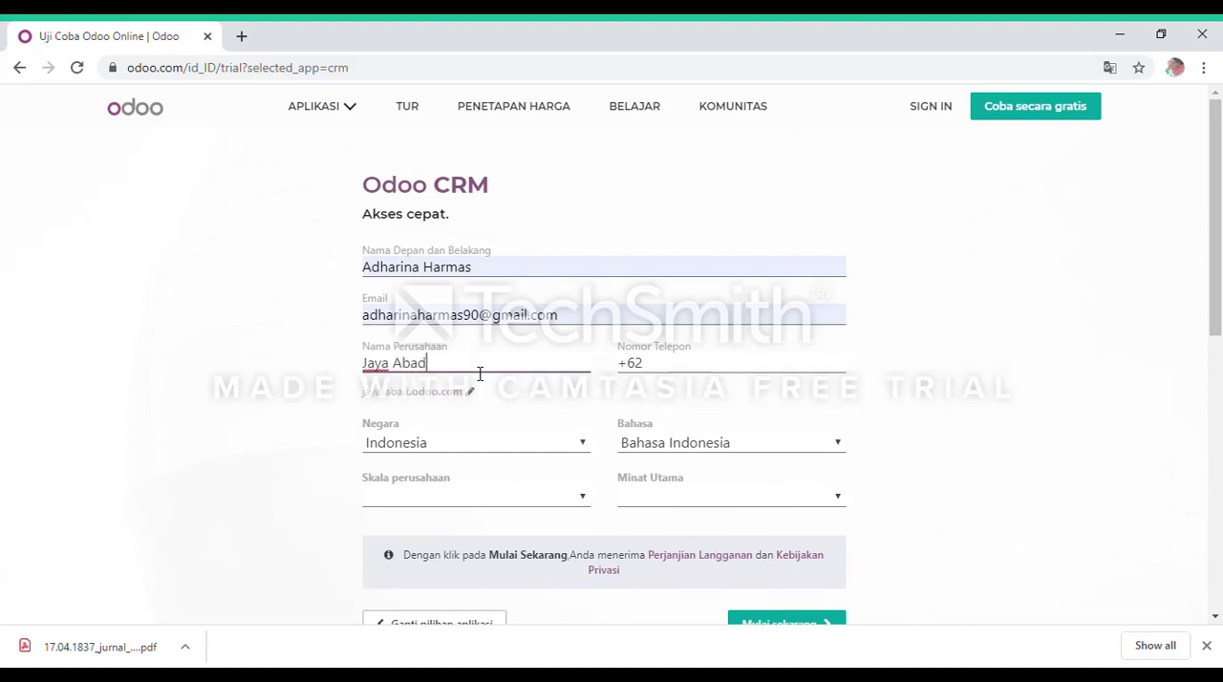
Fill in the contact's phone number and keep Indonesia as the country.
click(661, 366)
click(660, 392)
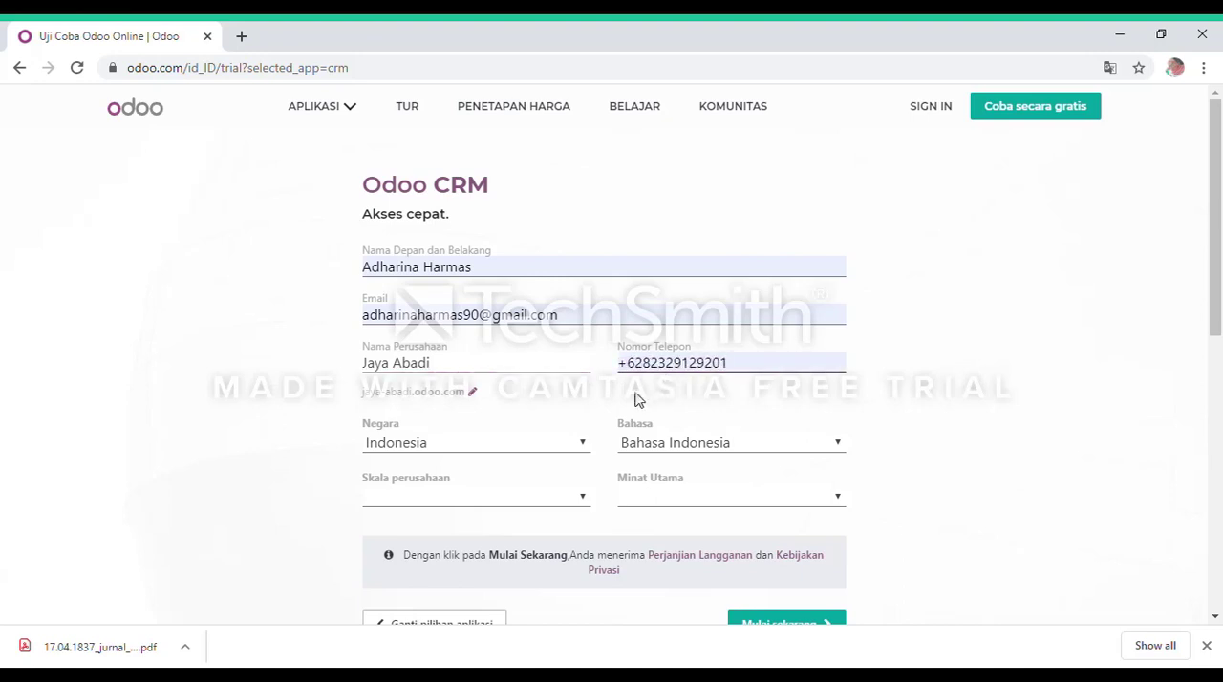
click(468, 446)
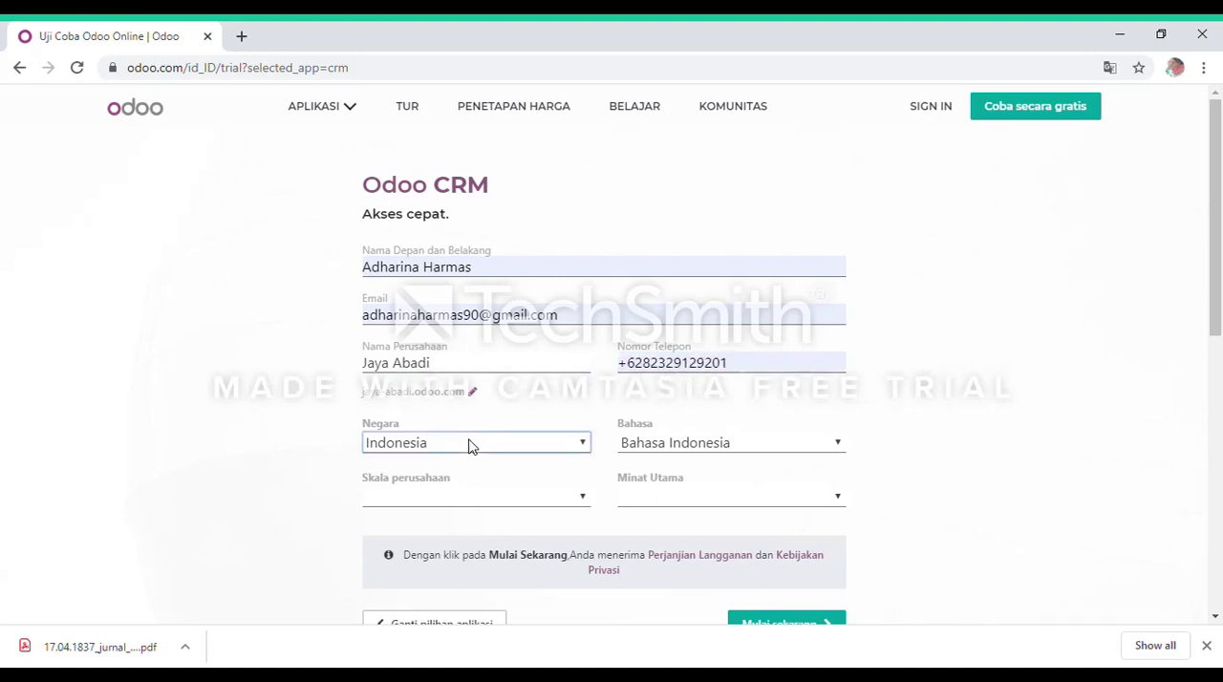
Set the company size to 20 - 50 karyawan and the main interest to Saya adalah mahasiswa, and submit the registration.
click(516, 504)
scroll(509, 470, down, 1)
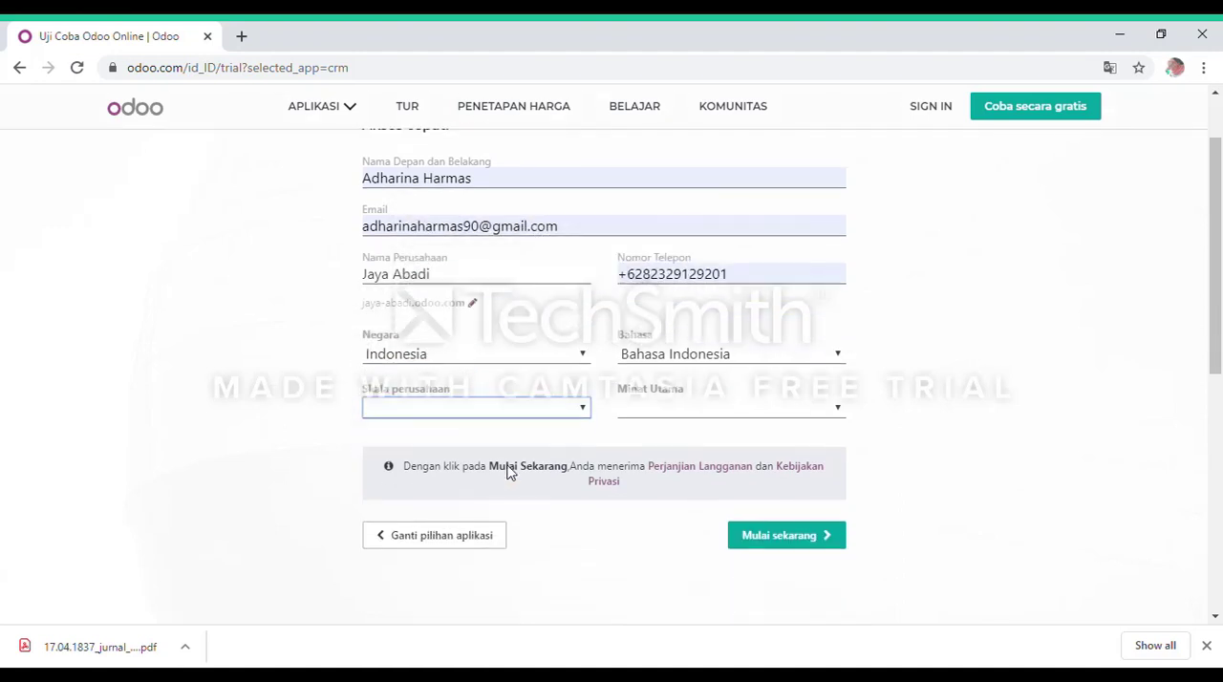
click(402, 466)
key(Tab)
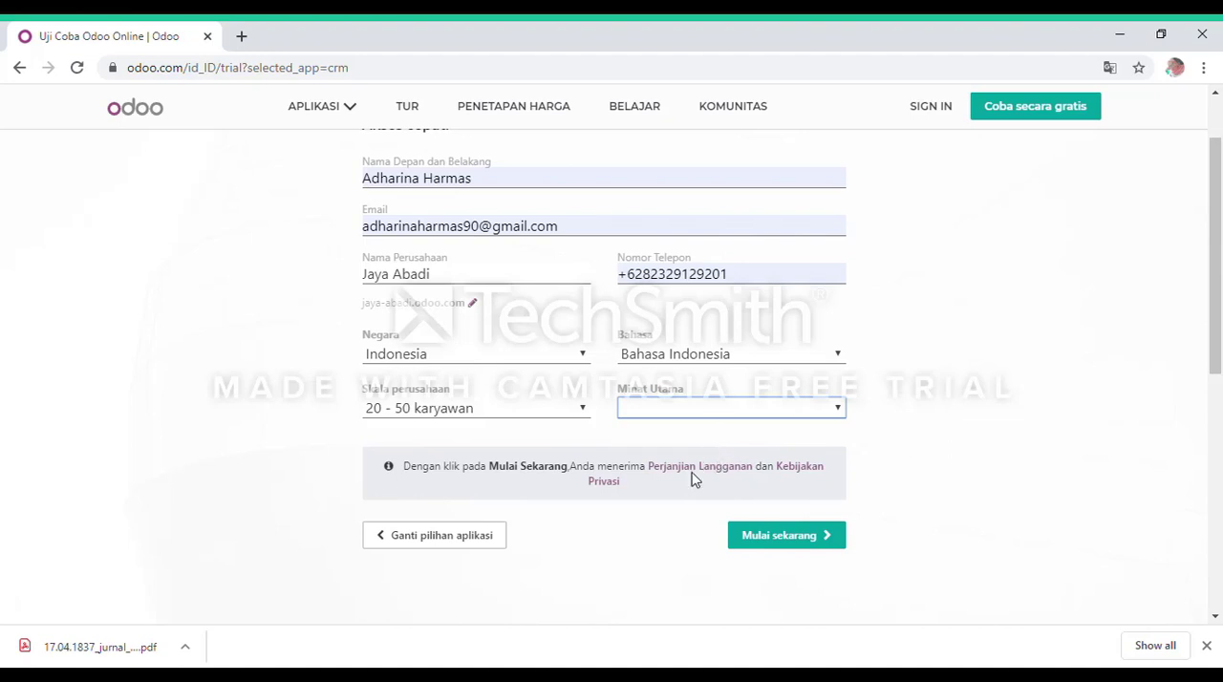
click(764, 471)
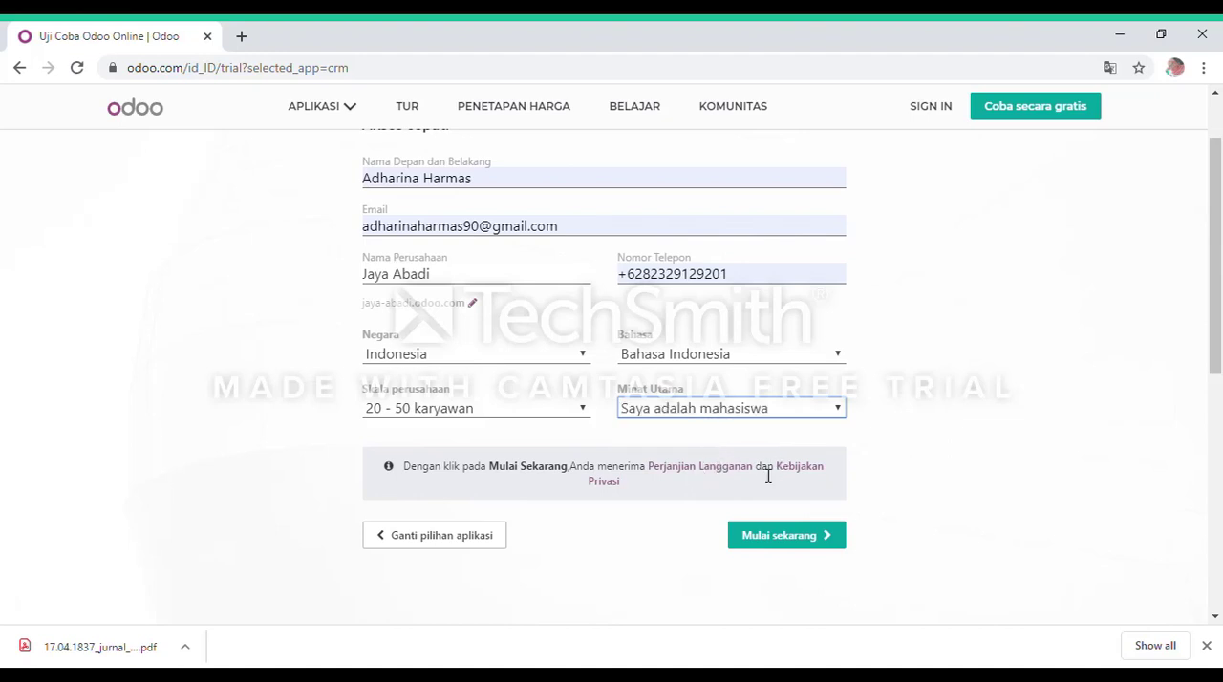
click(778, 541)
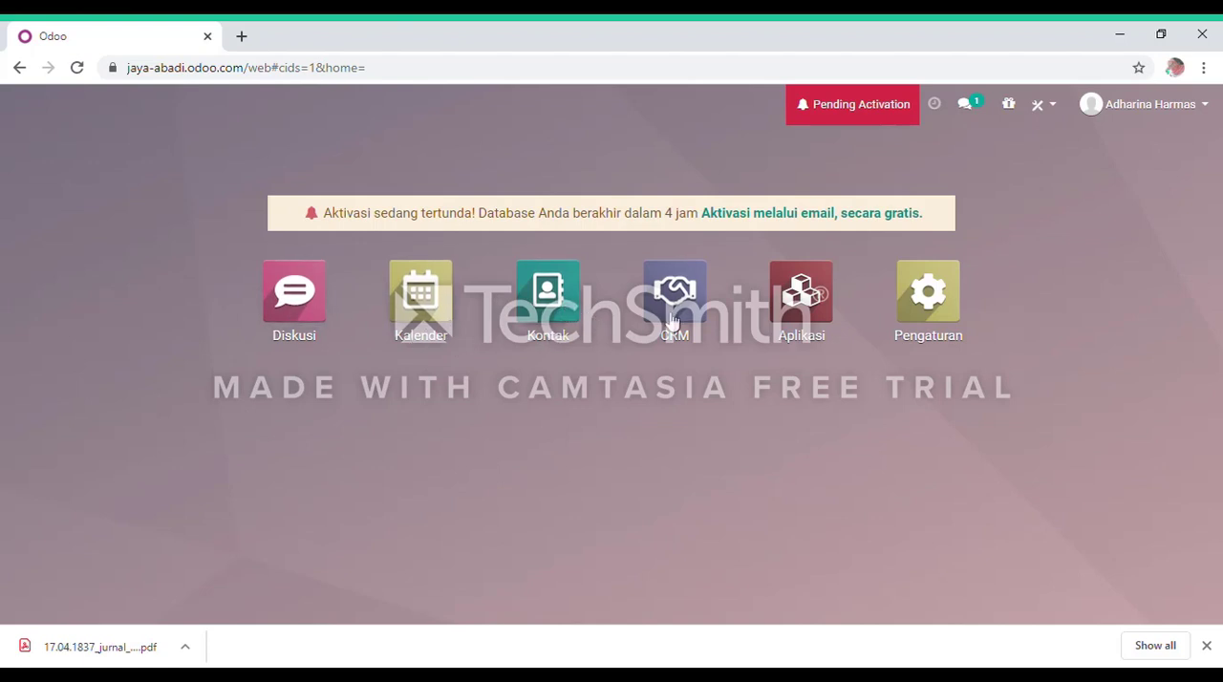
Check the message list and resend the activation email for the pending database.
click(968, 111)
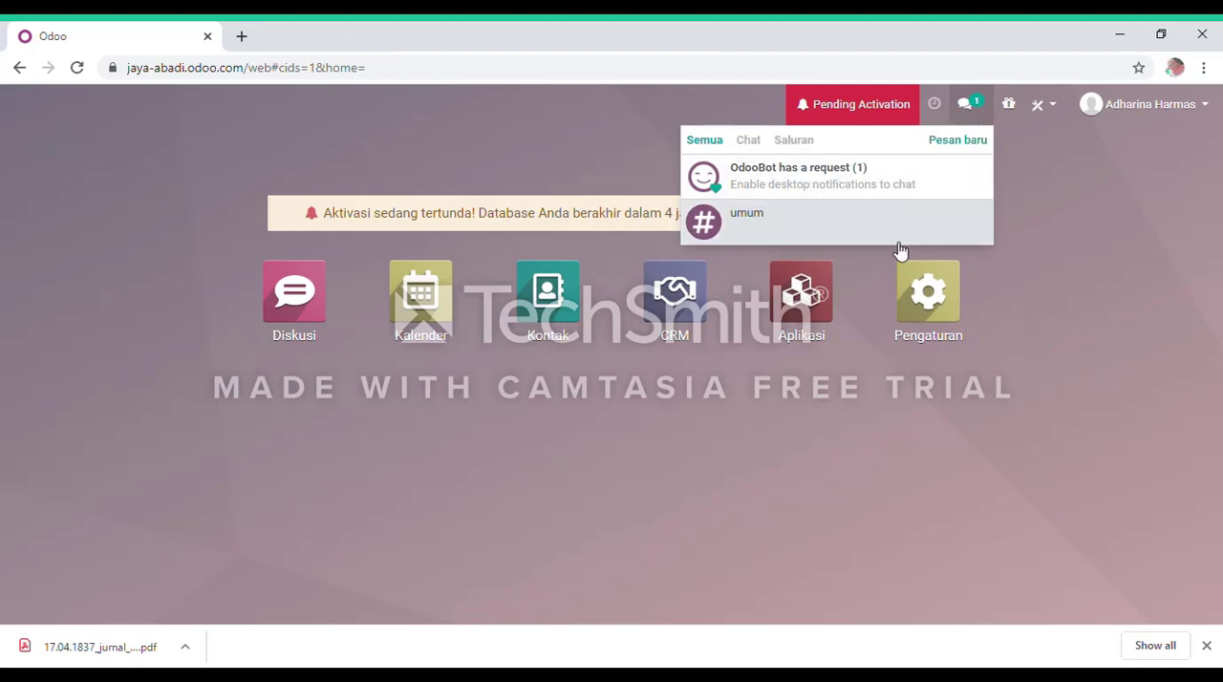
click(1022, 286)
click(853, 113)
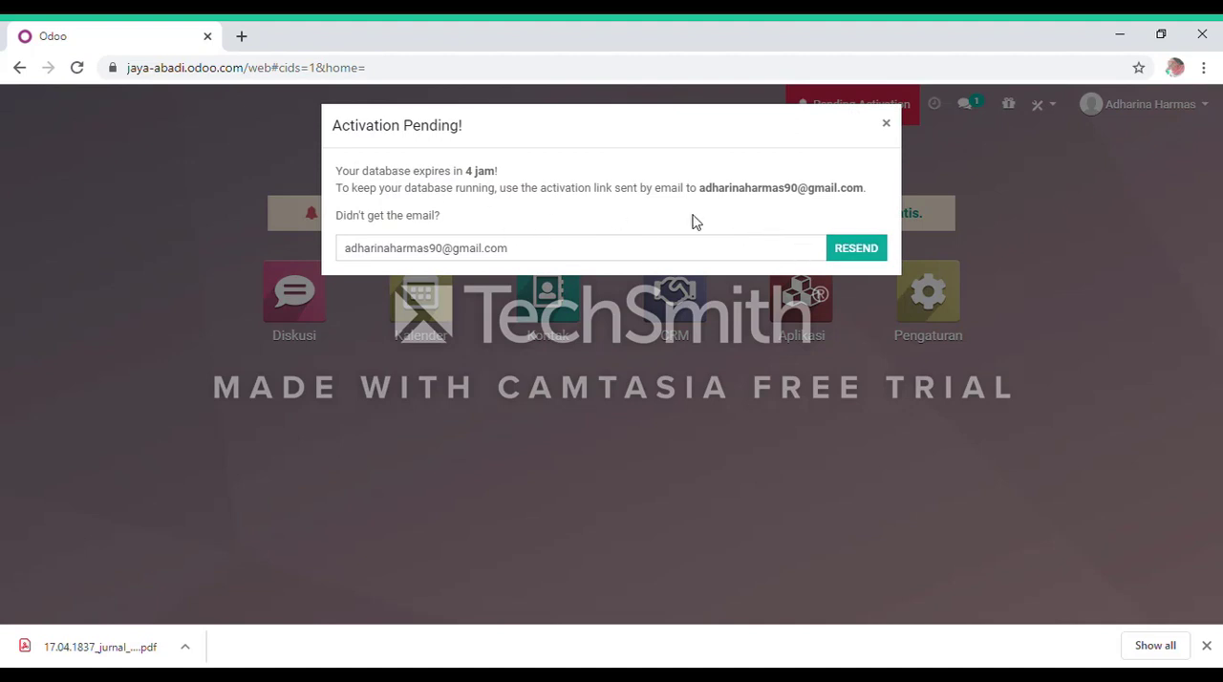
click(851, 250)
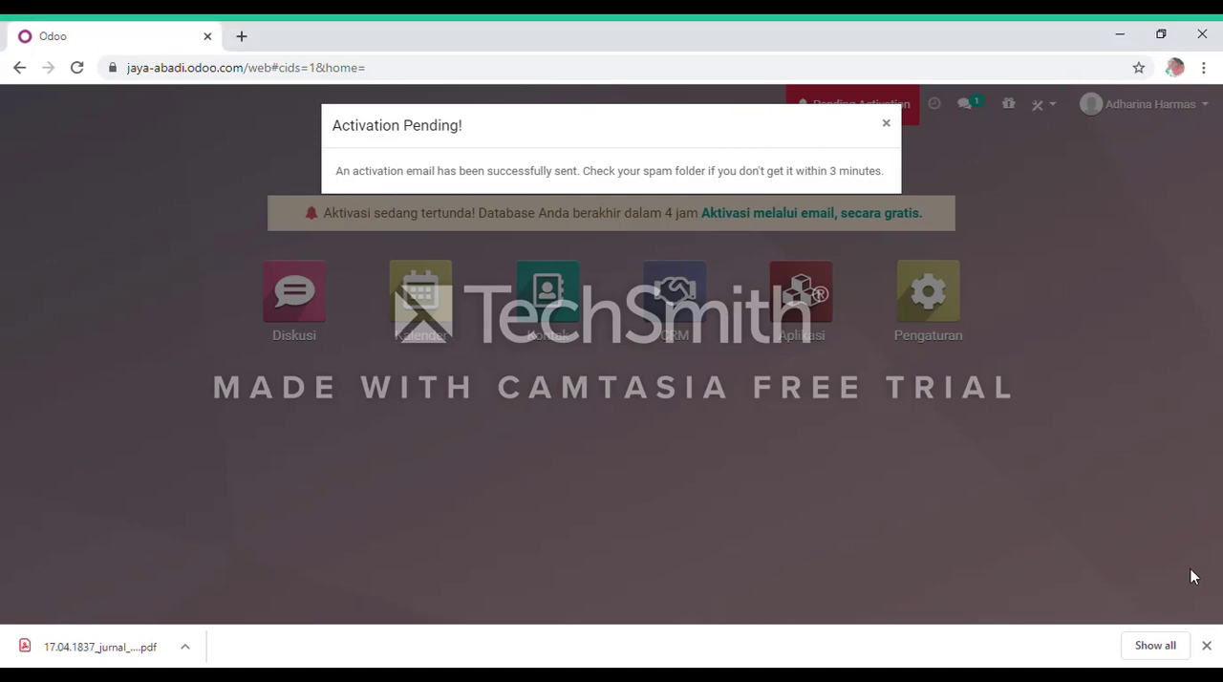
Switch to Gmail, open the jaya-abadi.odoo.com activation email and activate the database from it.
click(239, 37)
click(603, 449)
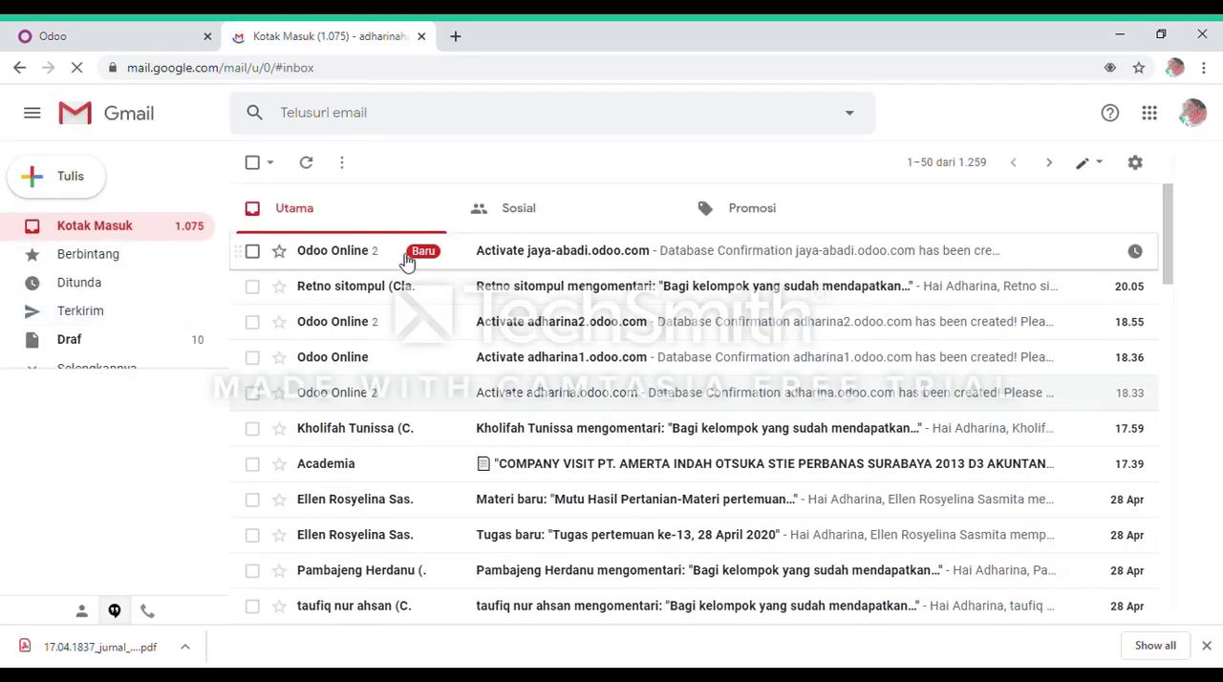
click(368, 256)
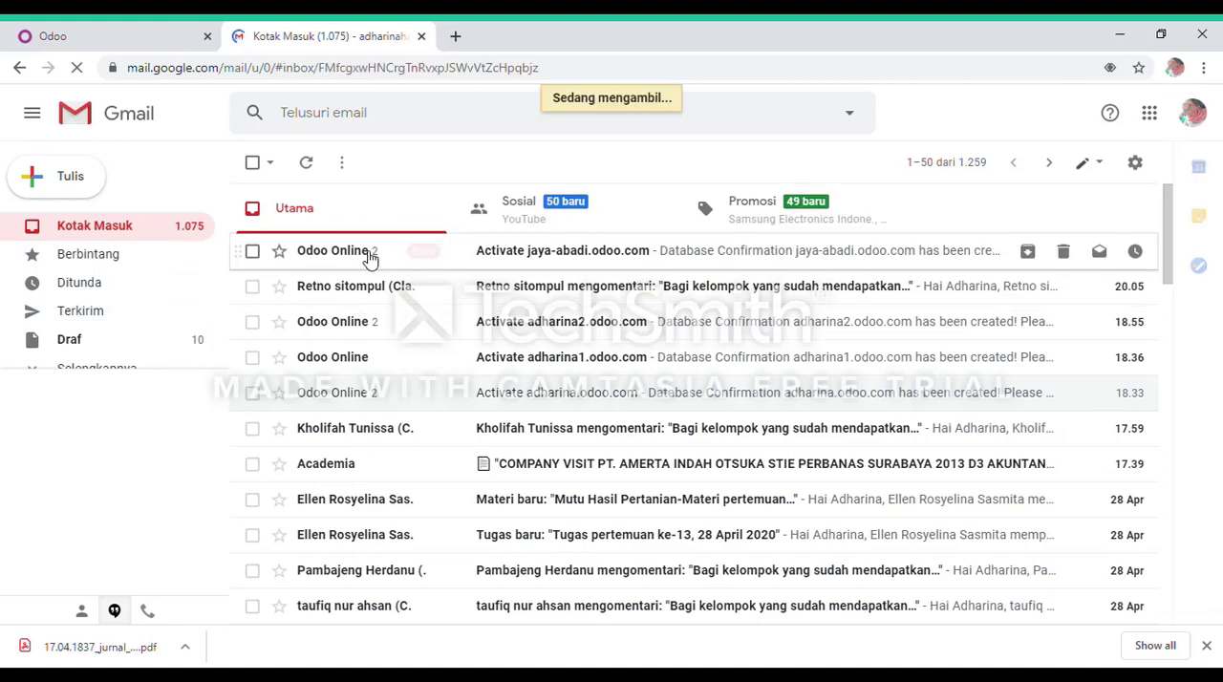
scroll(688, 435, down, 3)
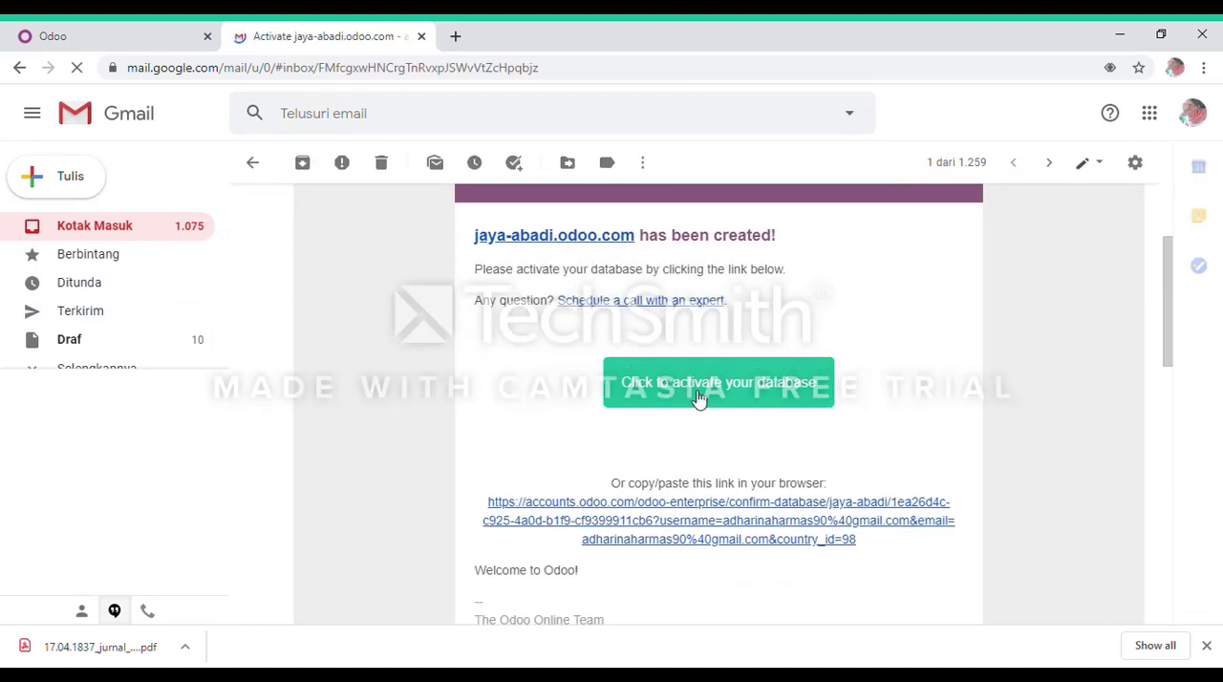
click(696, 399)
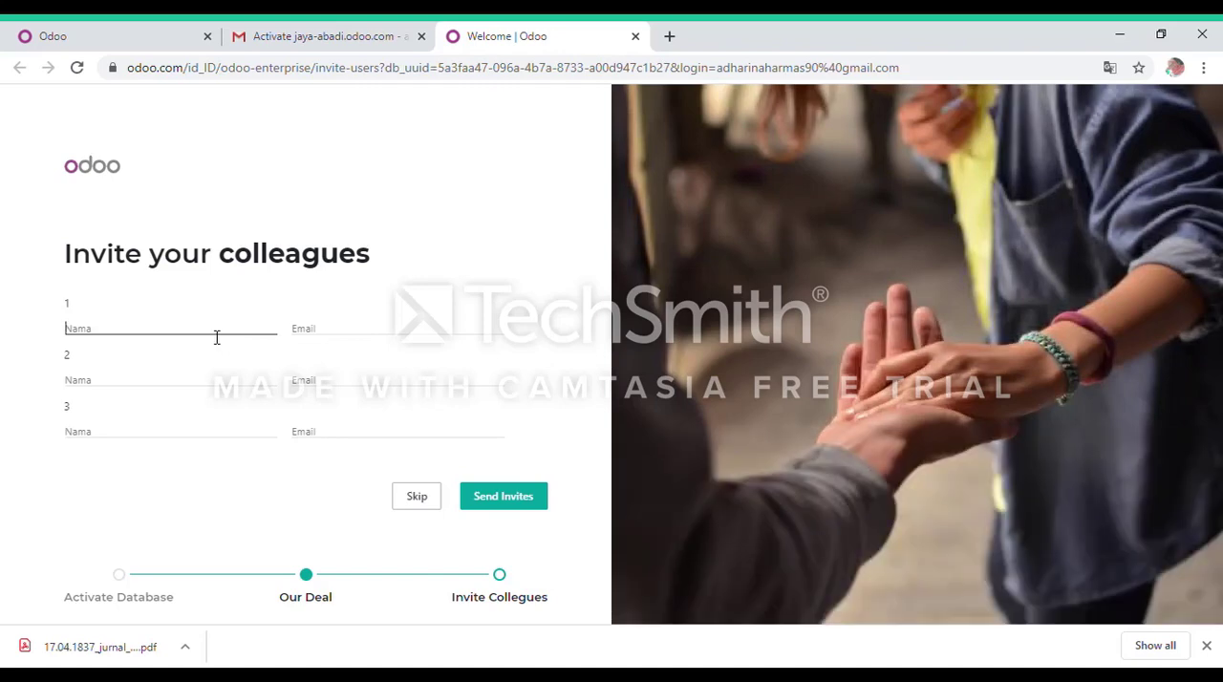
Enter a name and email address for the first colleague and send the invitation.
text(a)
key(BackSpace)
text(a)
click(313, 334)
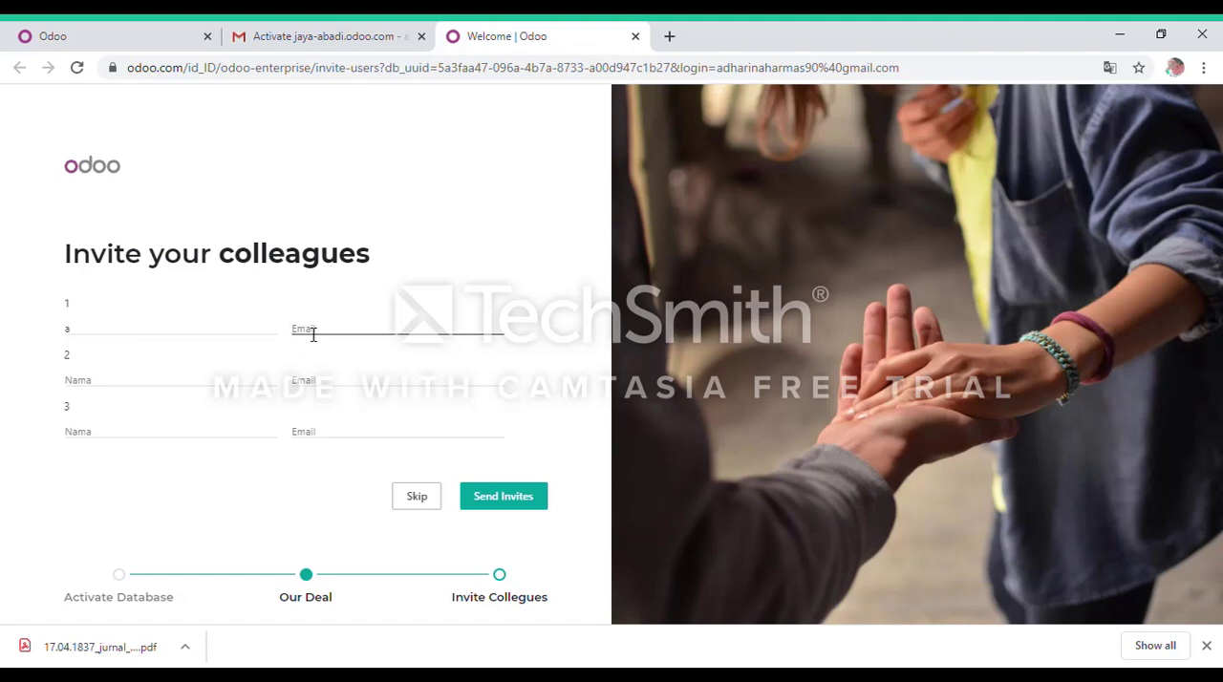
key(BackSpace)
key(BackSpace)
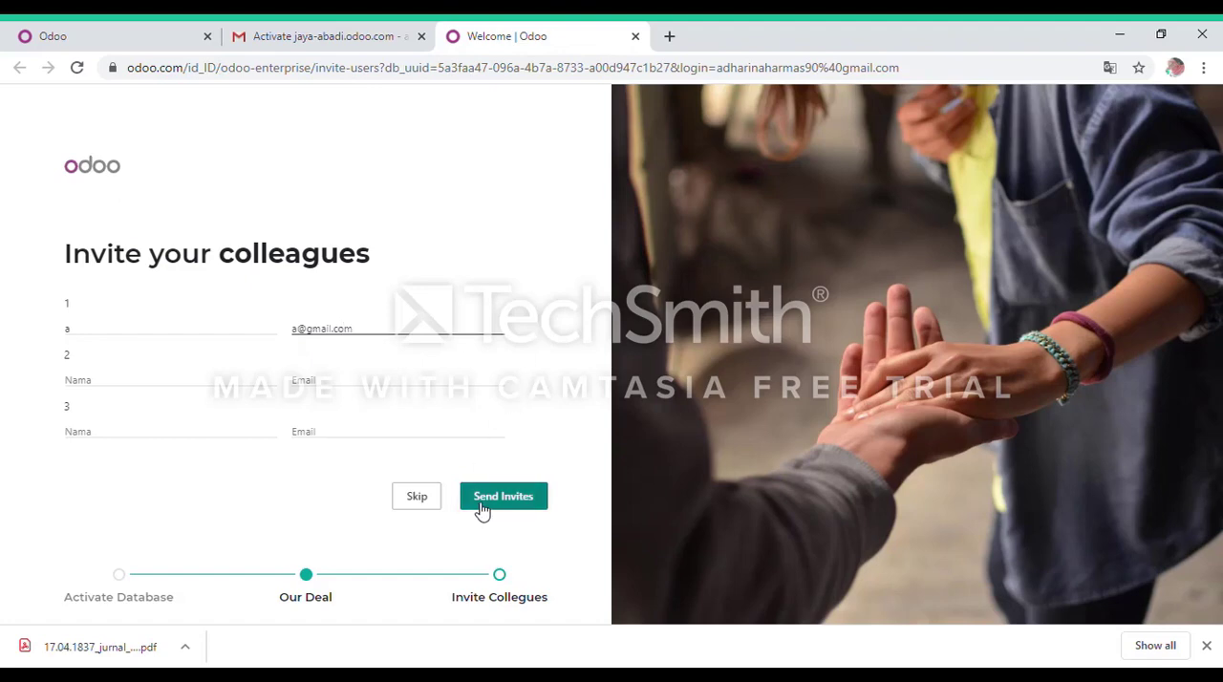
click(482, 511)
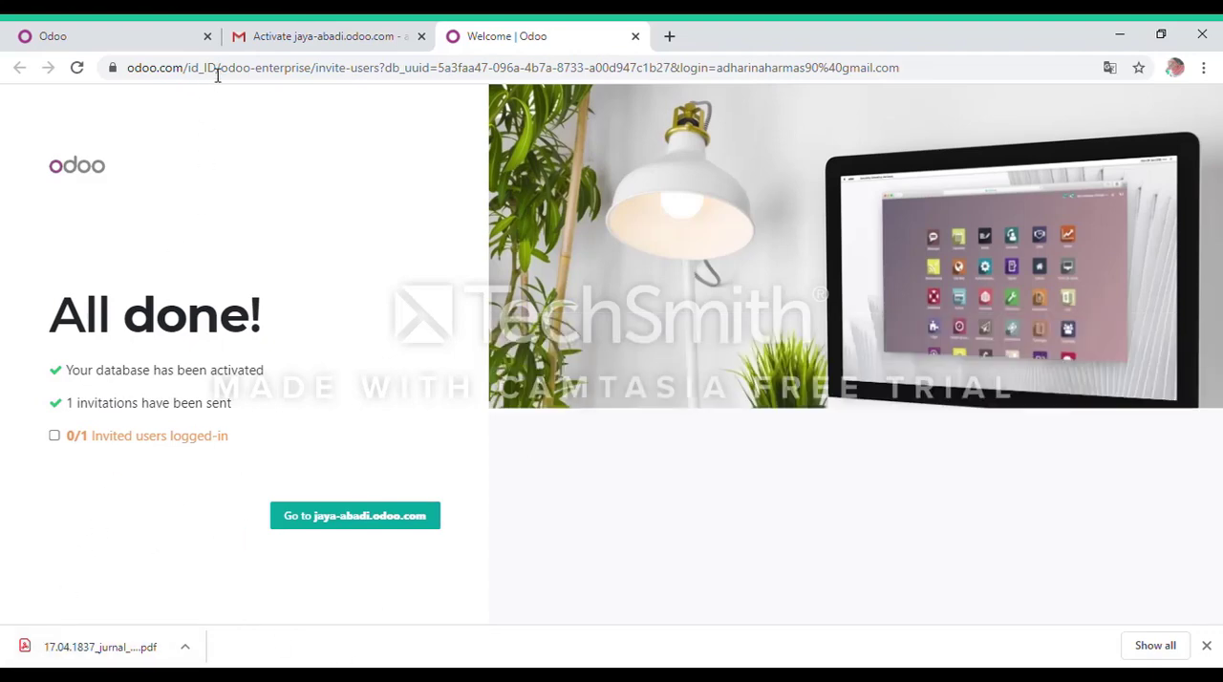
Return to the jaya-abadi database, dismiss the pending activation notice and open the CRM pipeline.
click(157, 29)
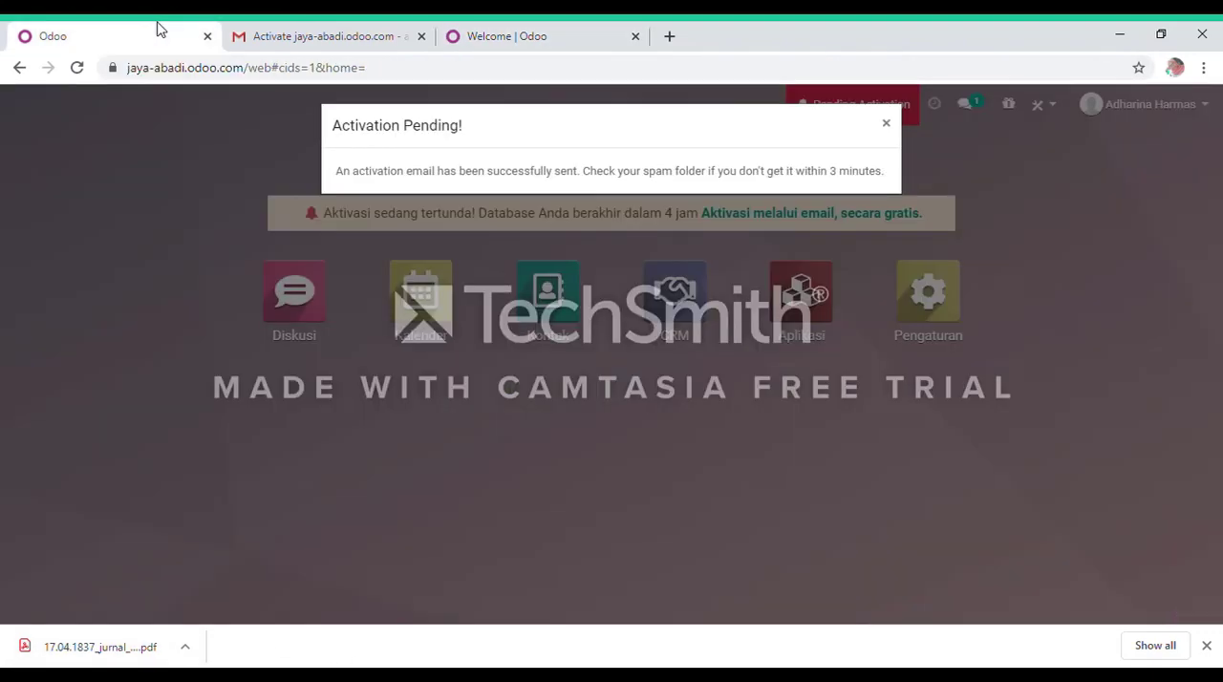
click(886, 125)
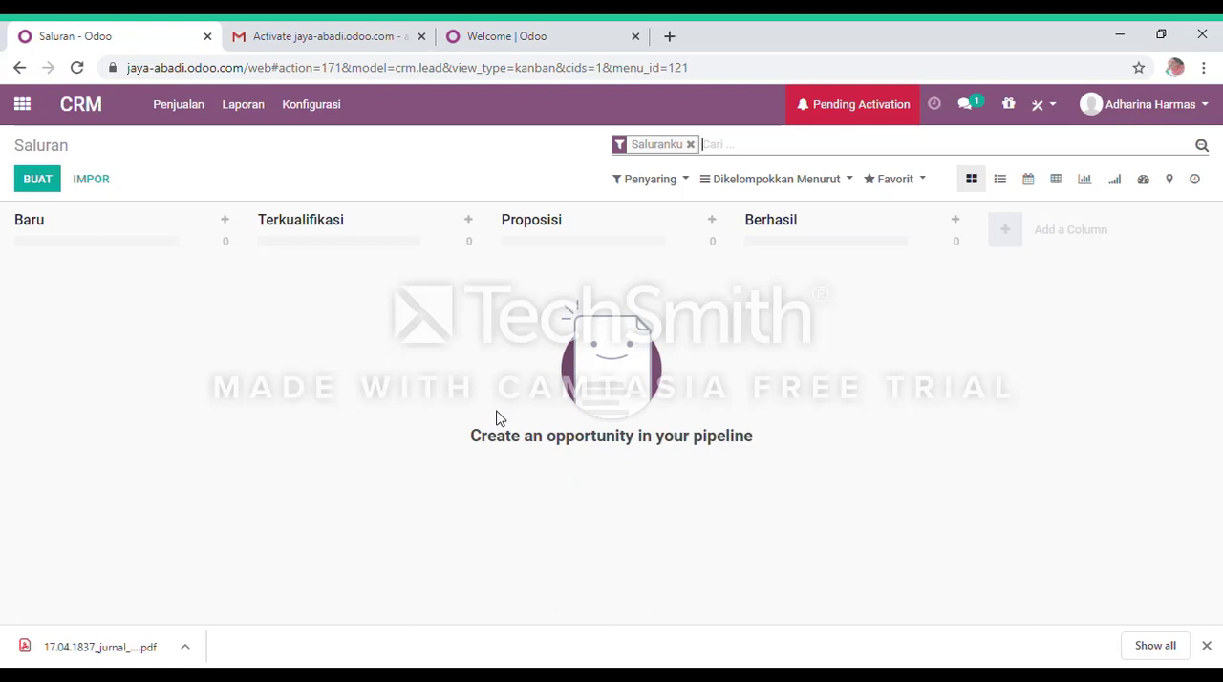
click(53, 189)
click(96, 185)
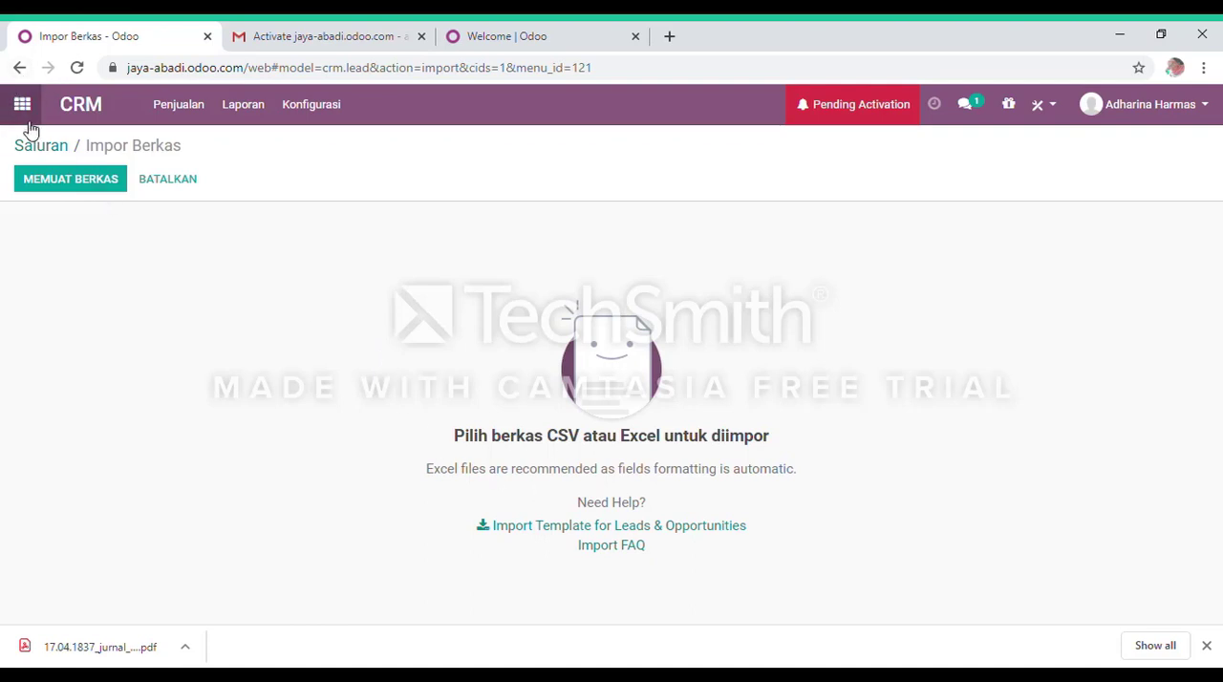
click(156, 186)
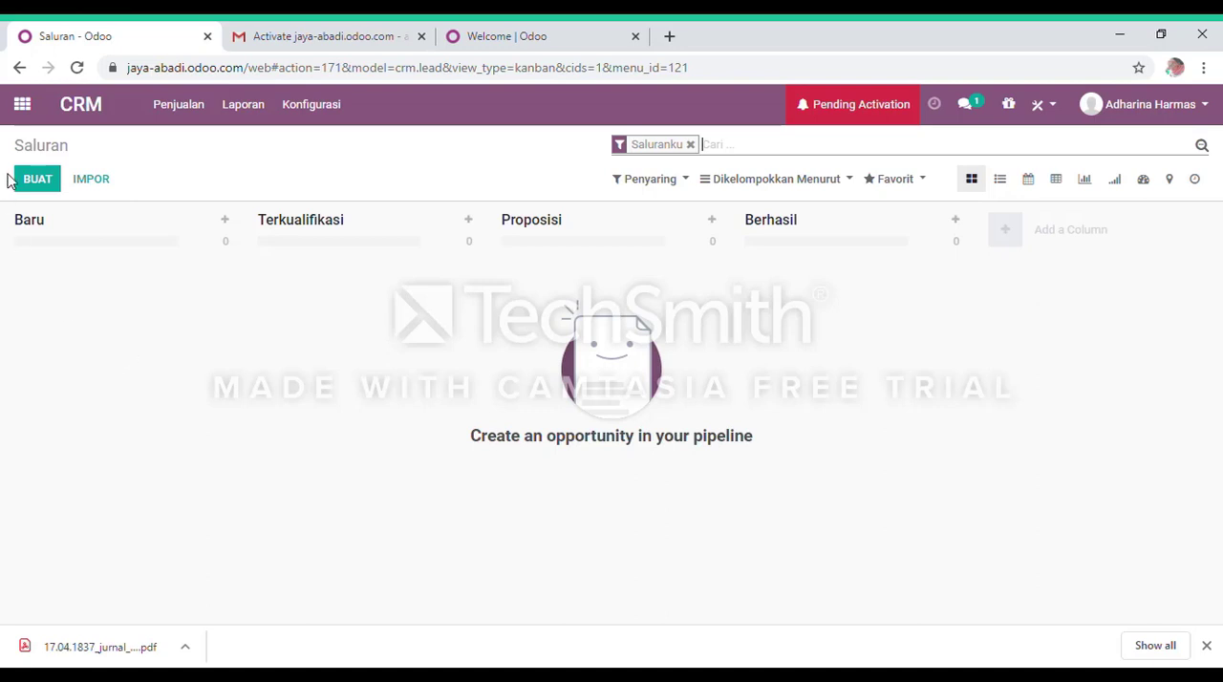
click(228, 221)
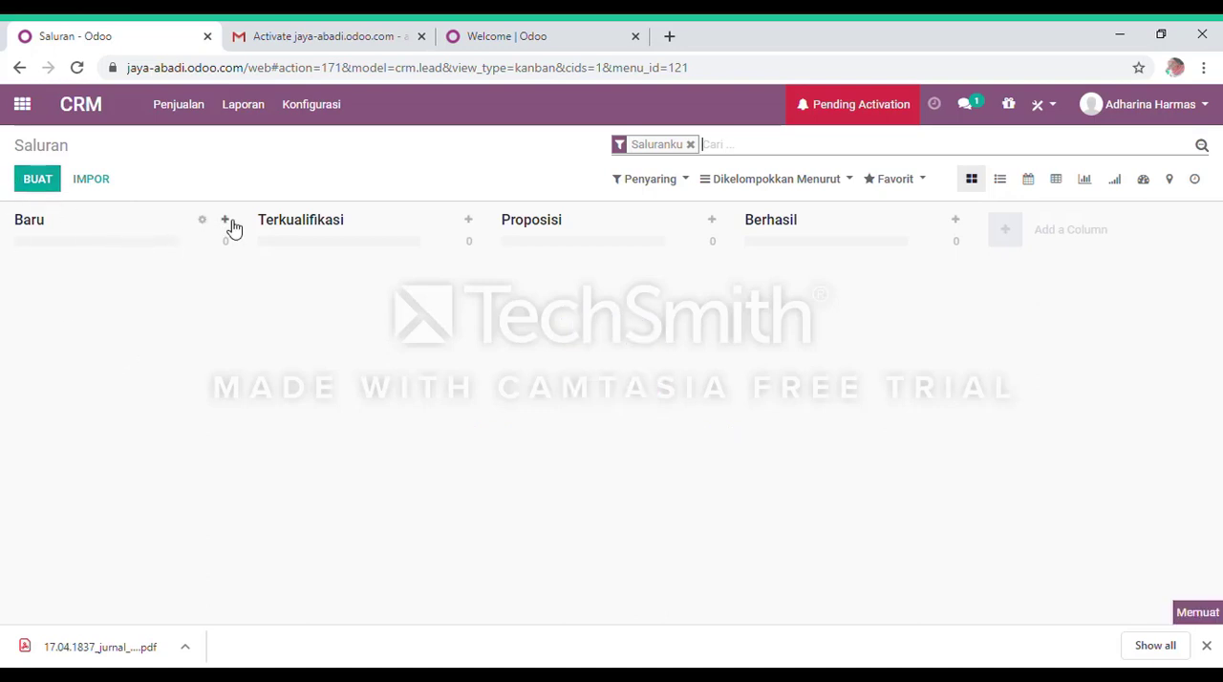
click(274, 316)
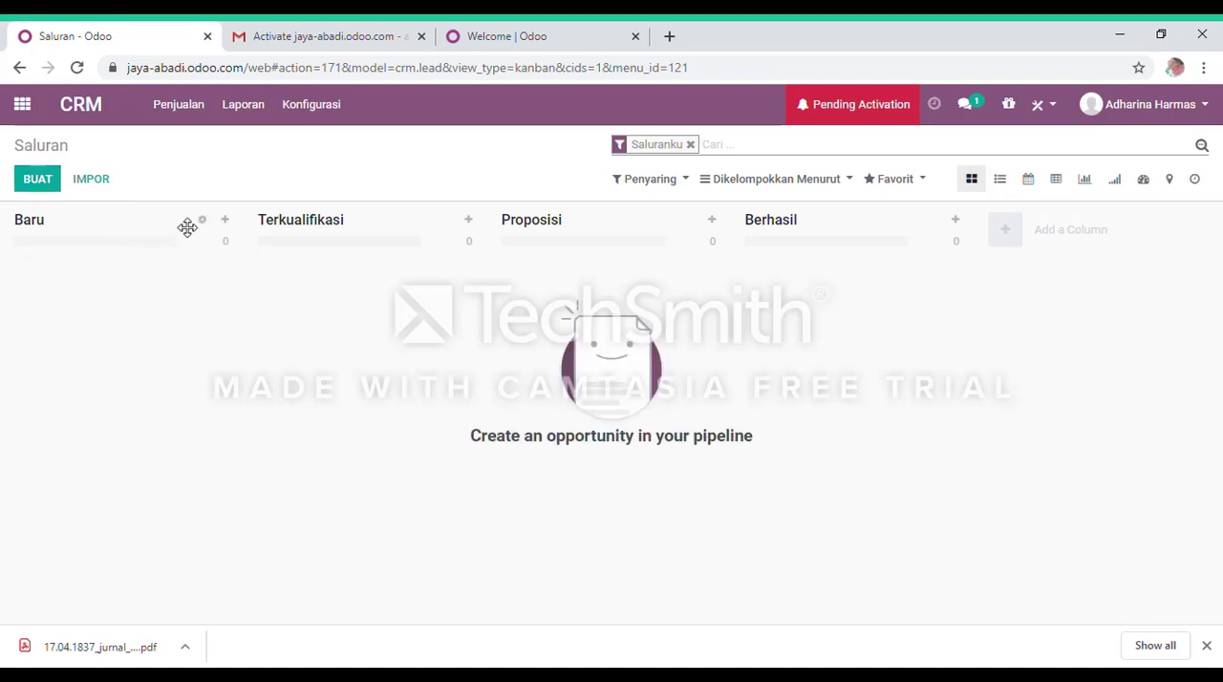
click(227, 223)
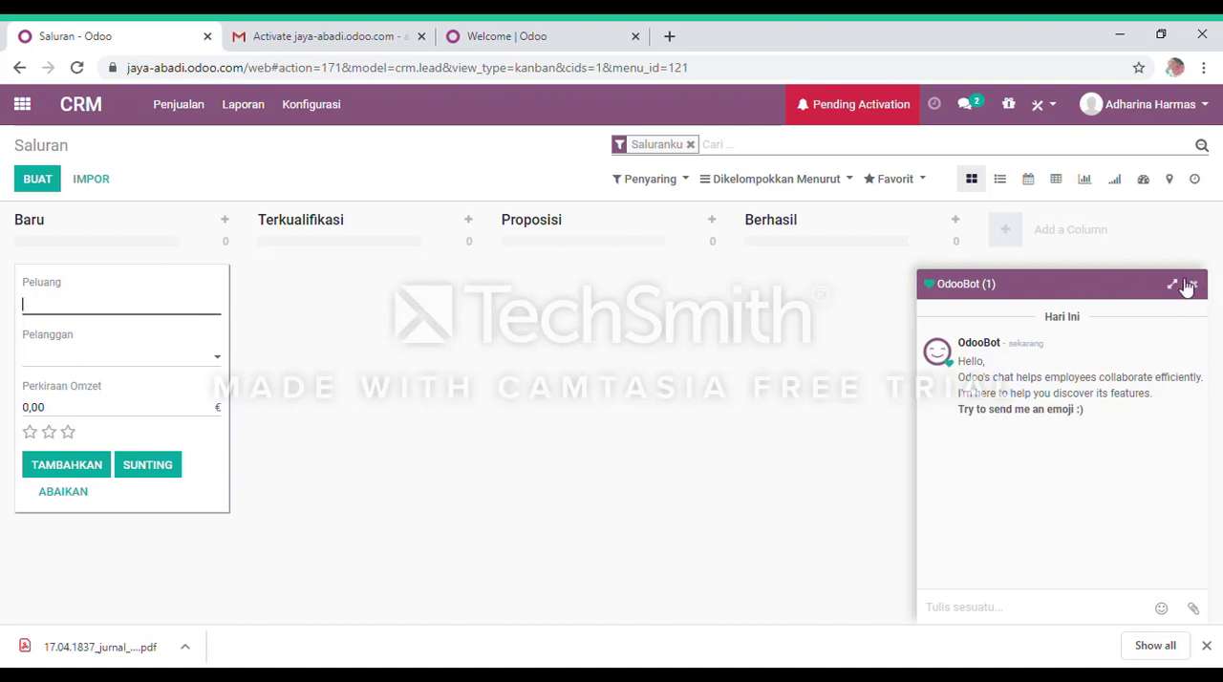
click(1192, 286)
click(232, 284)
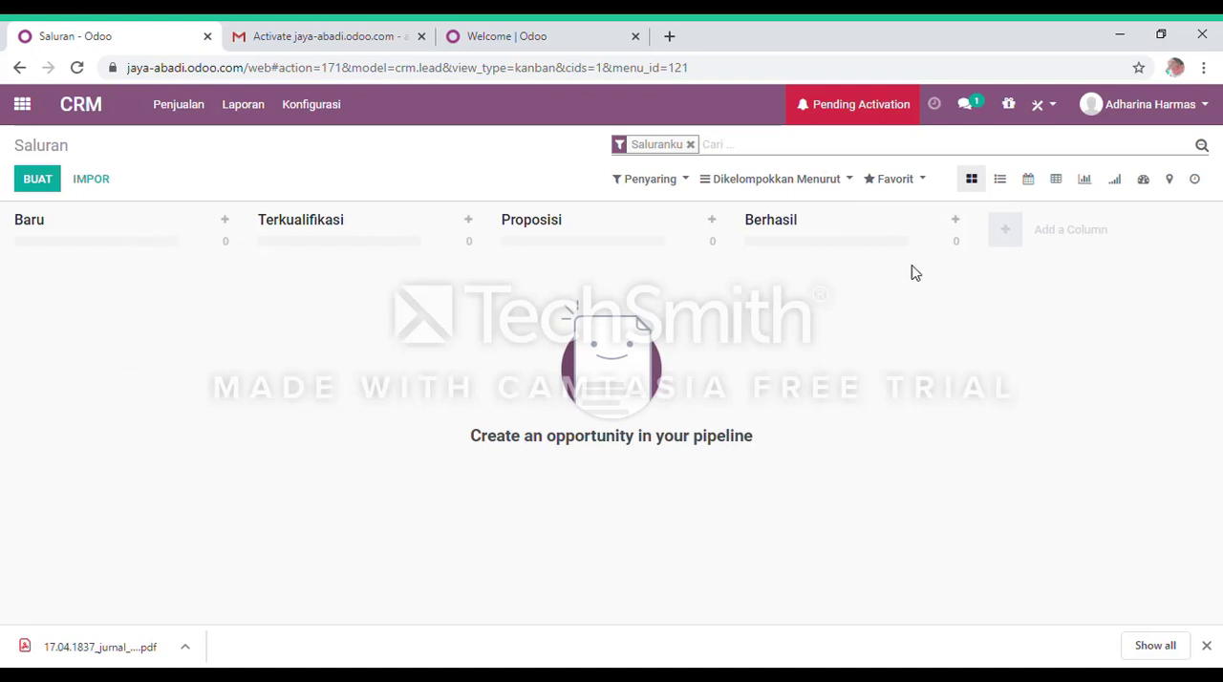
Add a column named Selesai to the end of the CRM pipeline.
click(1013, 244)
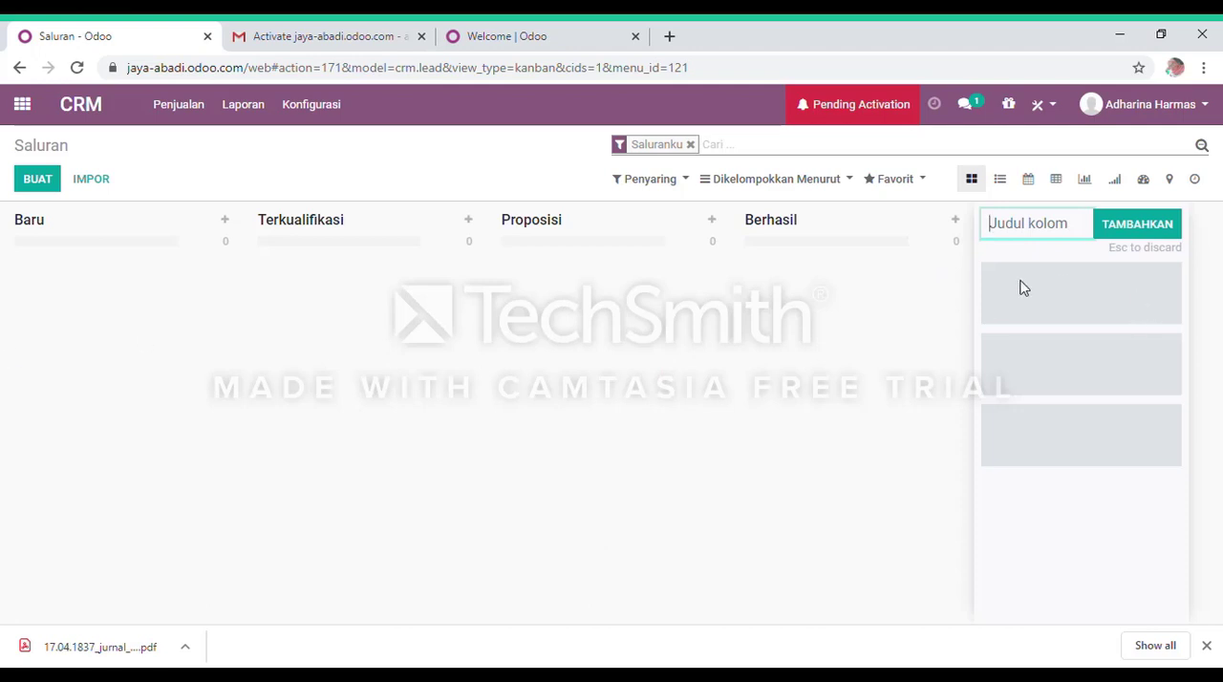
text(Selesai)
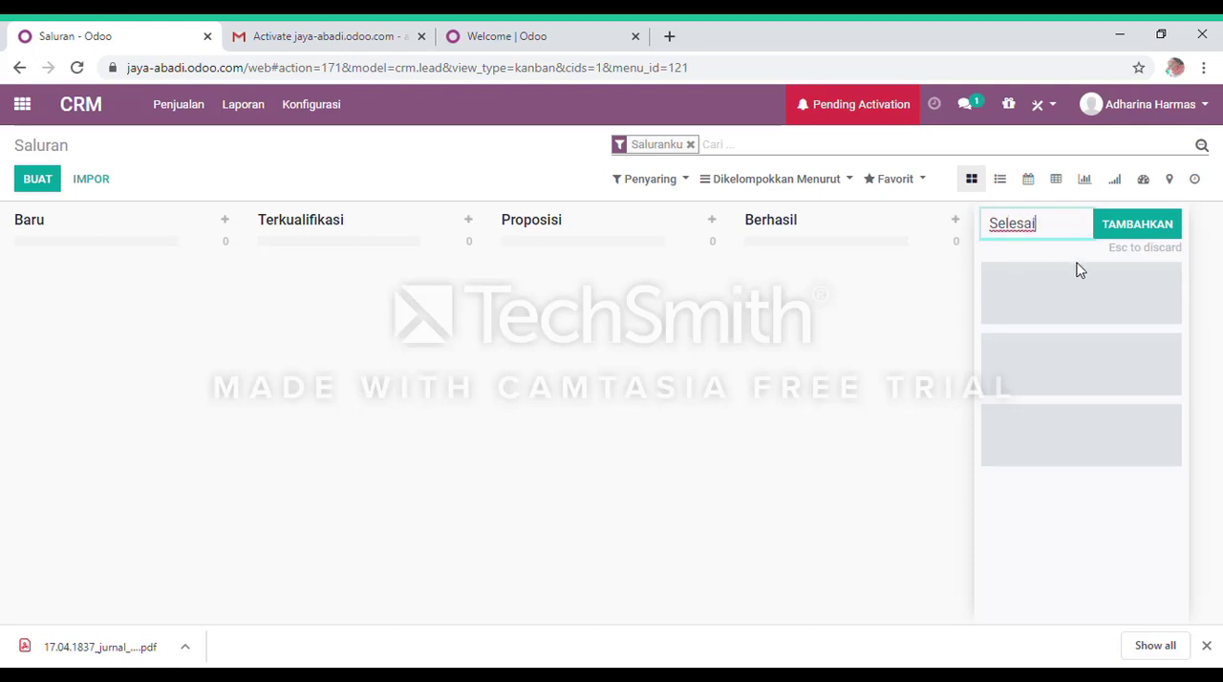
click(1121, 227)
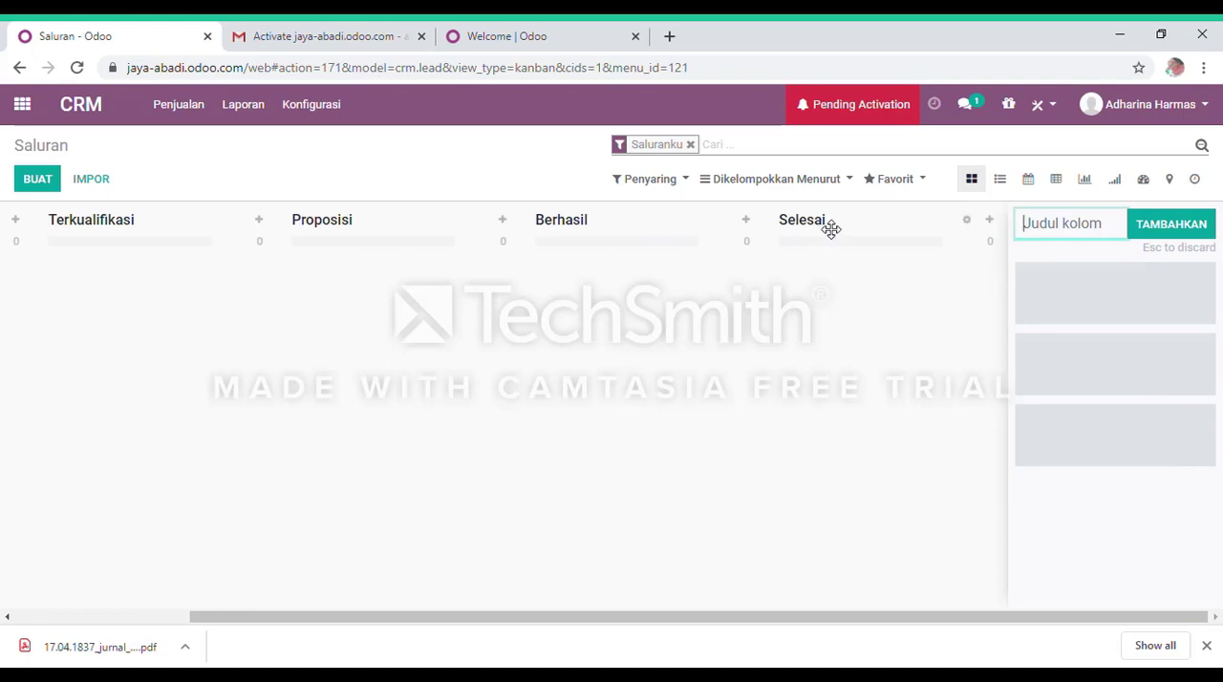
click(845, 345)
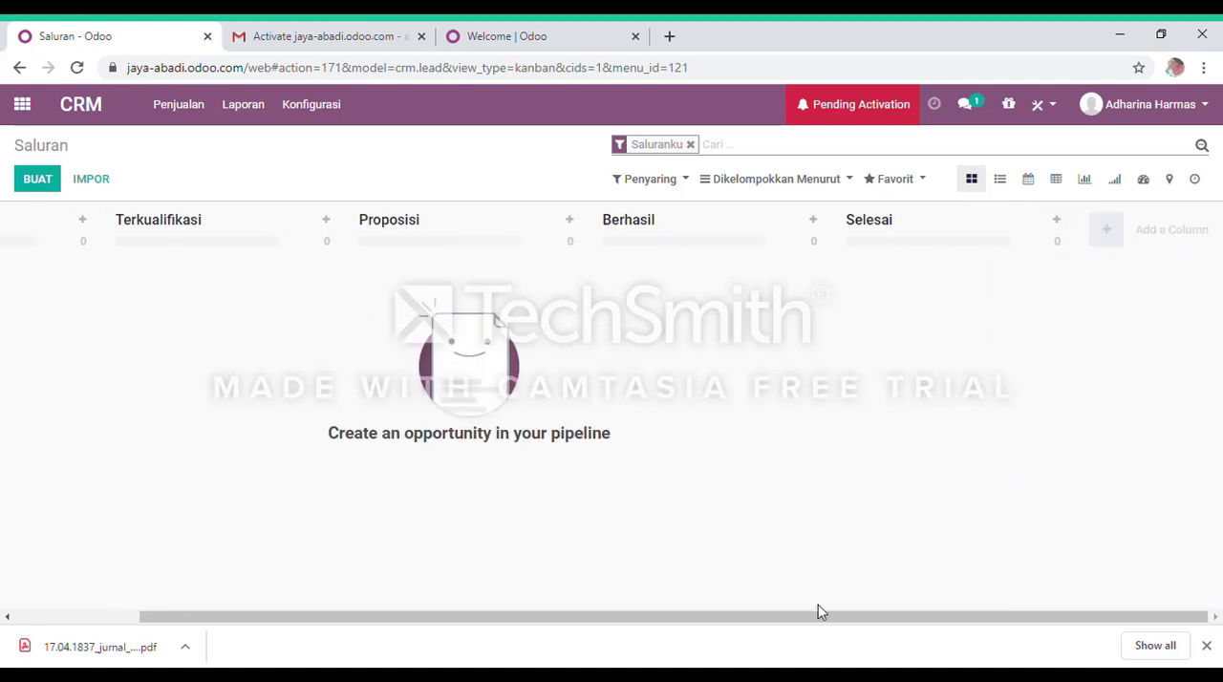
Add the opportunity Bisnis under Terkualifikasi with customer Jaya Abadi, expected revenue 2,00 € and a two-star priority.
drag(820, 611, 331, 453)
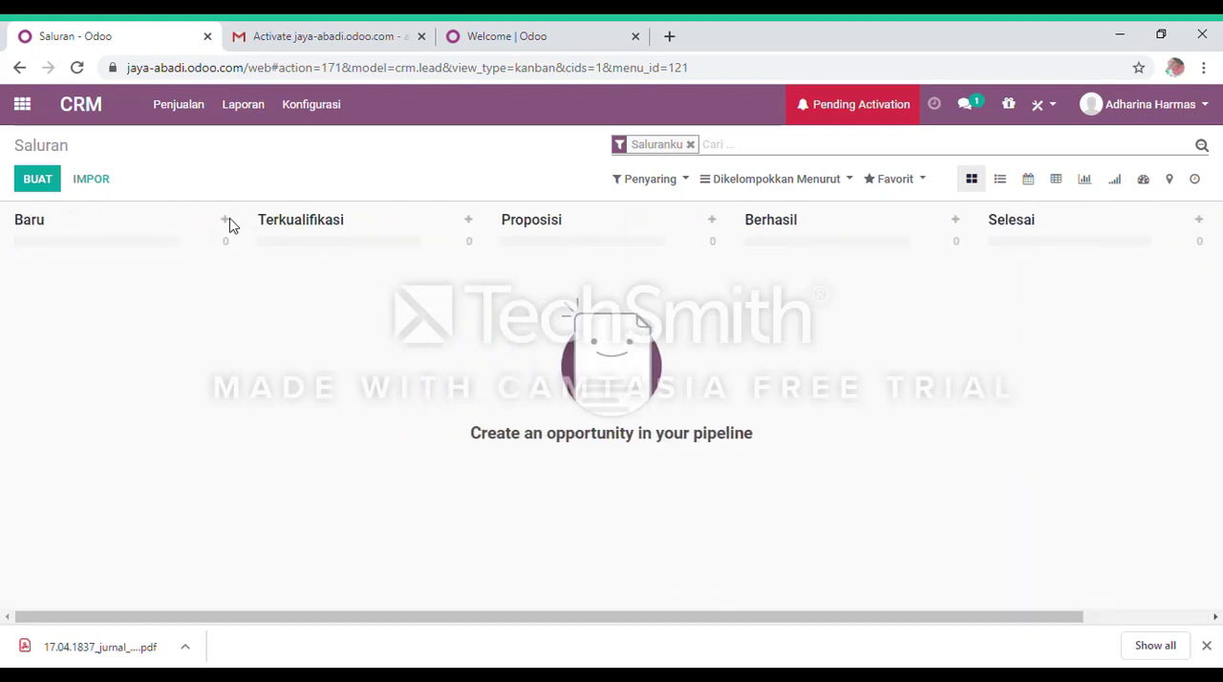
click(471, 222)
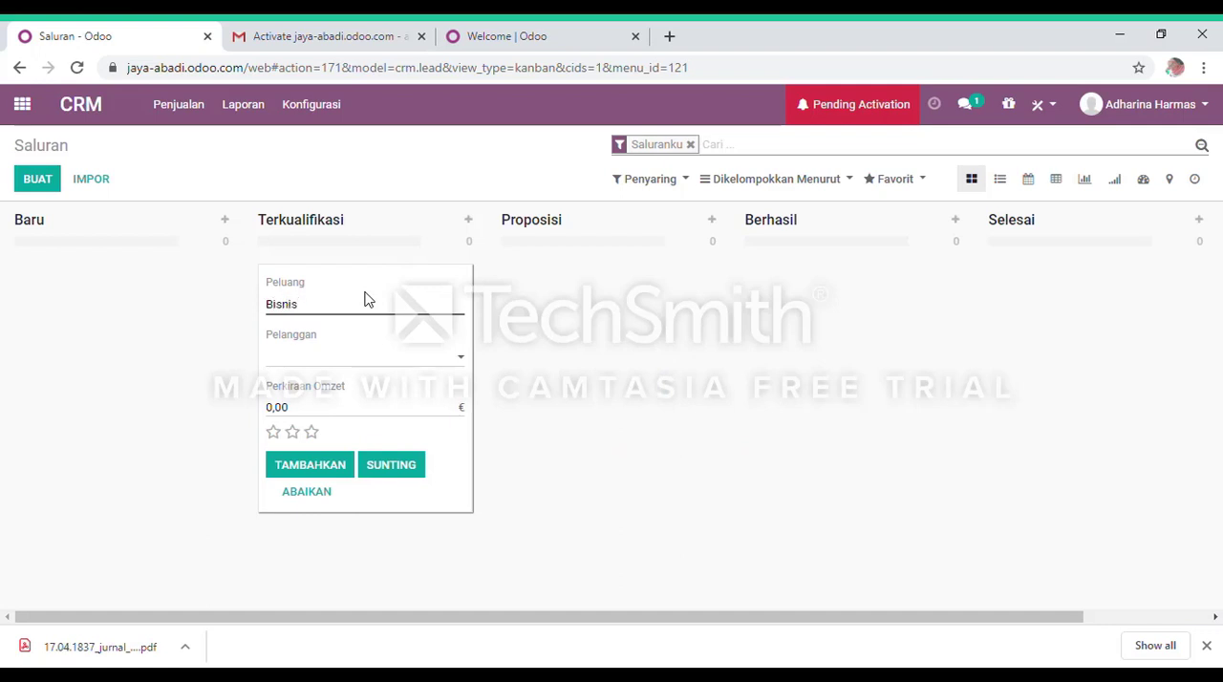
text(Bisnis)
click(462, 359)
click(366, 408)
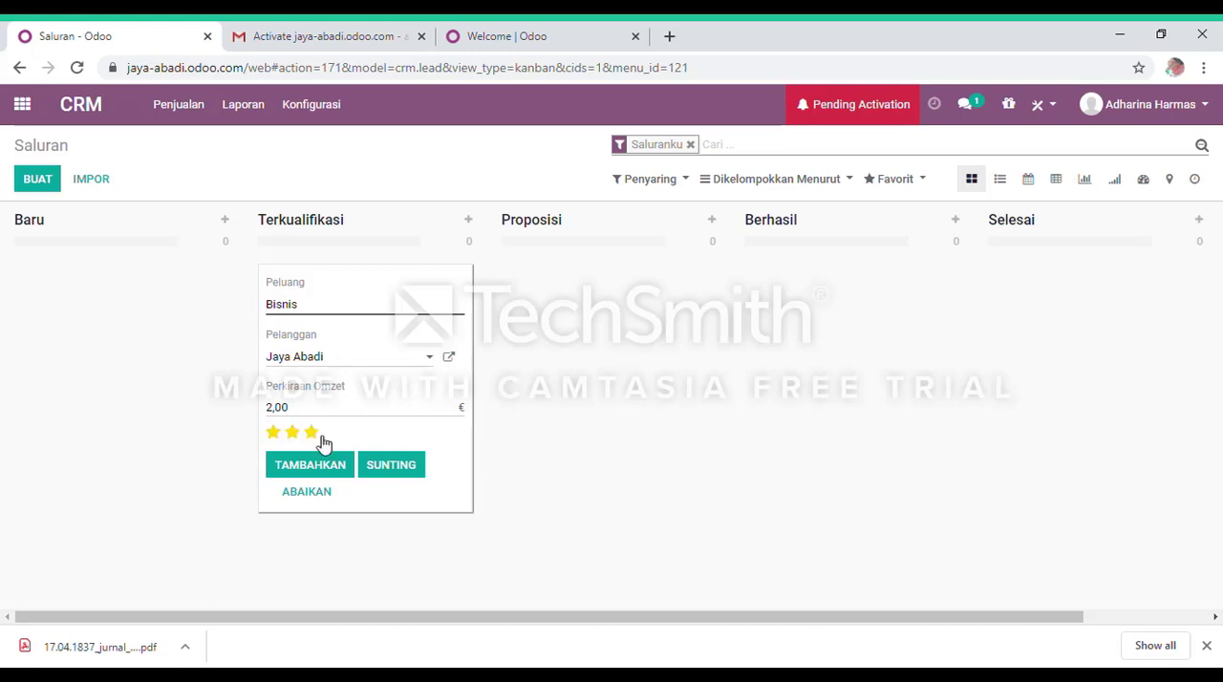
click(292, 432)
click(308, 464)
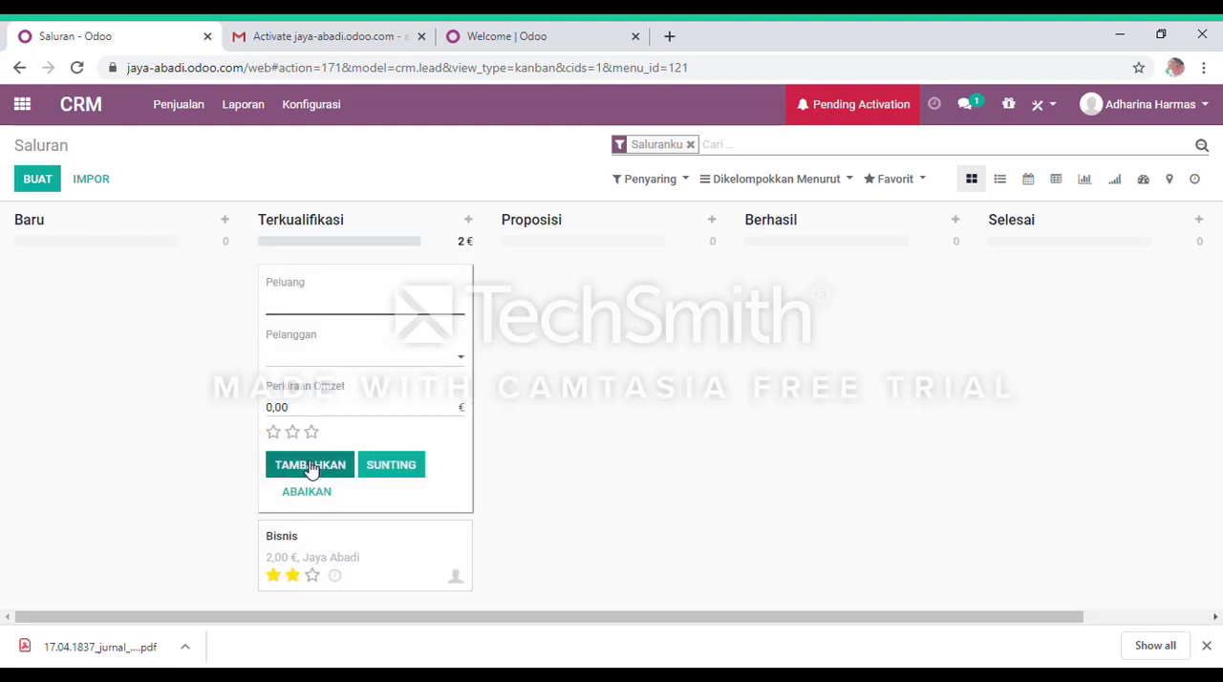
click(536, 414)
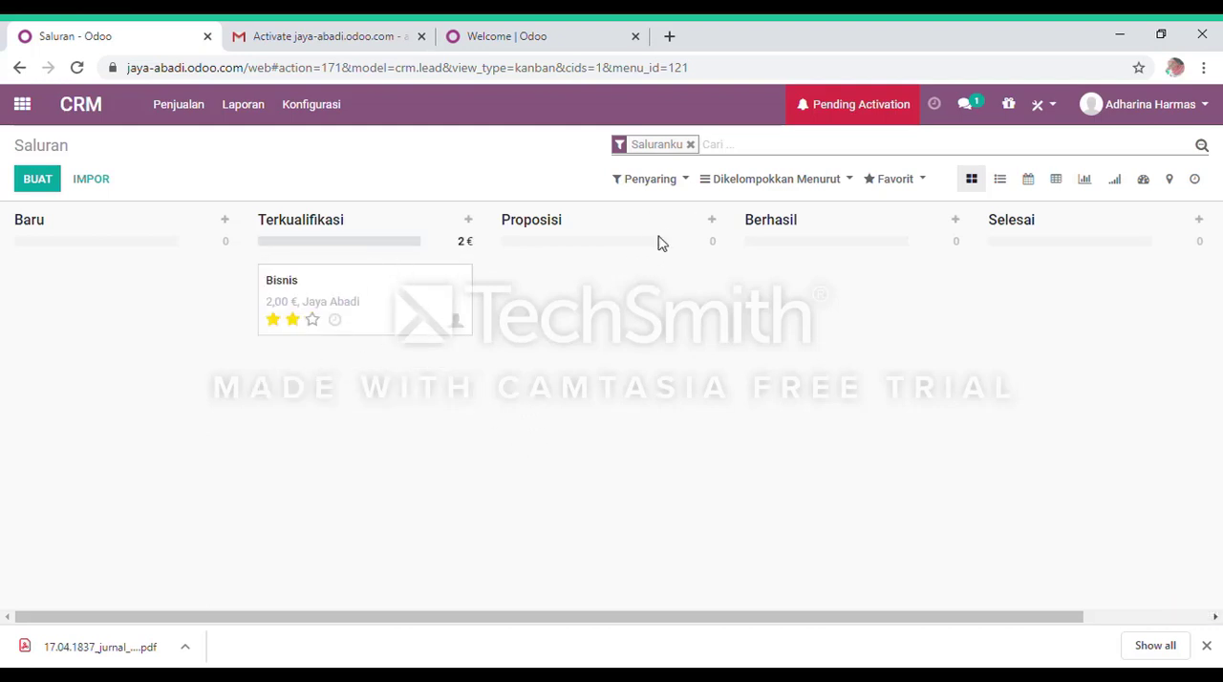
Discard a blank opportunity under Proposisi and choose dark blue as the Bisnis card's color.
click(719, 226)
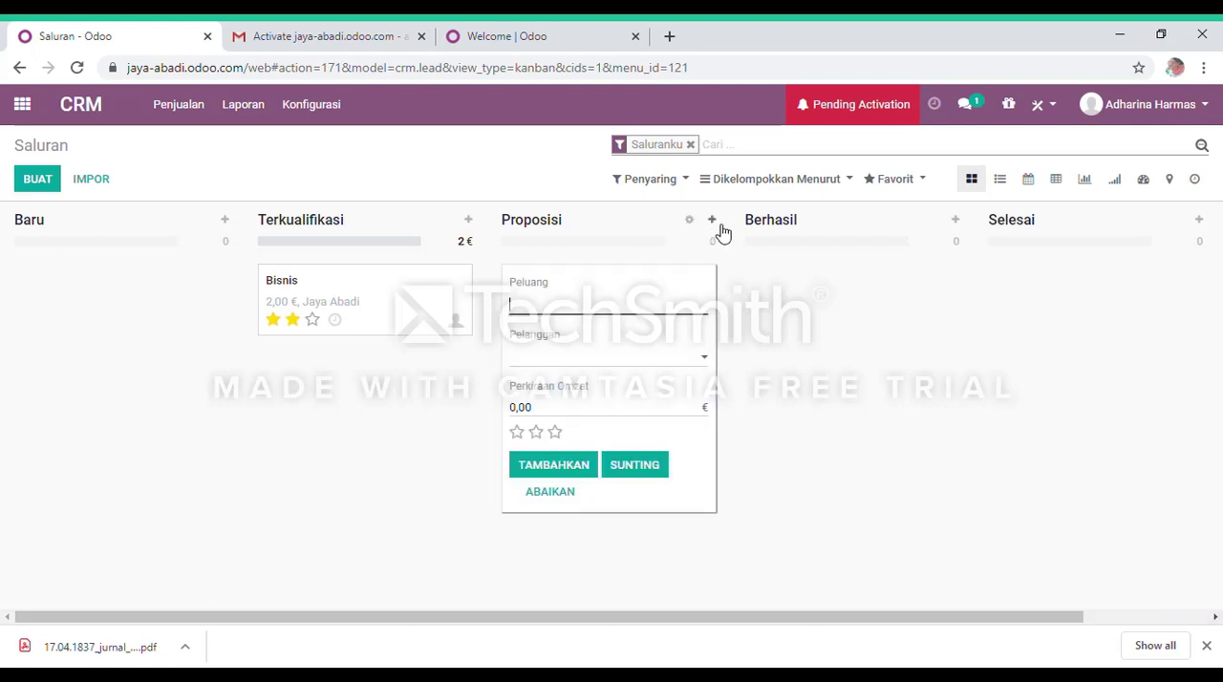
click(812, 341)
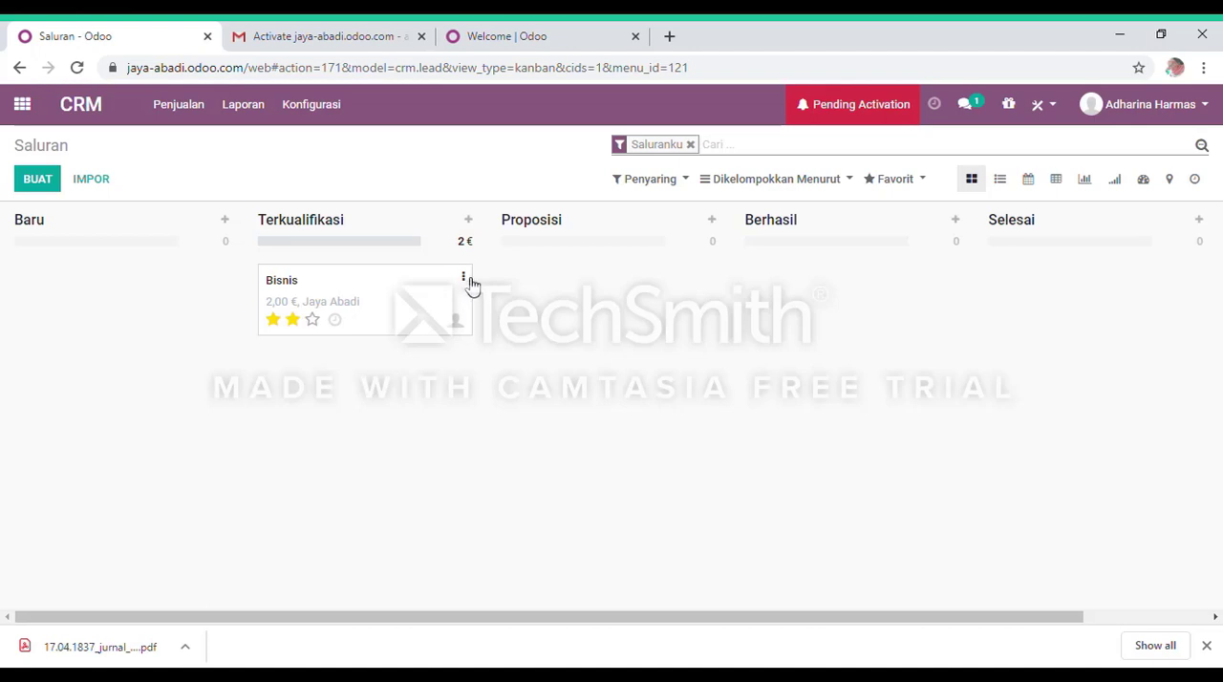
click(465, 279)
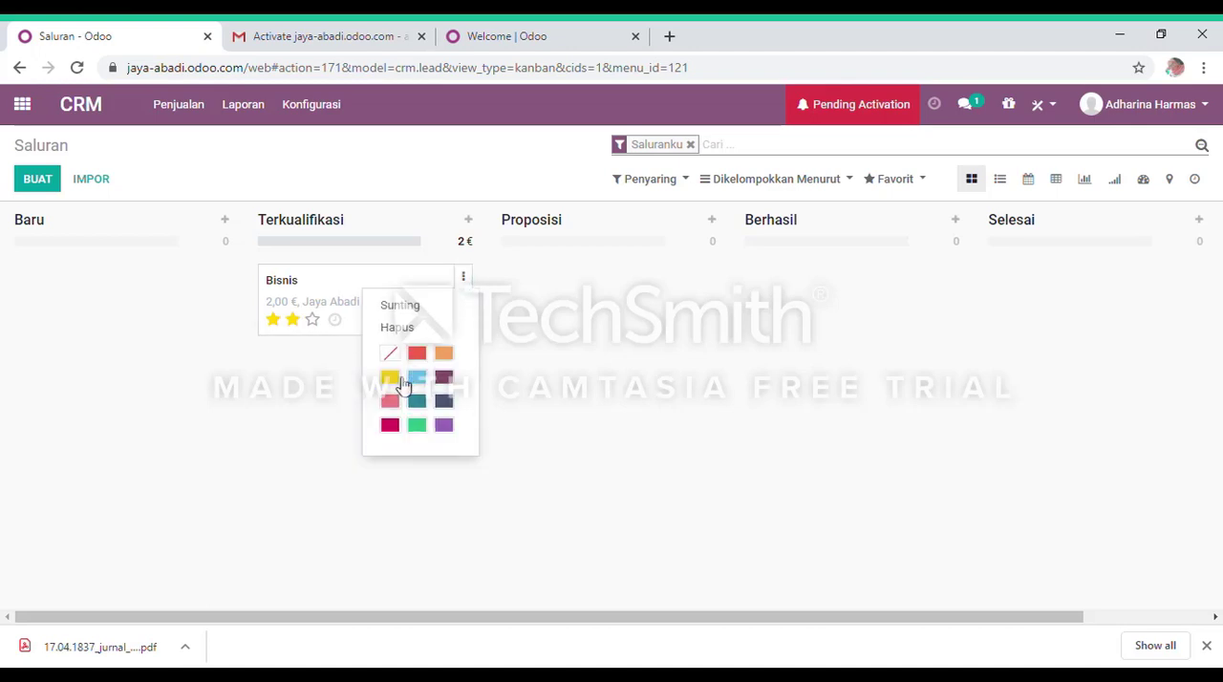
click(443, 402)
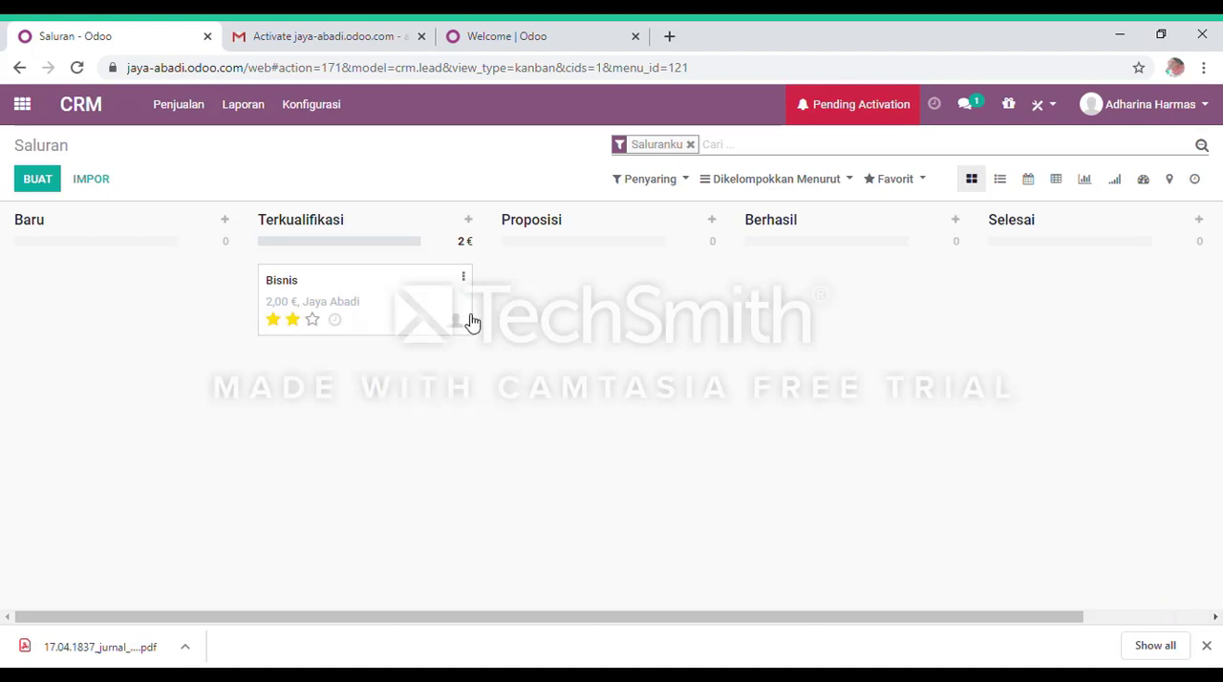
Open the Bisnis opportunity and review its customer, salesperson, priority and activity details.
click(304, 303)
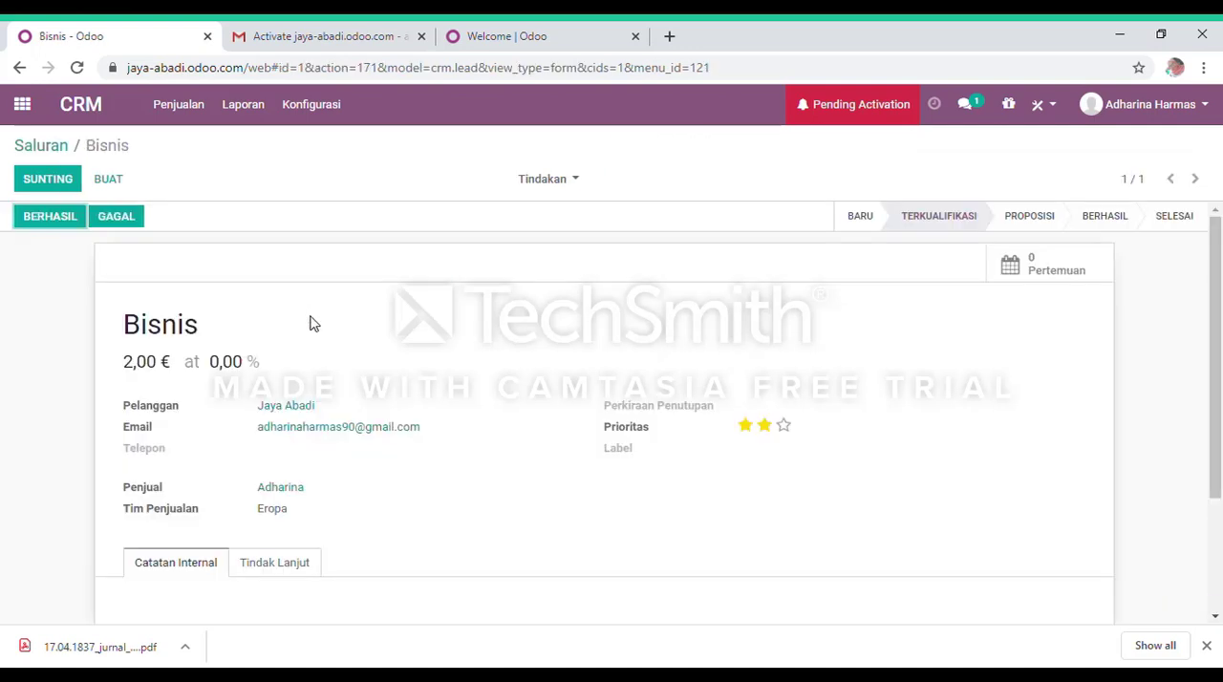
scroll(300, 350, down, 2)
scroll(300, 352, up, 2)
scroll(300, 350, down, 2)
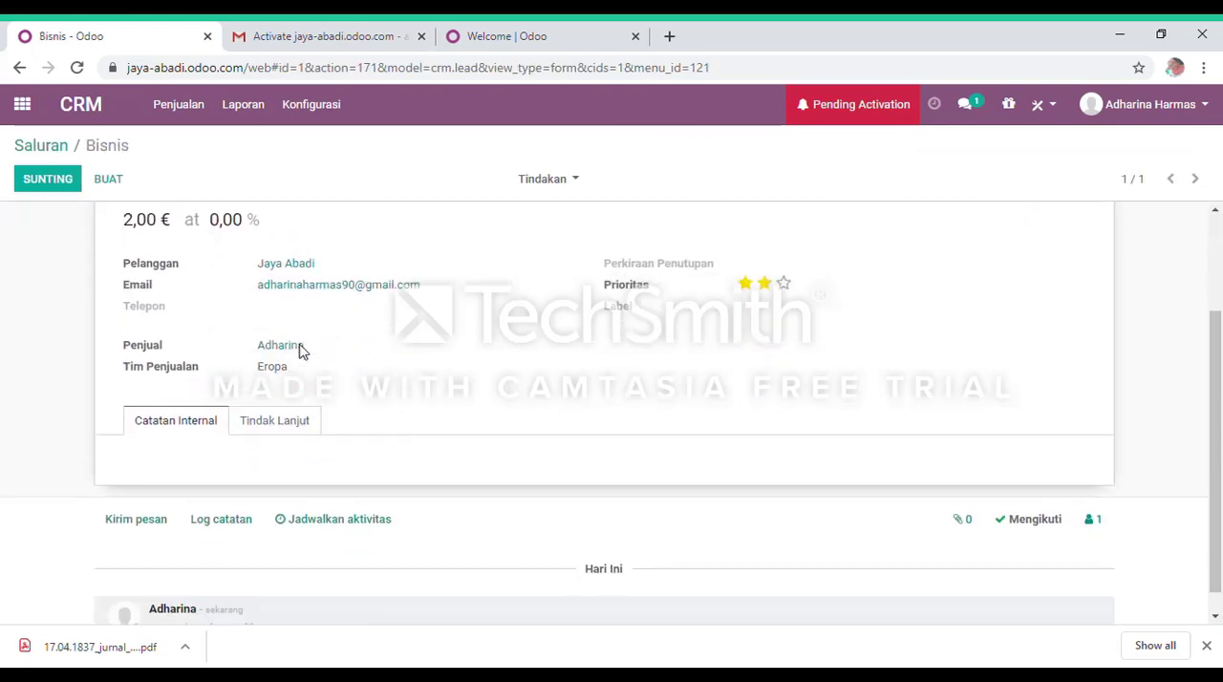
scroll(300, 349, up, 2)
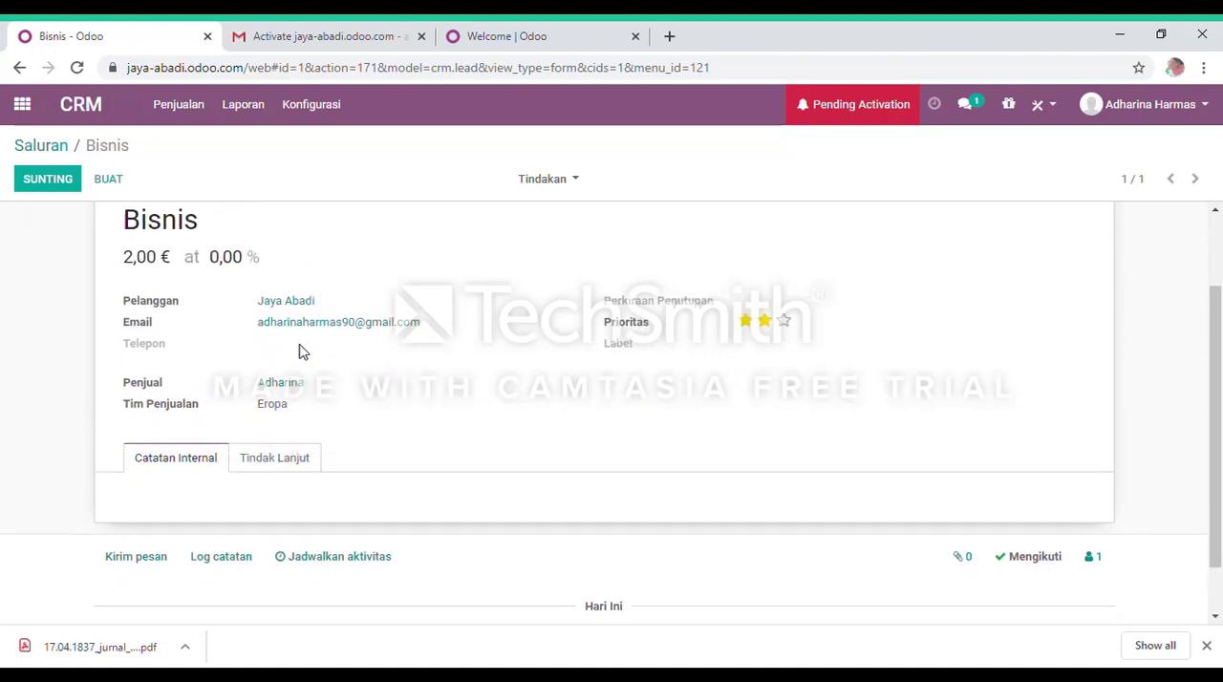
Put the Bisnis opportunity into edit mode and open the Jaya Abadi customer record from it.
click(44, 180)
scroll(287, 457, down, 2)
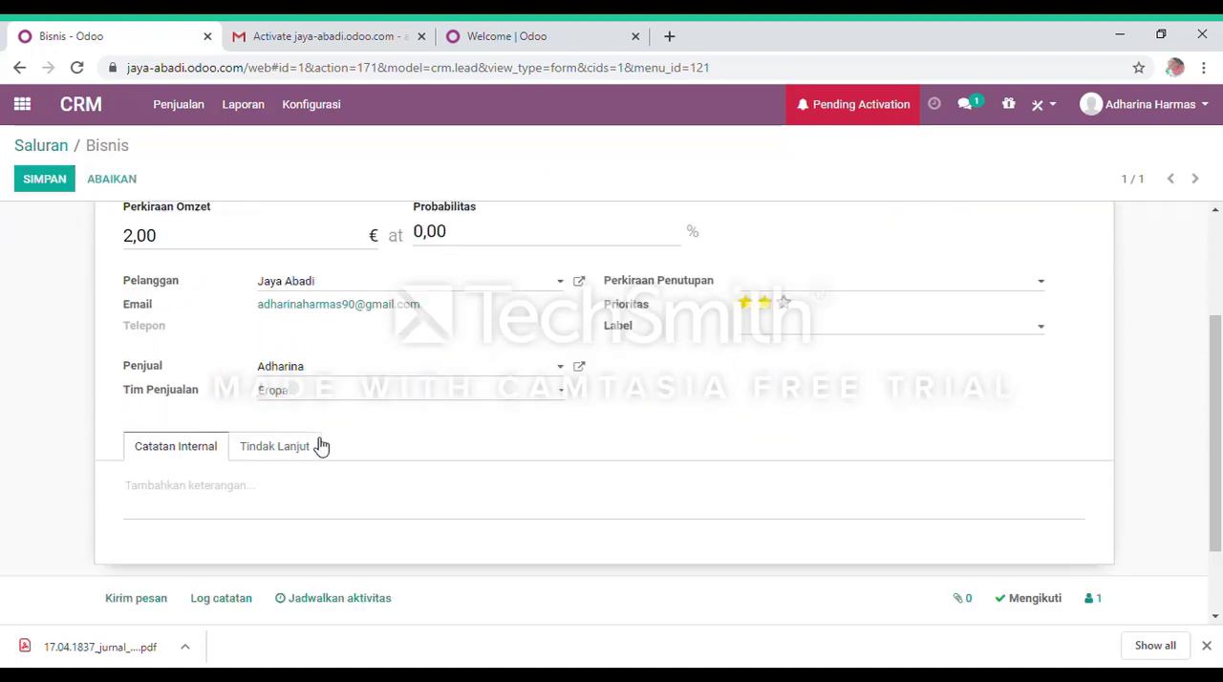
scroll(270, 458, up, 2)
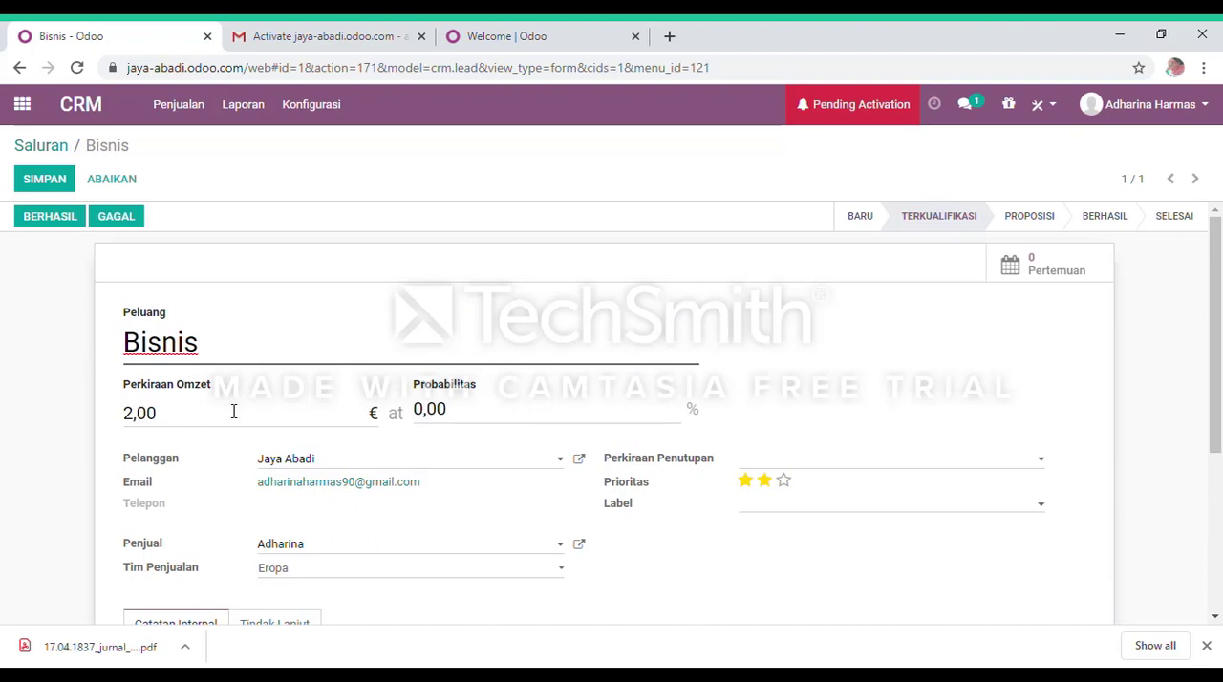
click(200, 431)
scroll(411, 447, down, 1)
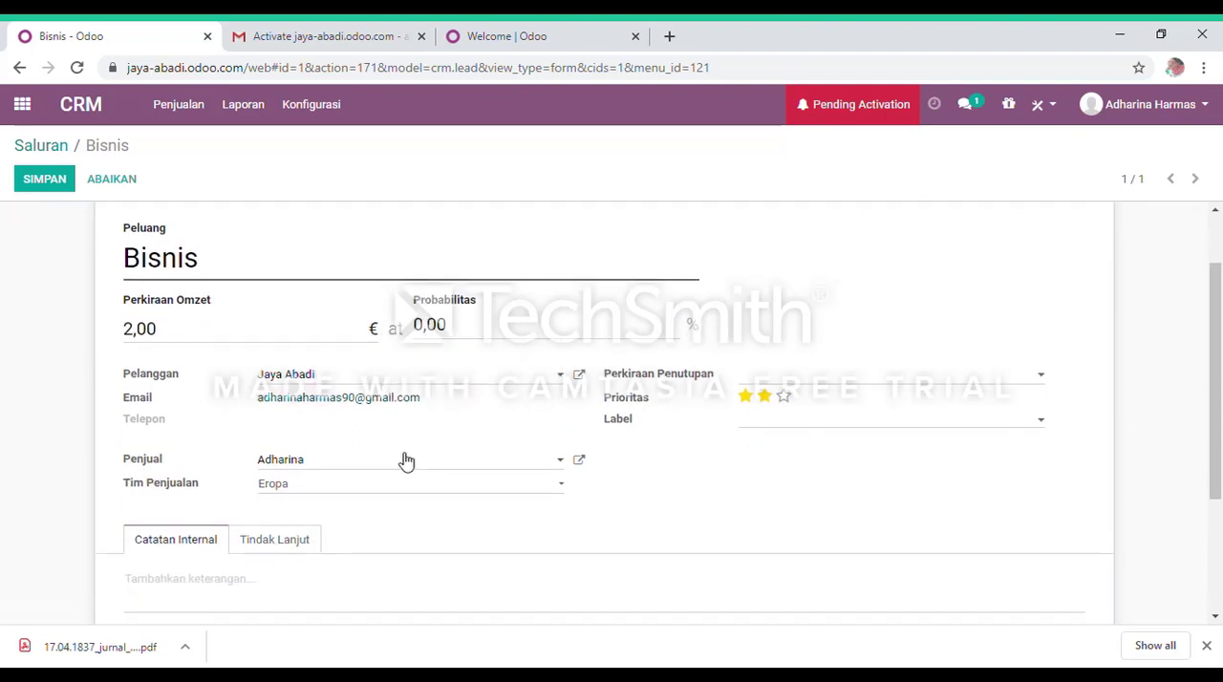
click(314, 376)
click(395, 366)
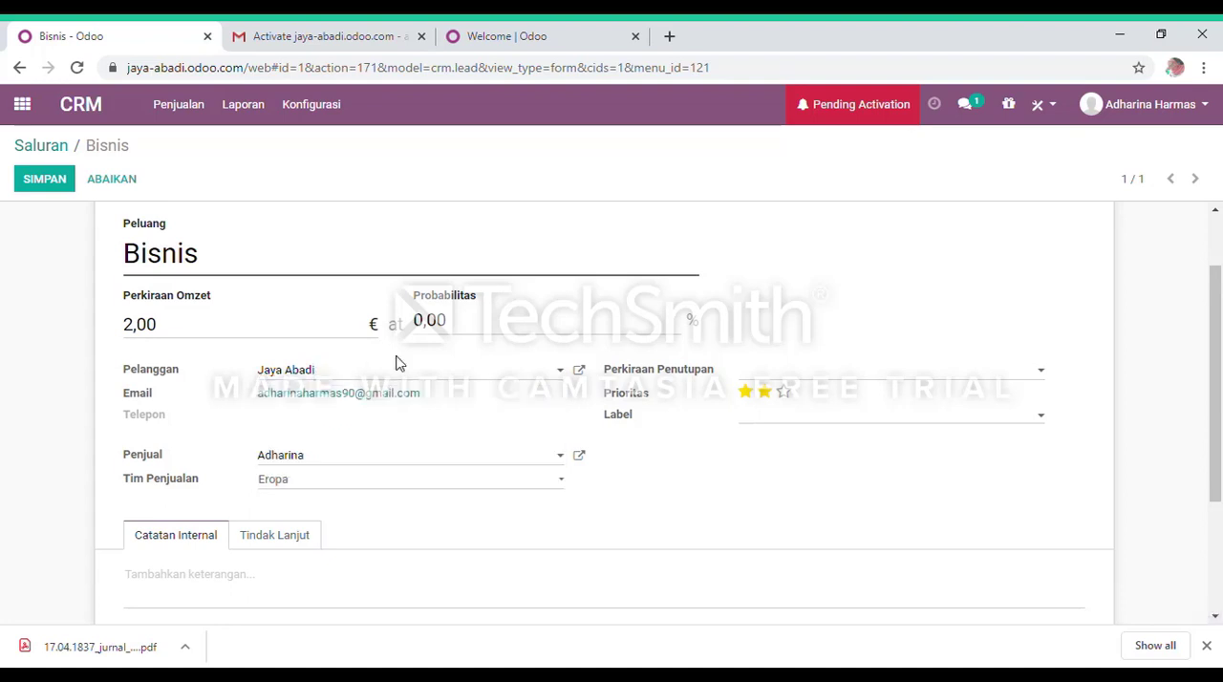
click(580, 371)
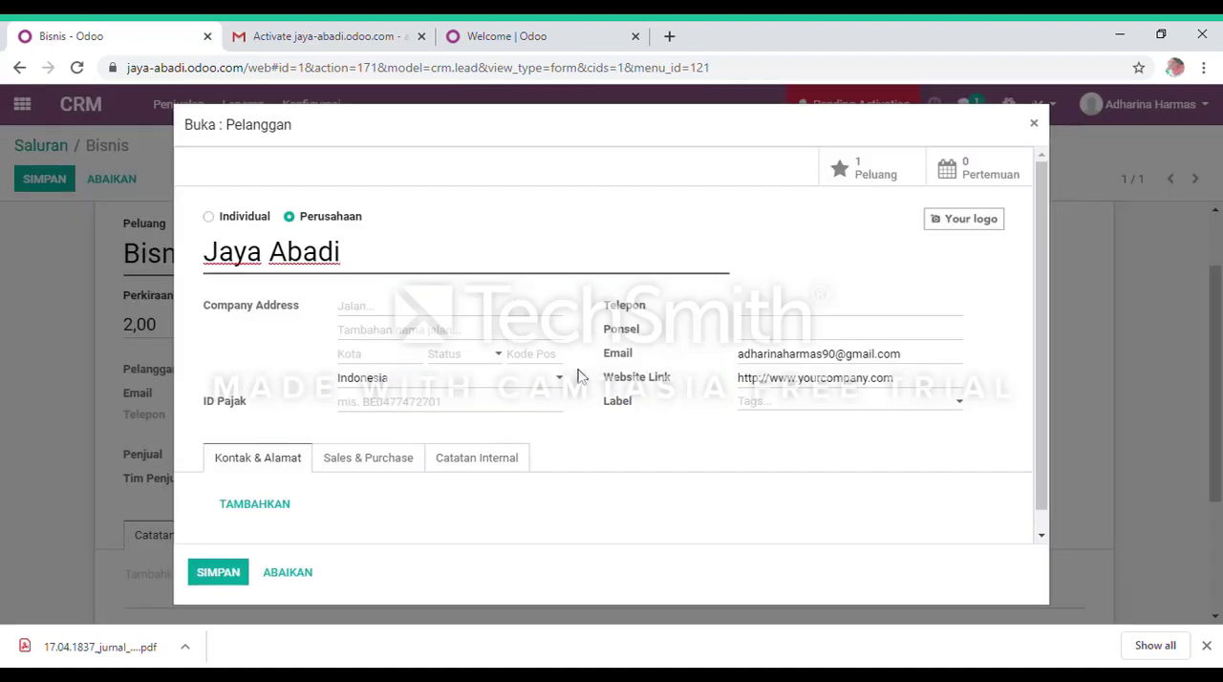
Save the Jaya Abadi customer record without entering an address and leave edit mode on the Bisnis opportunity.
click(387, 308)
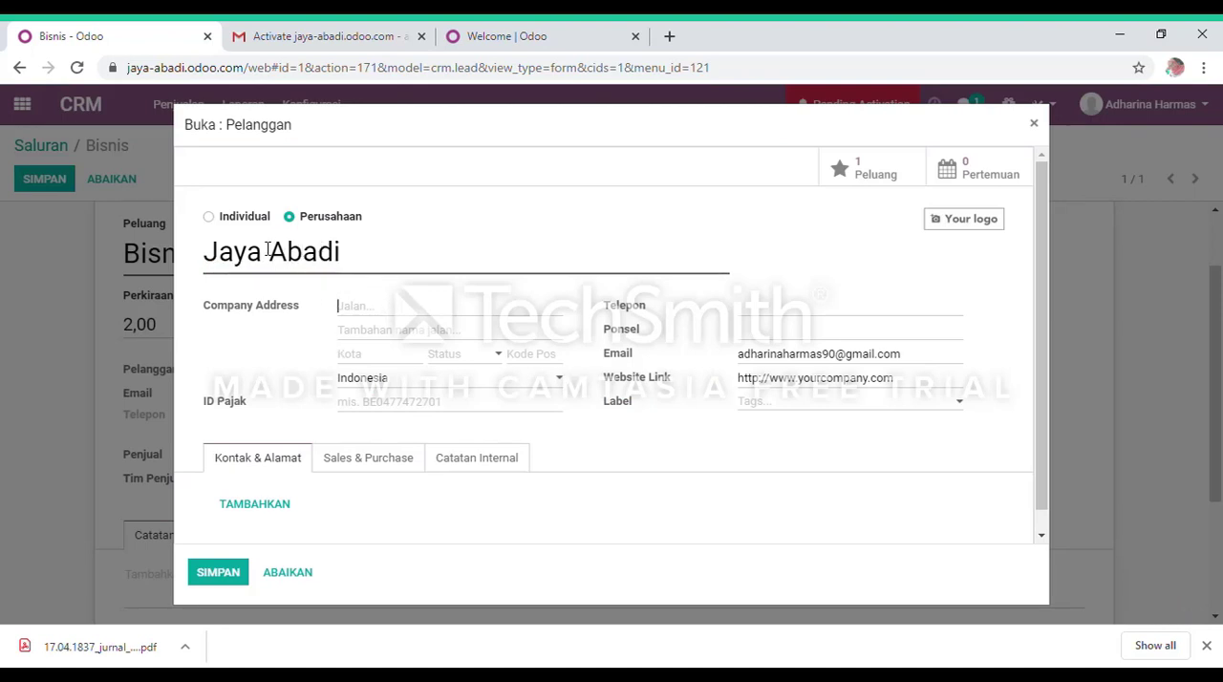
click(218, 573)
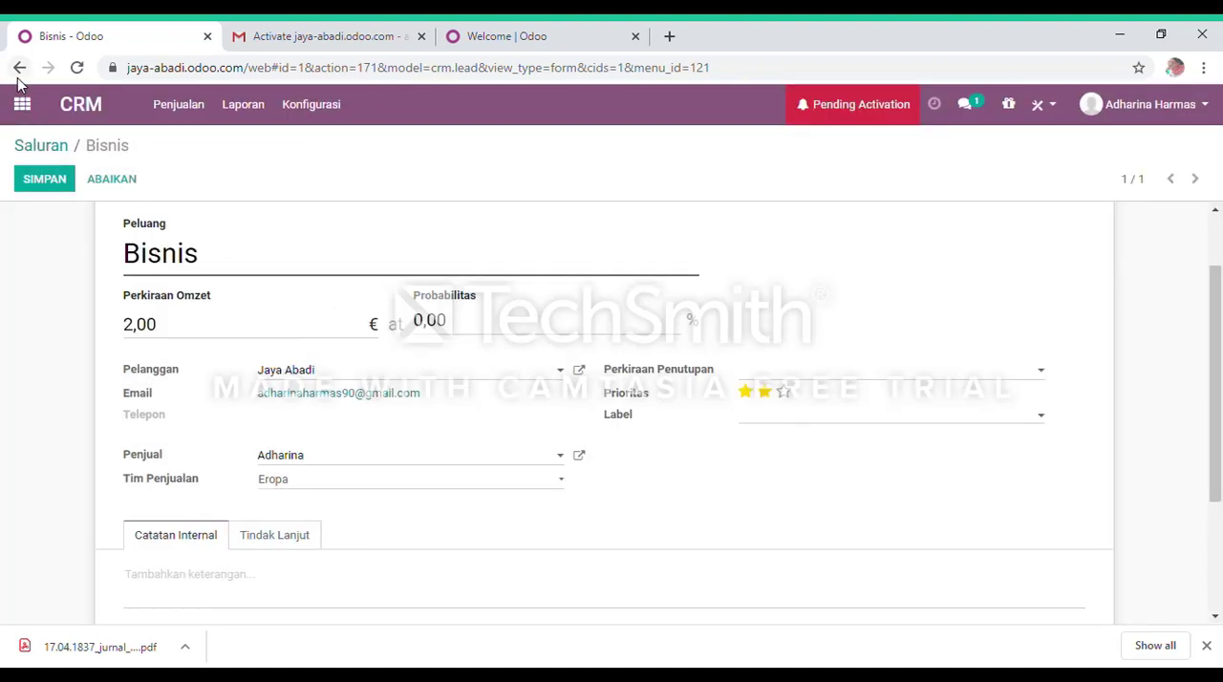
click(108, 187)
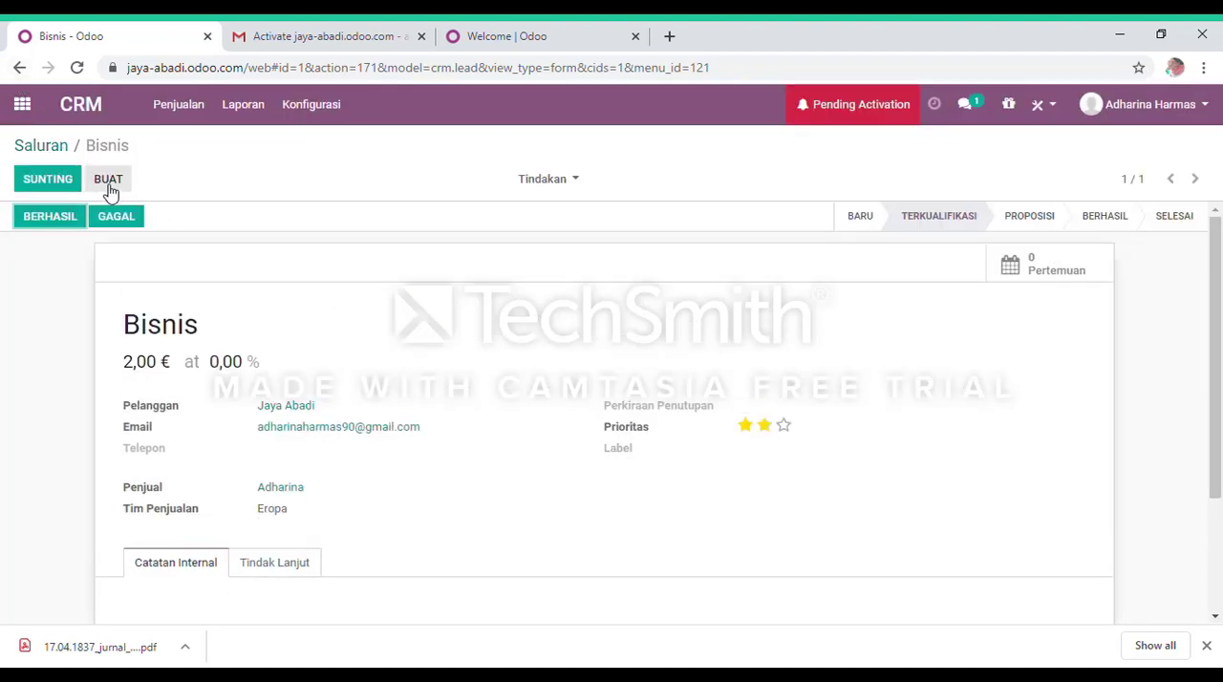
Mark the Bisnis opportunity as won (Berhasil) and return to the Saluran pipeline board.
click(86, 218)
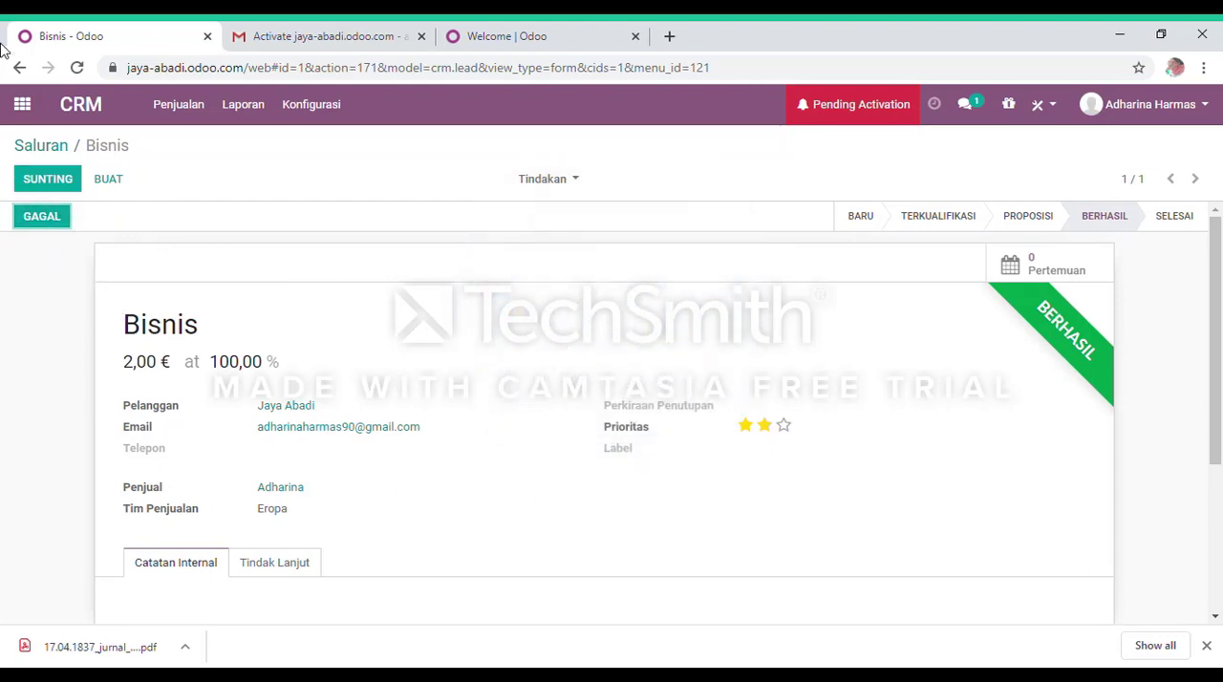
click(108, 179)
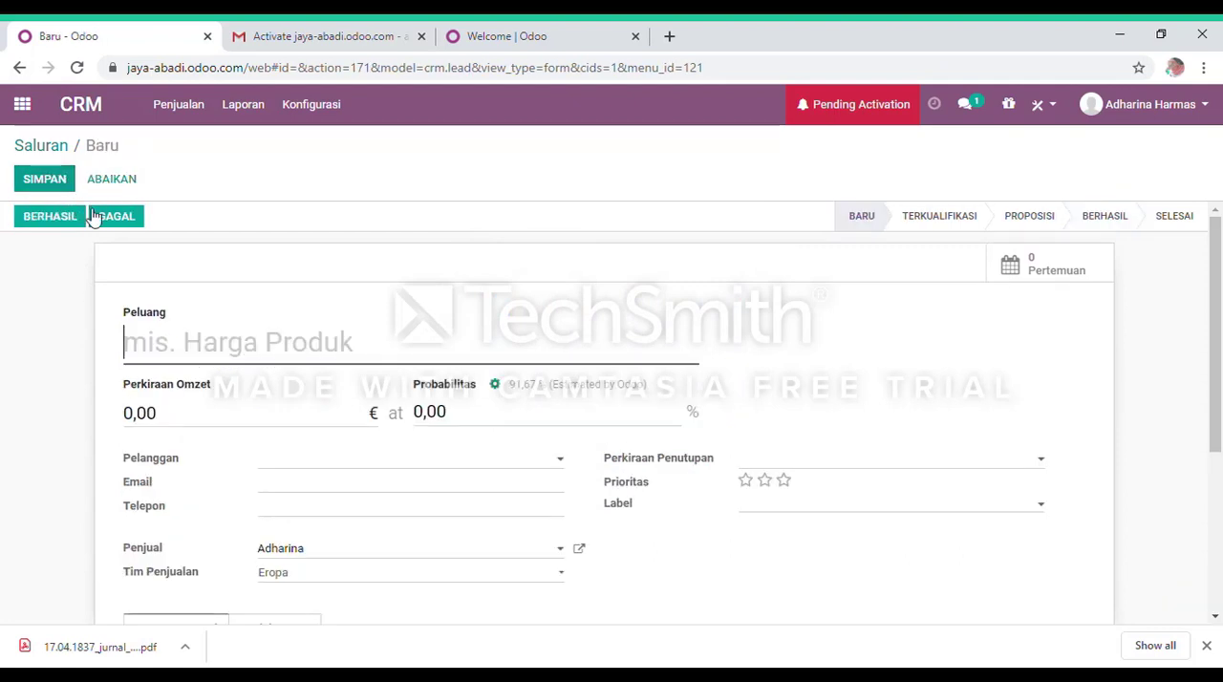
click(19, 68)
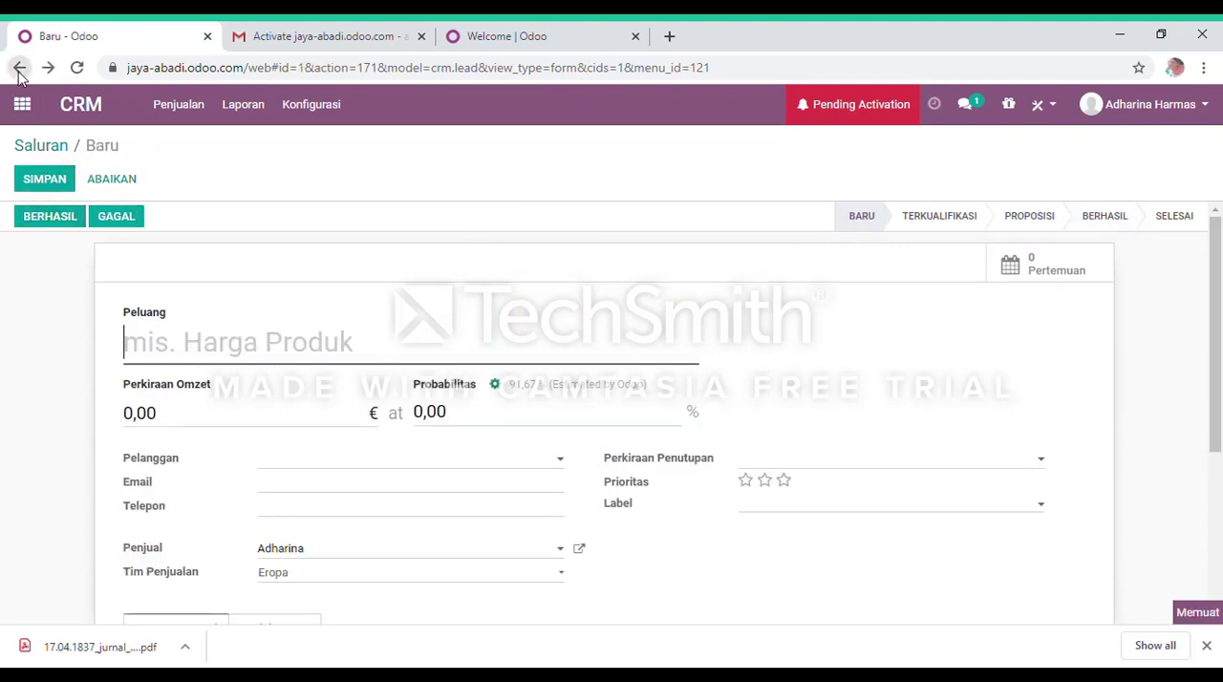
click(19, 68)
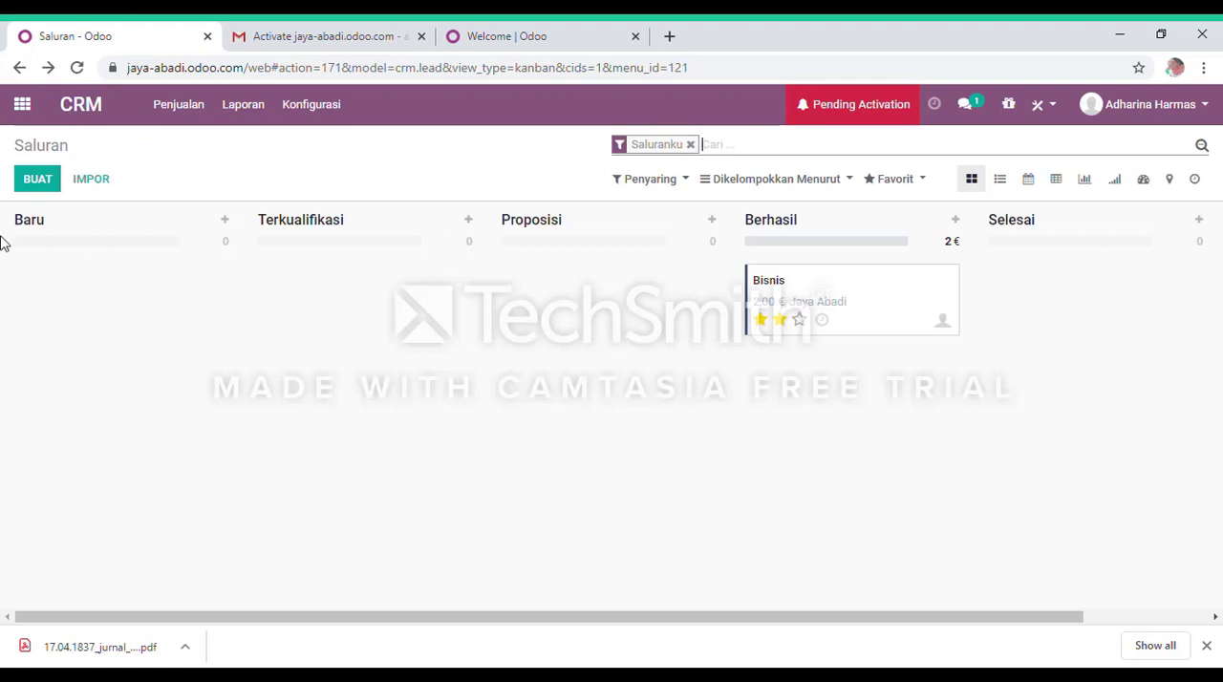
Review the sales, reporting and filter options available for the pipeline.
click(179, 105)
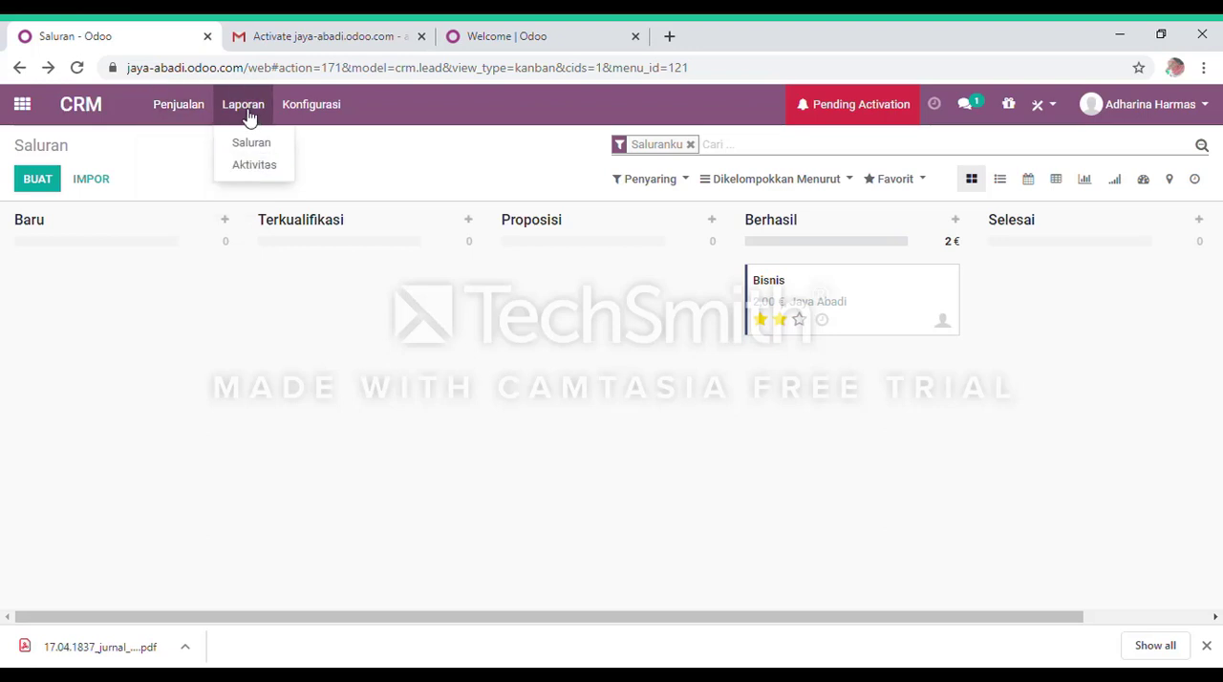
click(248, 114)
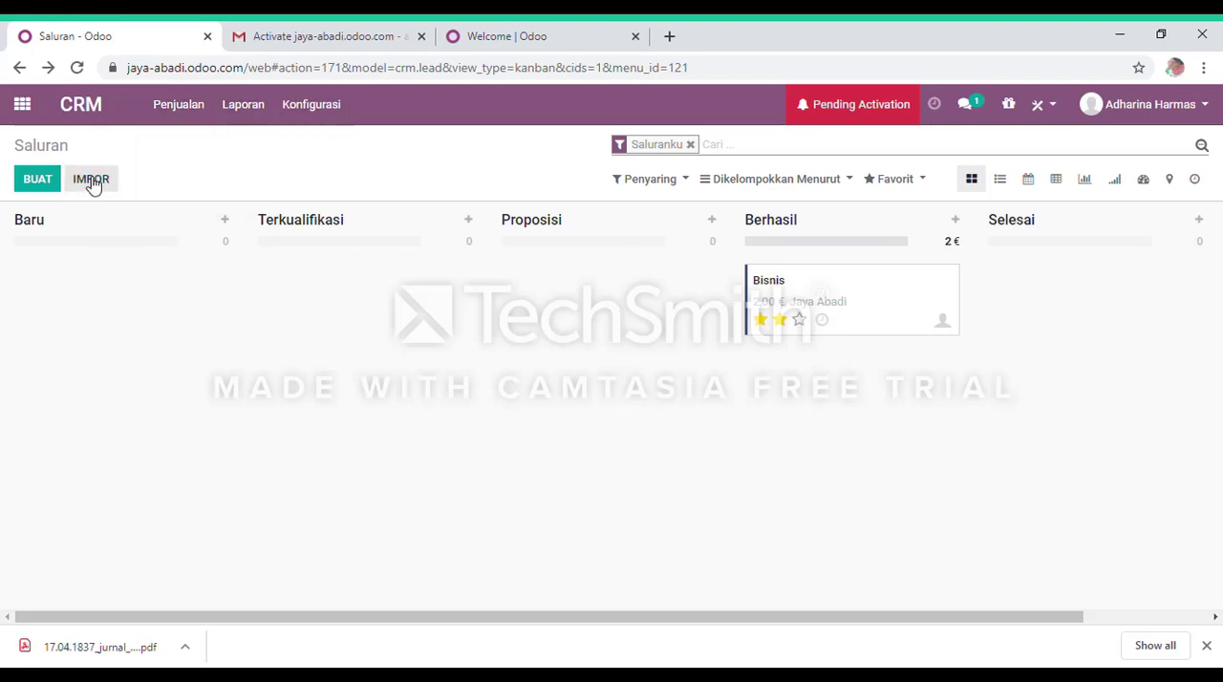
click(691, 181)
click(318, 328)
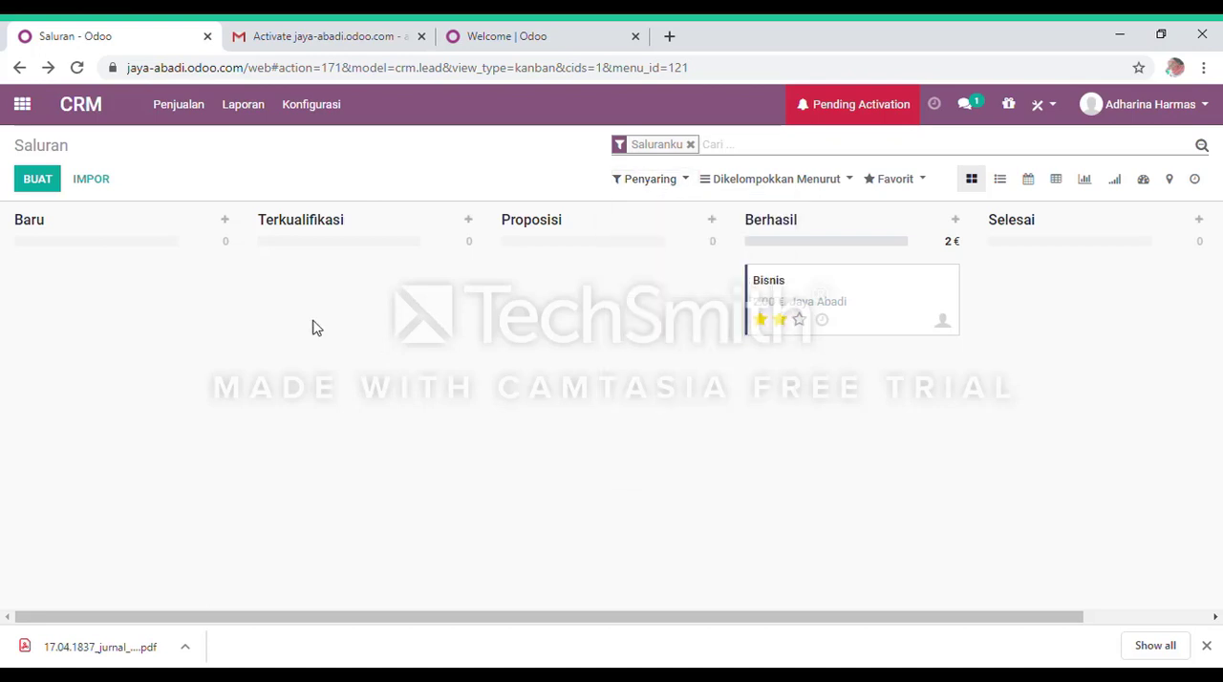
click(684, 181)
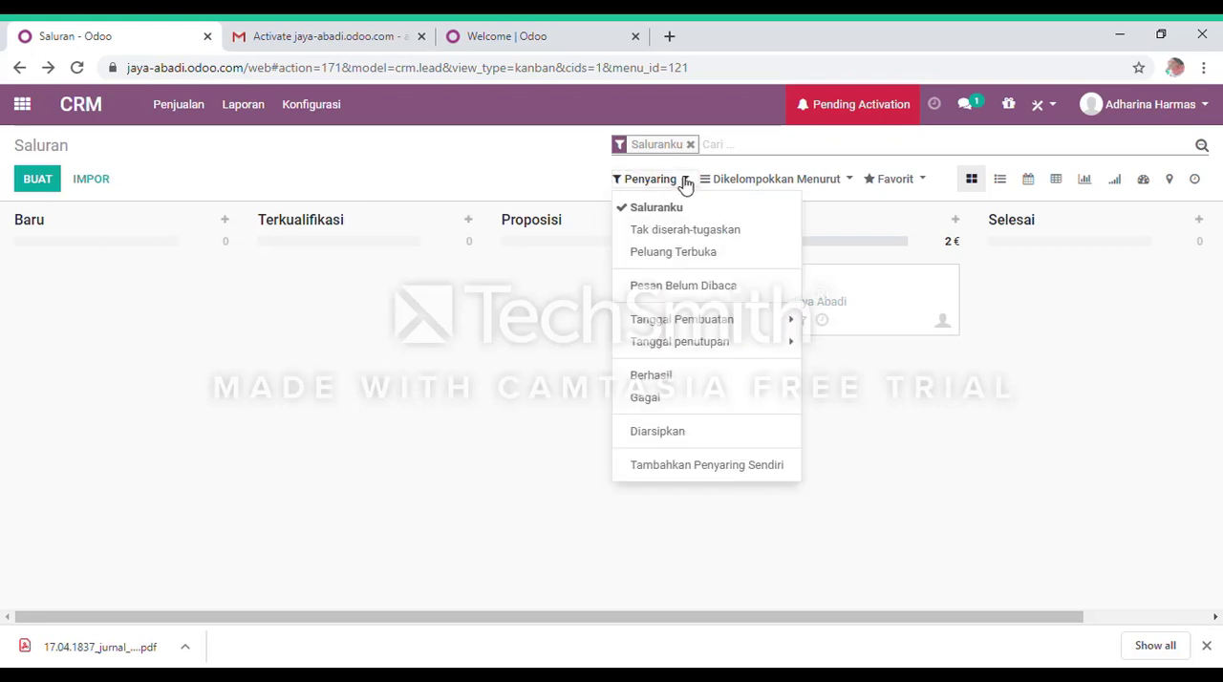
click(681, 328)
click(681, 322)
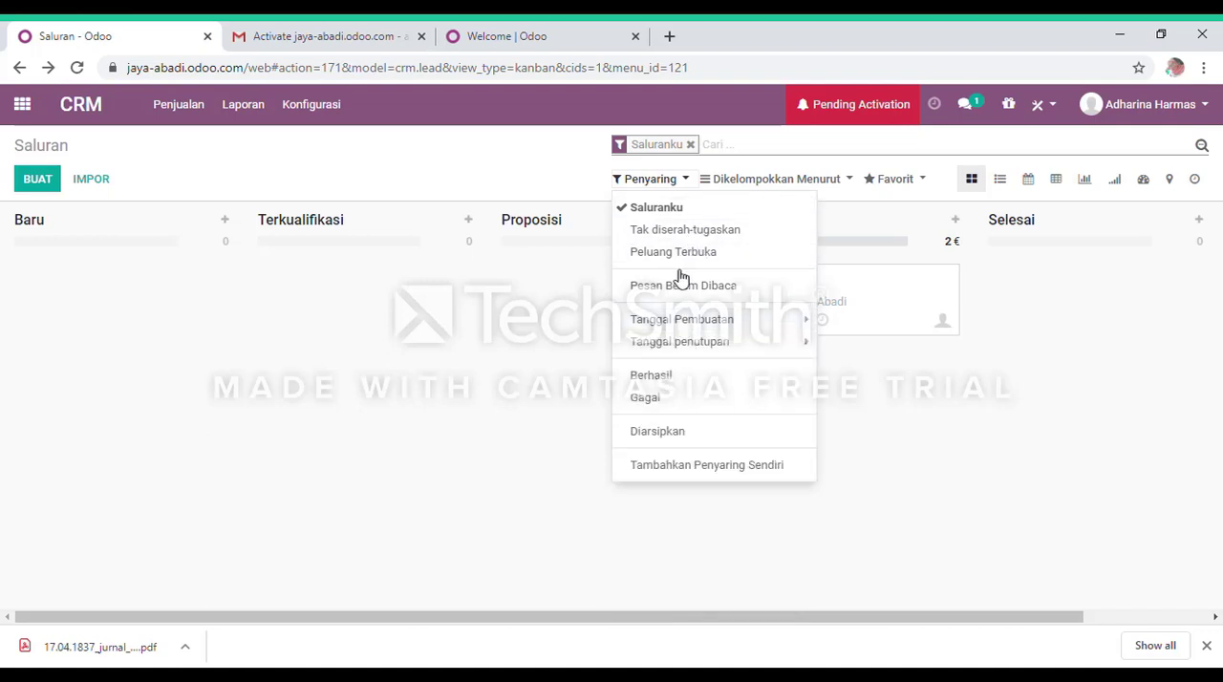
click(540, 344)
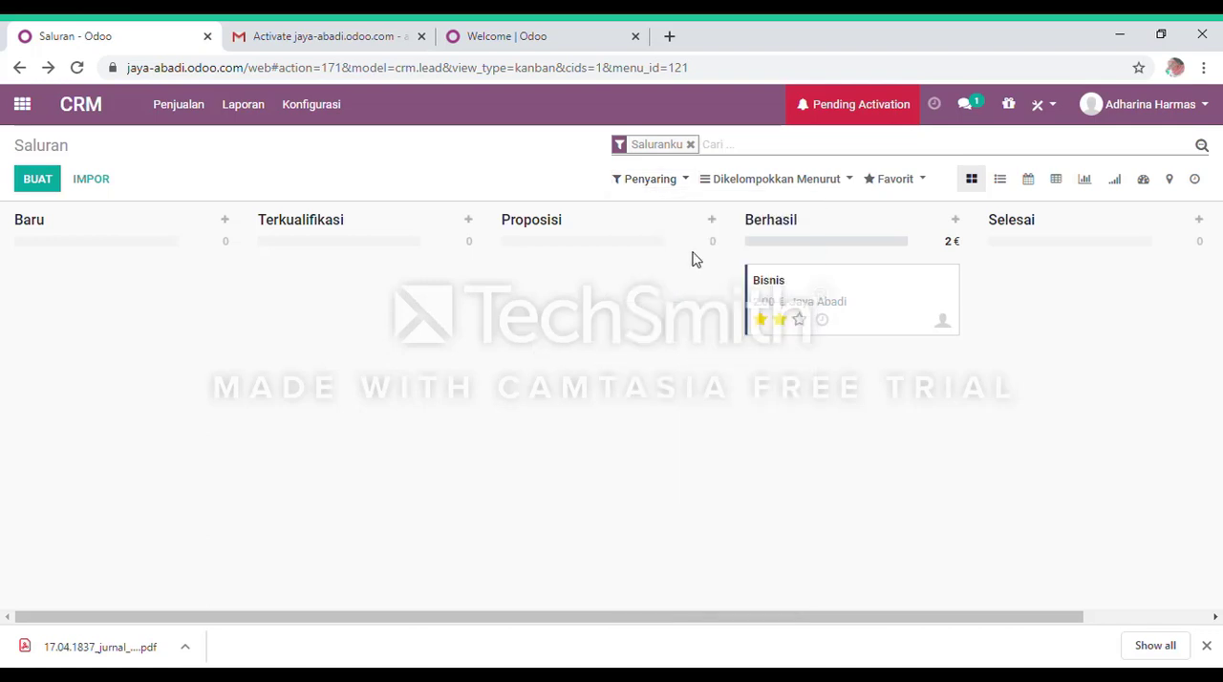
Review the grouping criteria and the saved-search options available for the pipeline.
click(849, 182)
click(431, 484)
click(852, 187)
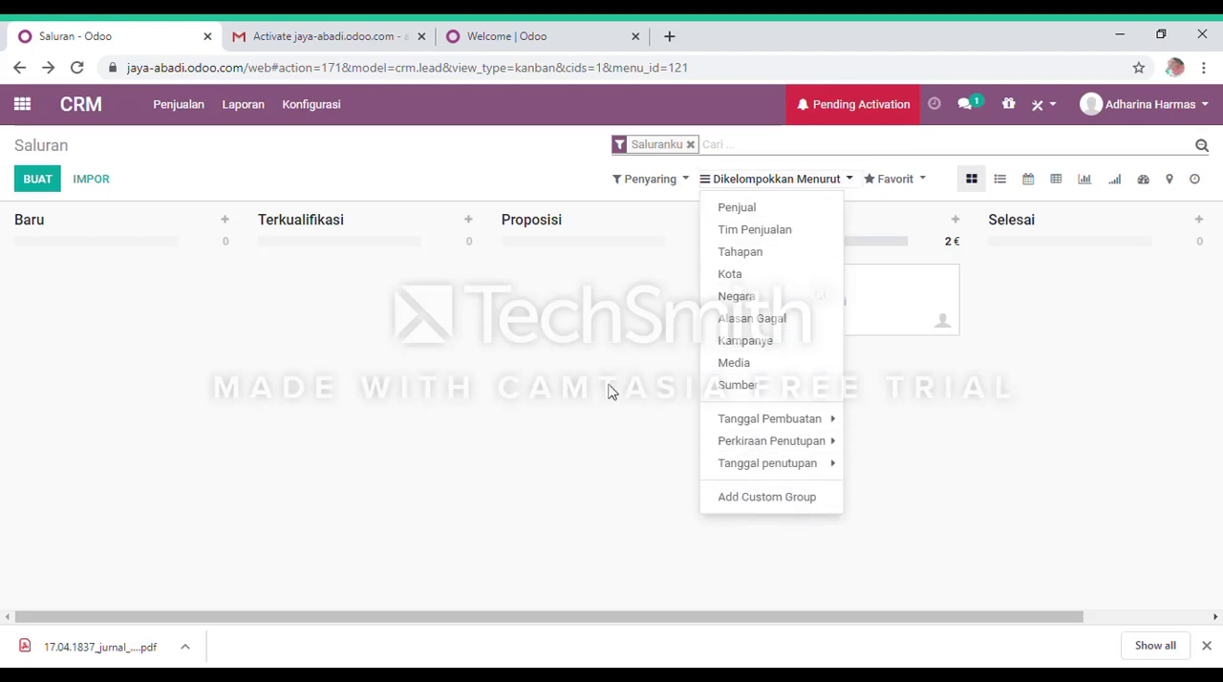
click(573, 347)
click(921, 179)
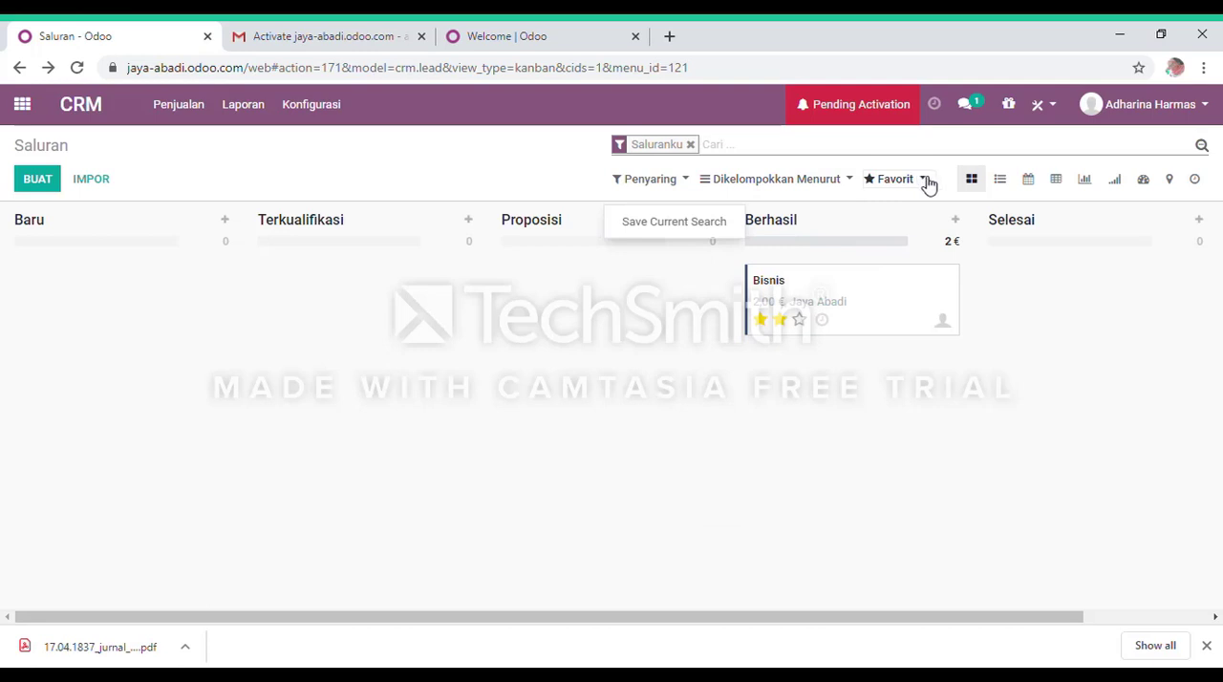
click(923, 180)
click(928, 182)
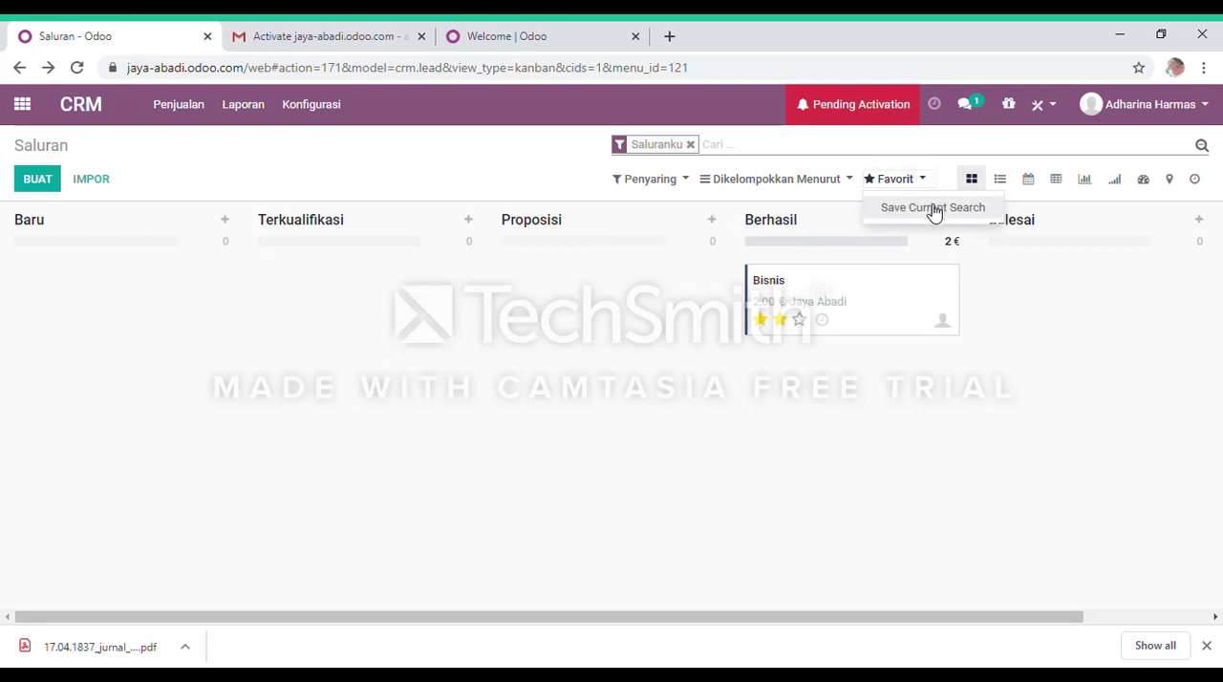
click(736, 345)
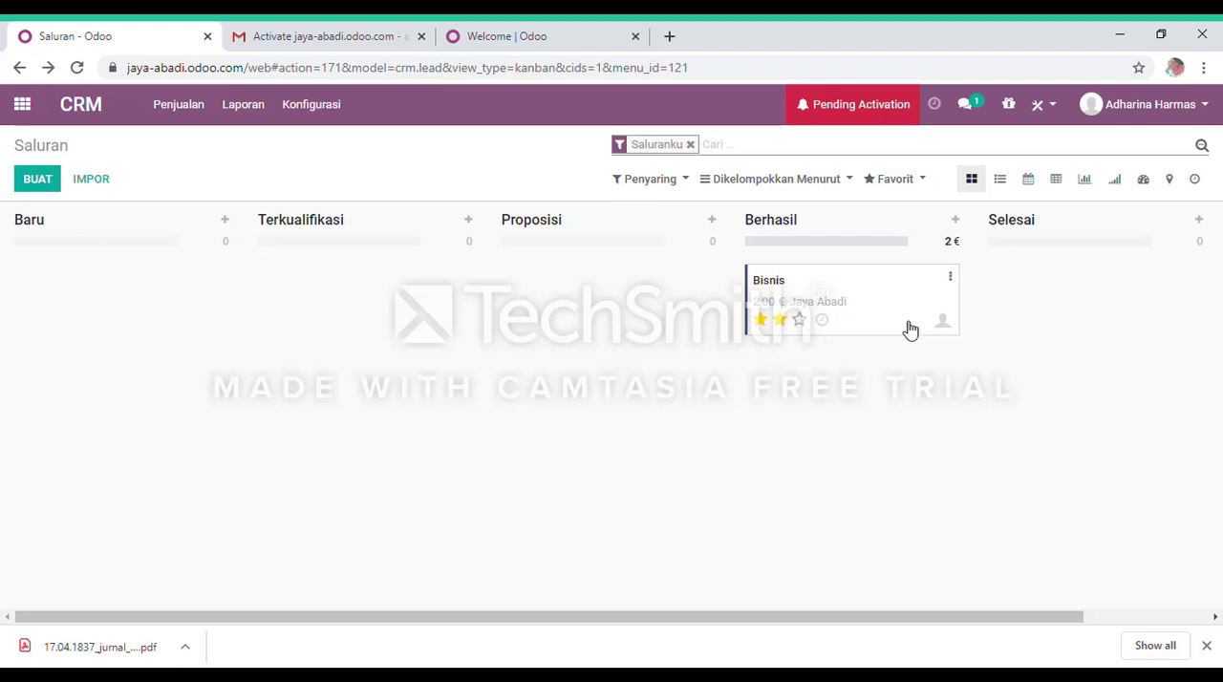
Compare the pipeline's list view with its kanban board.
click(1002, 183)
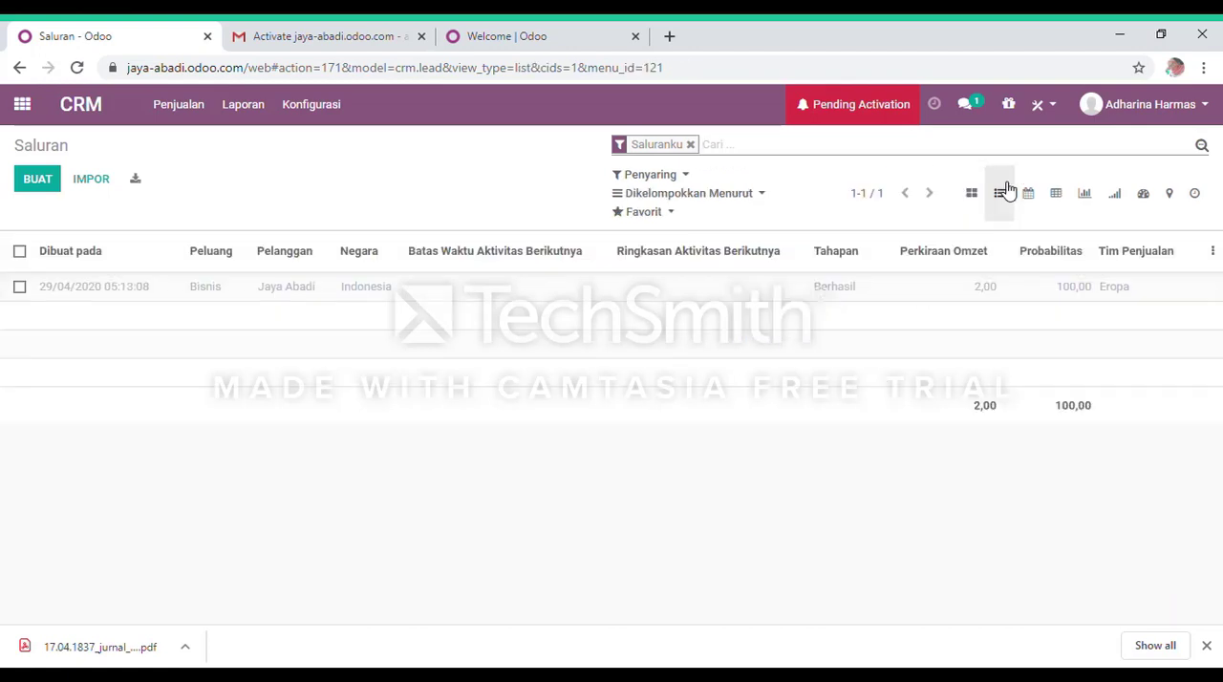
click(982, 194)
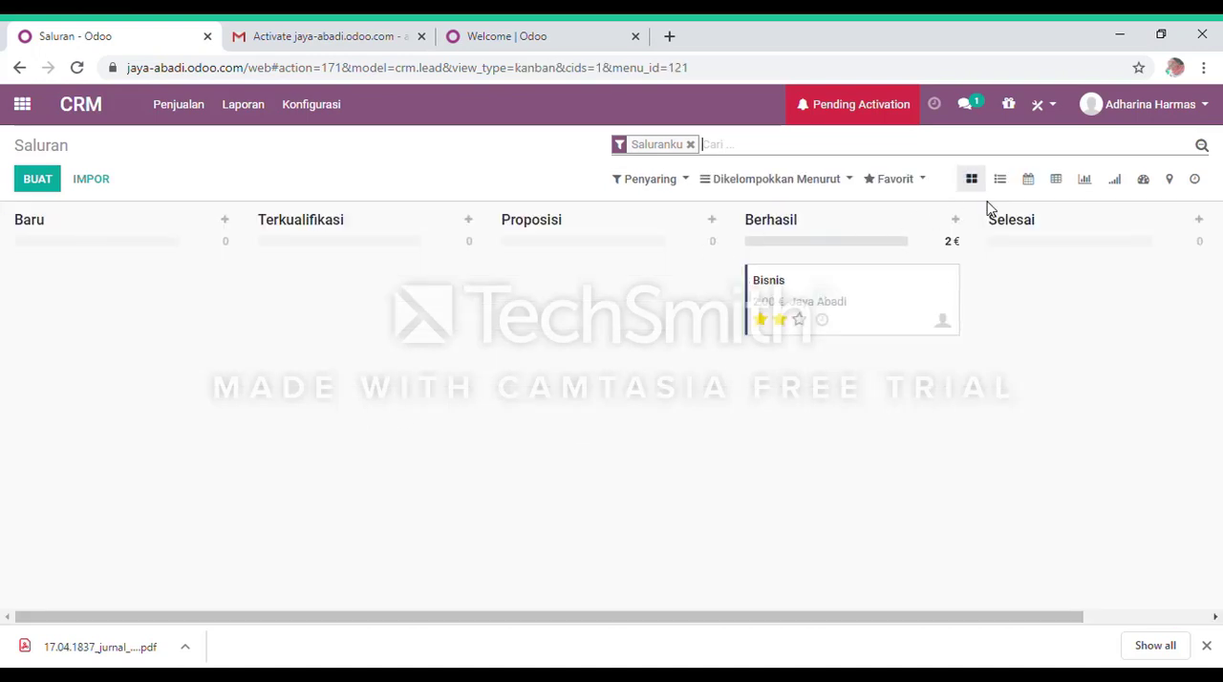
click(1000, 184)
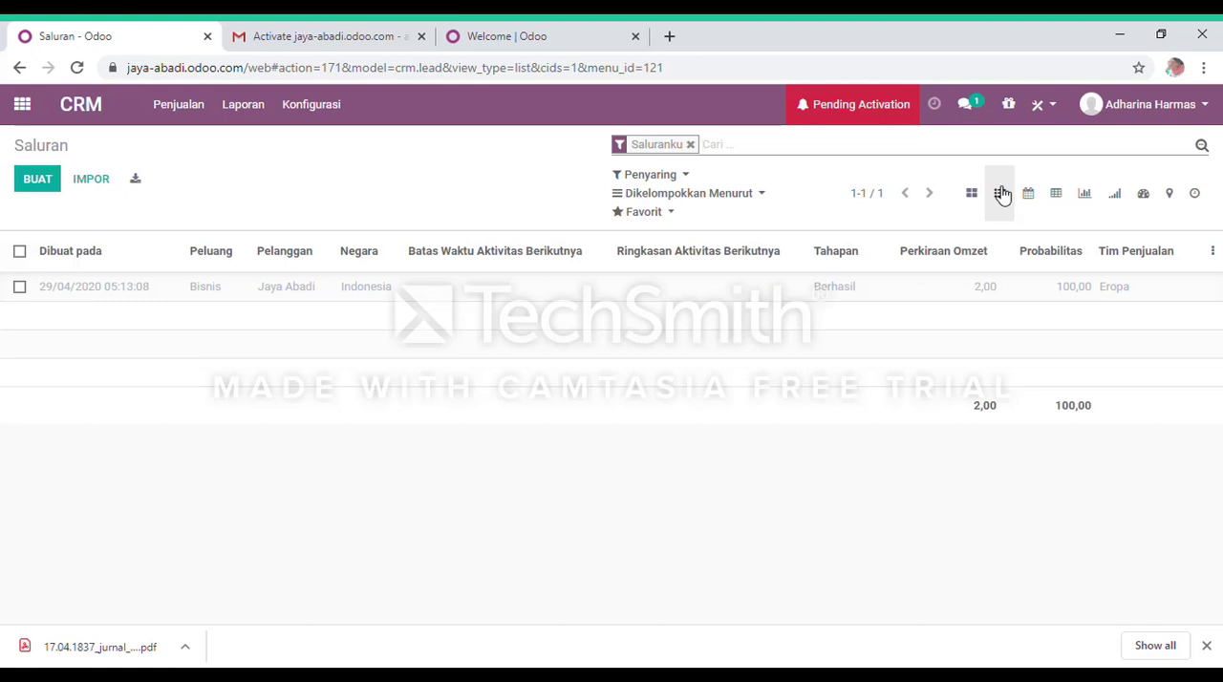
click(988, 196)
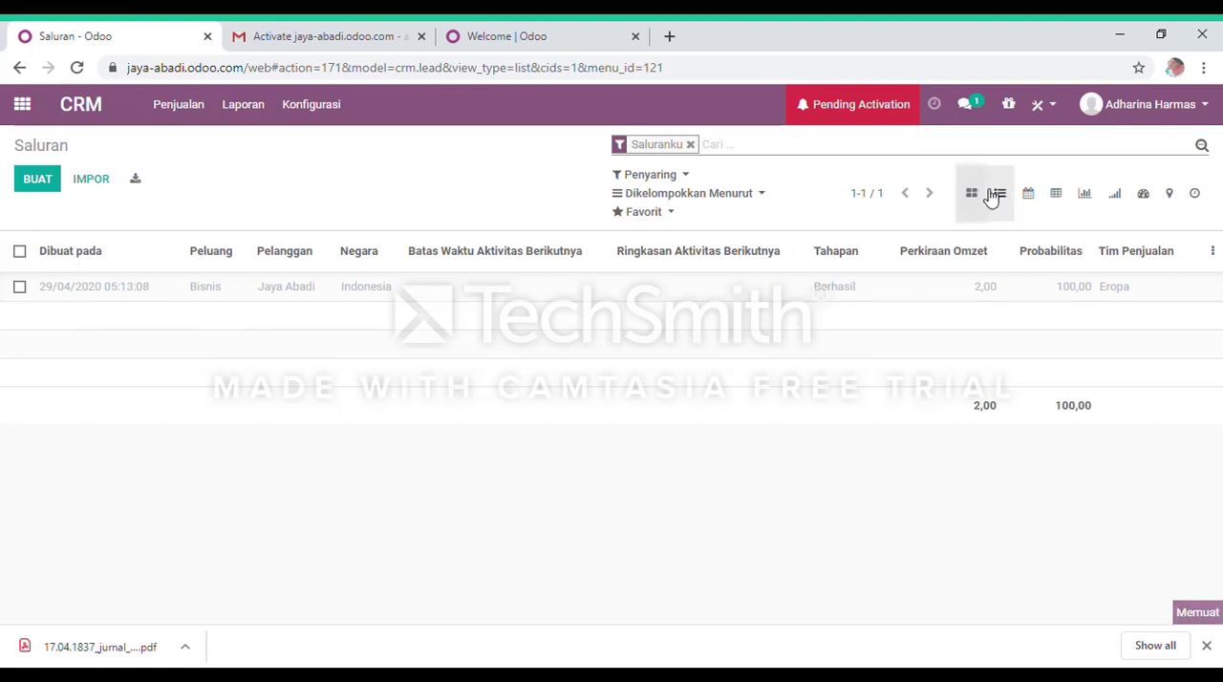
View the pipeline as a pivot table, a graph and a cohort analysis.
click(1057, 181)
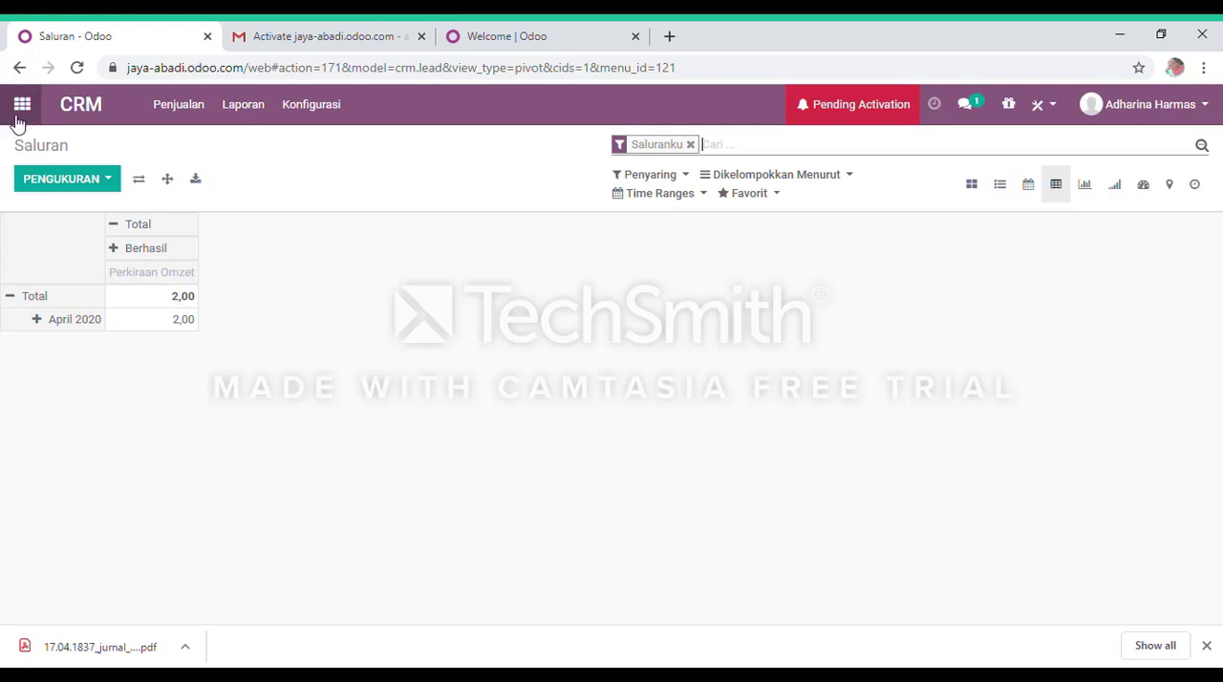
click(1088, 190)
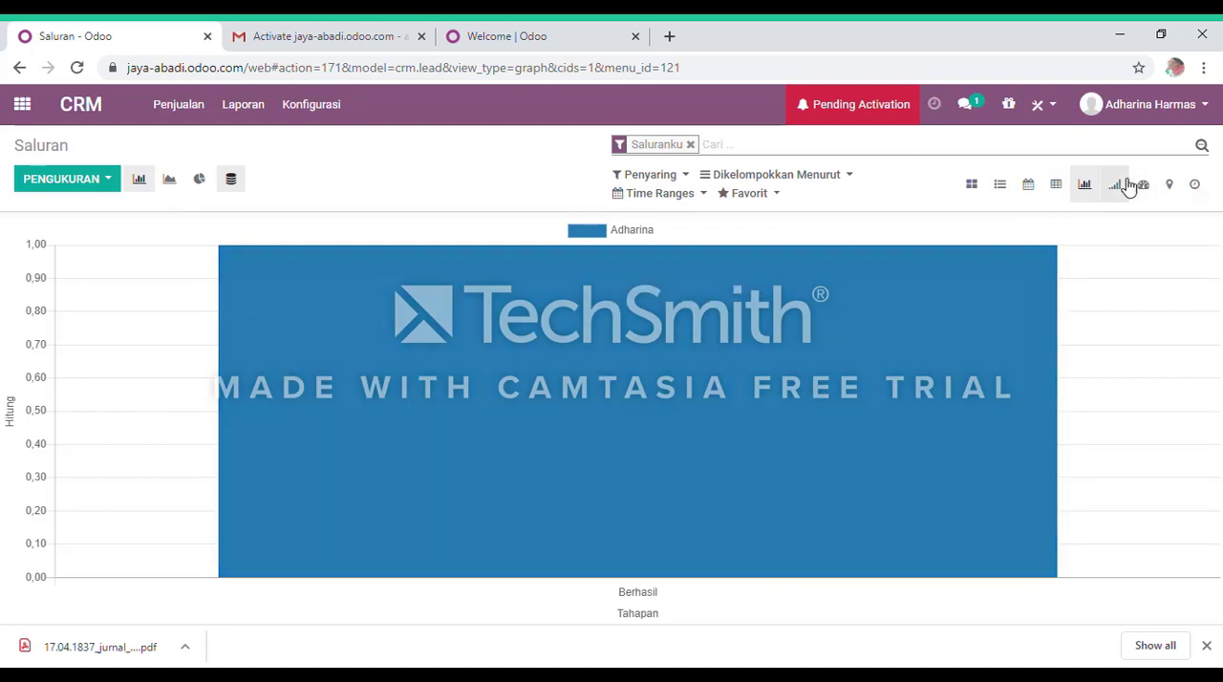
click(1126, 184)
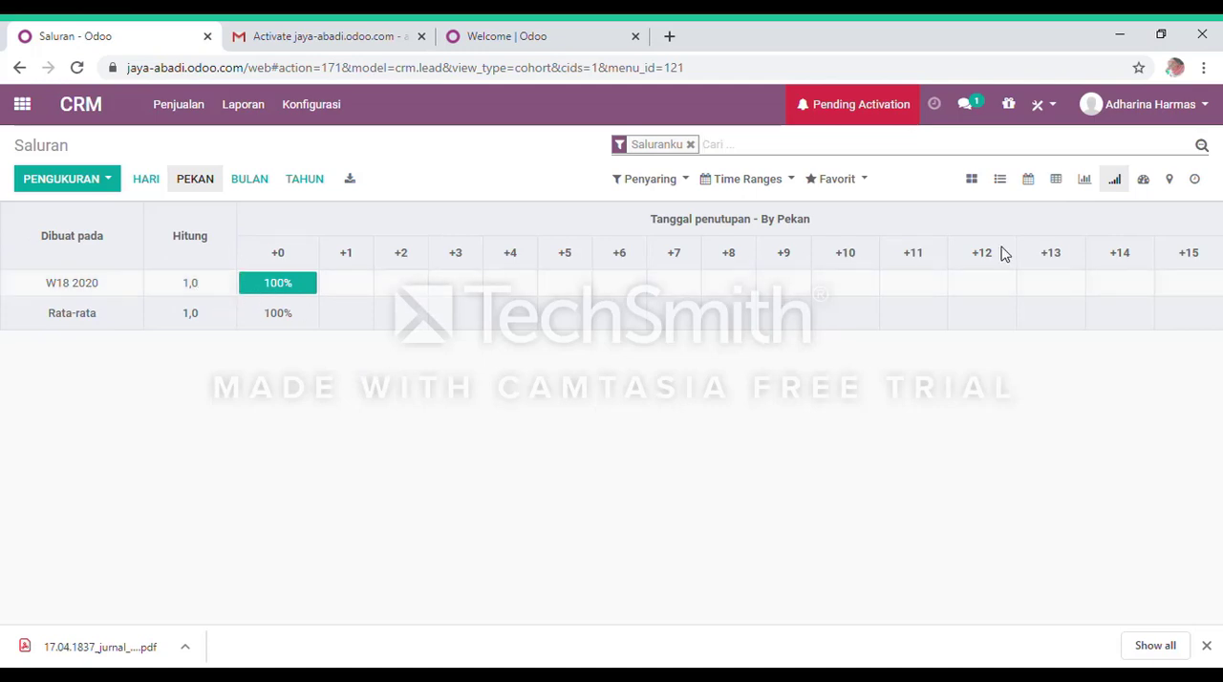
Examine the pipeline dashboard's chart, key figures, pivot and cohort sections, and clear its Saluranku filter.
click(1143, 182)
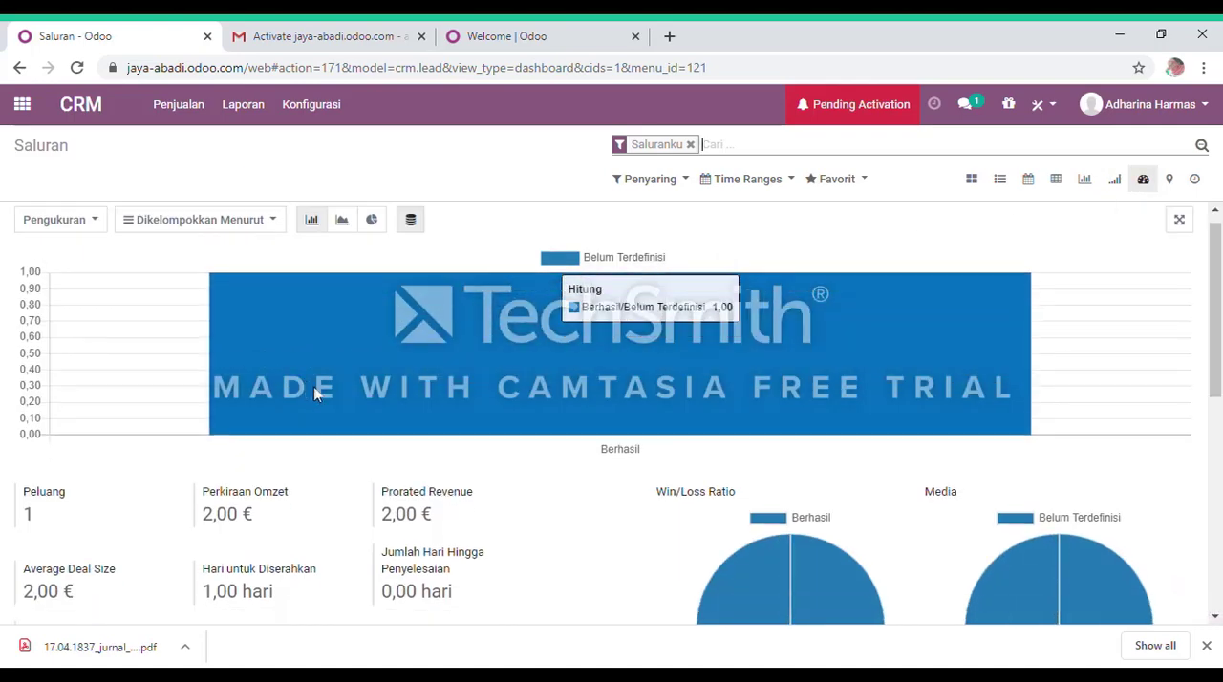
scroll(382, 391, down, 3)
scroll(388, 379, up, 3)
scroll(388, 383, down, 2)
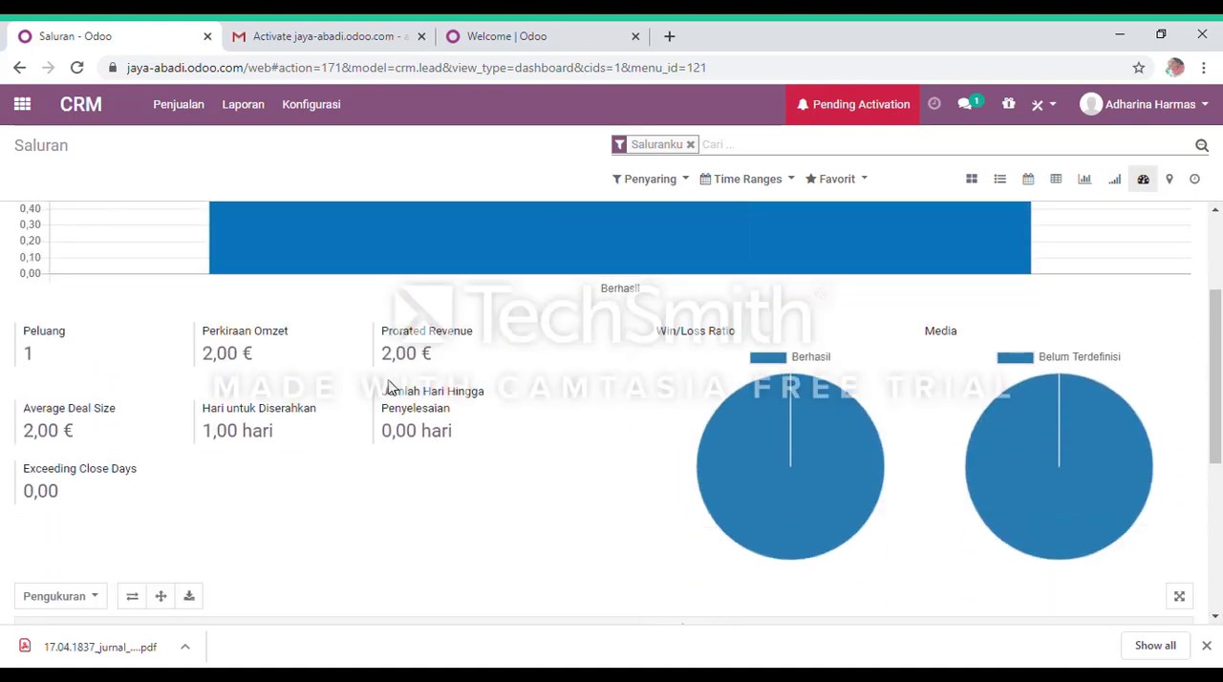
scroll(363, 478, down, 2)
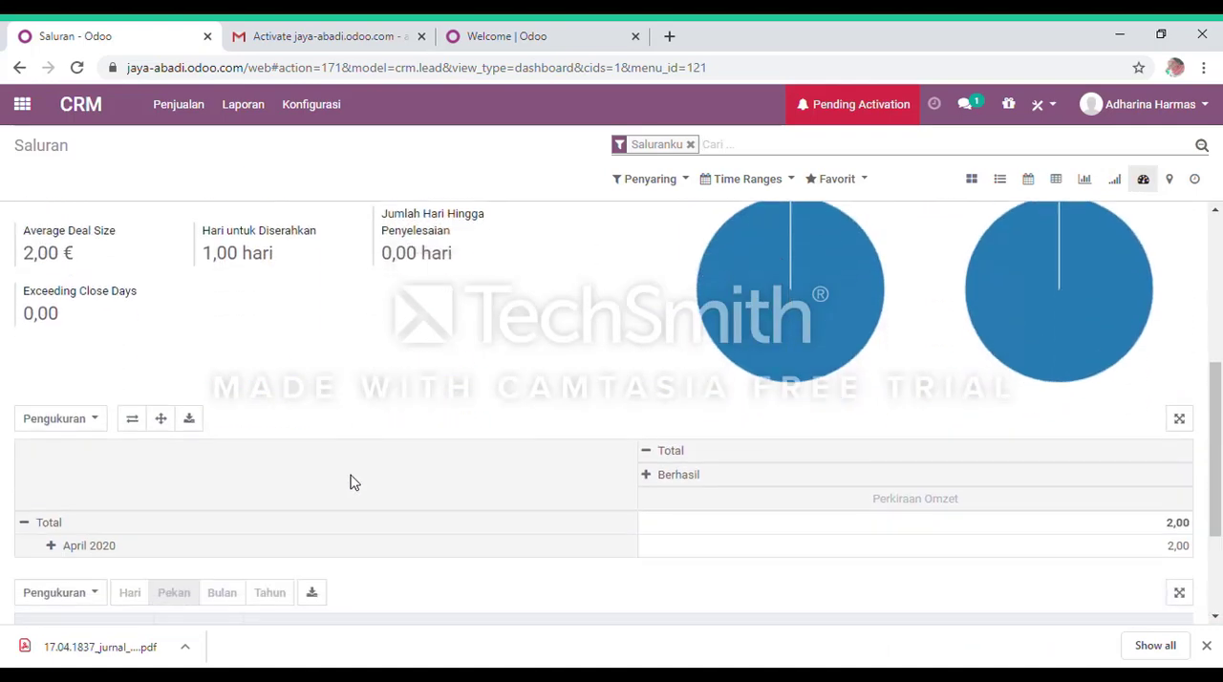
scroll(91, 512, down, 1)
scroll(90, 507, down, 1)
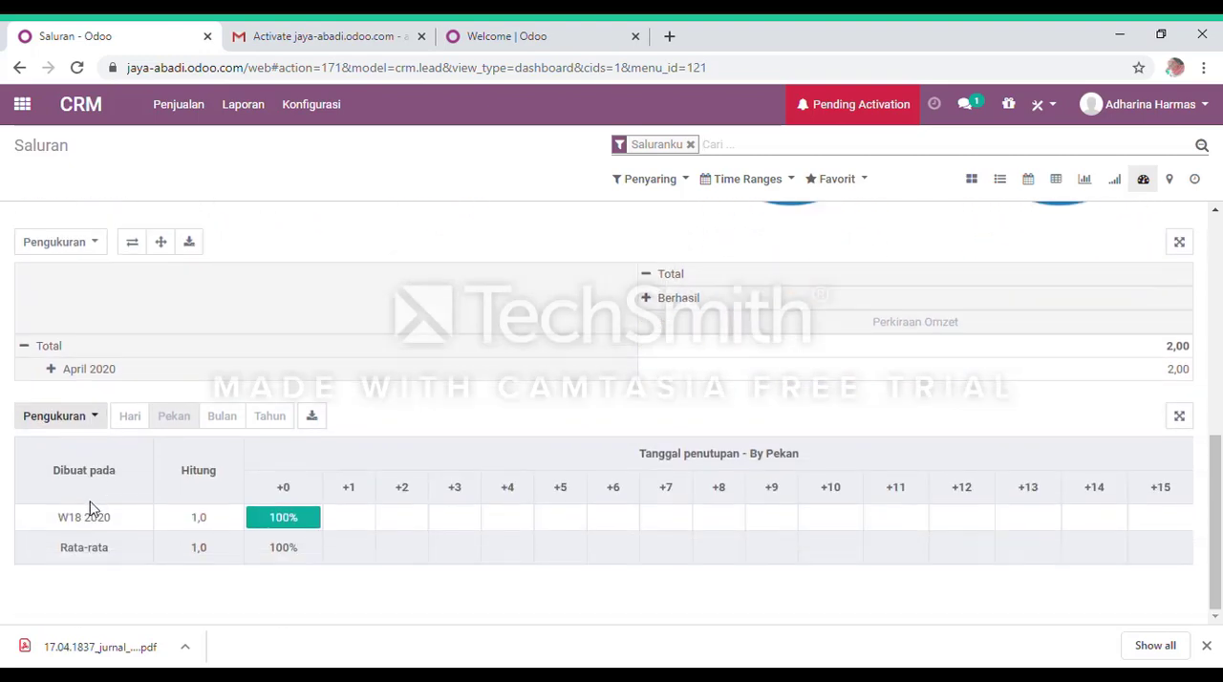
scroll(805, 438, up, 5)
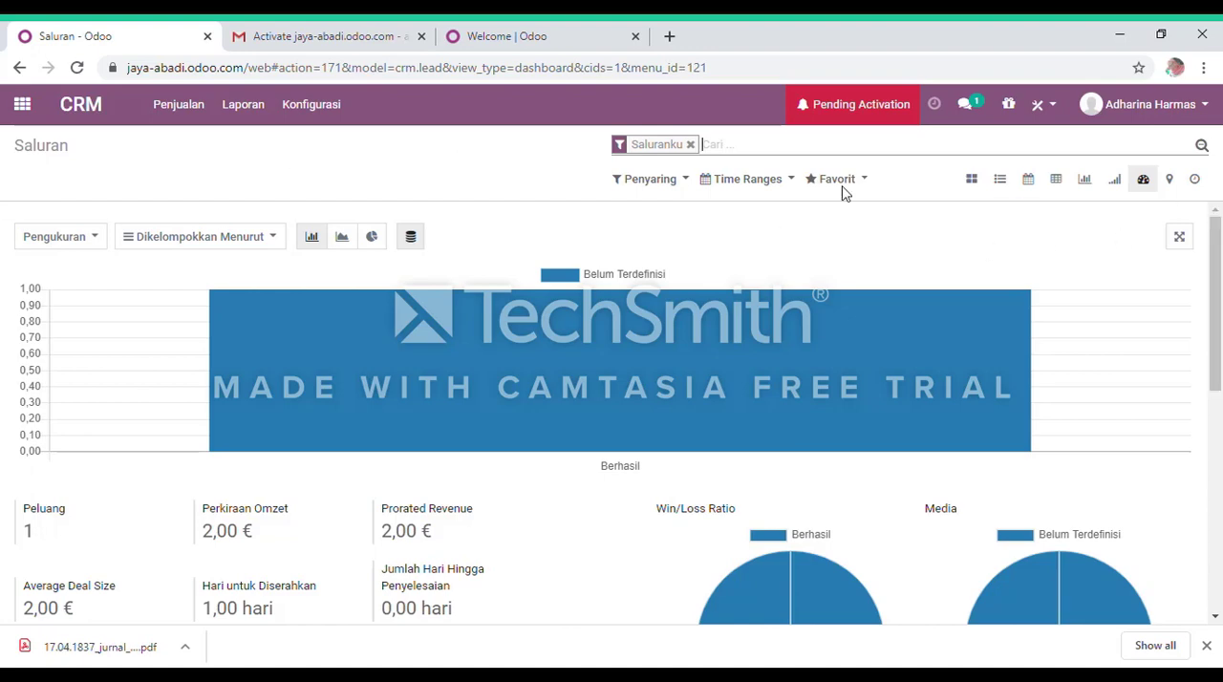
click(690, 145)
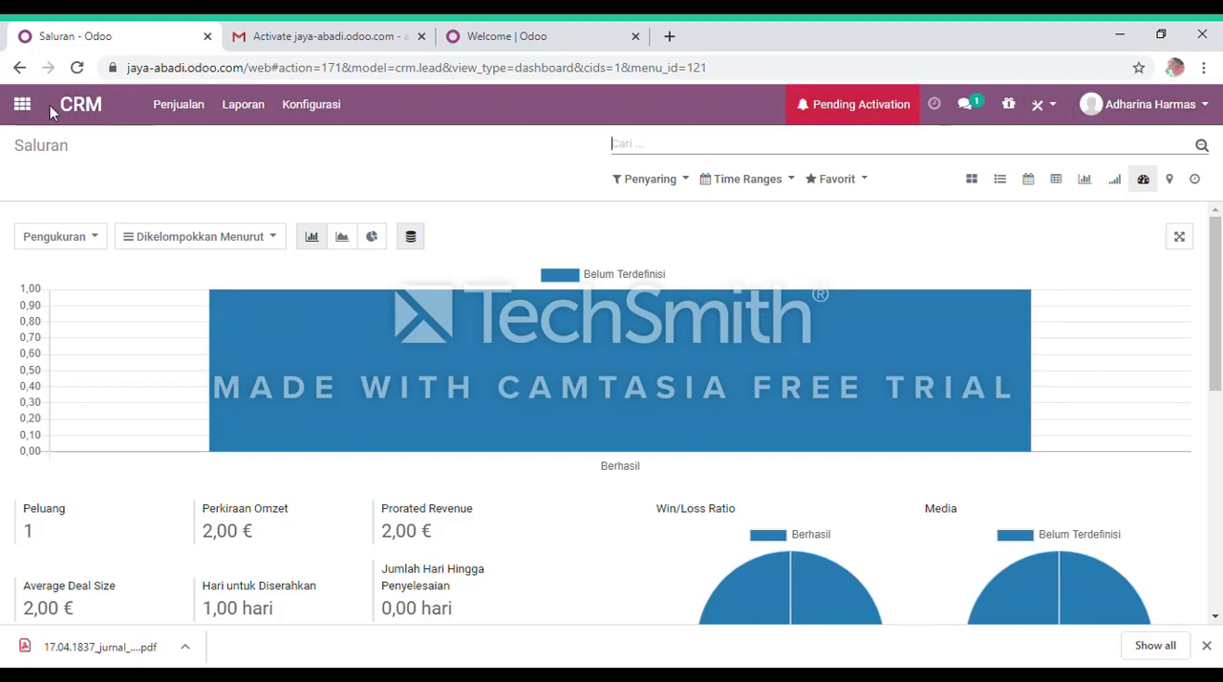
Go back through the visited report views to the pipeline's kanban board.
click(19, 67)
click(19, 67)
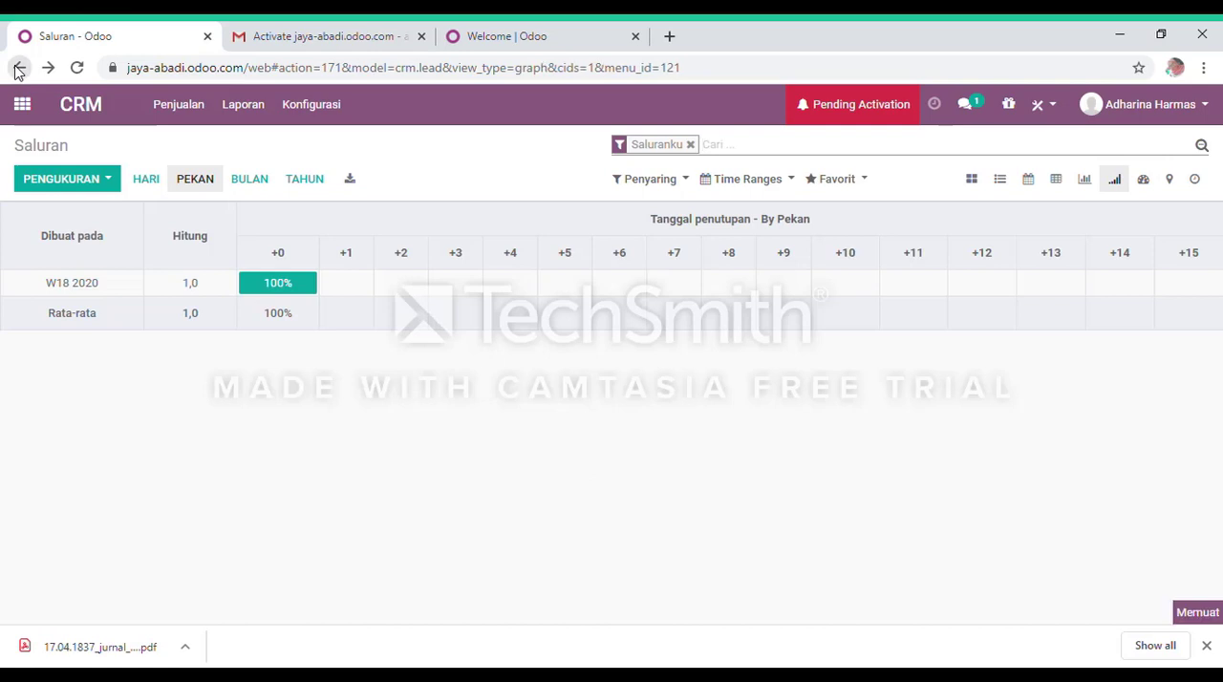
click(20, 67)
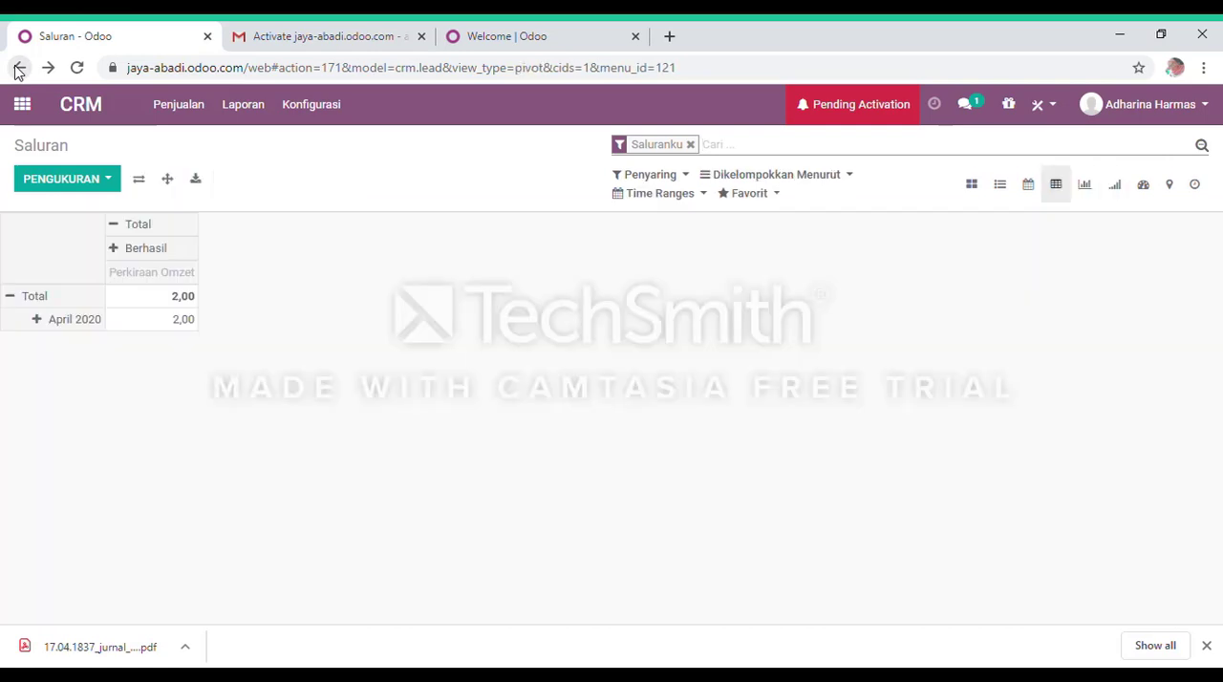
click(16, 70)
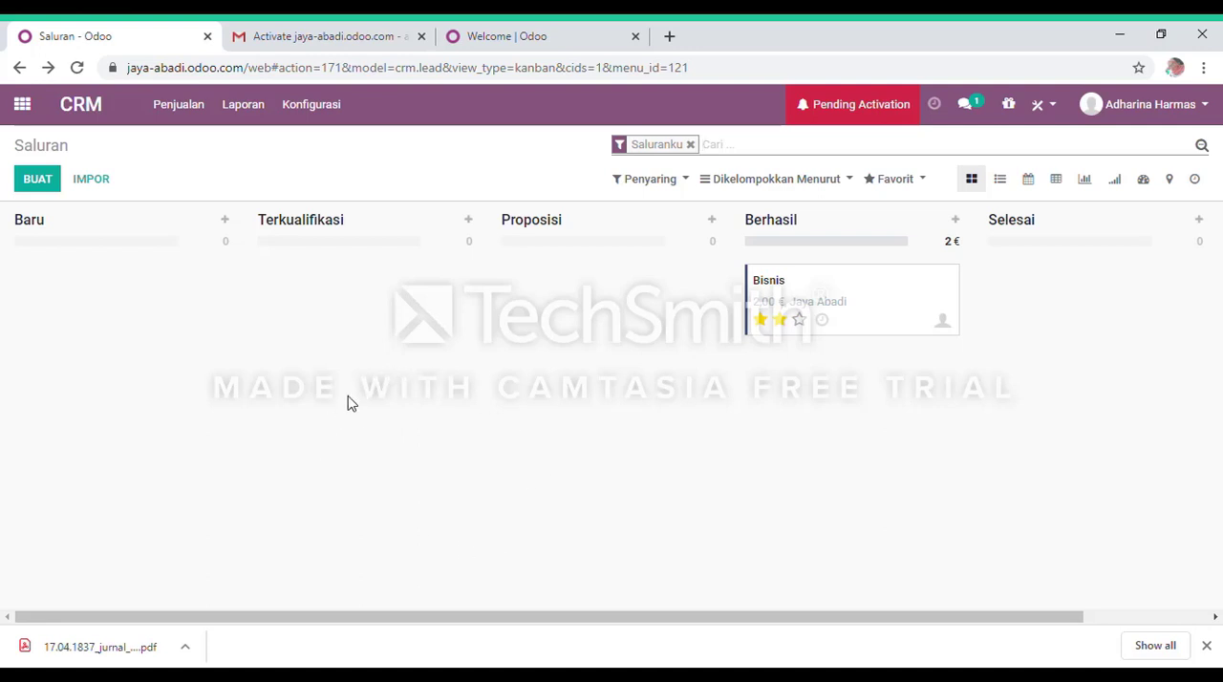
click(269, 35)
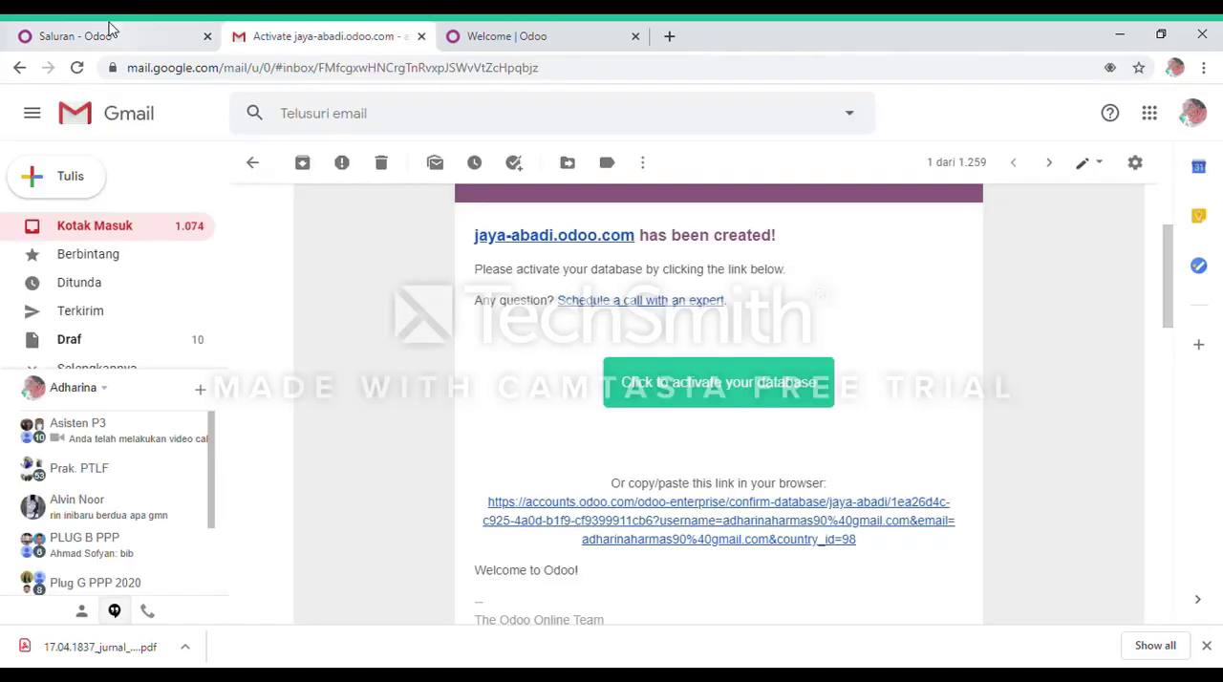
click(113, 35)
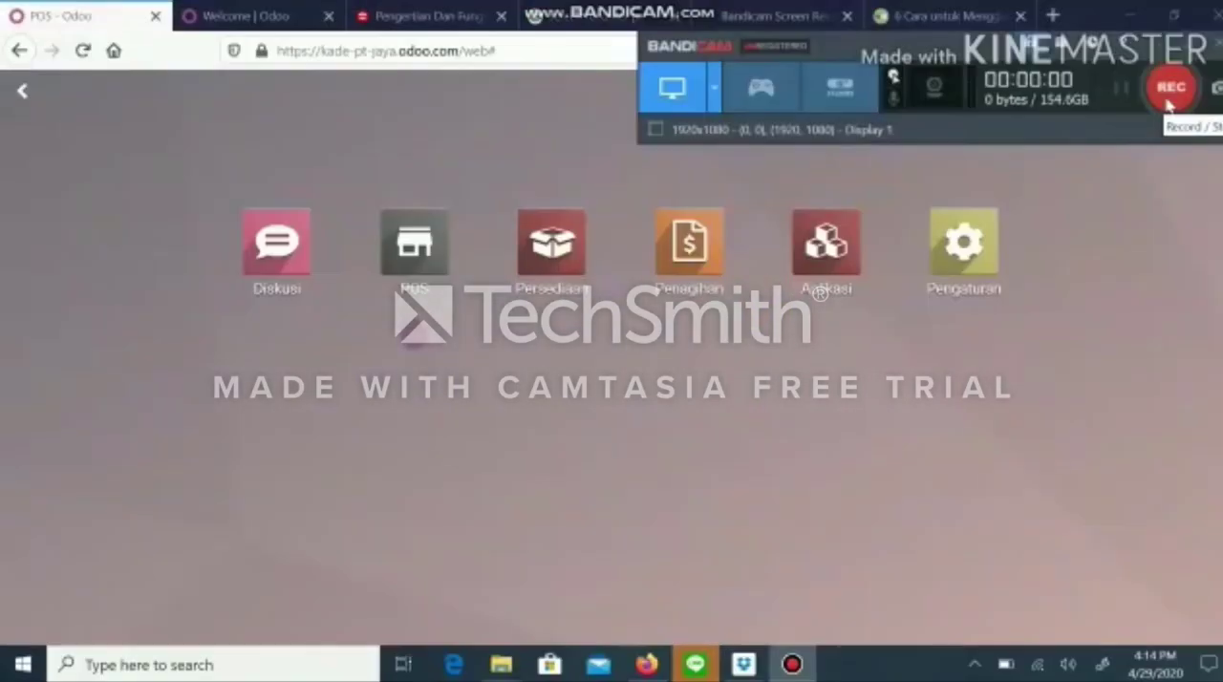
Open the POS app and resume the open session of the Shop point of sale.
click(1167, 99)
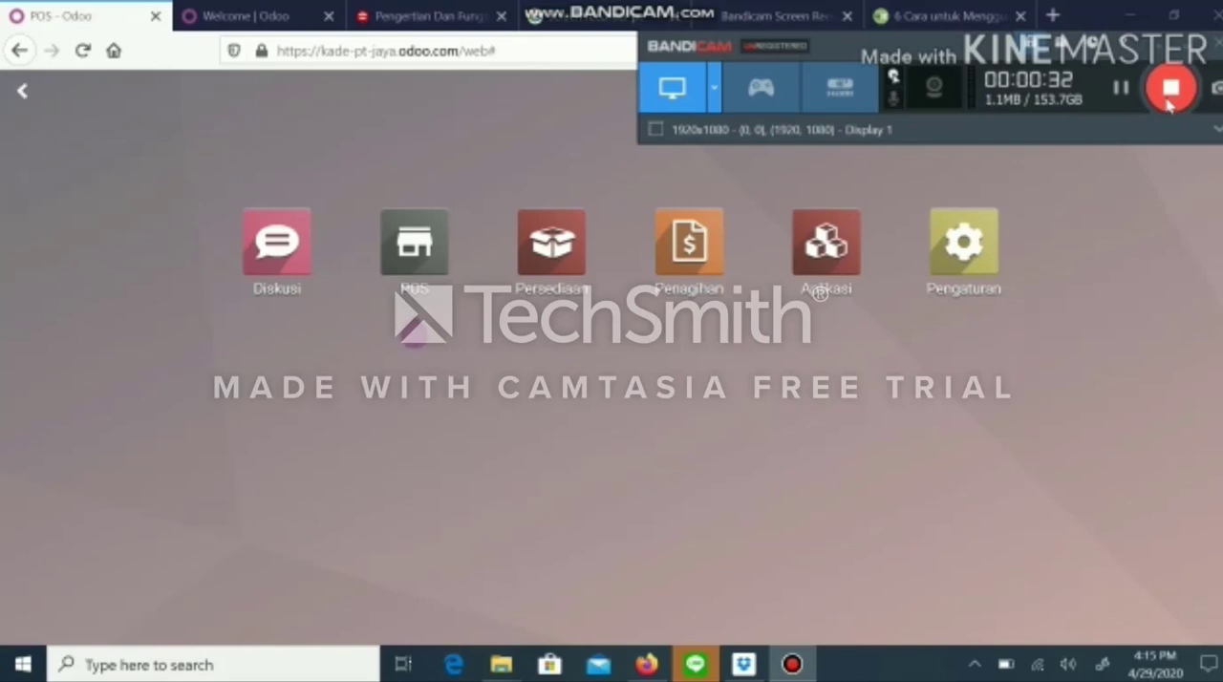
click(419, 270)
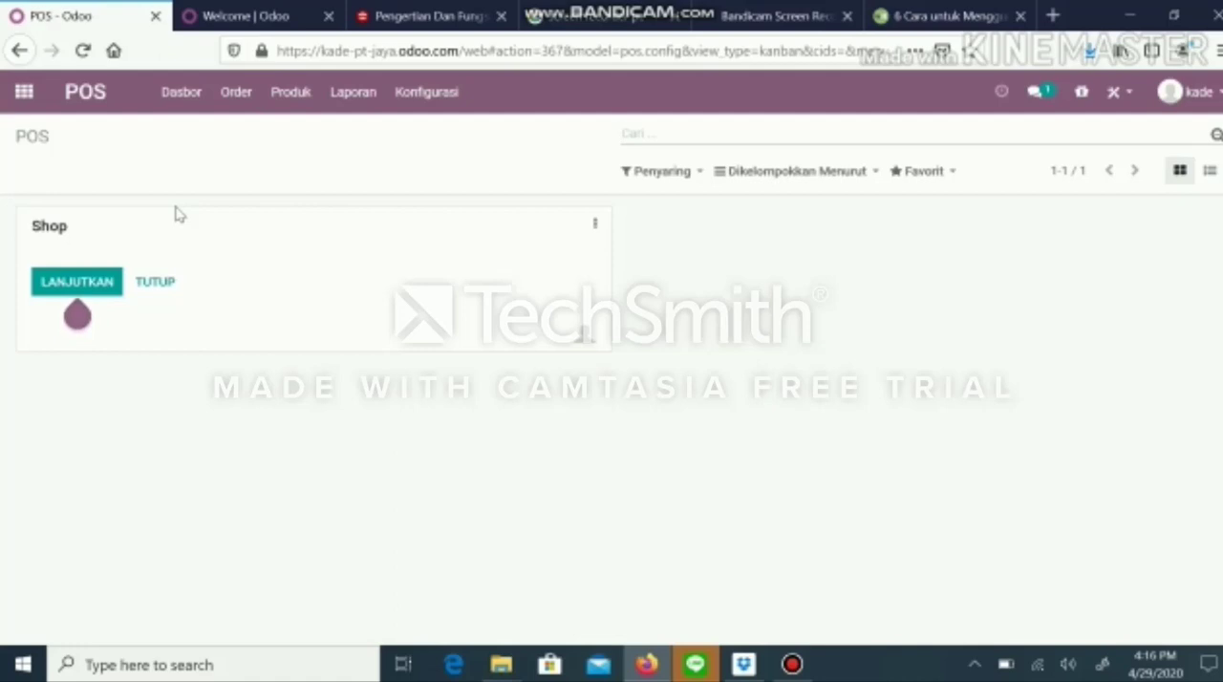
click(88, 287)
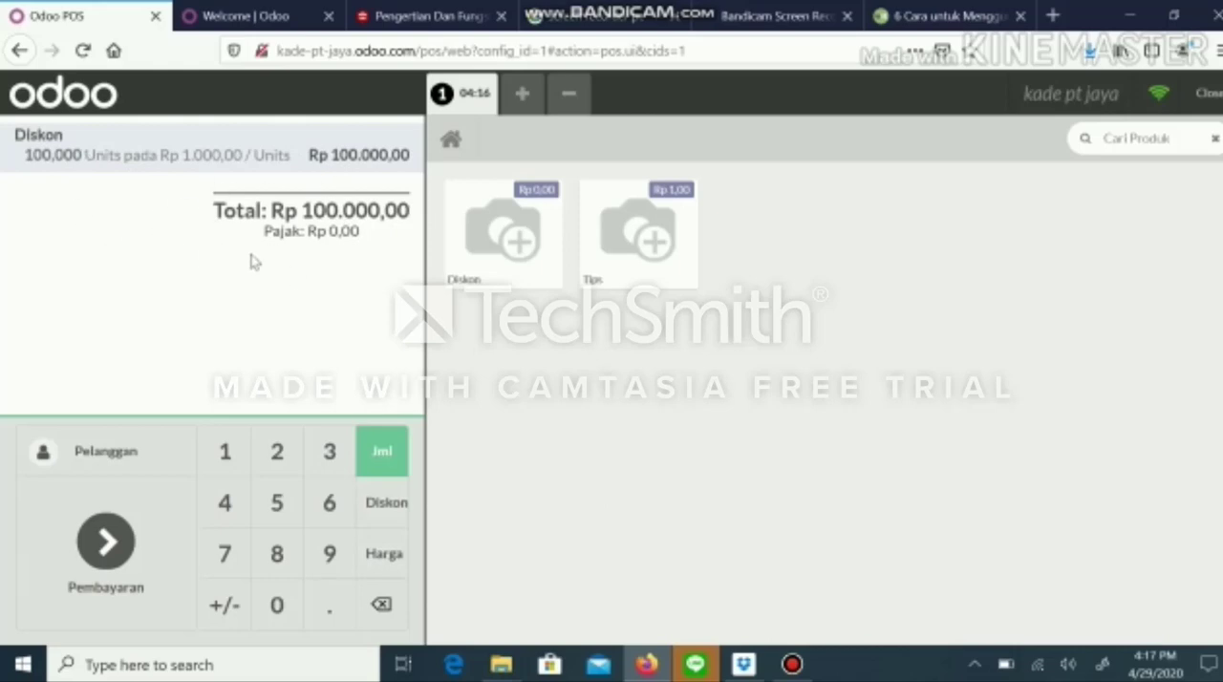
Look at the order's customer list and the blank new-customer form, and return to the order without choosing a customer.
click(115, 457)
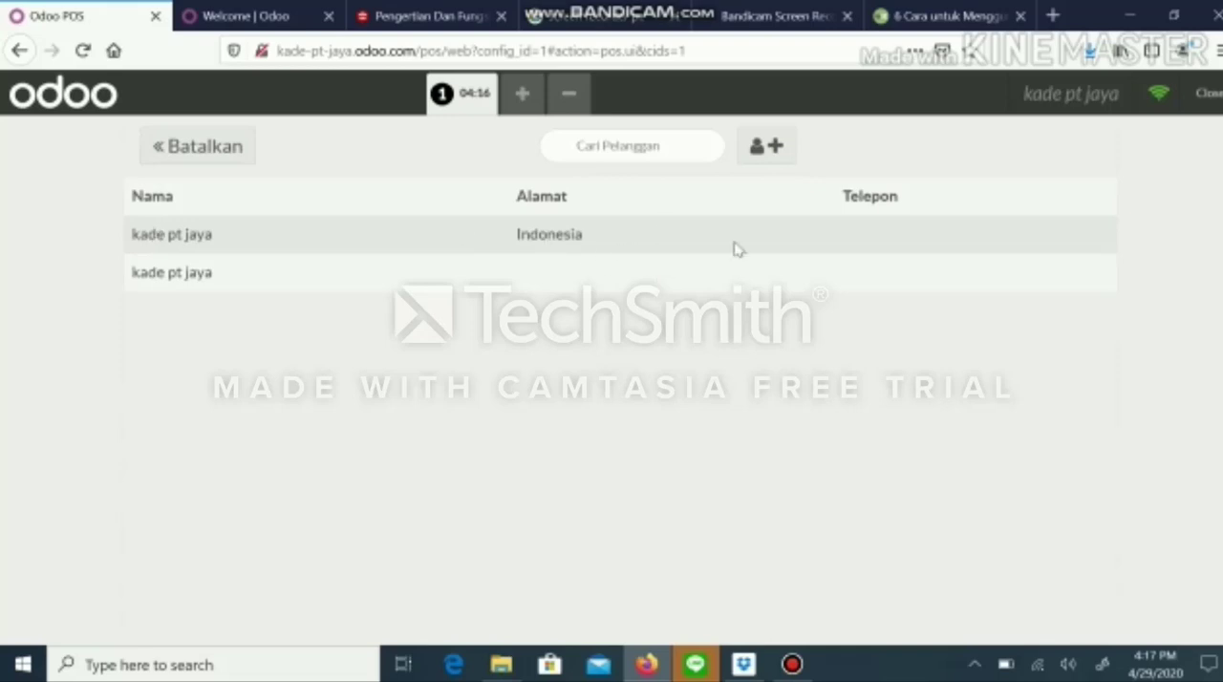
click(763, 150)
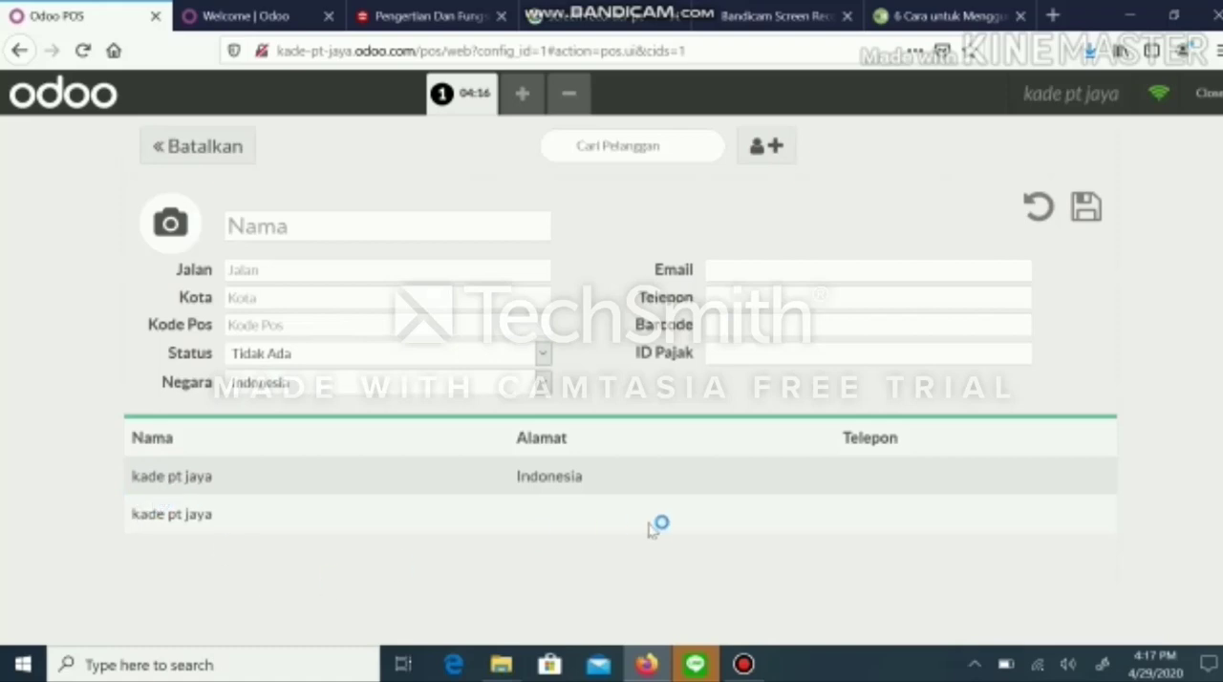
click(186, 156)
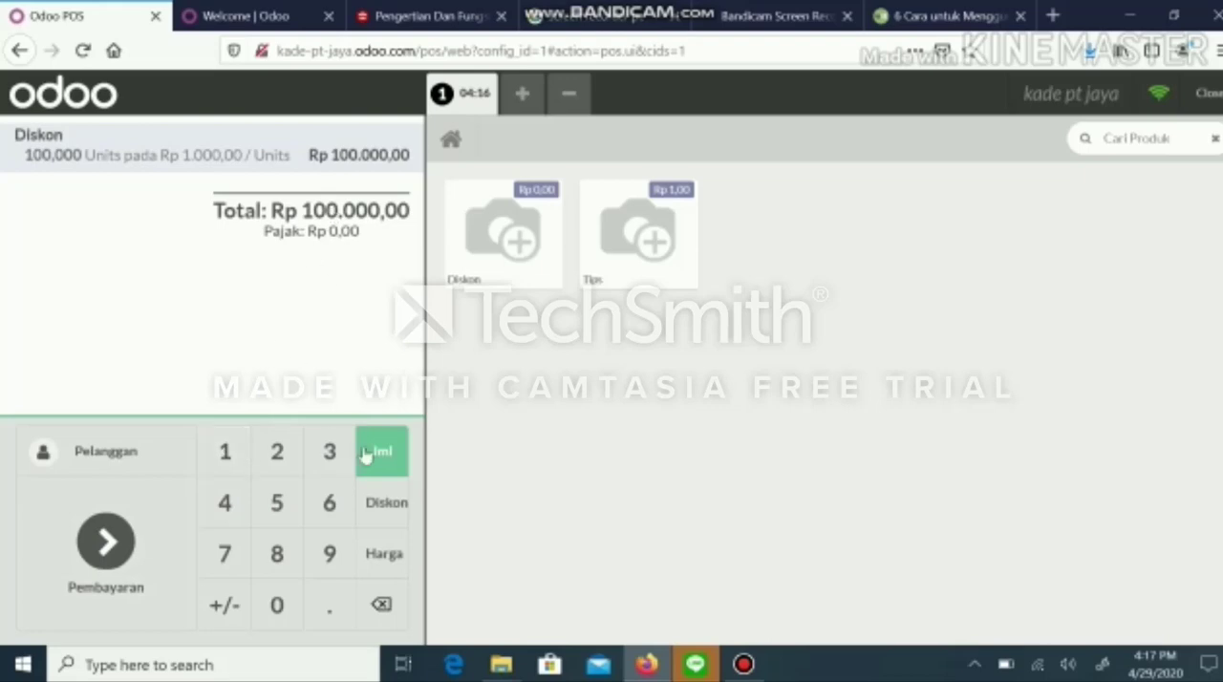
Clear the Diskon line's quantity and set its unit price to Rp 1.000.
click(383, 616)
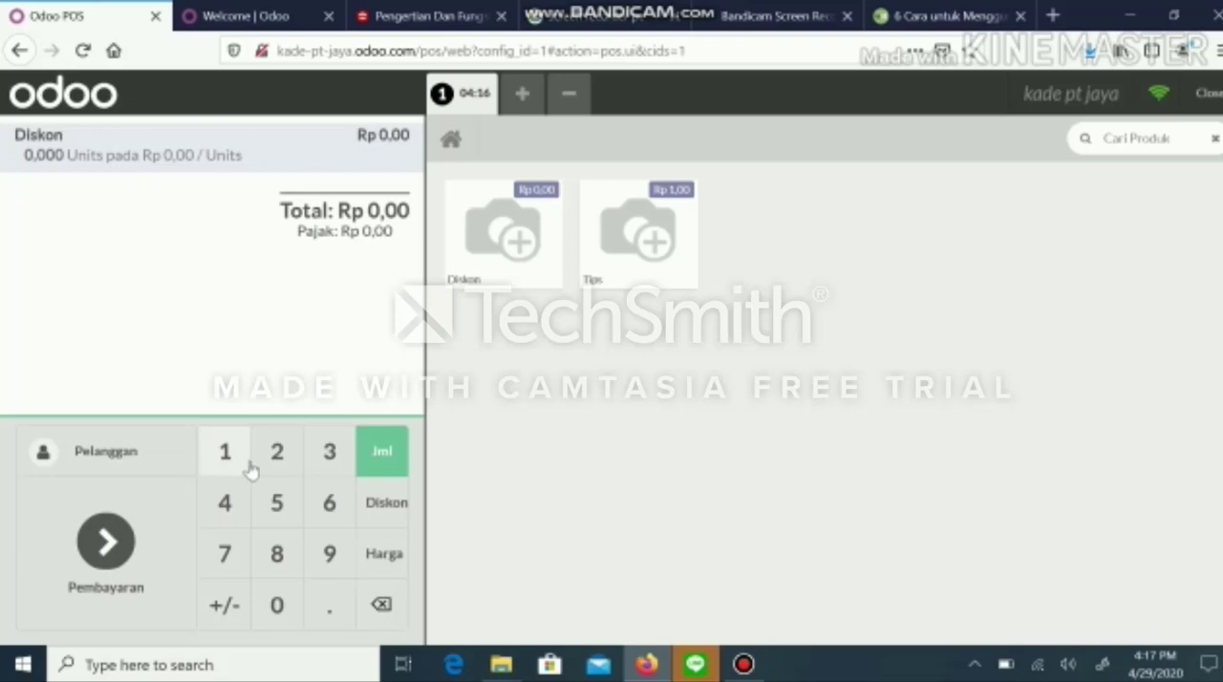
click(381, 563)
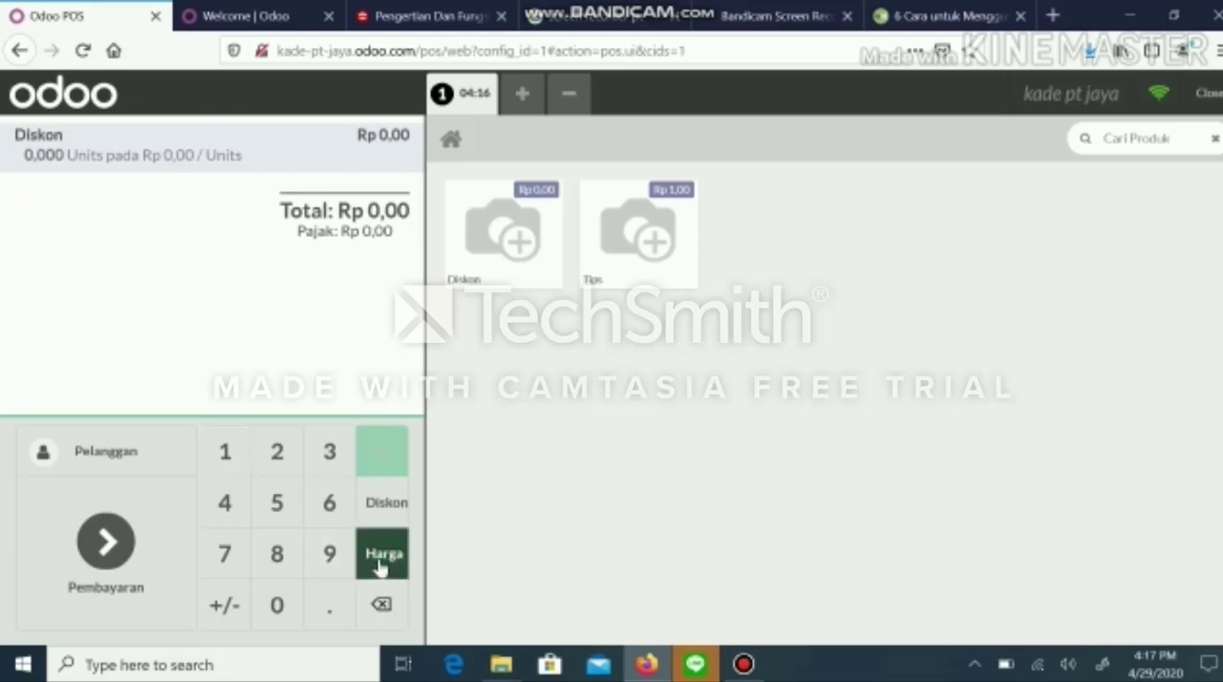
click(230, 451)
click(274, 617)
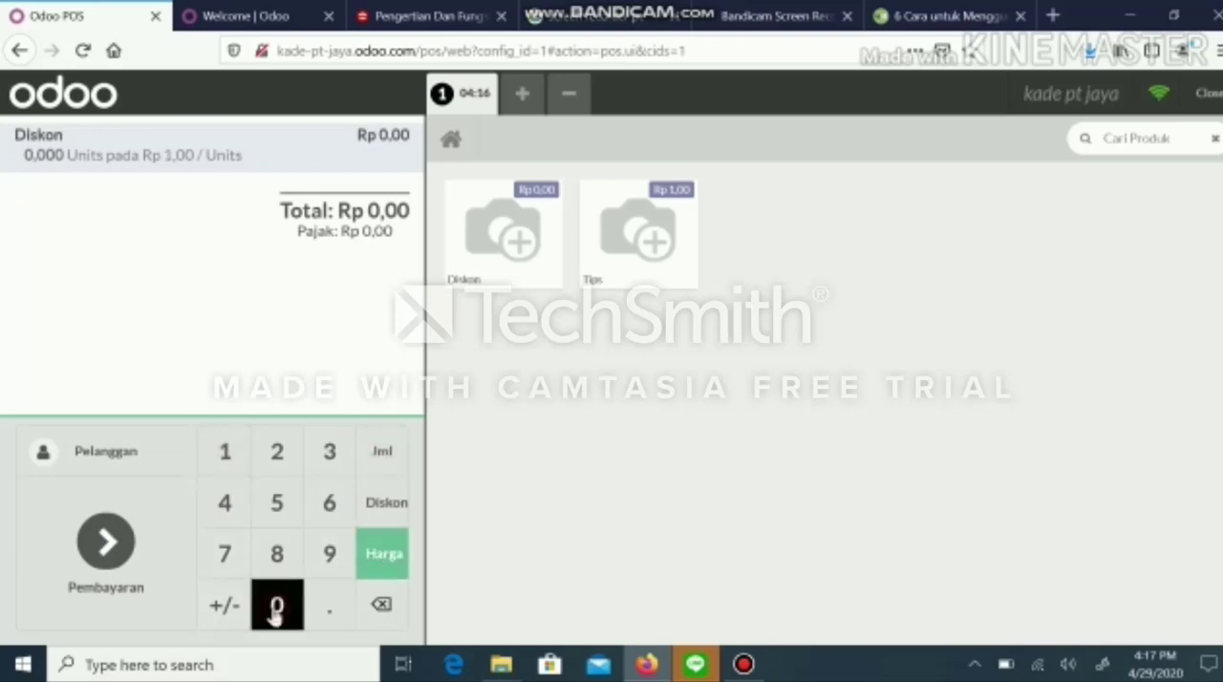
click(274, 616)
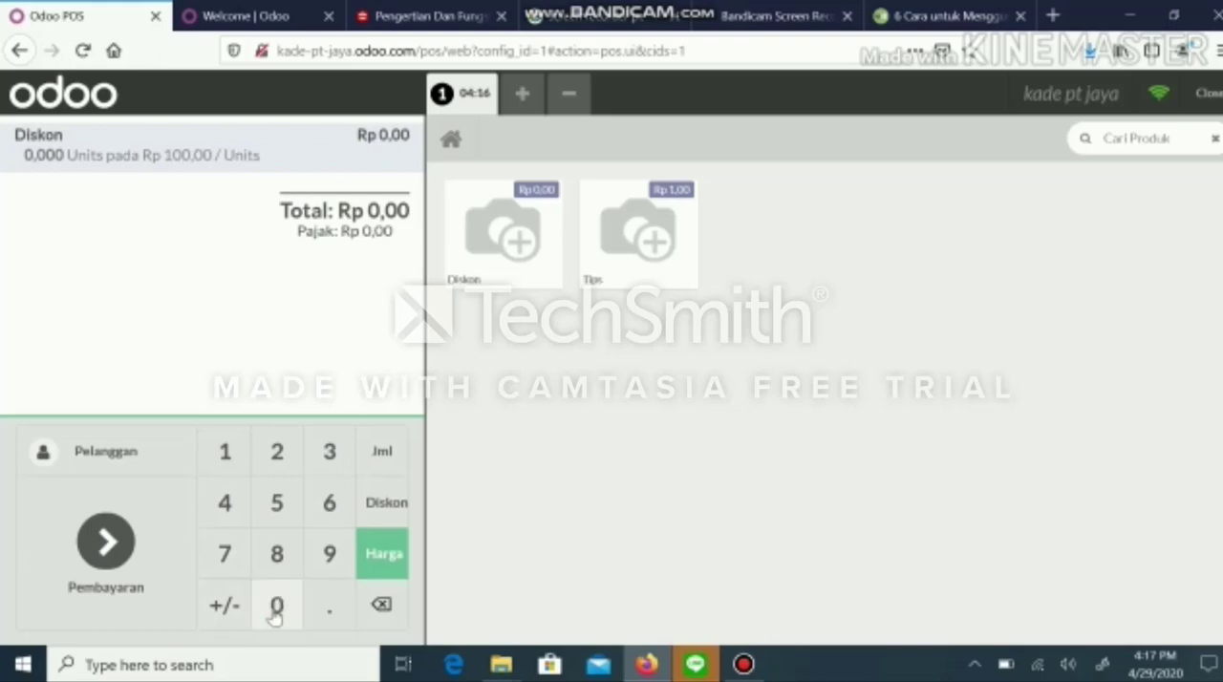
click(274, 617)
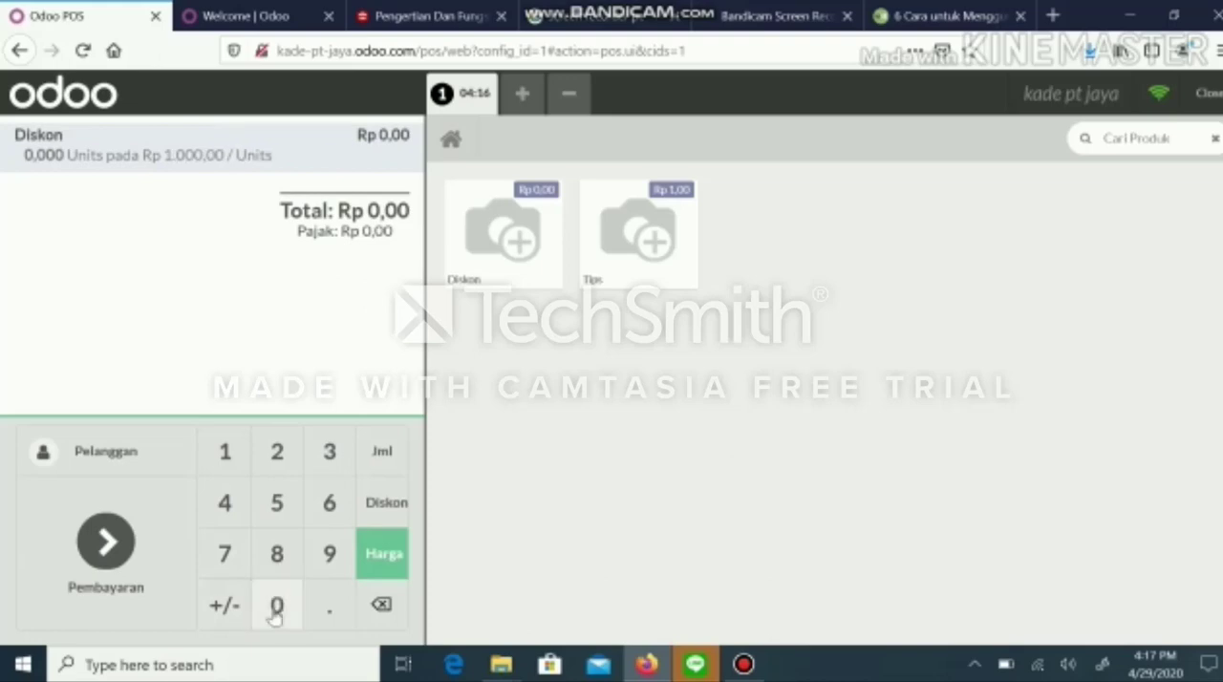
Set the Diskon line's quantity to 100 units.
click(383, 455)
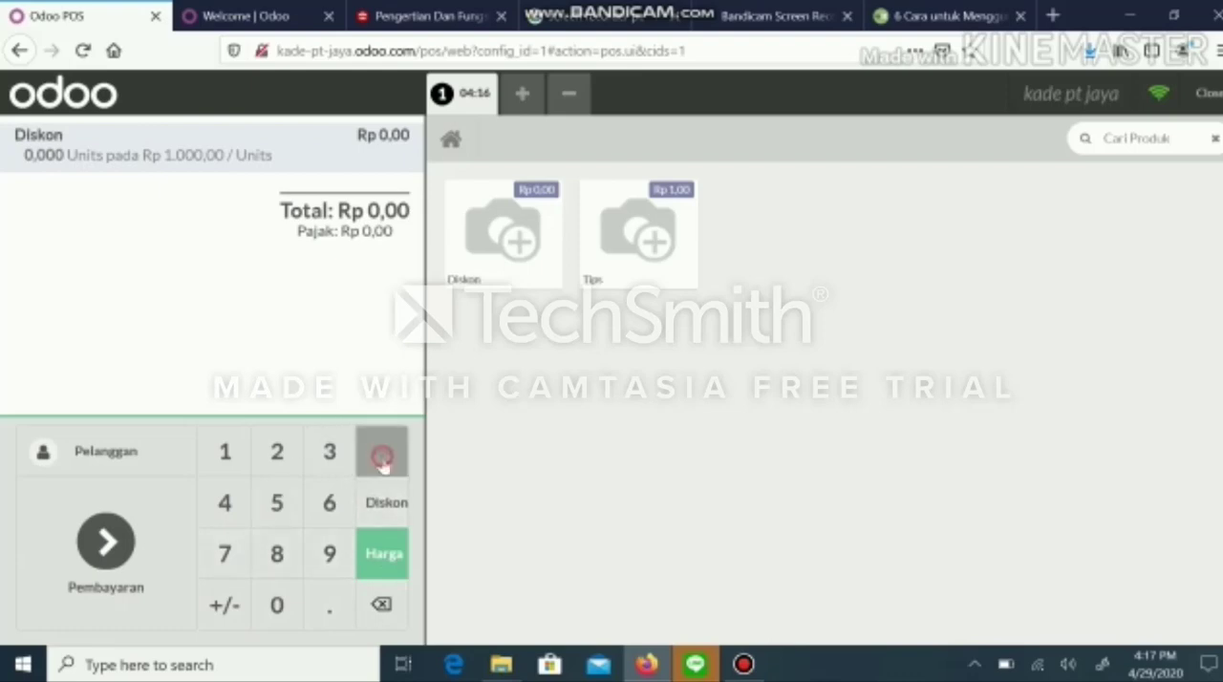
click(225, 459)
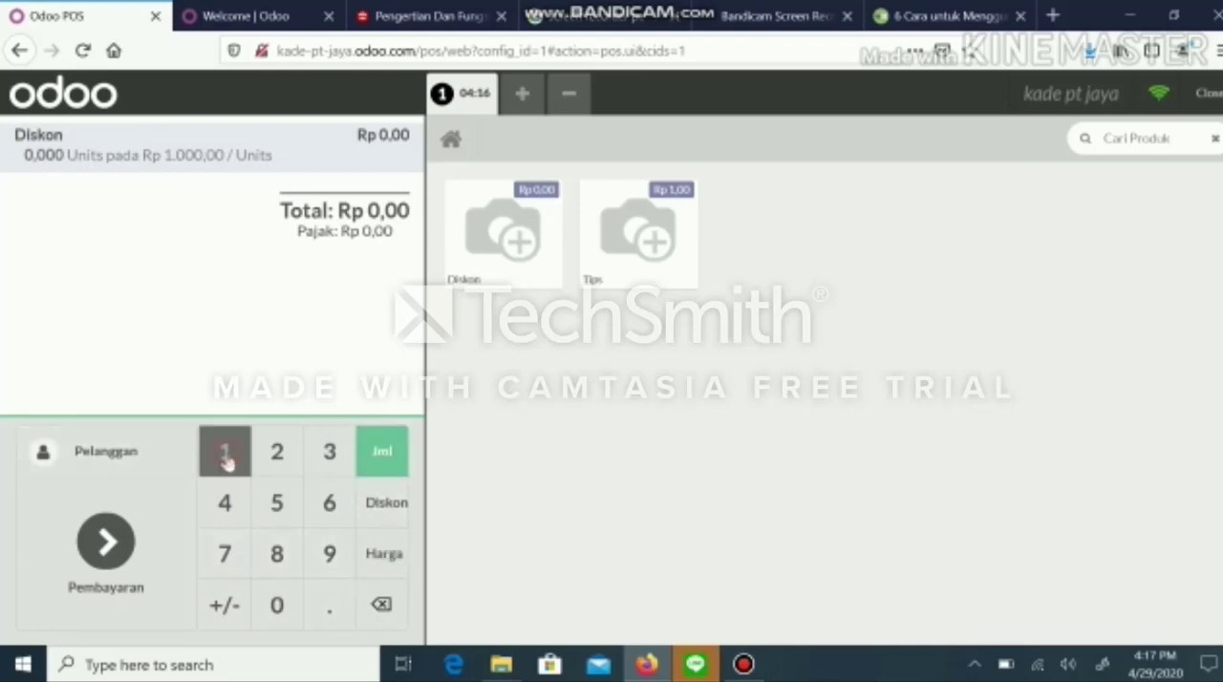
click(276, 625)
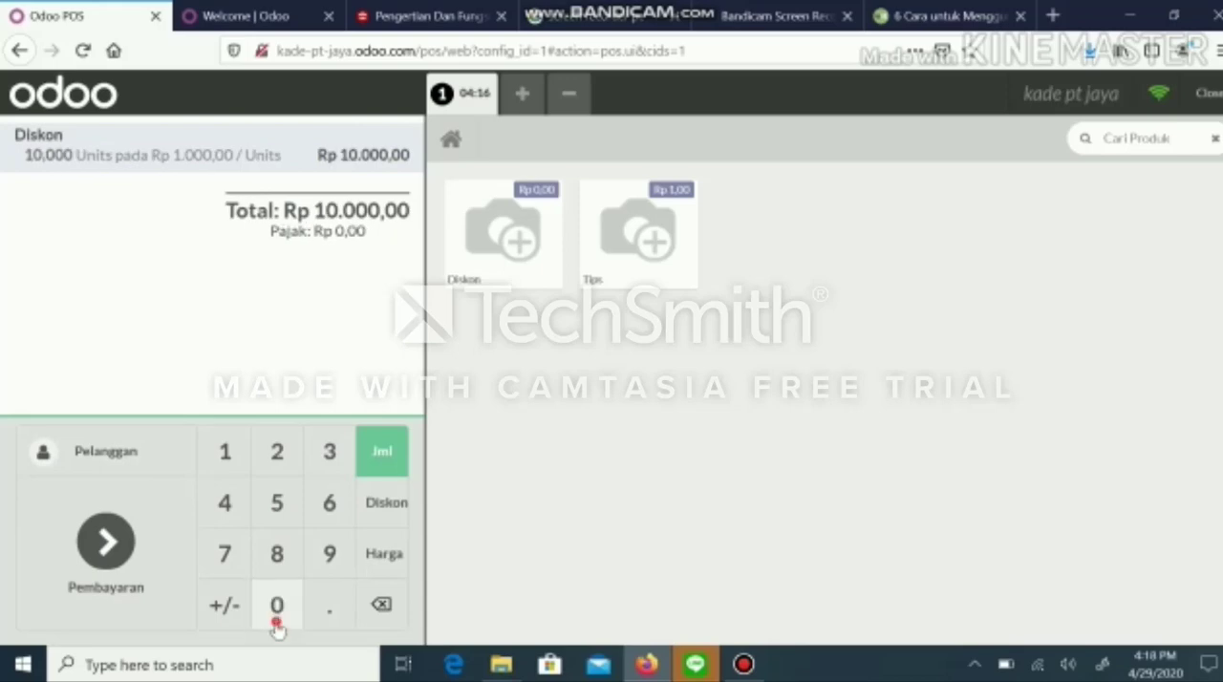
click(277, 626)
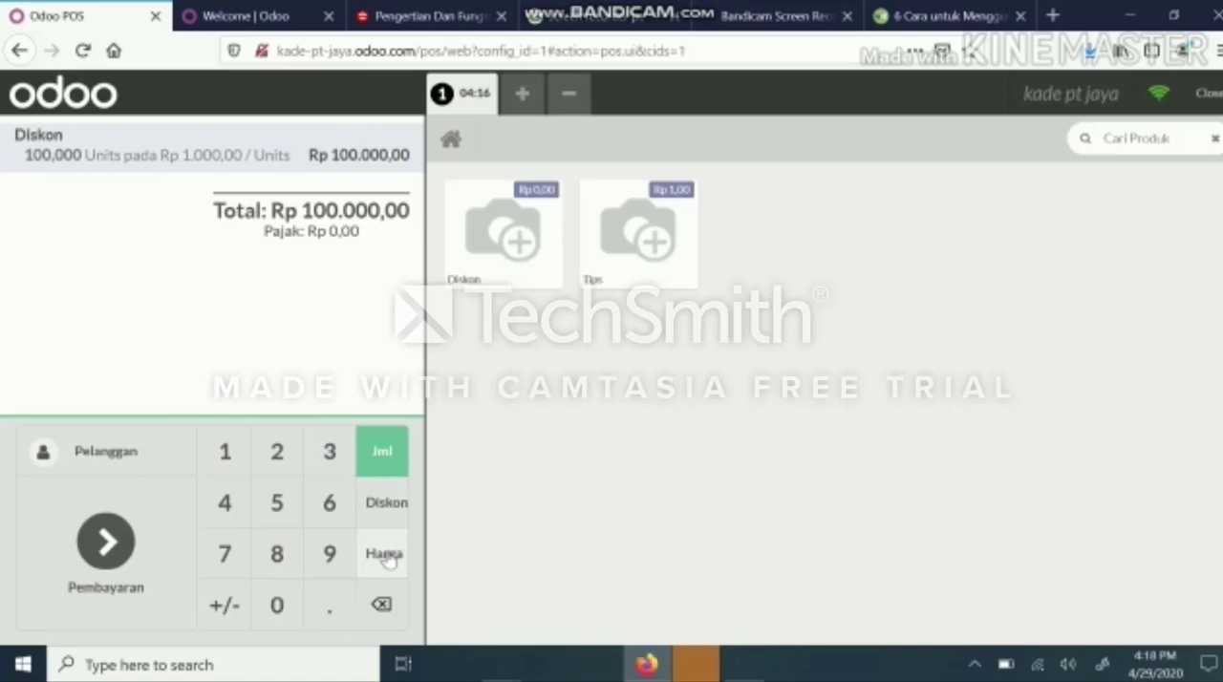
View the order's payment screen with the Kas and Bank methods, and go back out of the point-of-sale session.
click(106, 543)
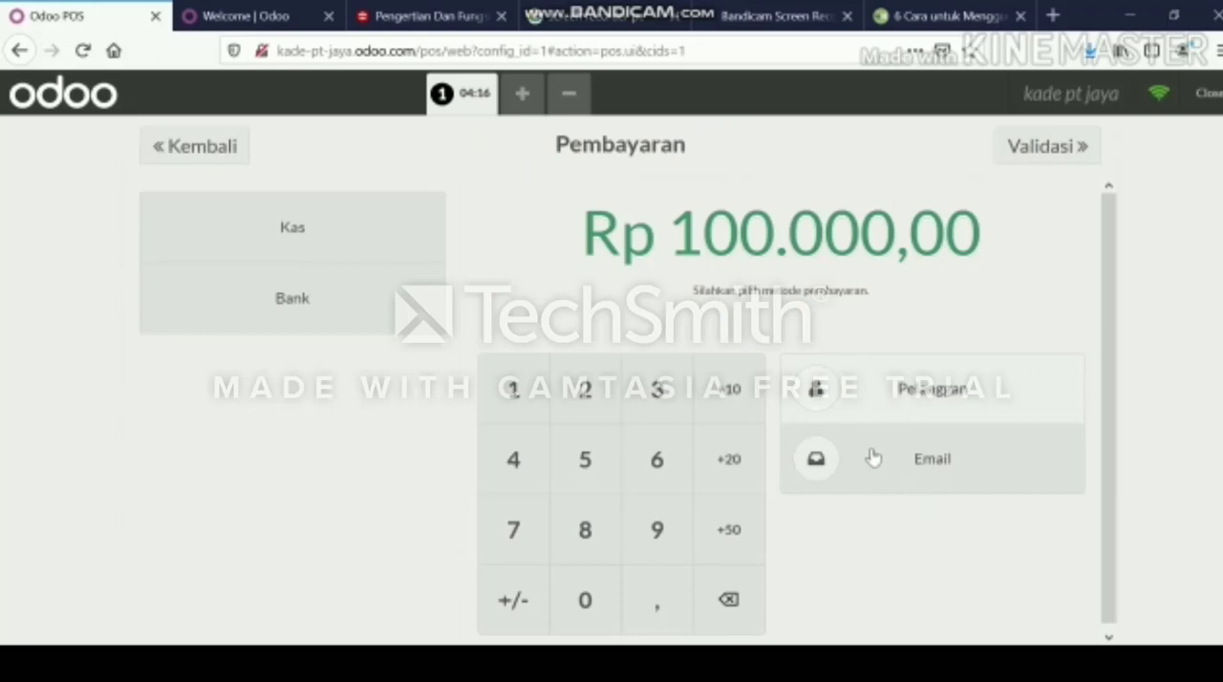
click(197, 148)
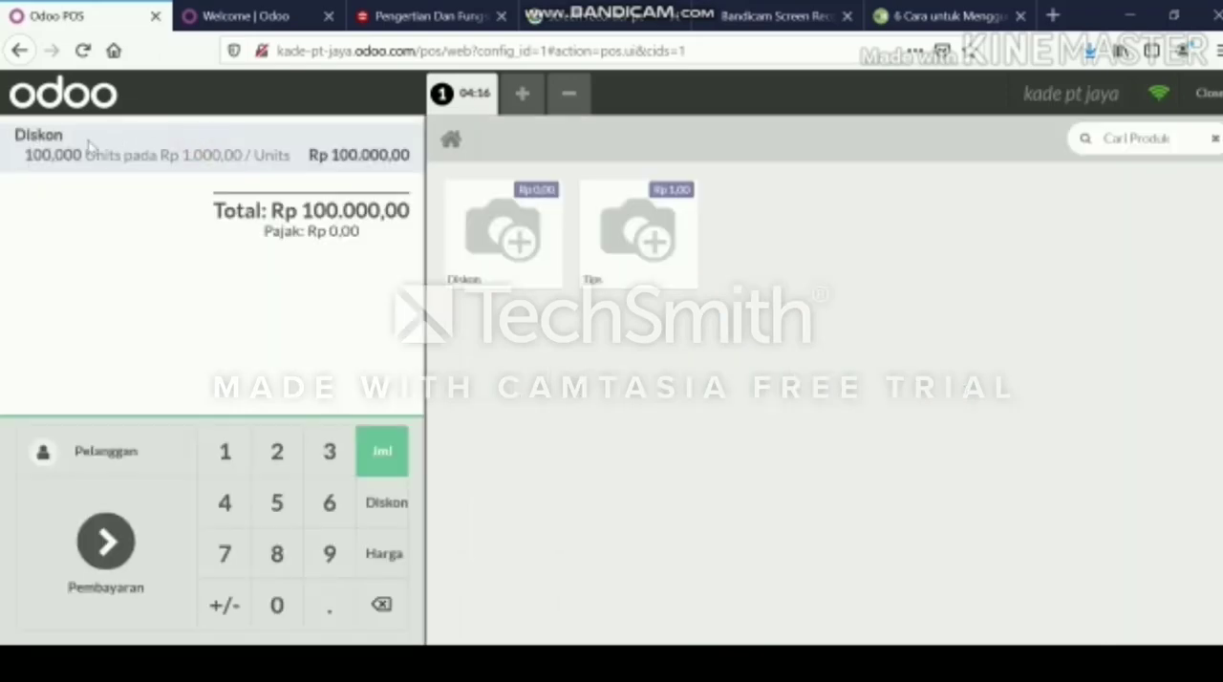
click(18, 50)
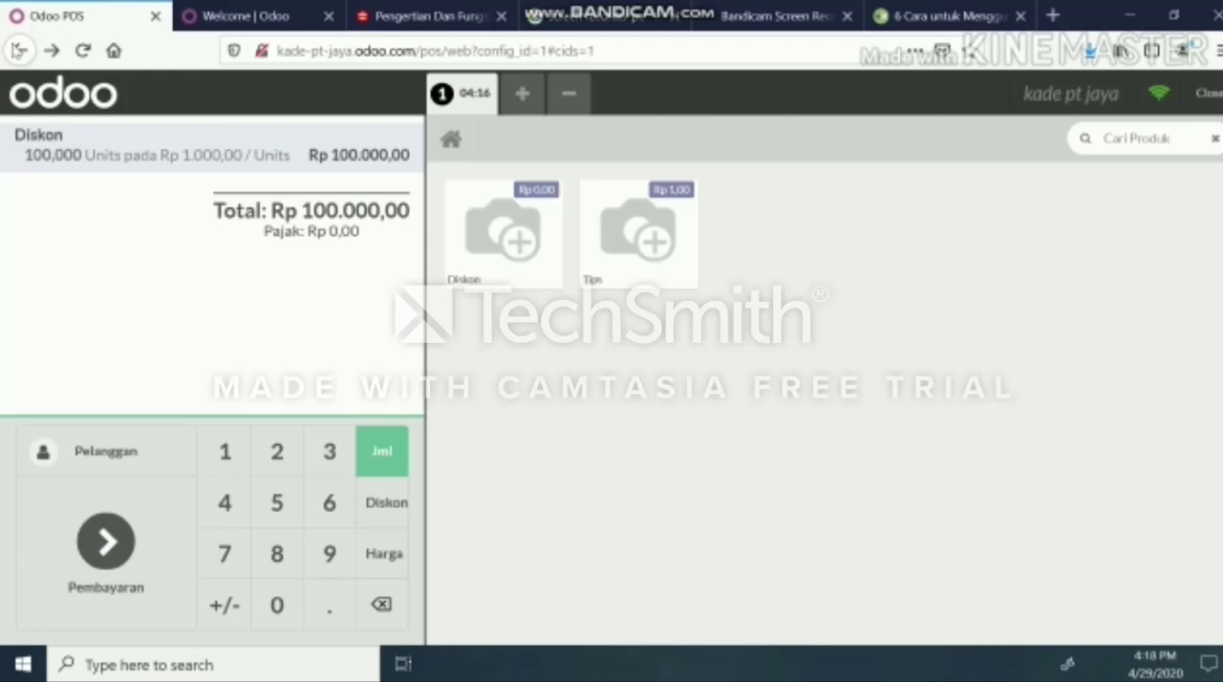
click(18, 50)
click(18, 50)
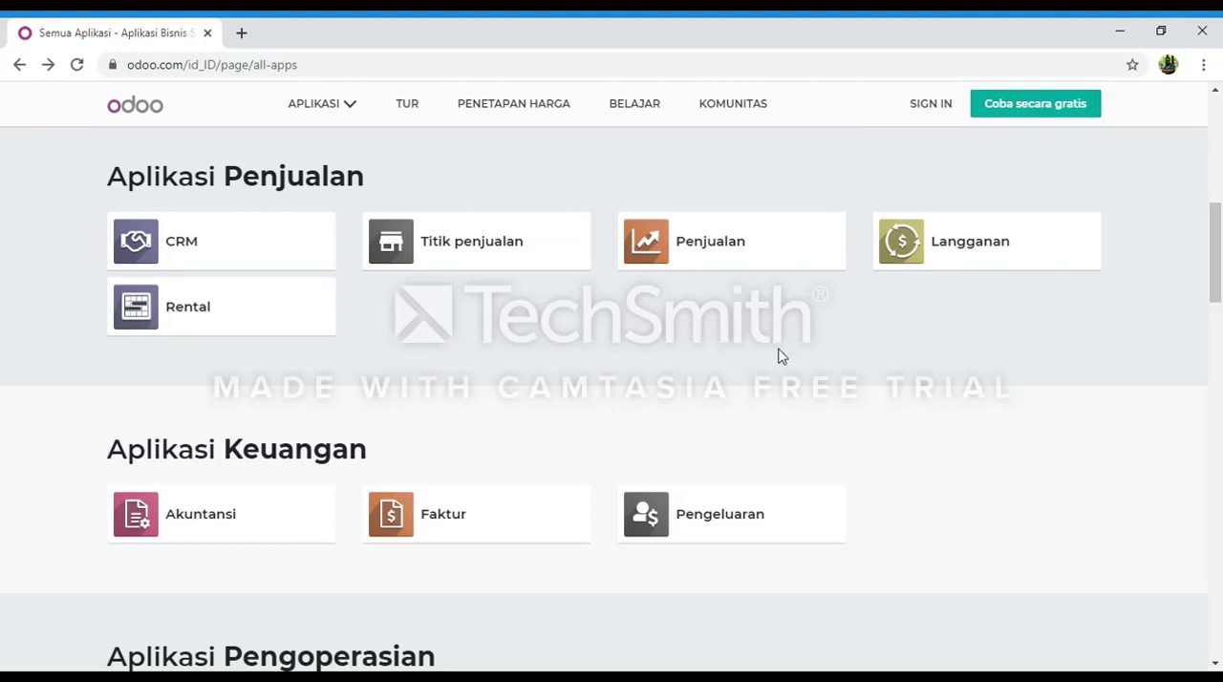
Start the free trial of Odoo Penjualan and fill in the full name, e-mail and company name PT Sales Product.
click(745, 272)
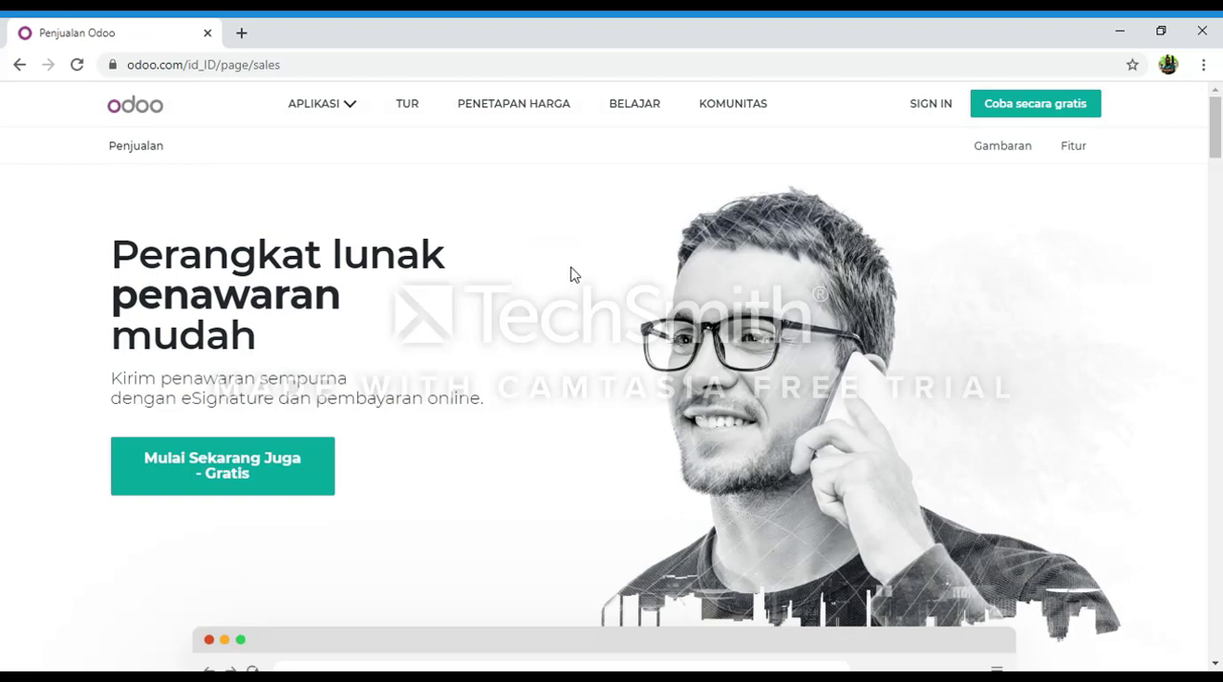
click(238, 461)
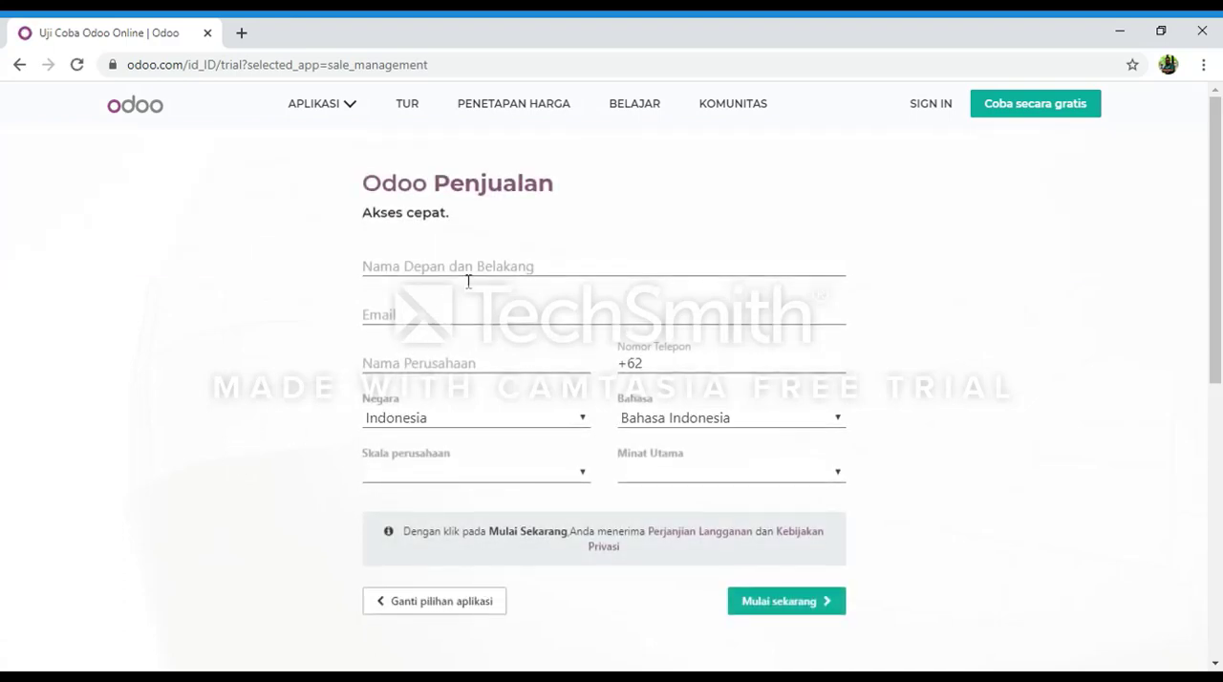
click(470, 279)
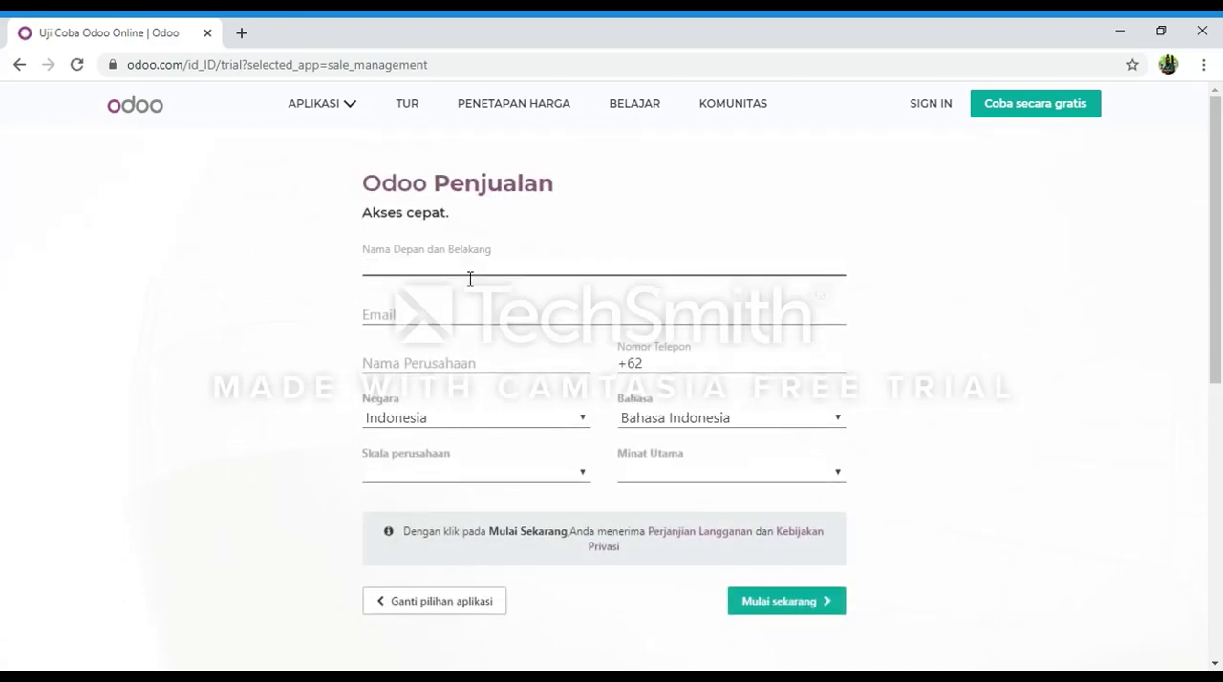
click(461, 290)
click(468, 317)
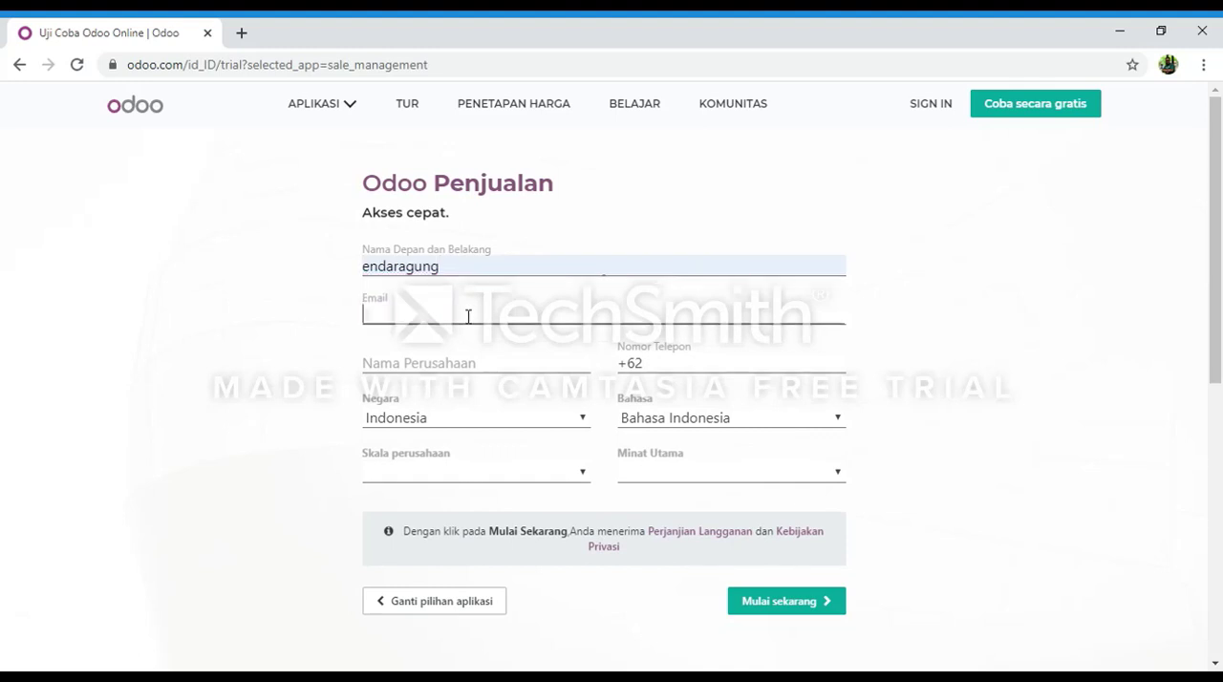
click(450, 350)
click(459, 360)
click(449, 400)
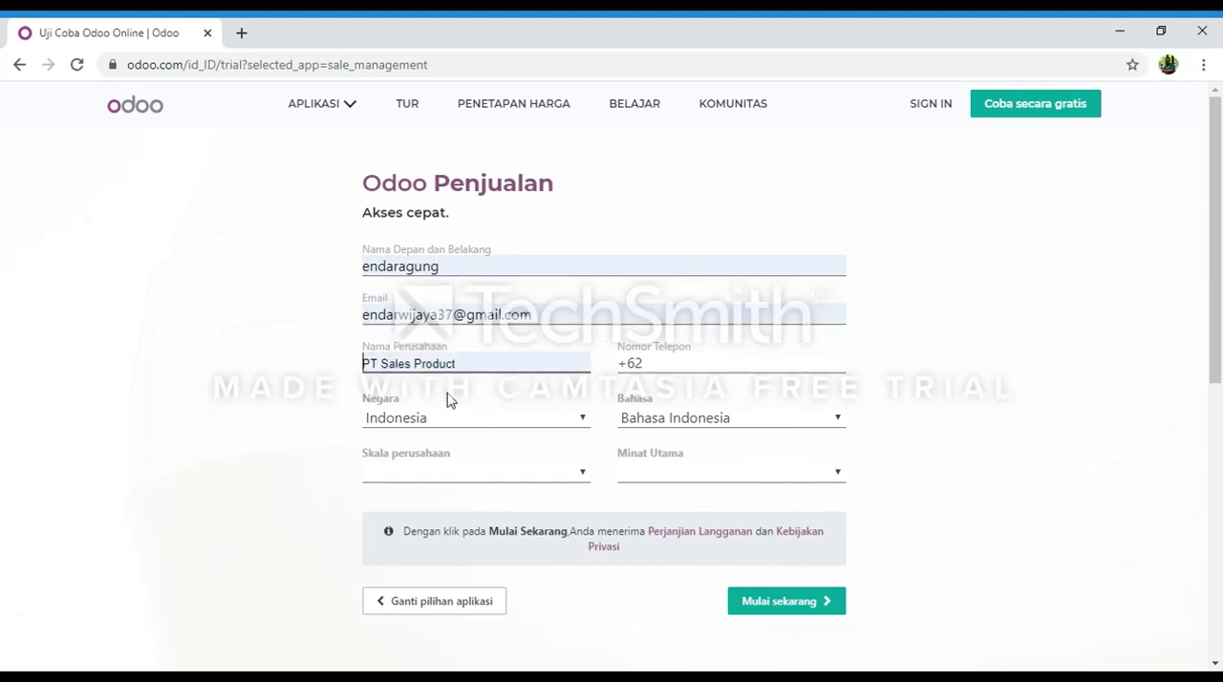
Choose company size 5 - 20 karyawan and main interest Saya adalah mahasiswa, and submit the trial registration.
click(556, 509)
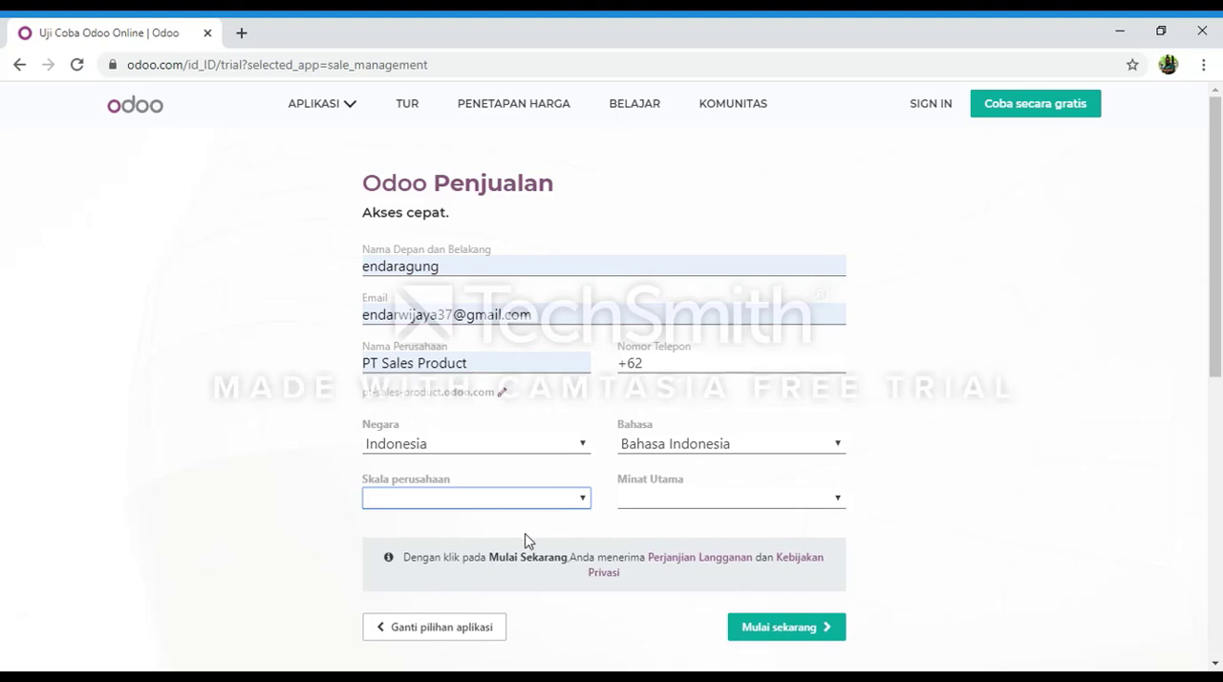
click(525, 541)
click(648, 506)
click(694, 559)
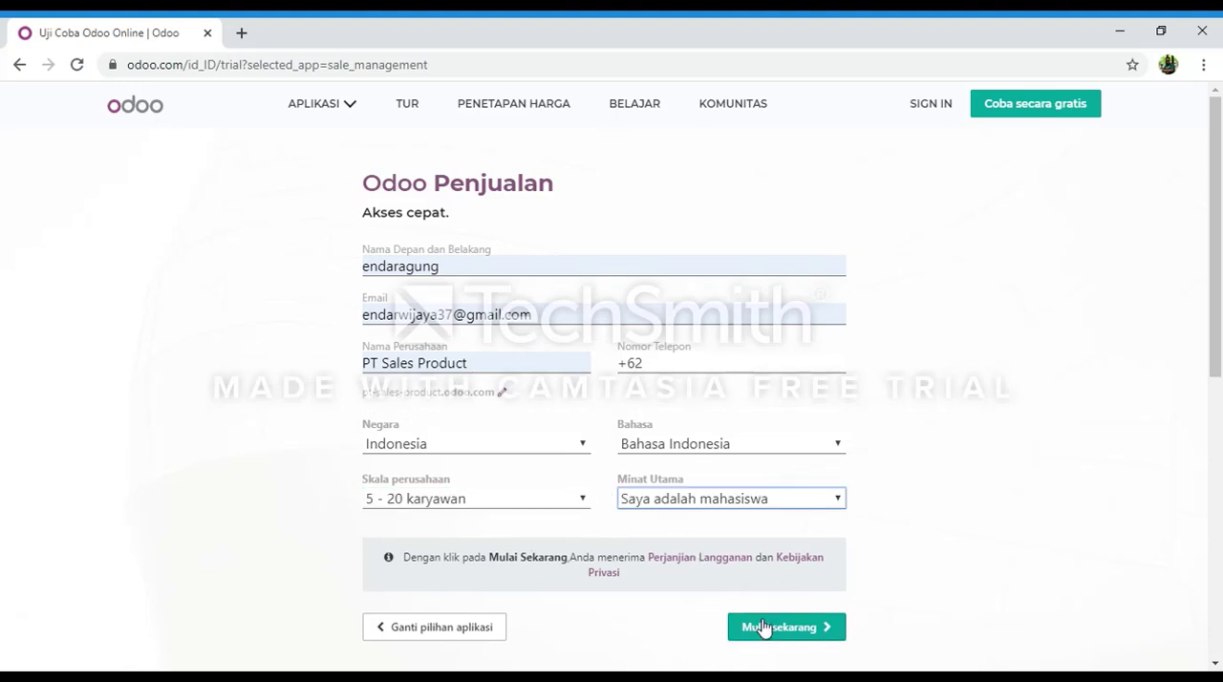
click(762, 626)
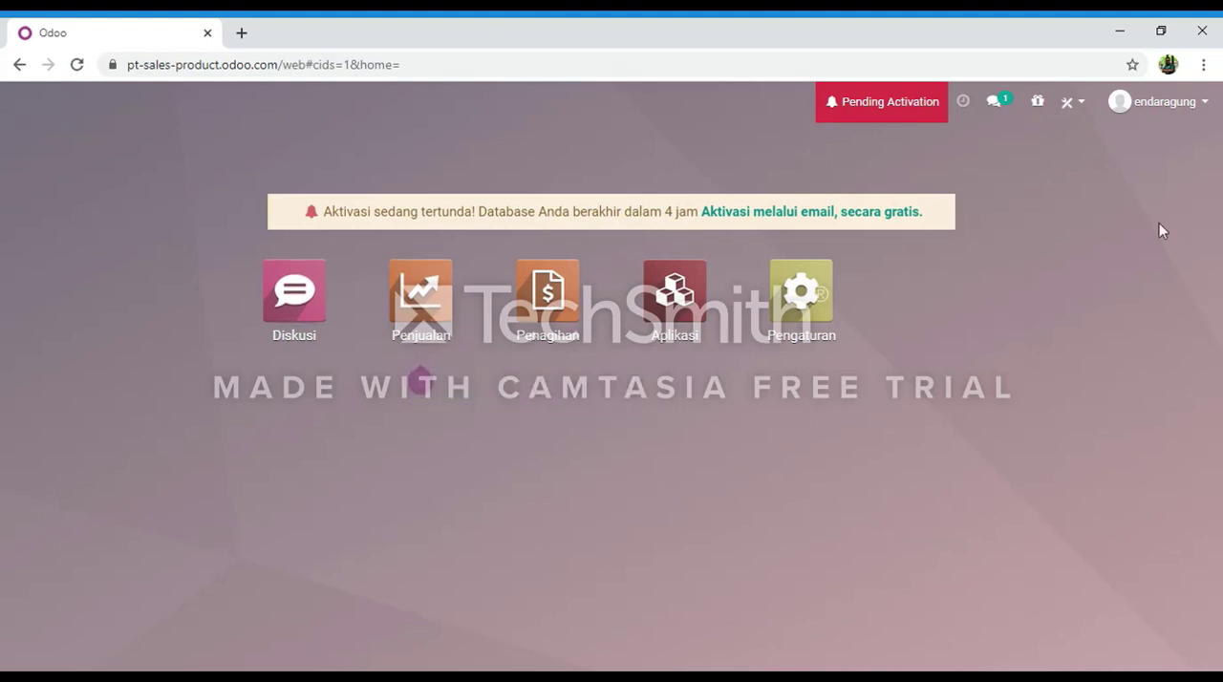
Open the product list of the Penjualan app and start a new product.
click(430, 294)
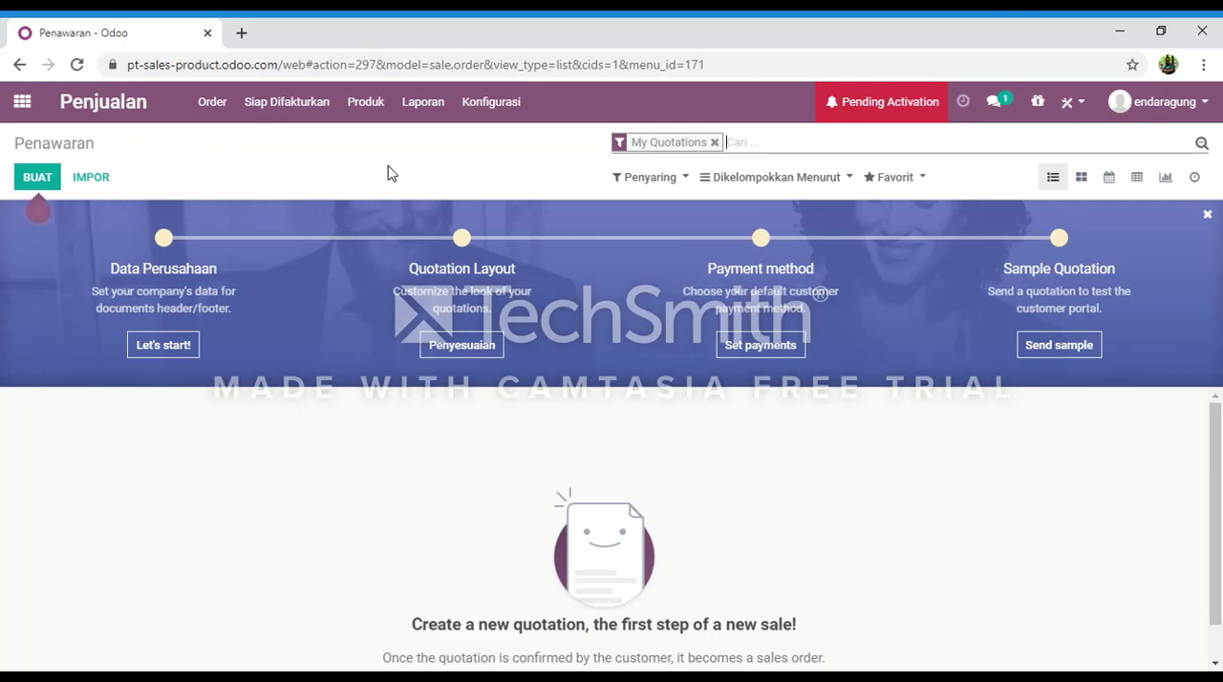
click(379, 114)
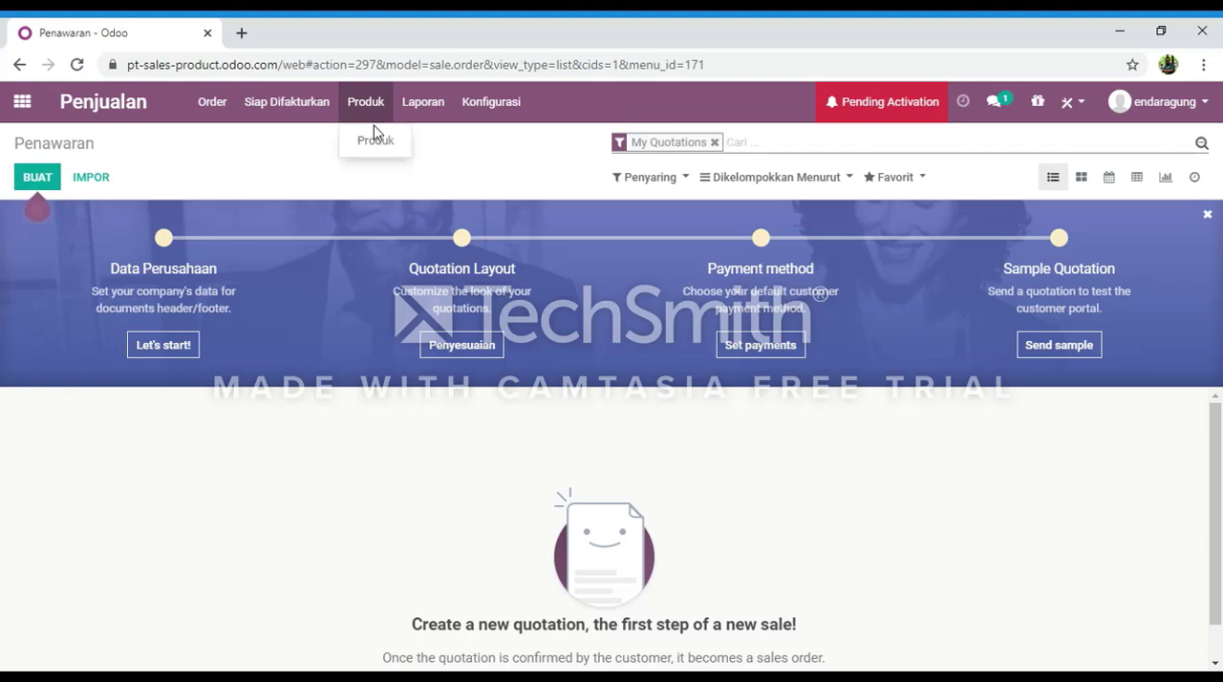
click(385, 142)
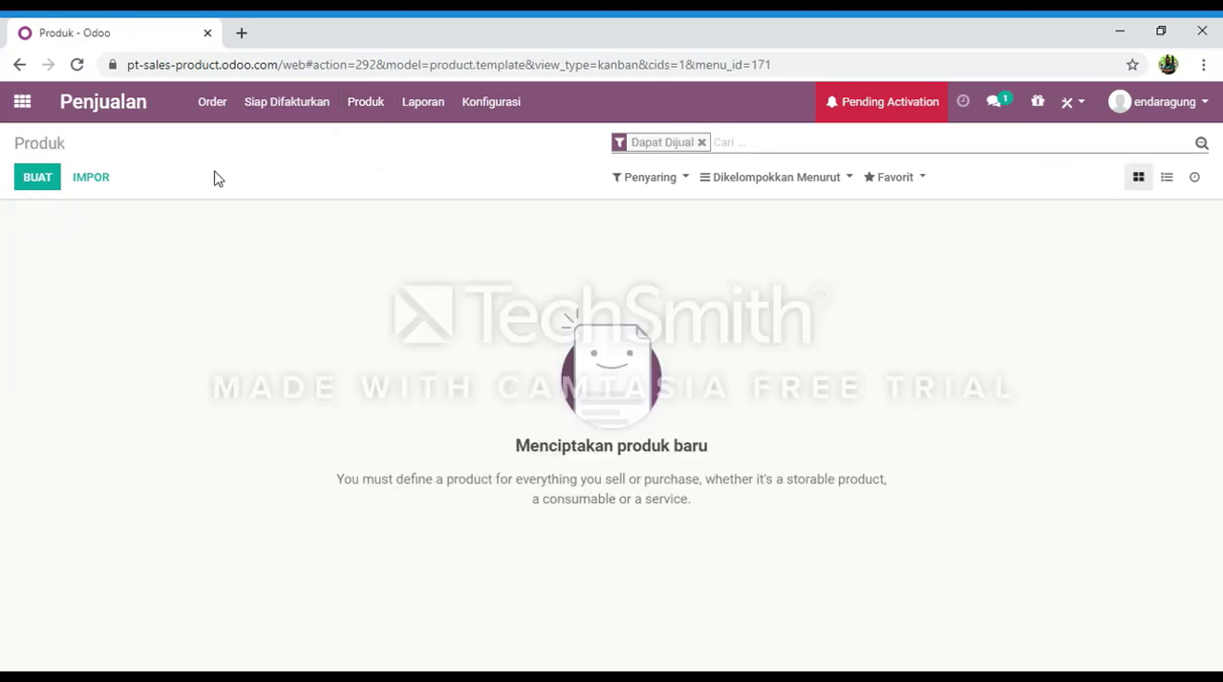
click(38, 190)
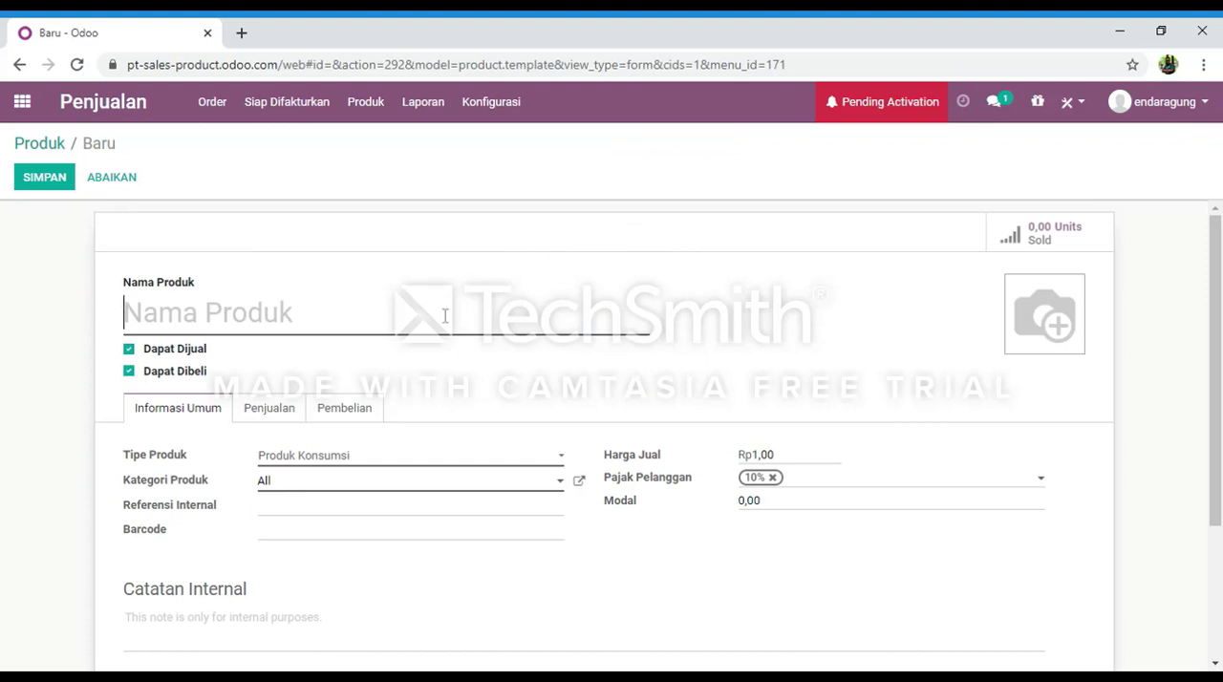
Name the product Addidas Predator, set its Harga Jual to Rp 1.300.000 and save it.
text(A)
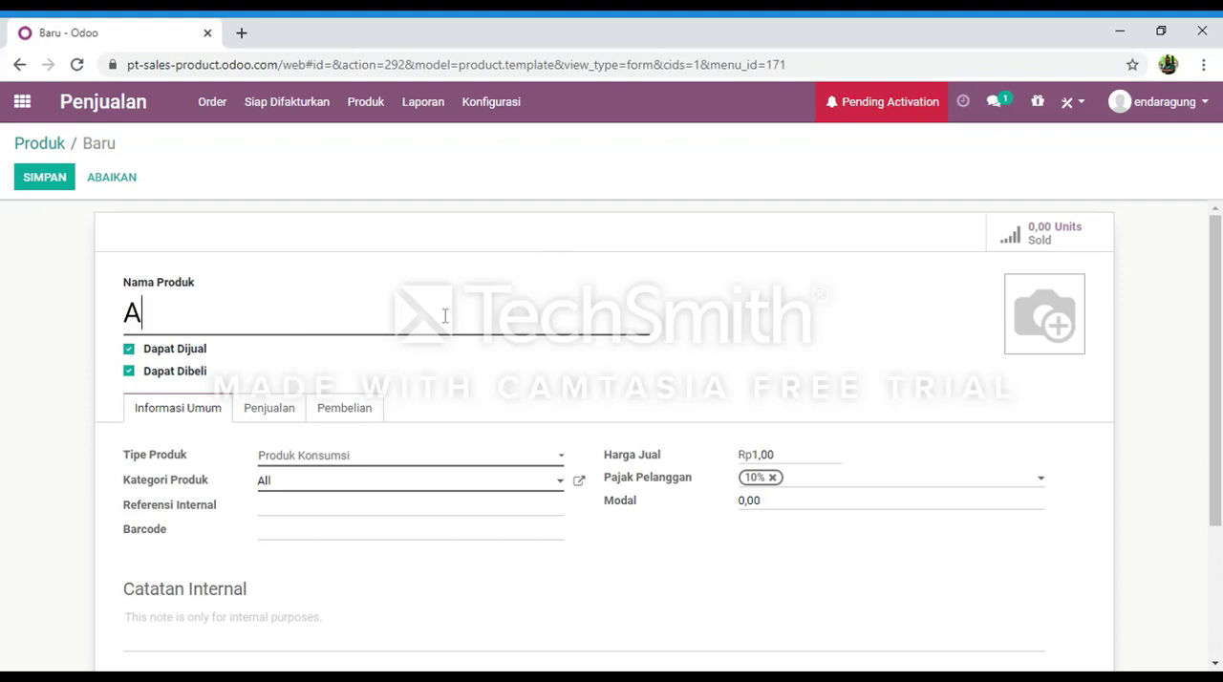
text(ddida)
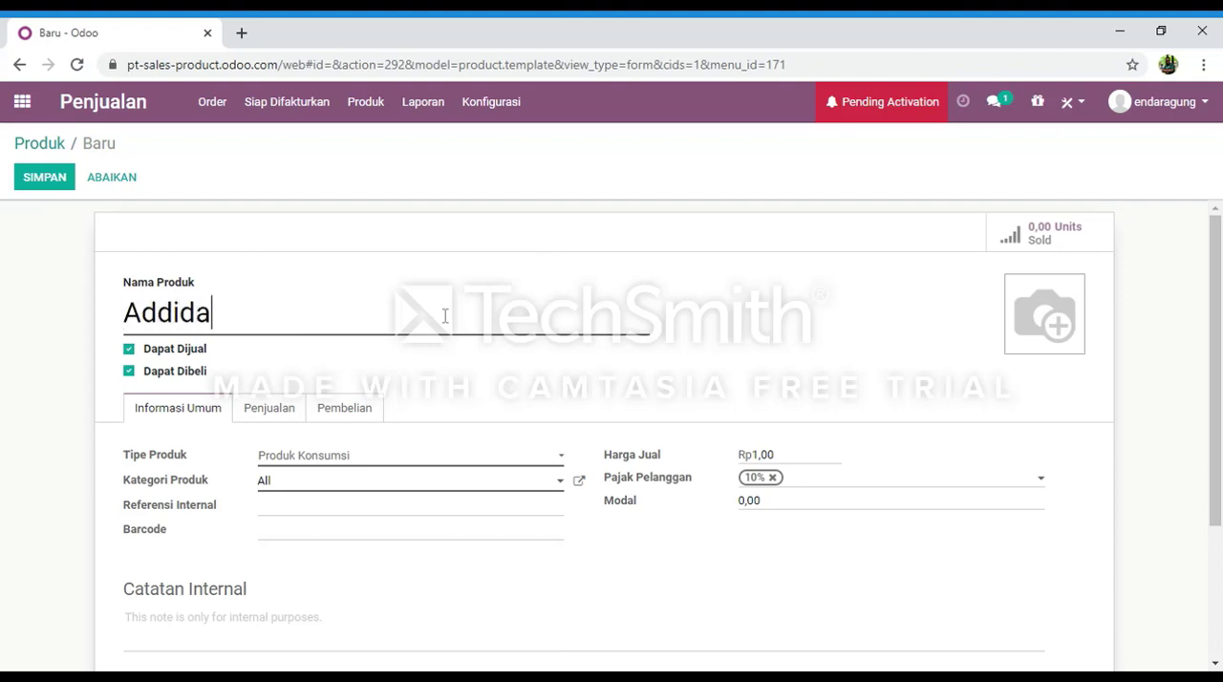
text(s Pred)
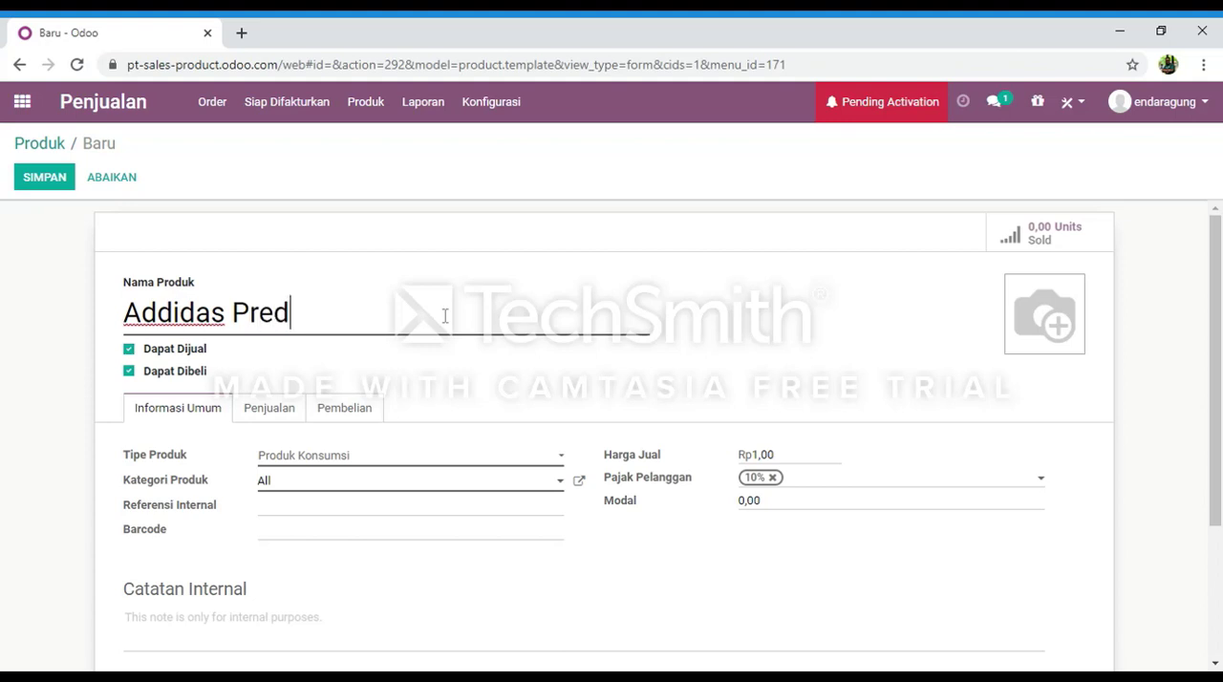
text(ator)
click(848, 469)
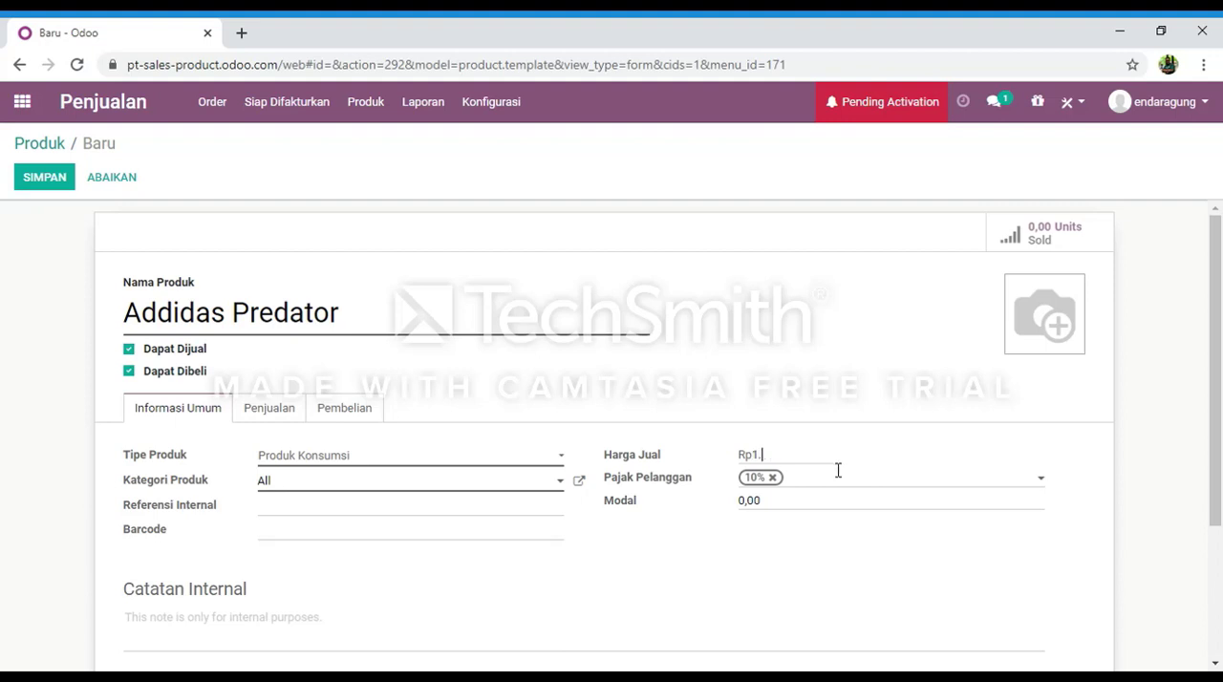
text(300.000)
click(21, 188)
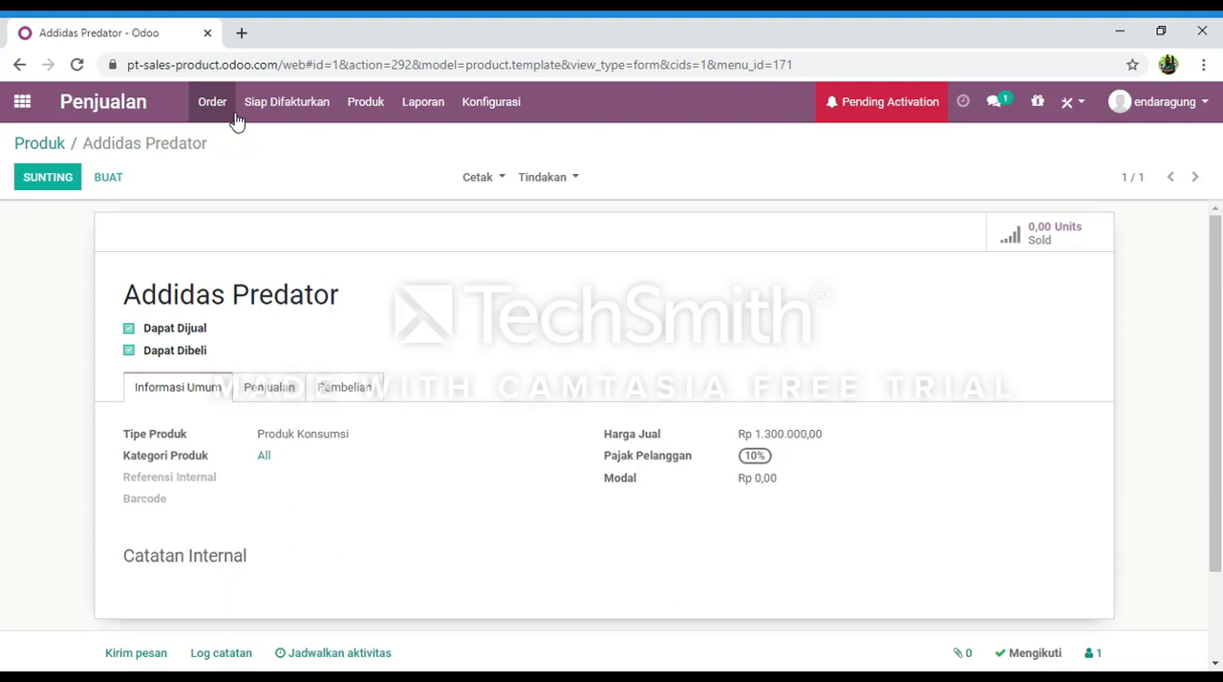
Start a new sales order, select the only existing customer as Pelanggan and set the Expiration date to 03/05/2020.
click(235, 116)
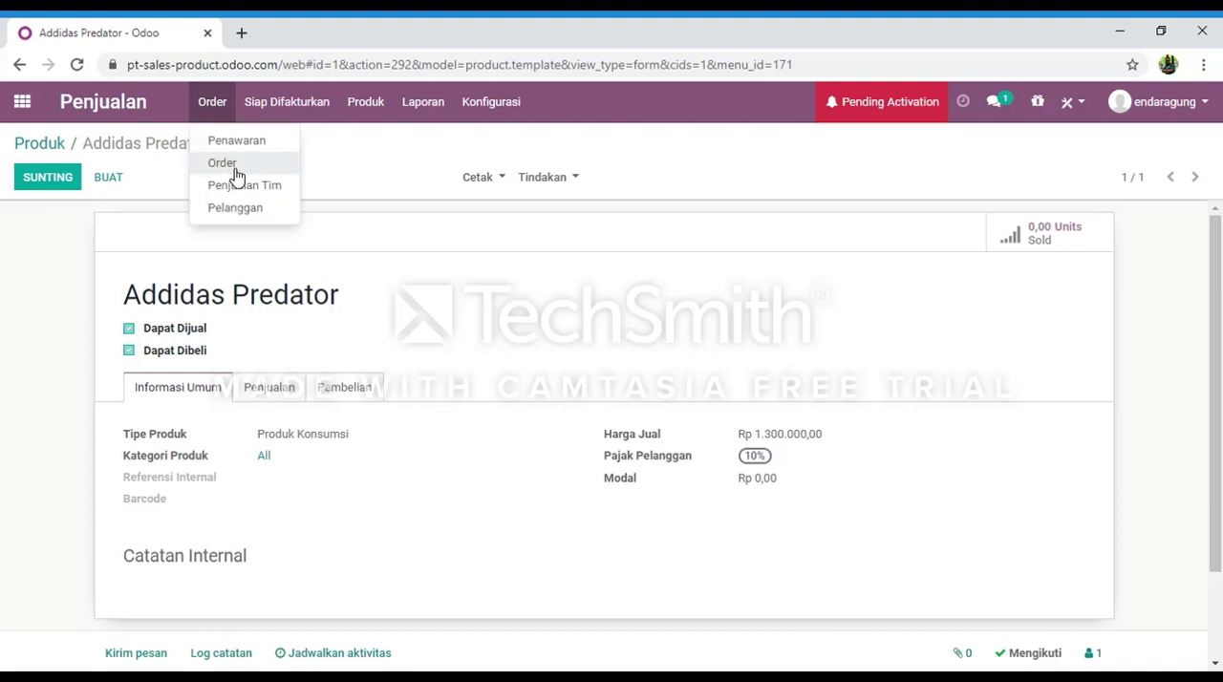
click(230, 169)
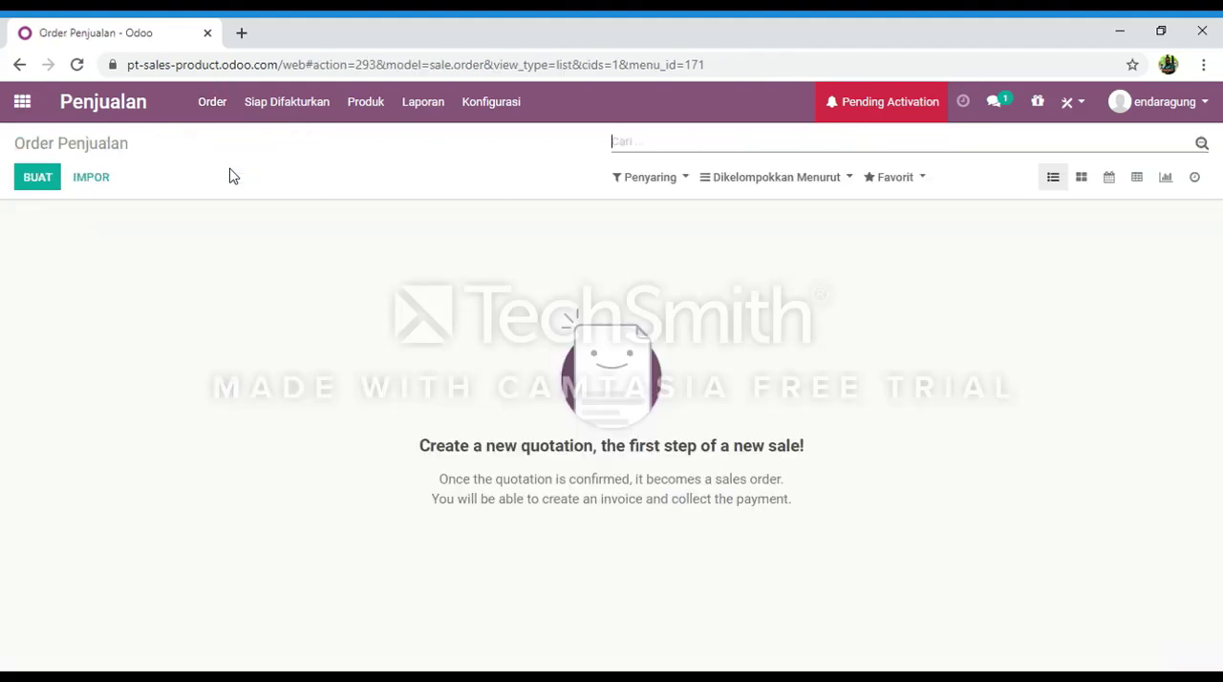
click(36, 185)
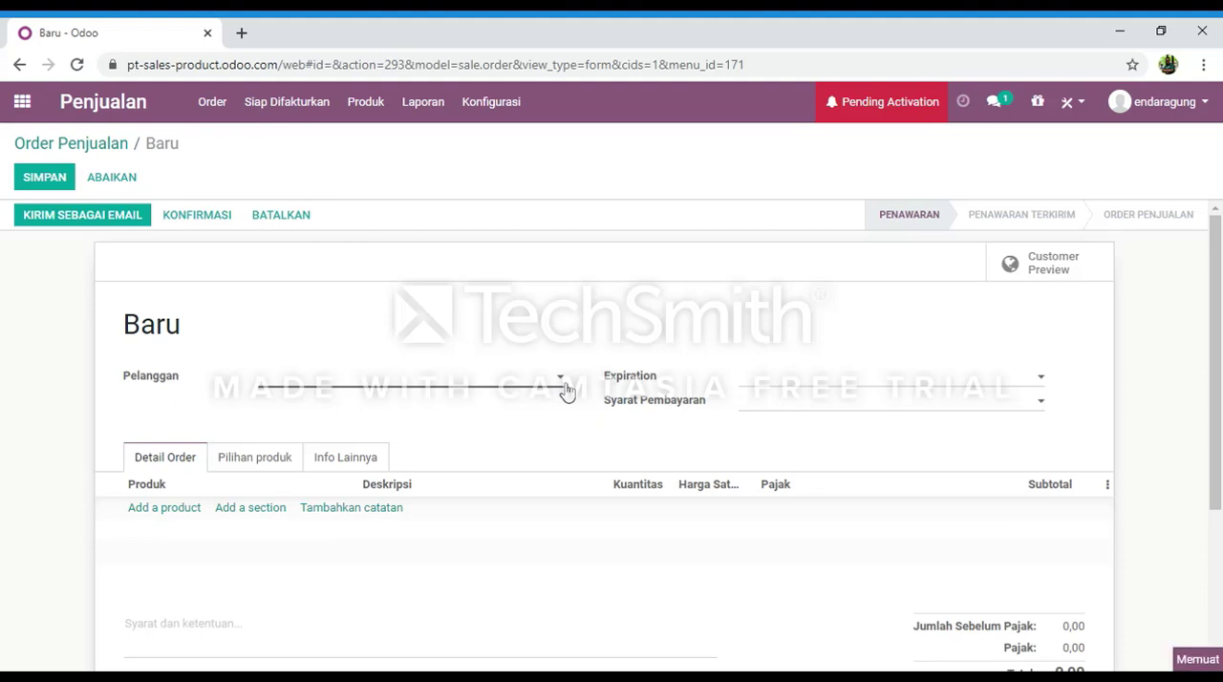
click(564, 386)
click(436, 429)
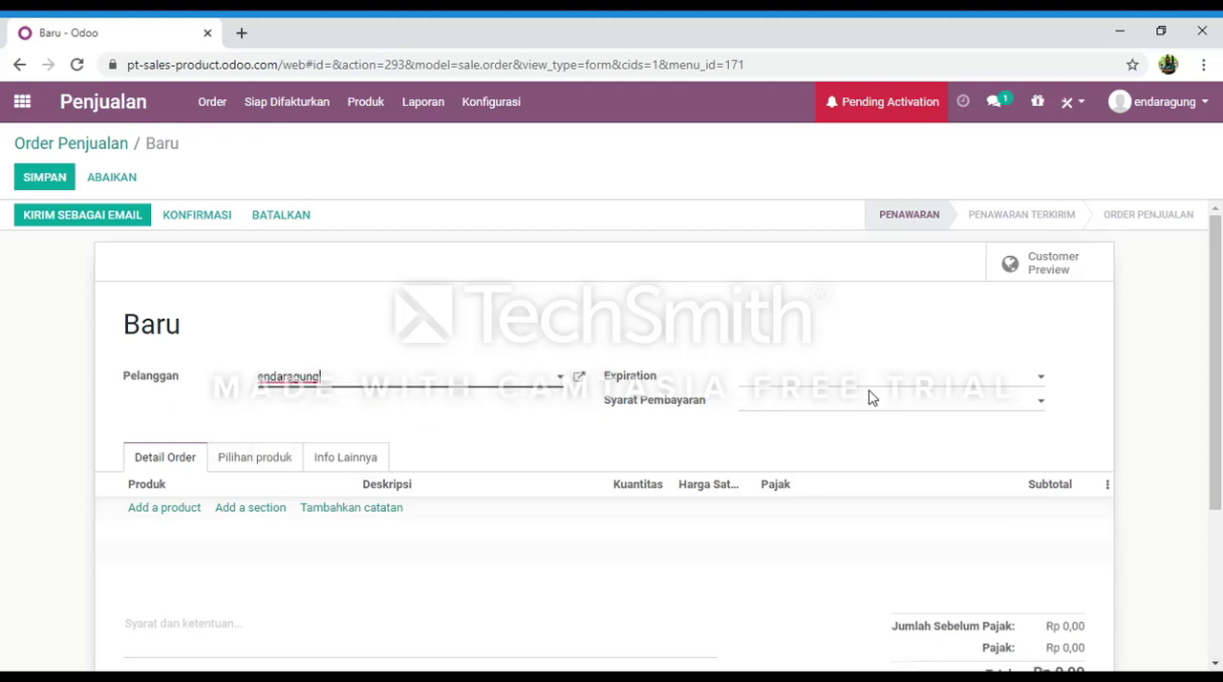
click(1043, 381)
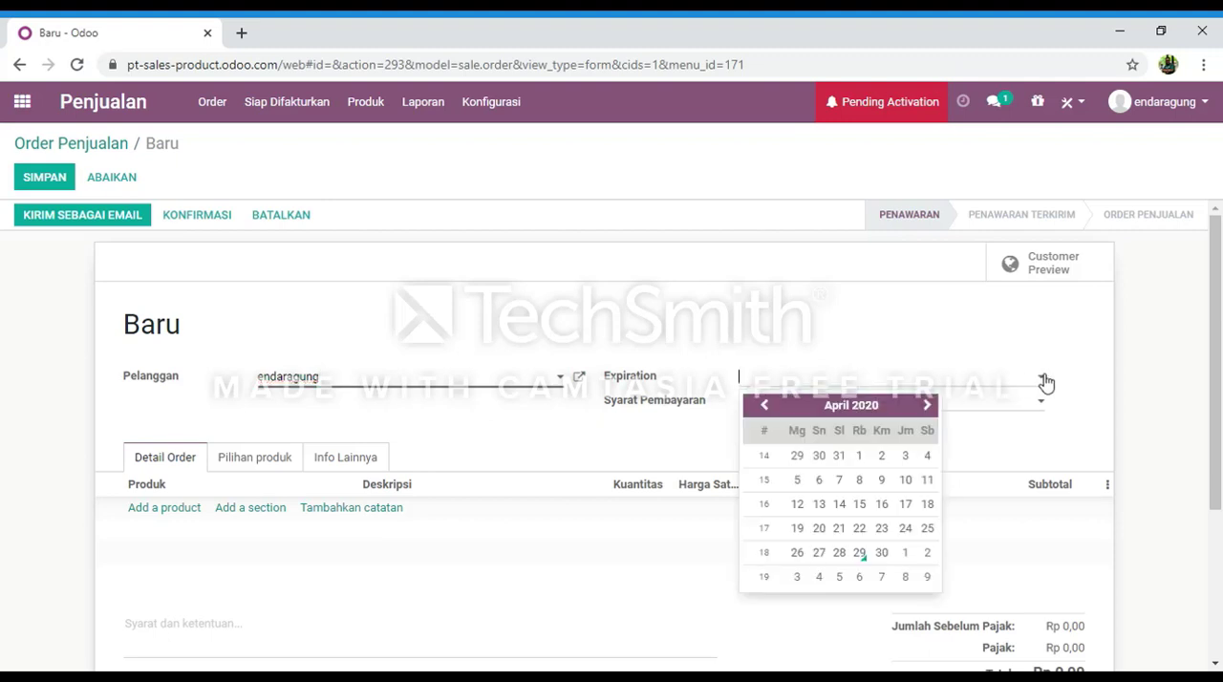
click(927, 406)
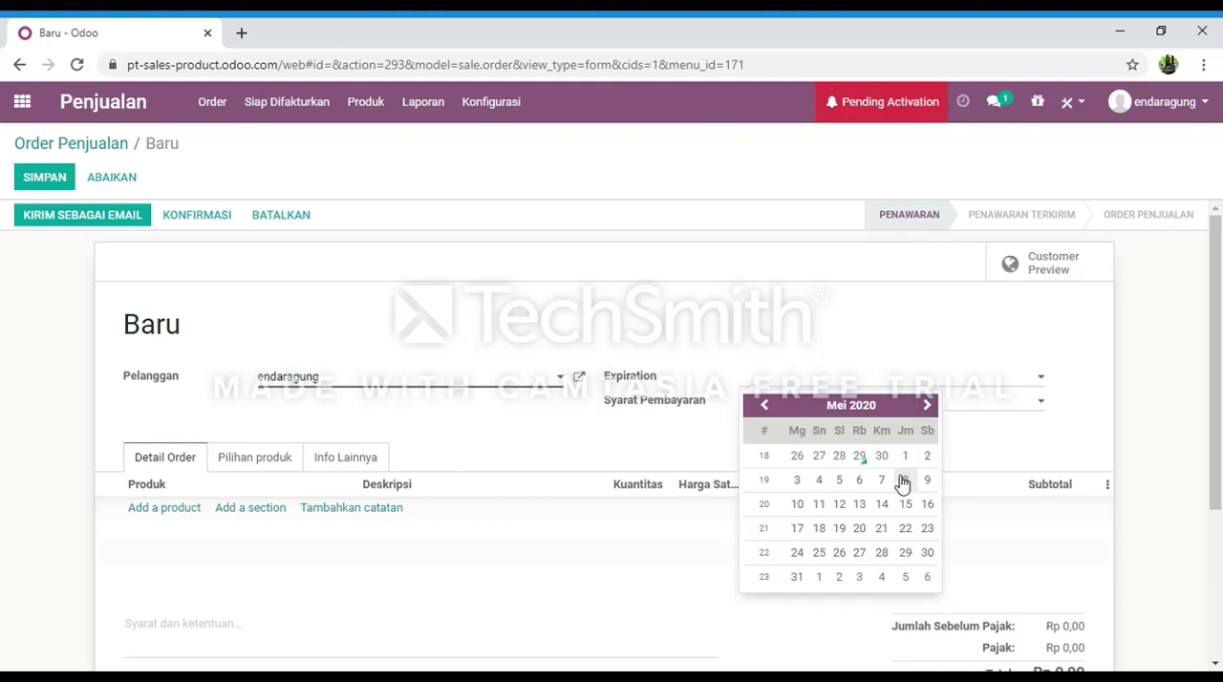
click(802, 485)
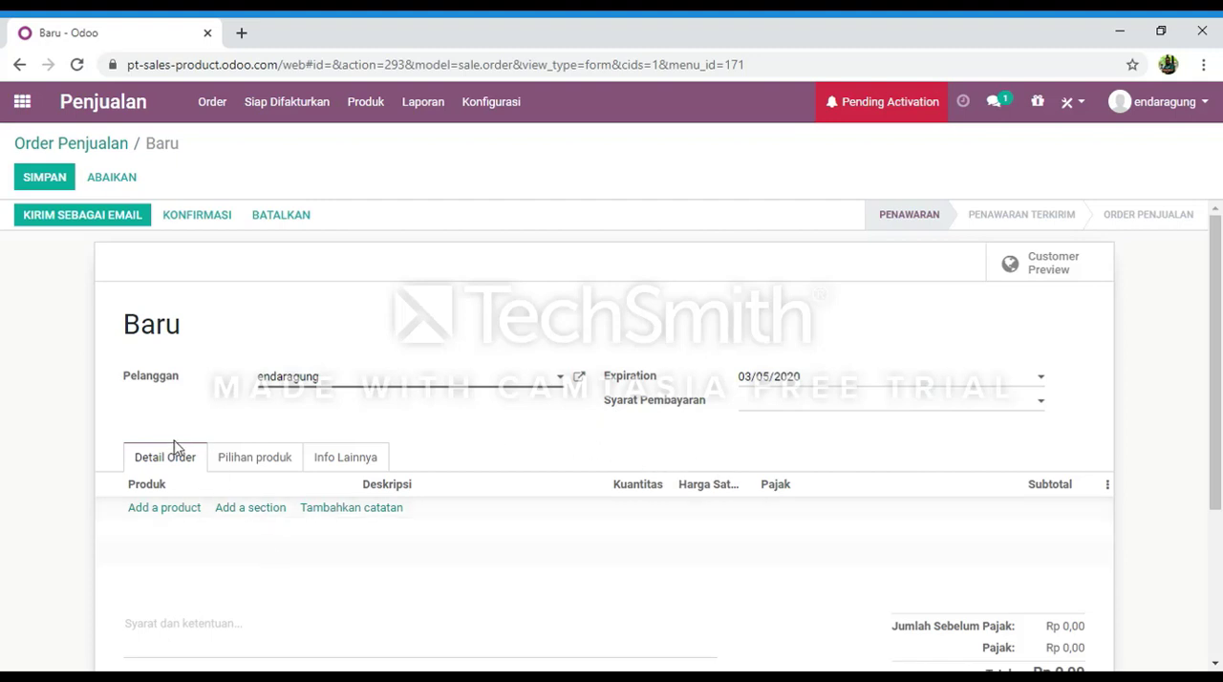
Add Addidas Predator as a product line on the order and review the order's totals.
click(175, 512)
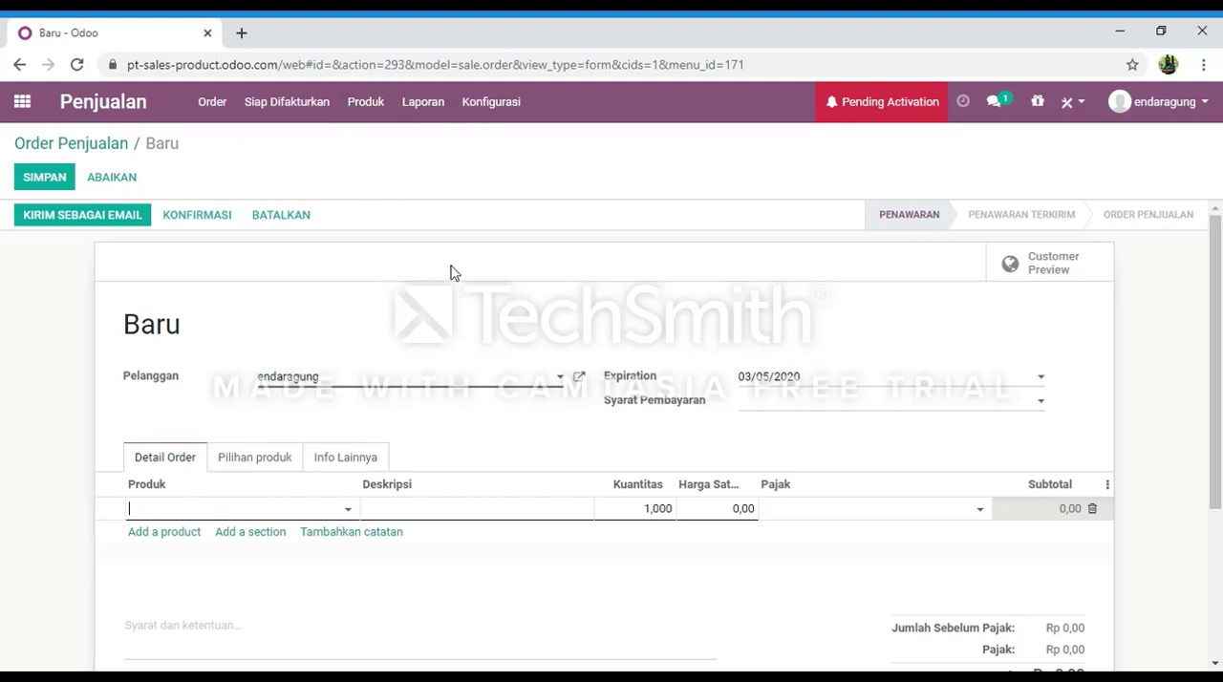
click(352, 513)
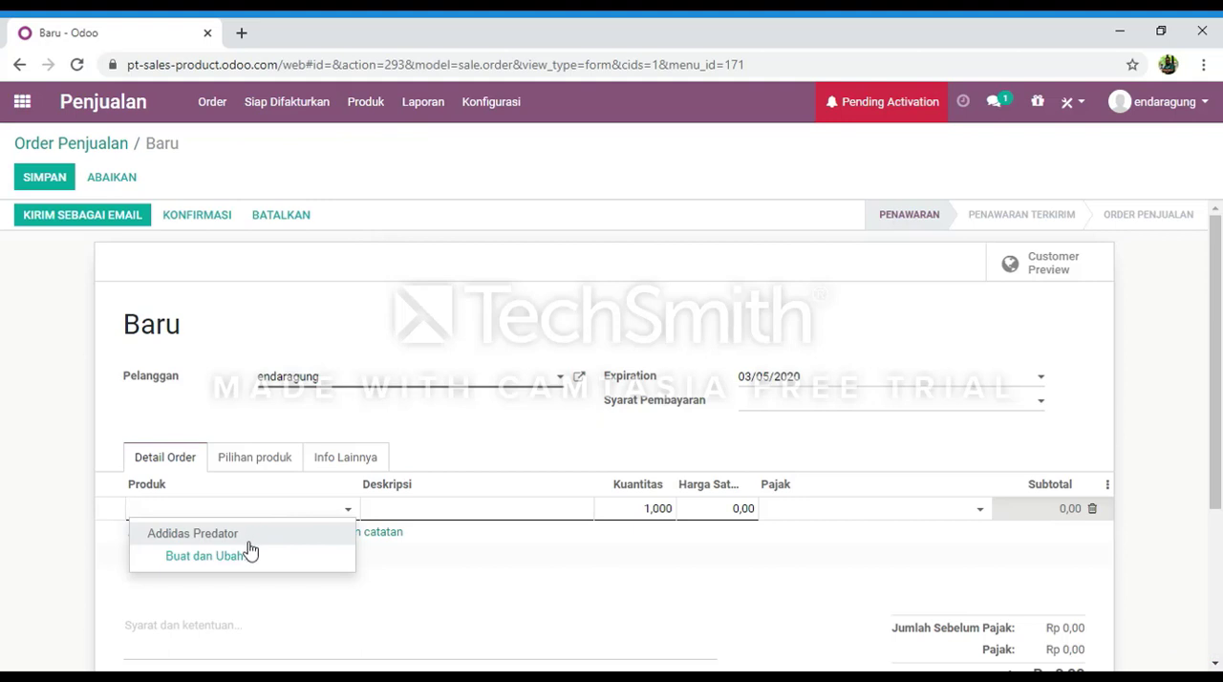
click(247, 533)
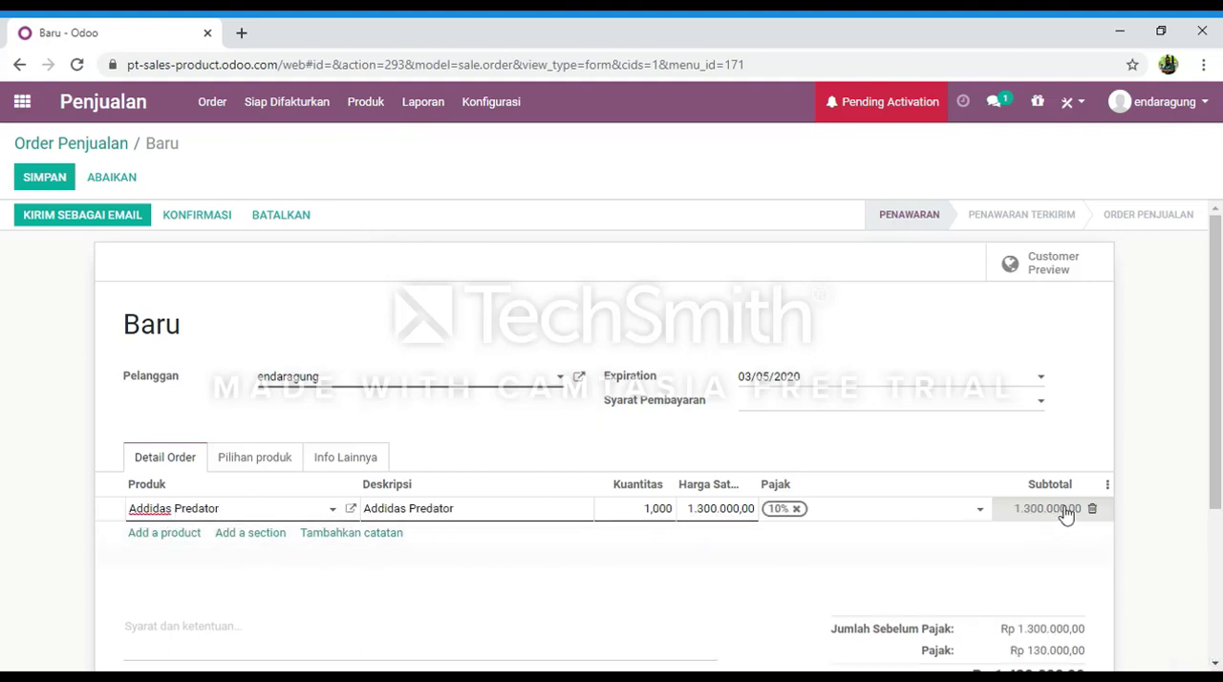
scroll(1056, 516, down, 1)
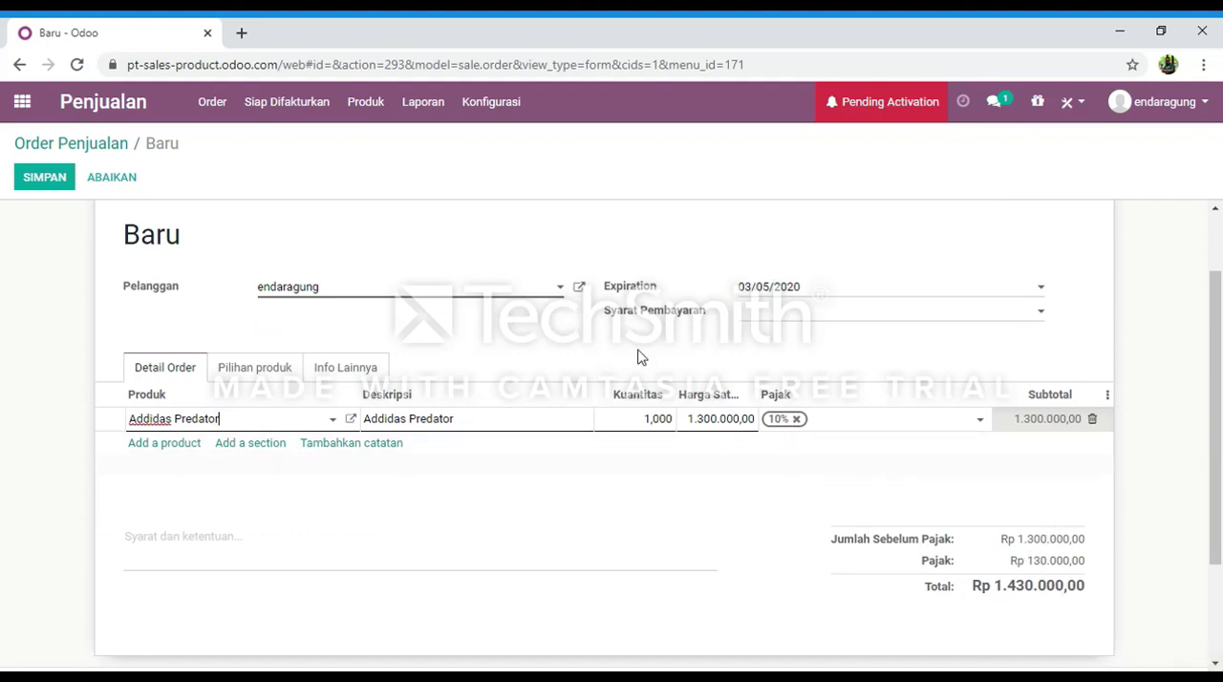
scroll(593, 330, down, 2)
scroll(541, 305, up, 2)
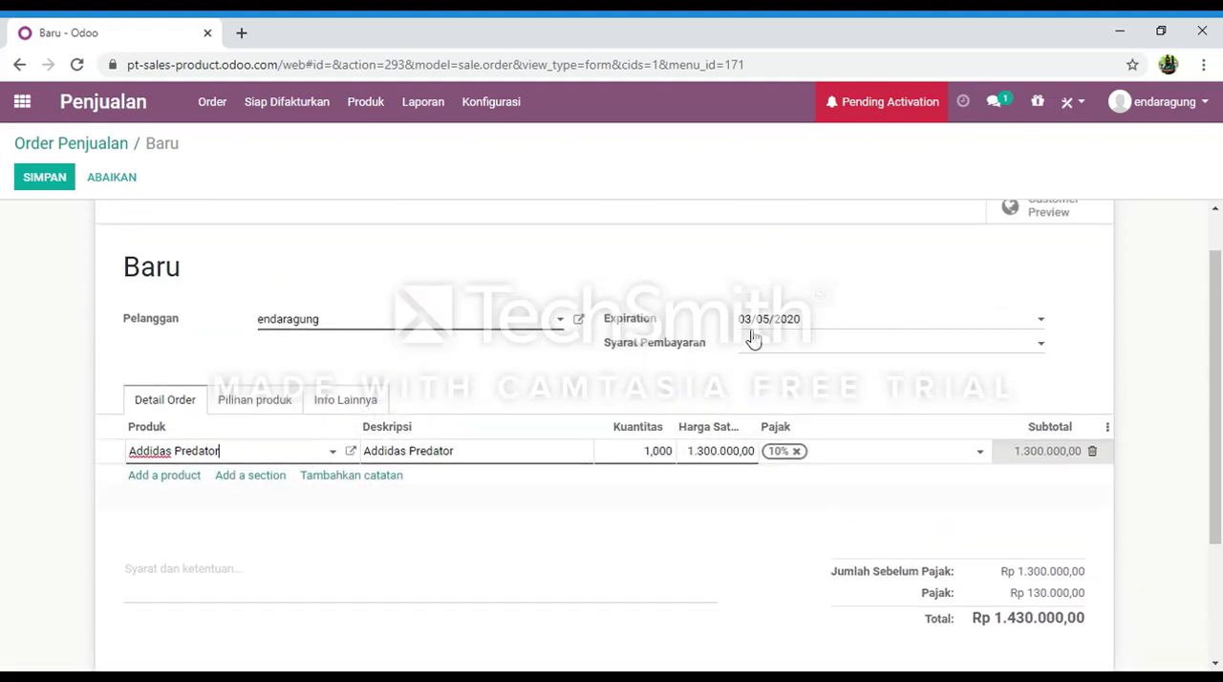
scroll(583, 349, up, 1)
Send the quotation to the customer by e-mail with the default message.
click(50, 220)
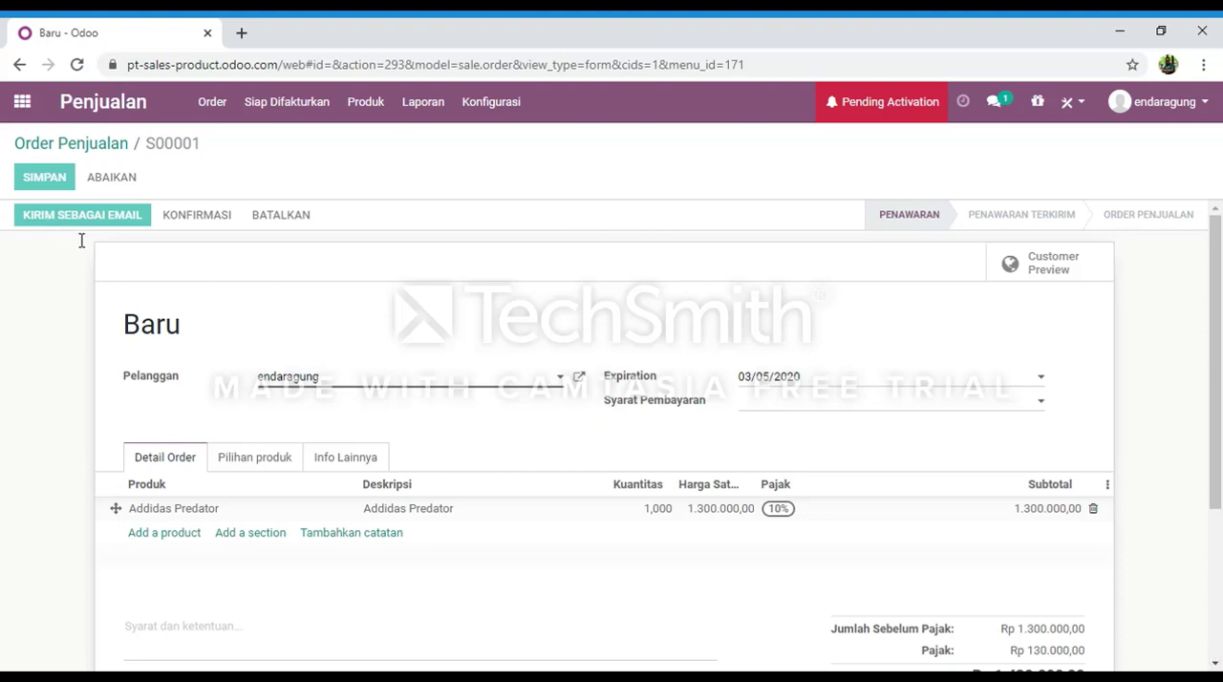
click(85, 227)
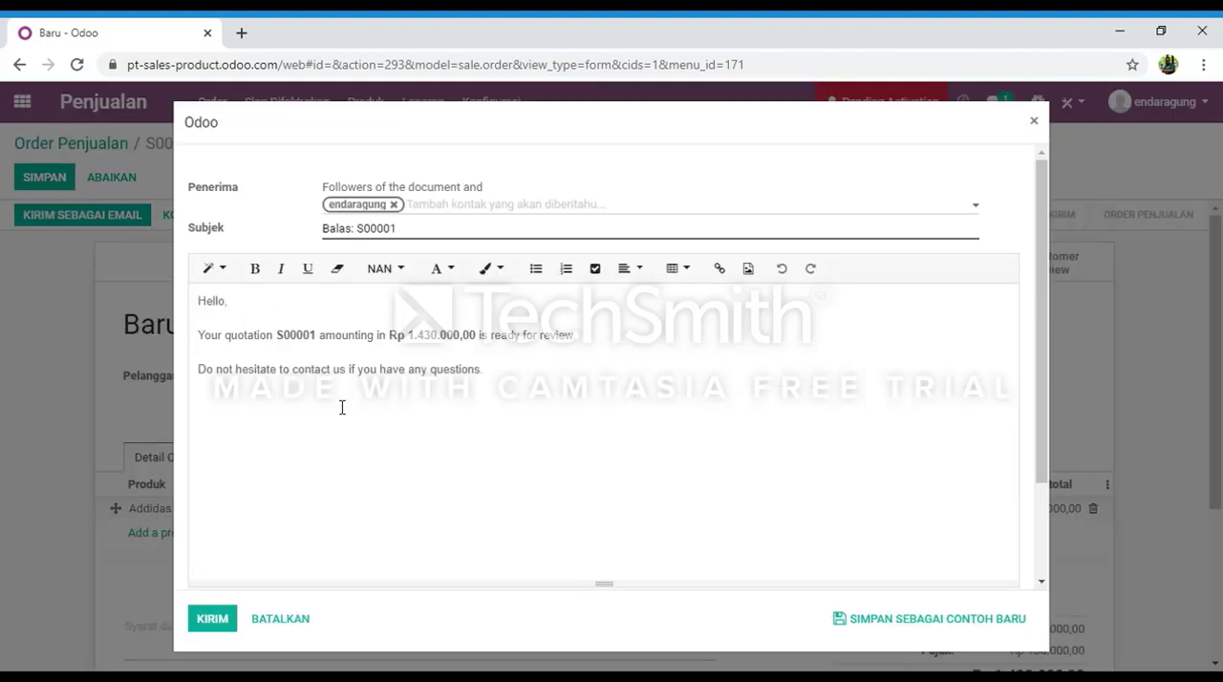
click(212, 619)
click(216, 621)
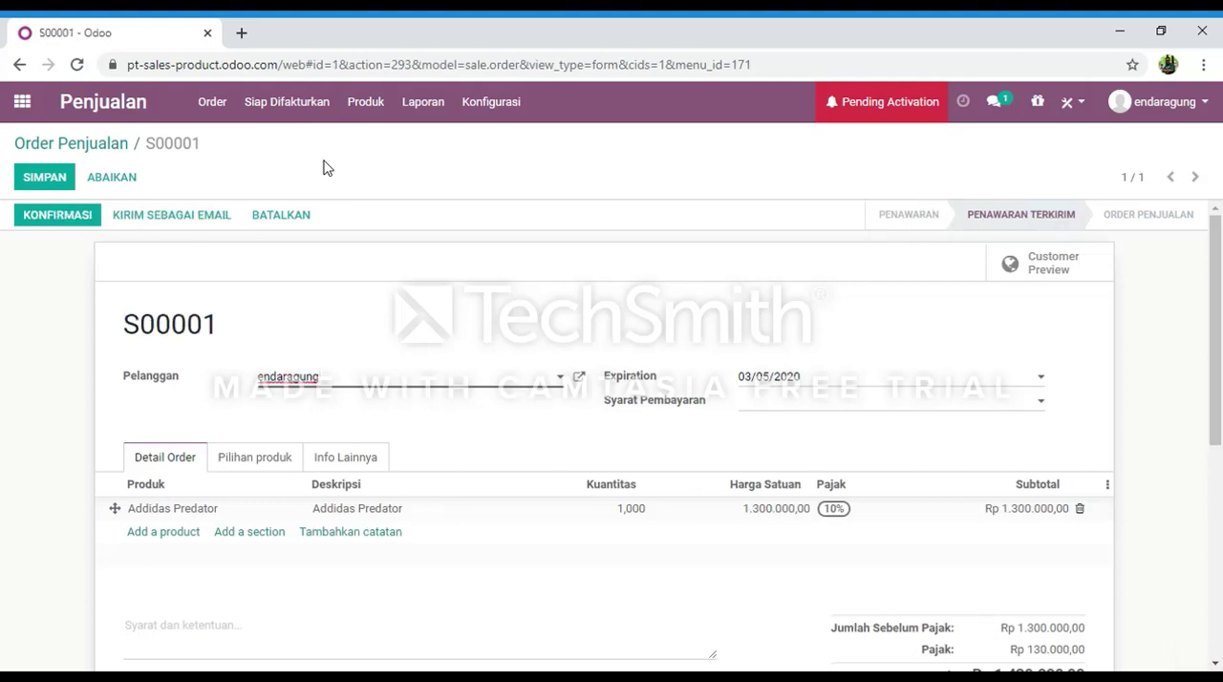
Look over the sent quotation, dismiss the OdooBot chat and confirm the quotation as a sales order.
scroll(474, 432, down, 2)
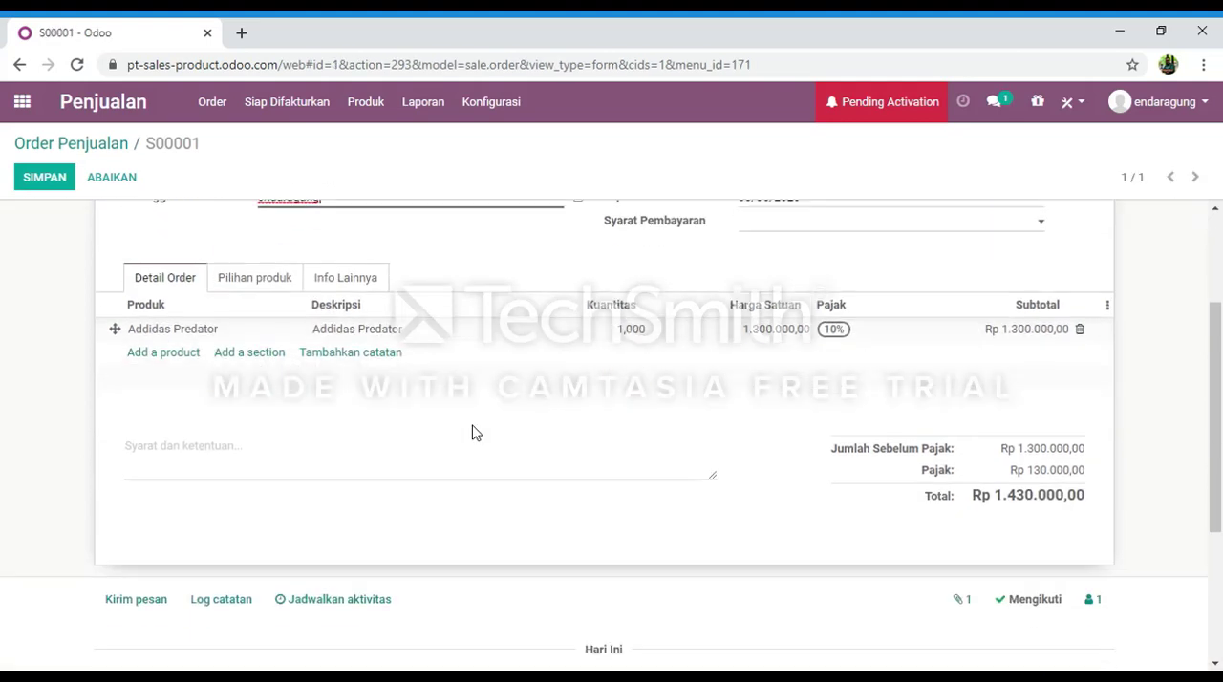
scroll(476, 432, up, 2)
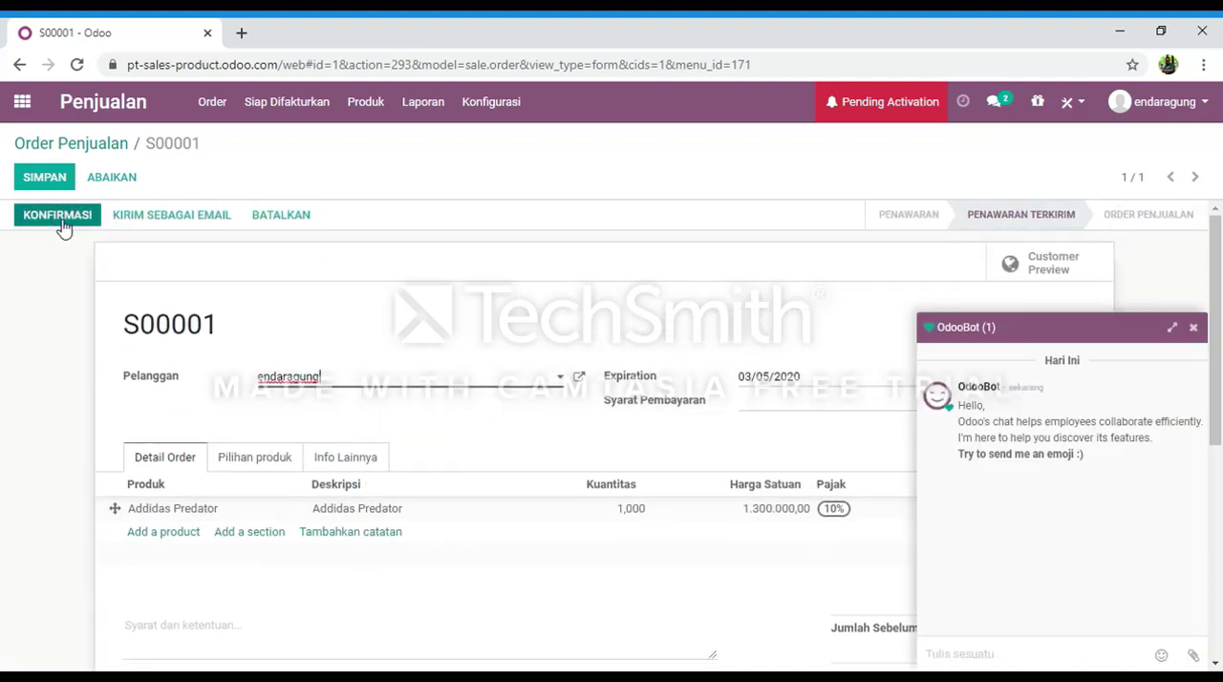
click(1192, 326)
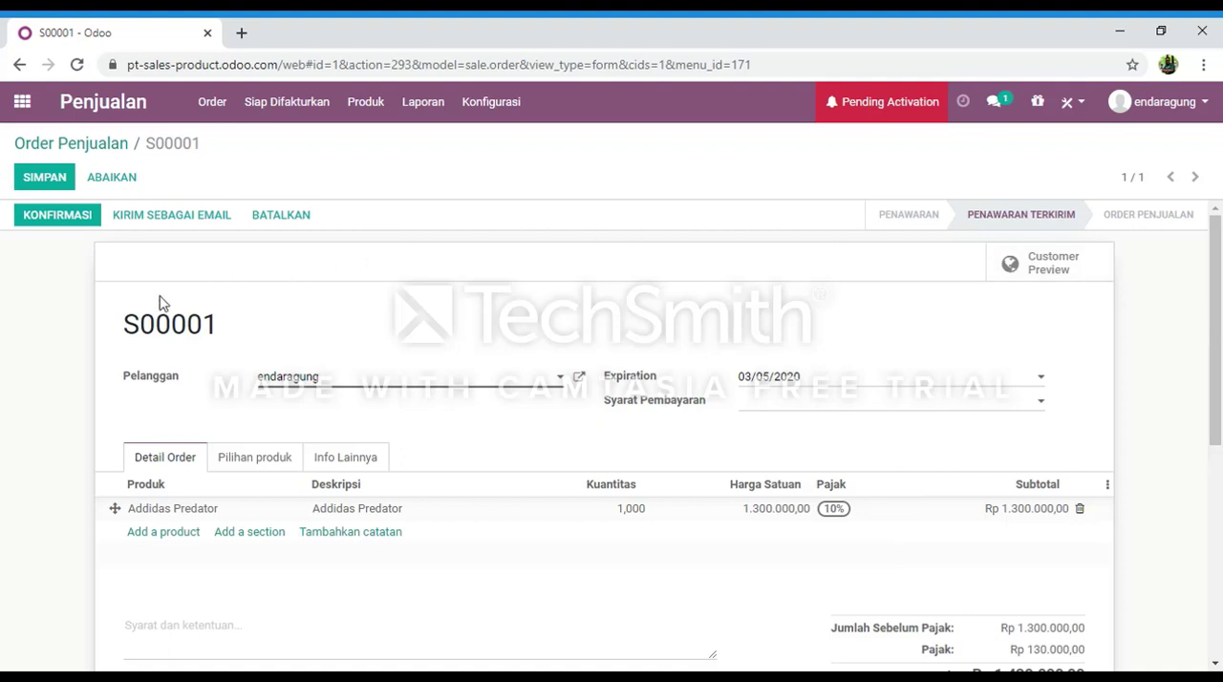
click(77, 228)
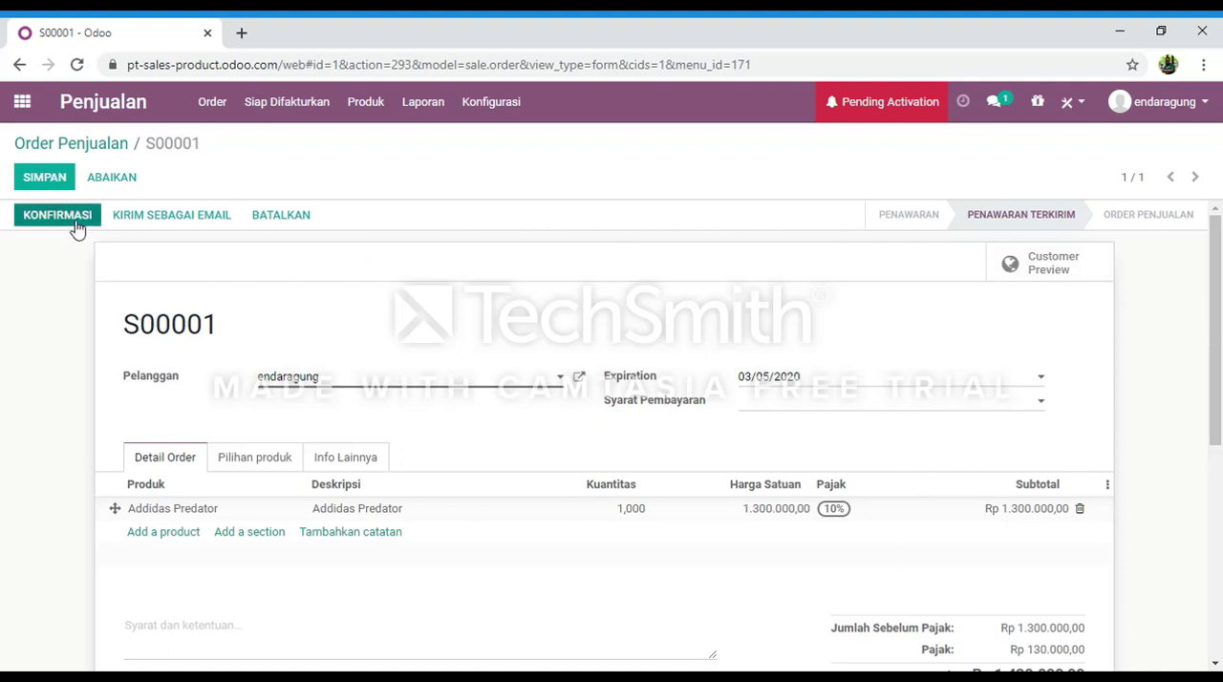
click(76, 226)
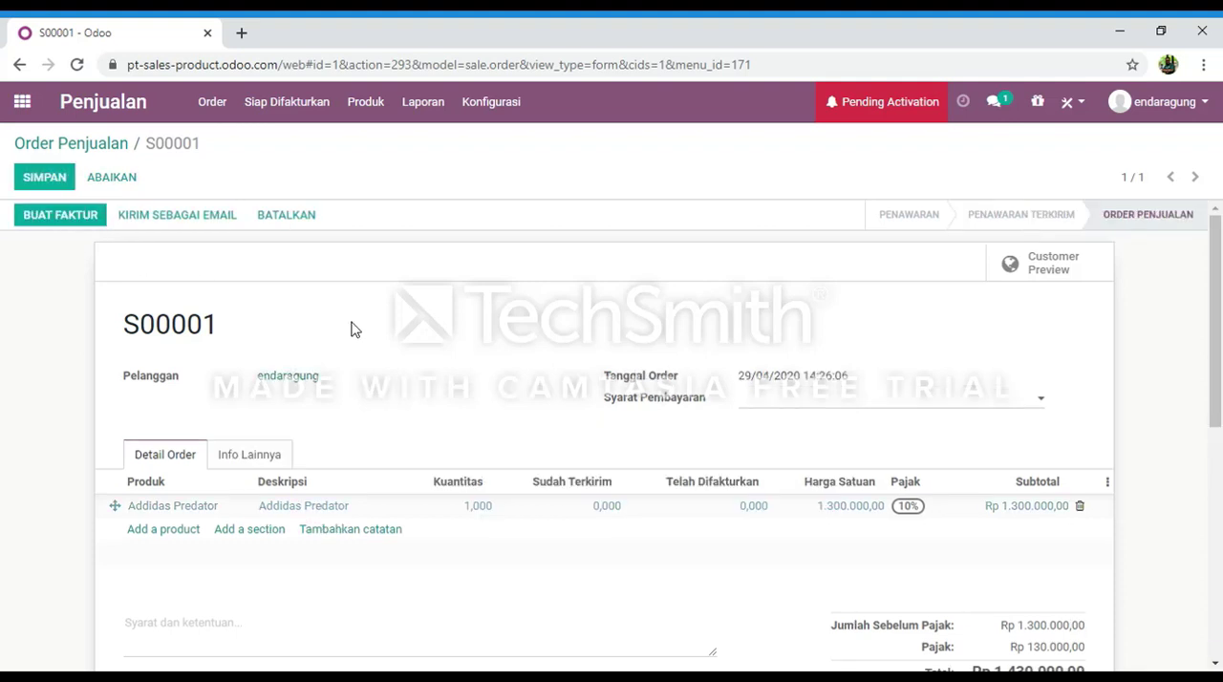
Save the confirmed sales order, and create and view a Regular invoice for it.
scroll(513, 440, down, 1)
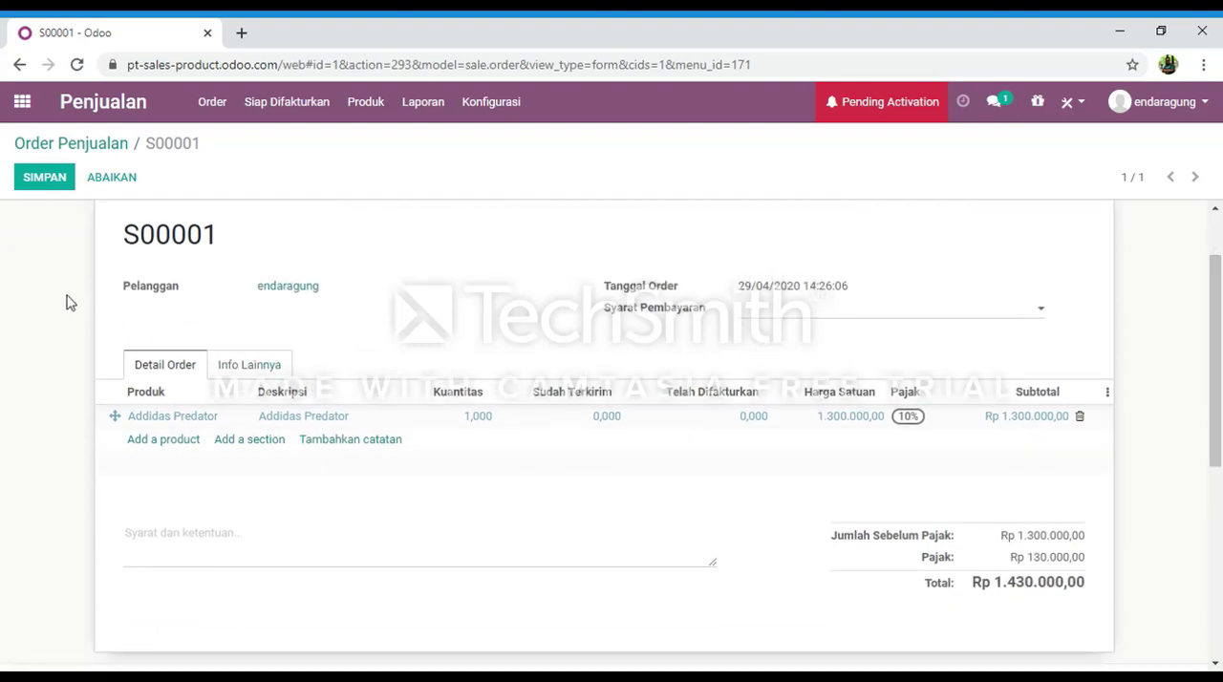
click(50, 183)
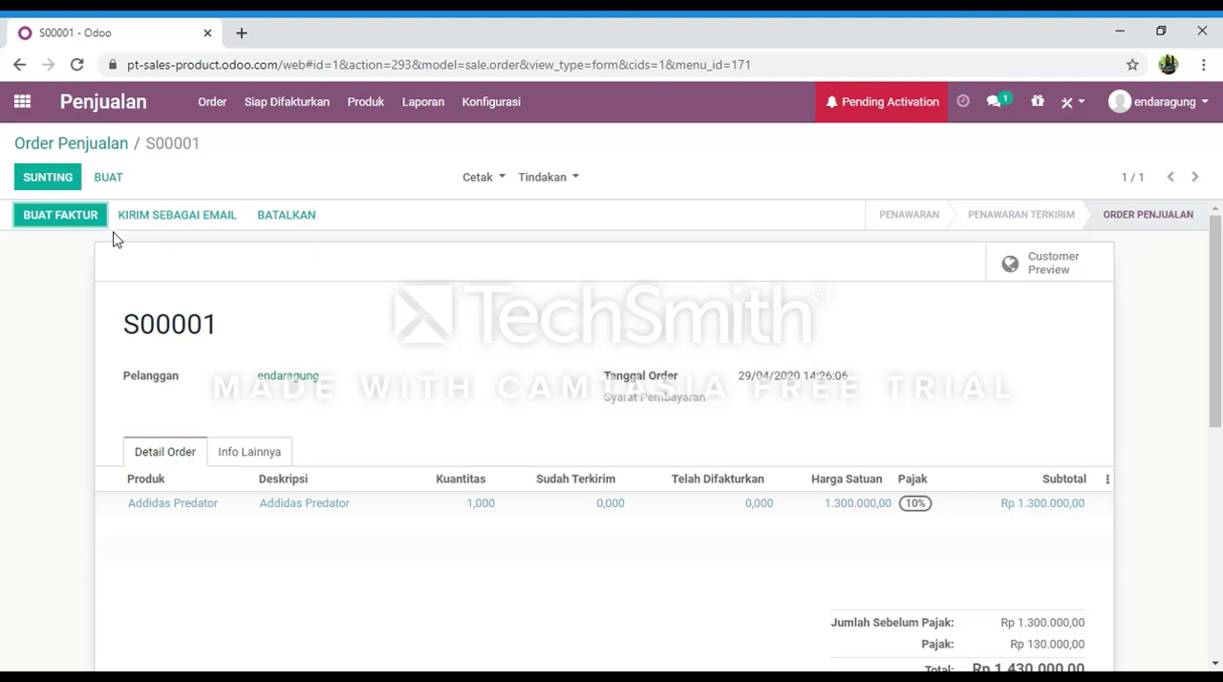
click(70, 218)
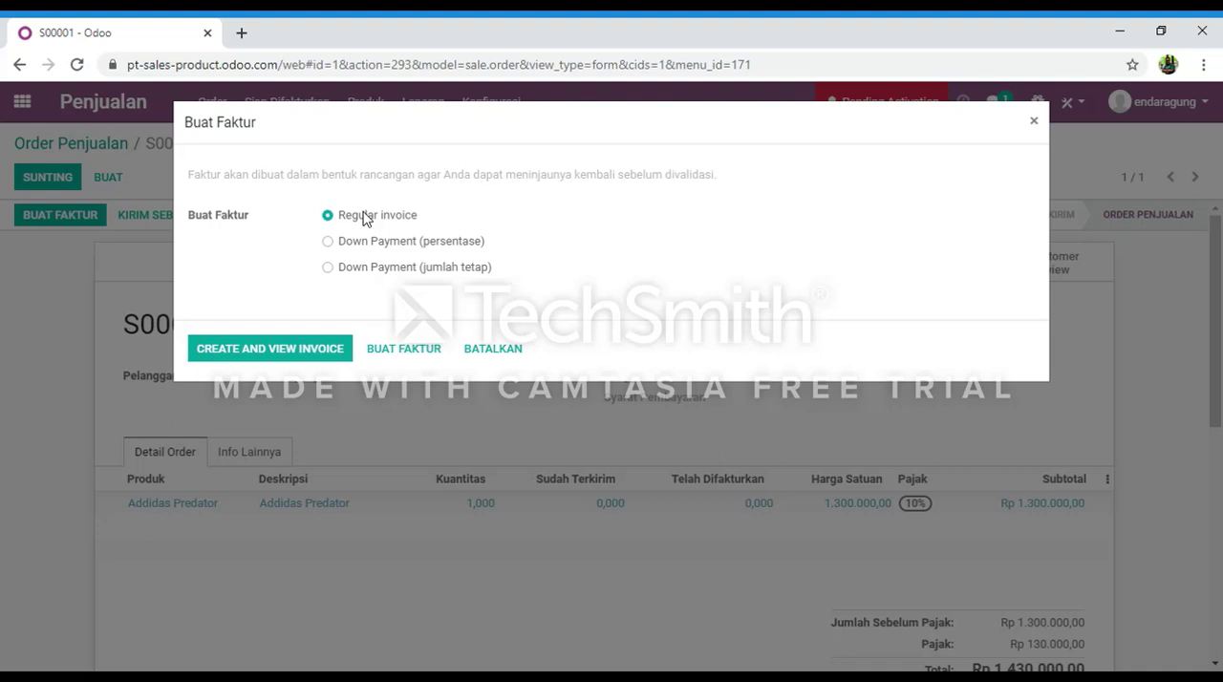
click(275, 349)
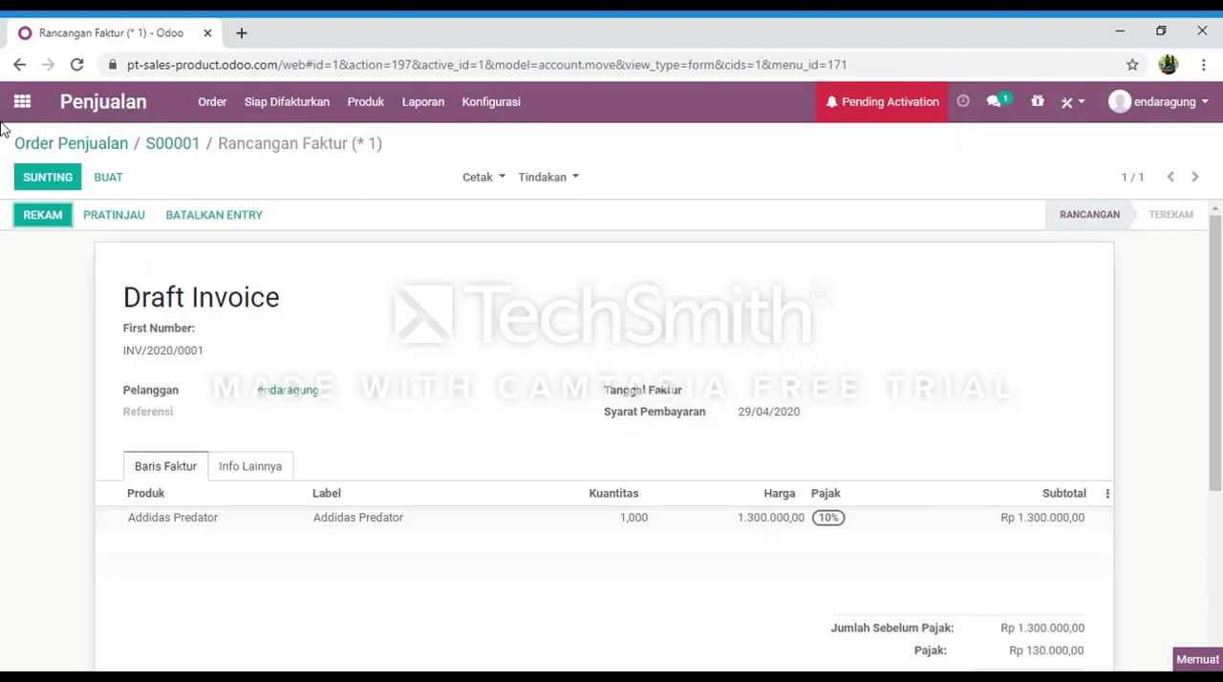
Review the draft invoice's line and totals, and post the invoice.
click(38, 218)
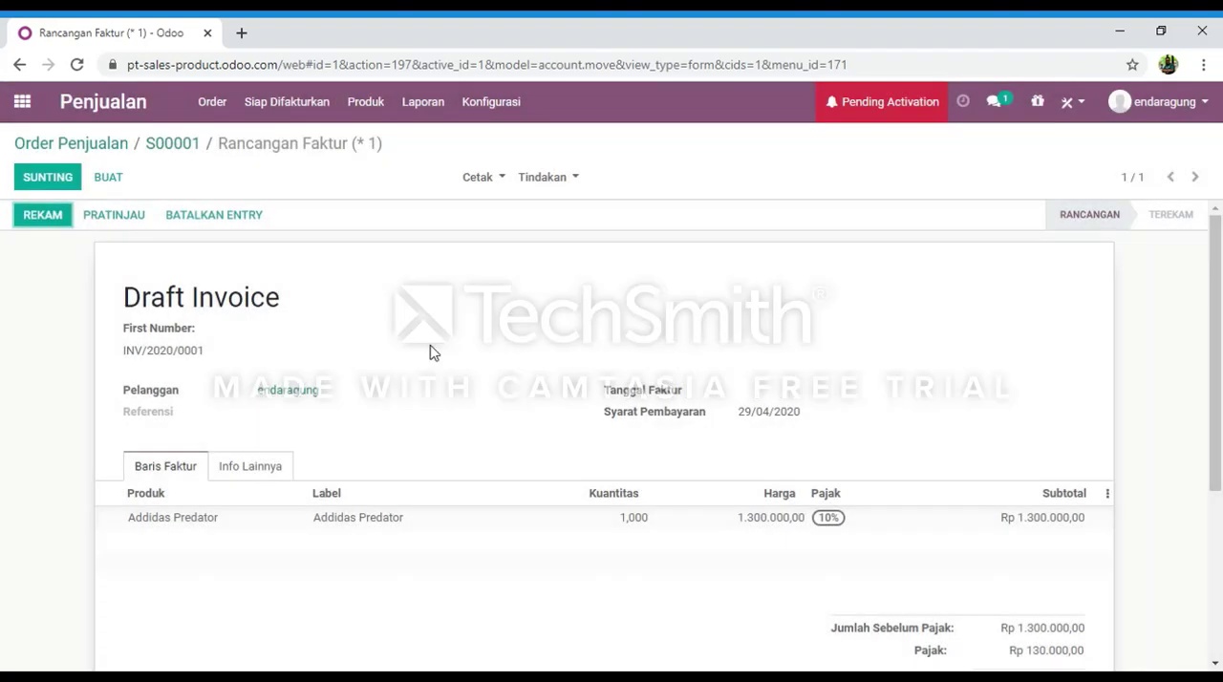
scroll(449, 380, down, 3)
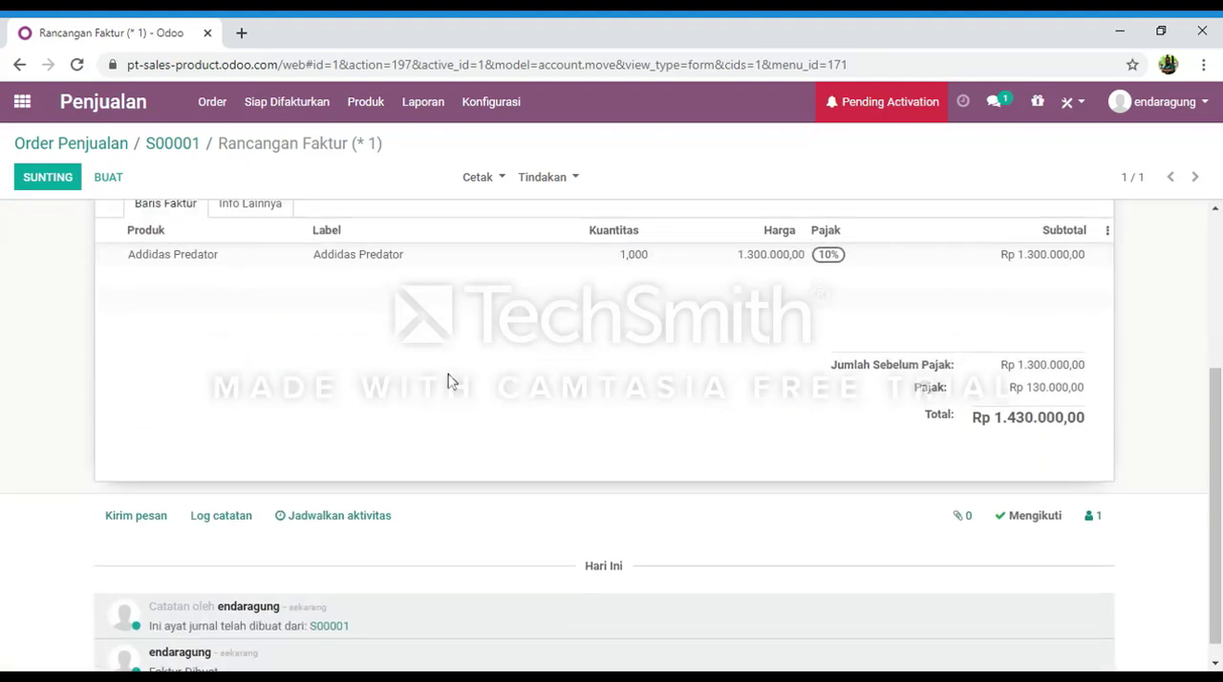
scroll(449, 380, up, 3)
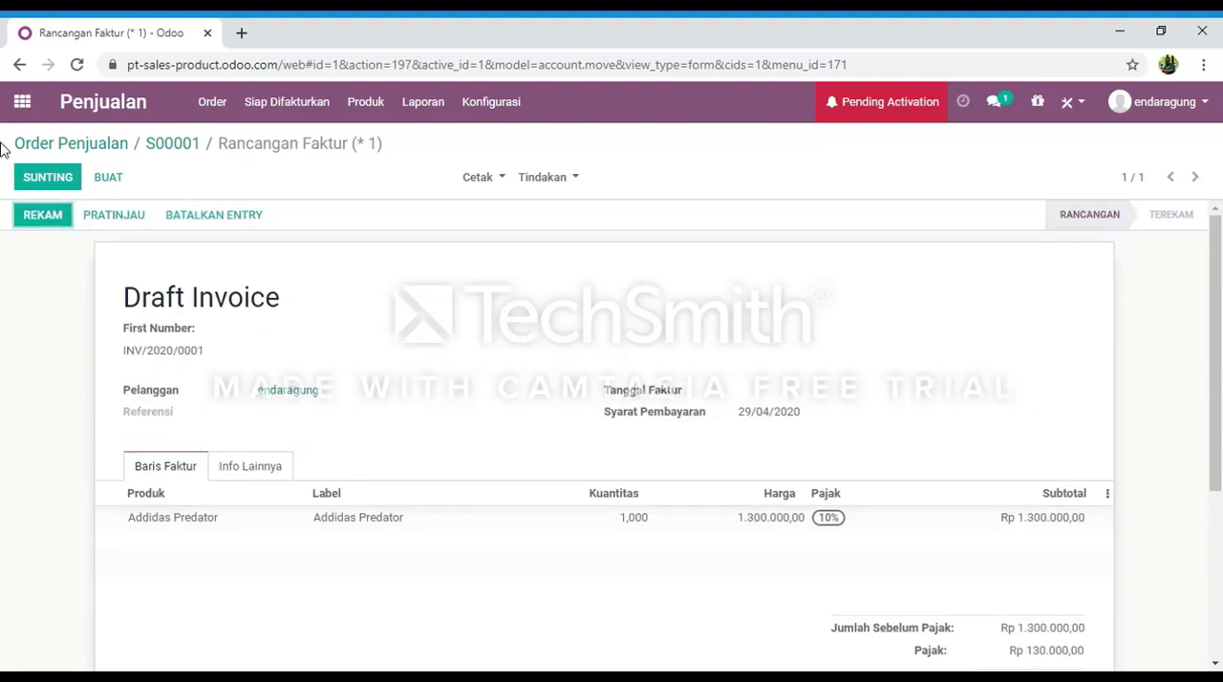
click(36, 217)
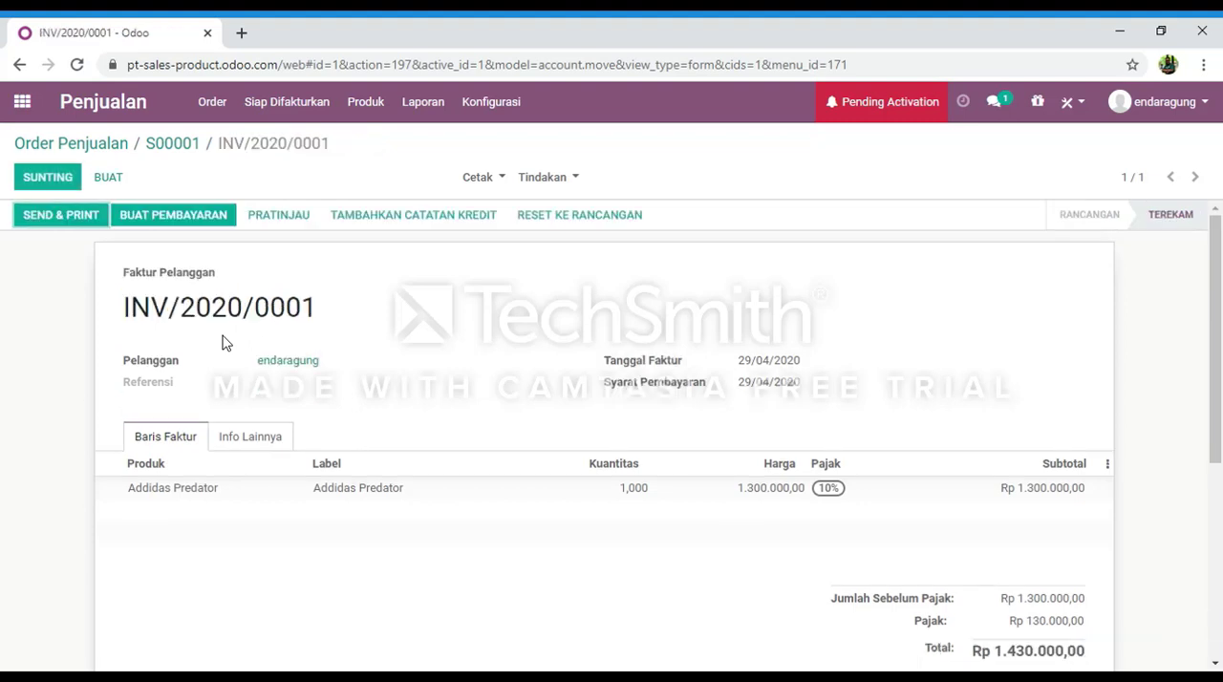
Send and print the invoice with the default e-mail message, saving the Standard document layout on A4 paper.
click(54, 226)
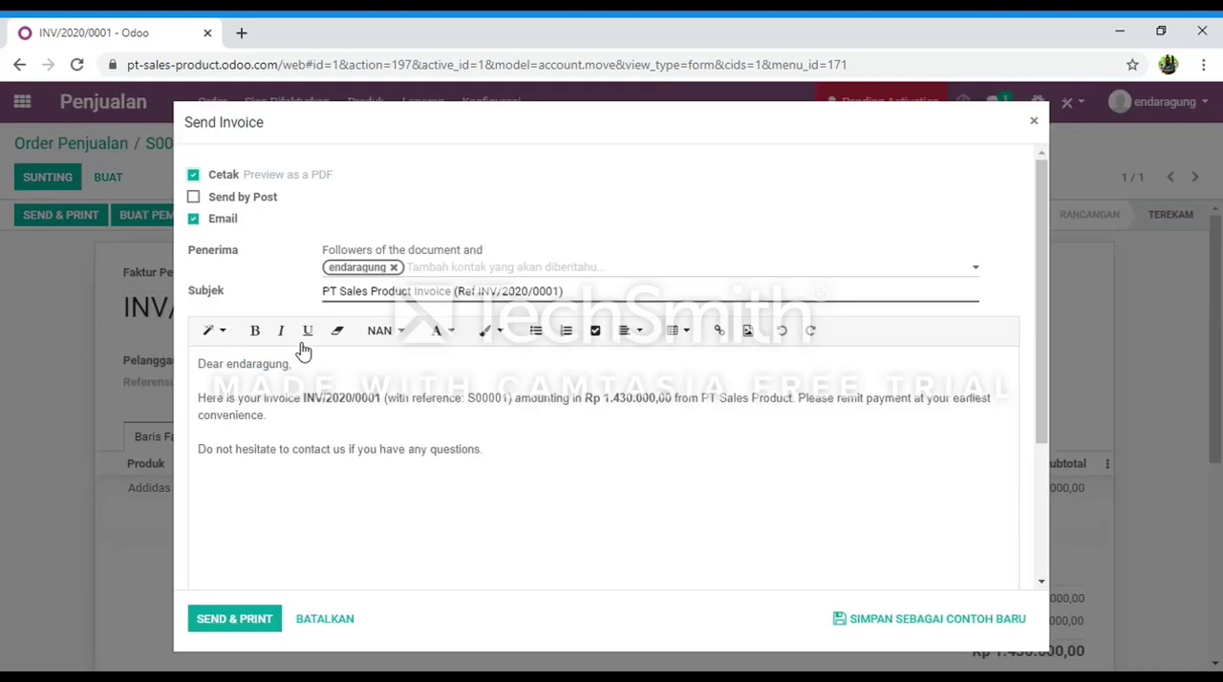
click(253, 632)
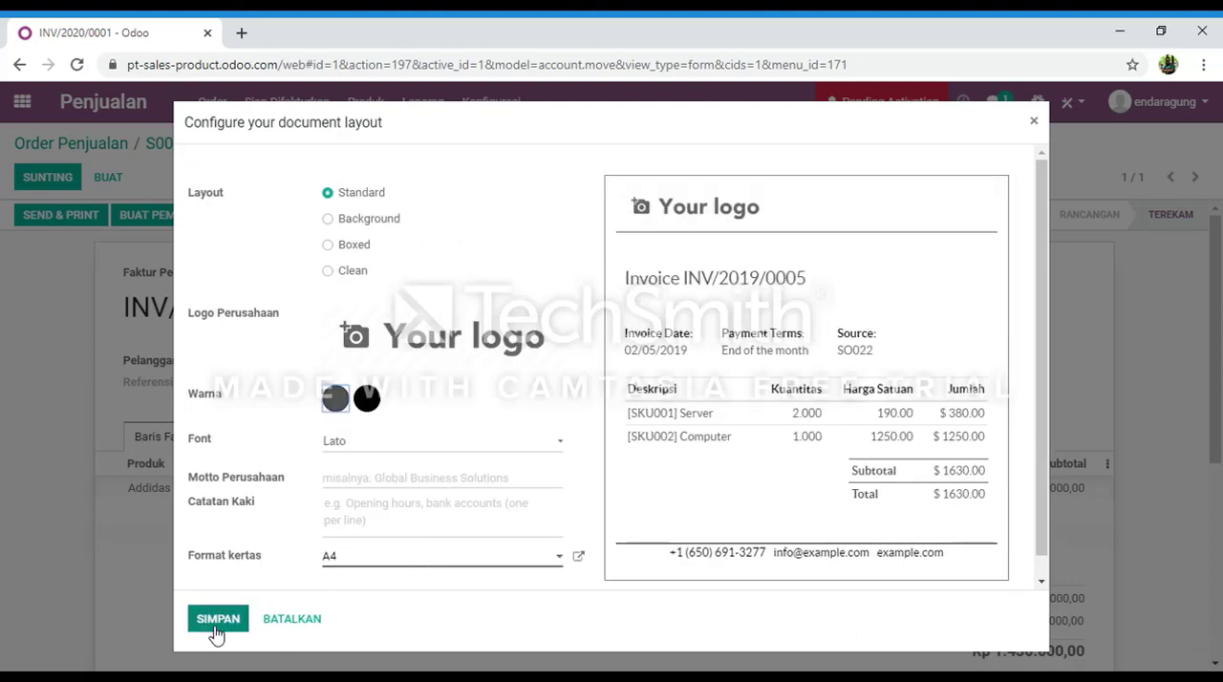
click(217, 622)
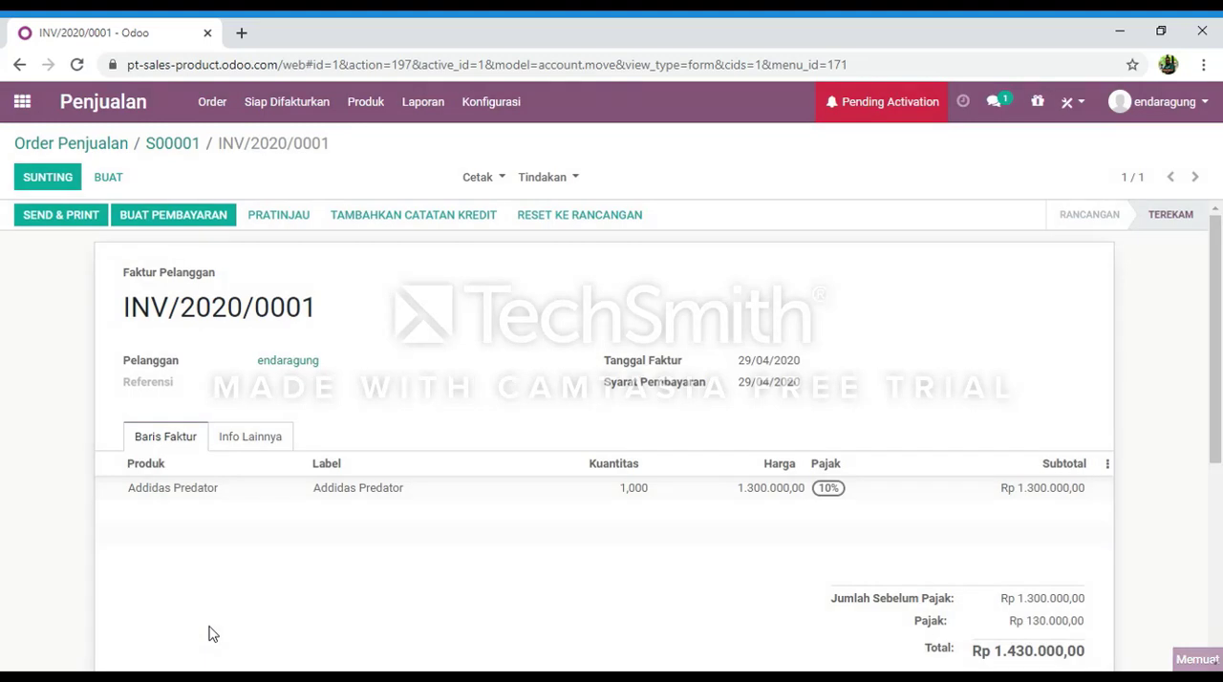
Open the downloaded invoice PDF, review its product line and totals, and return to the invoice record.
click(81, 657)
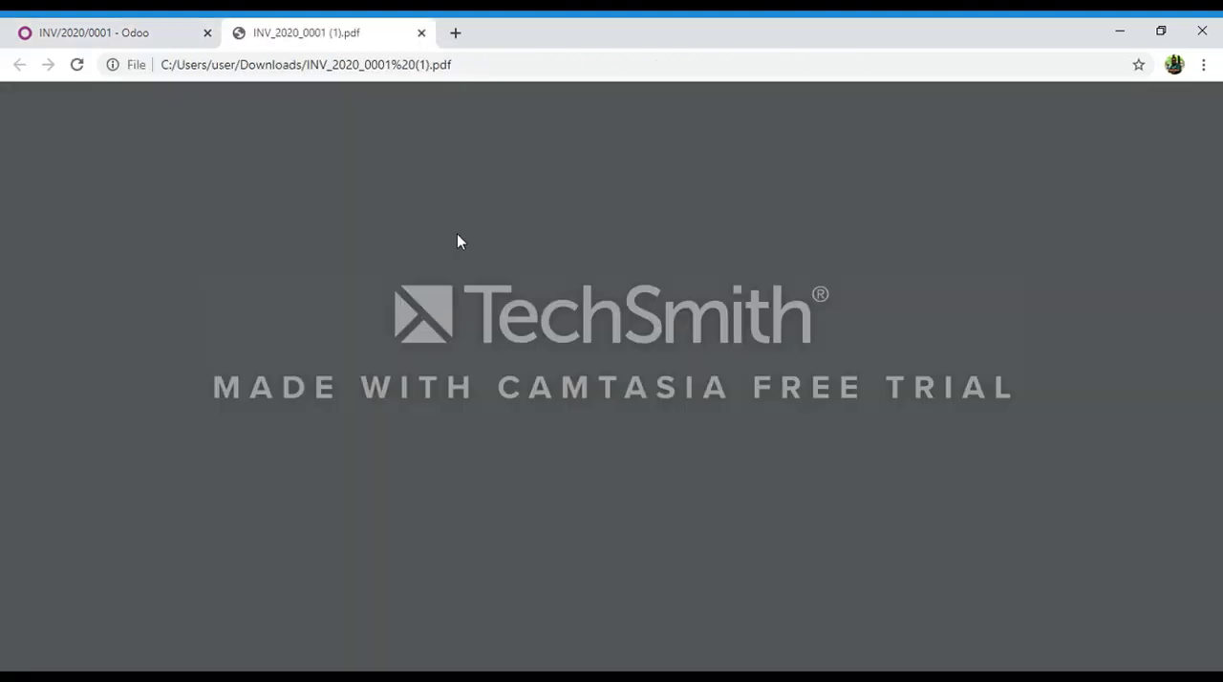
scroll(394, 230, down, 3)
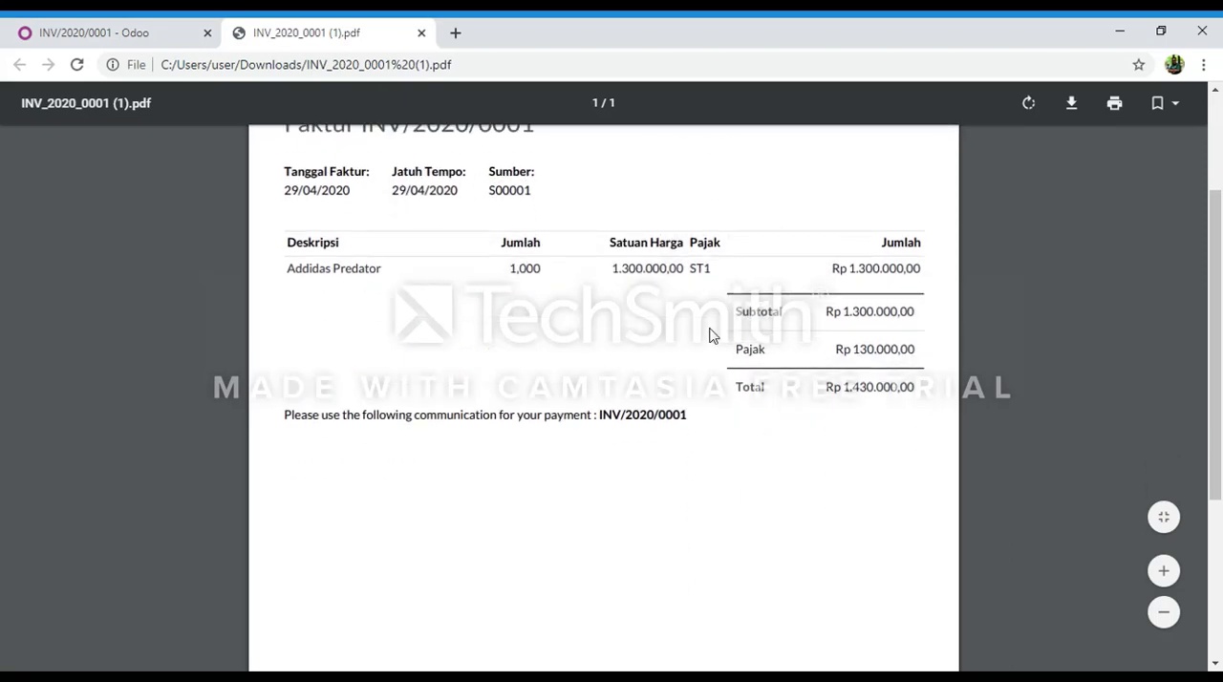
scroll(709, 336, up, 3)
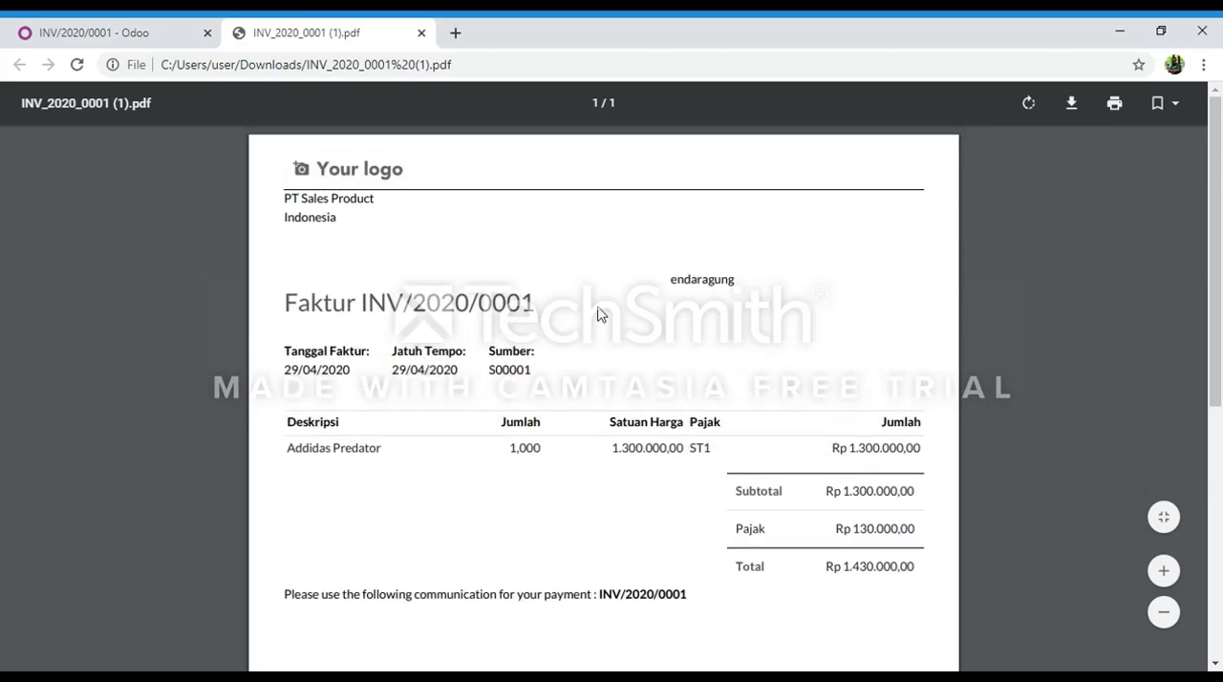
scroll(641, 328, down, 2)
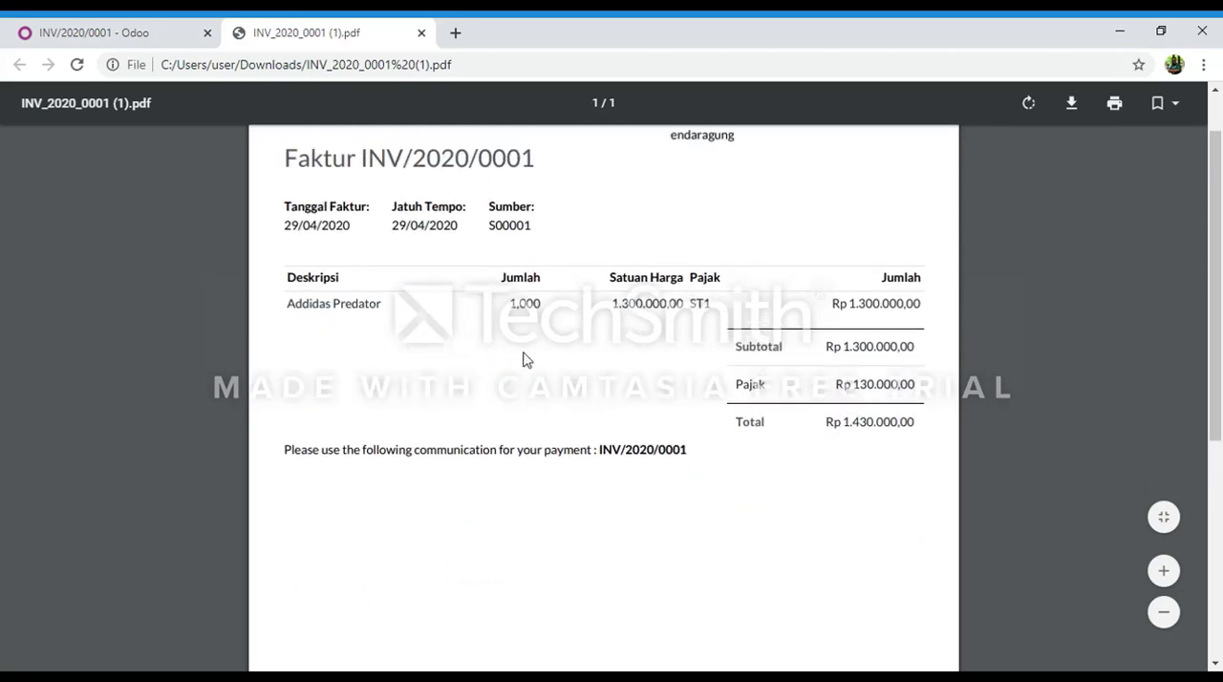
scroll(523, 359, up, 2)
click(103, 34)
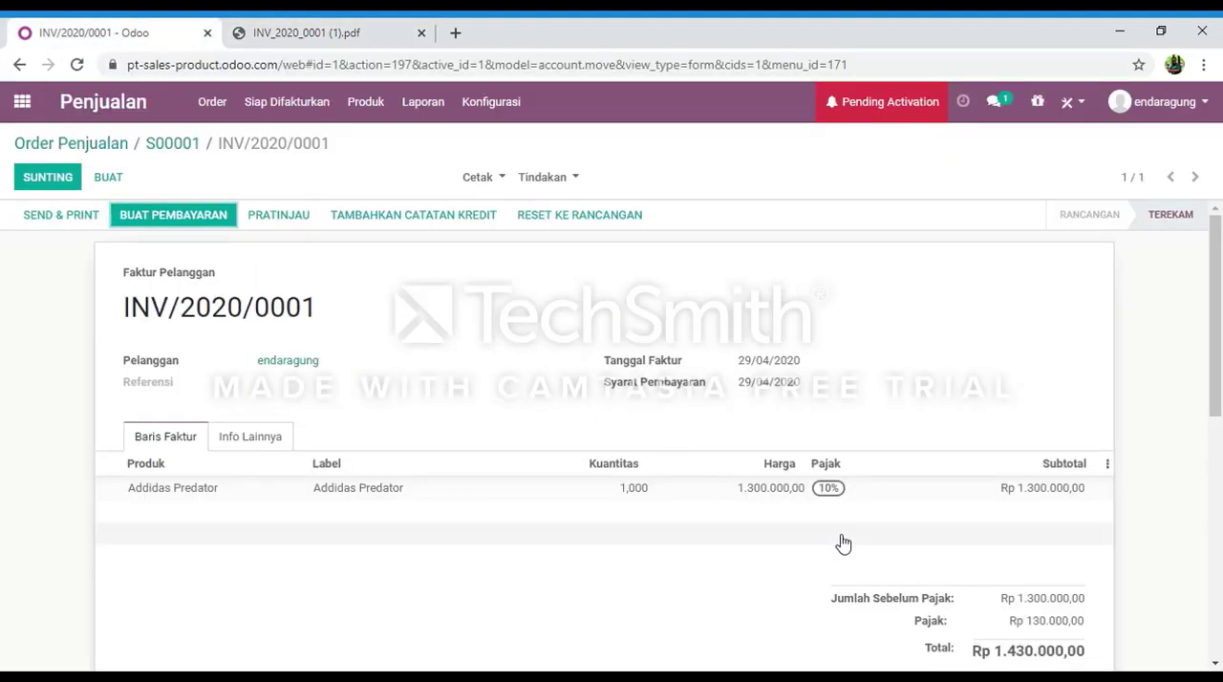
Register and validate a Rp 1.430.000,00 payment through the Bank (IDR) journal, and review the invoice's payment details.
click(200, 216)
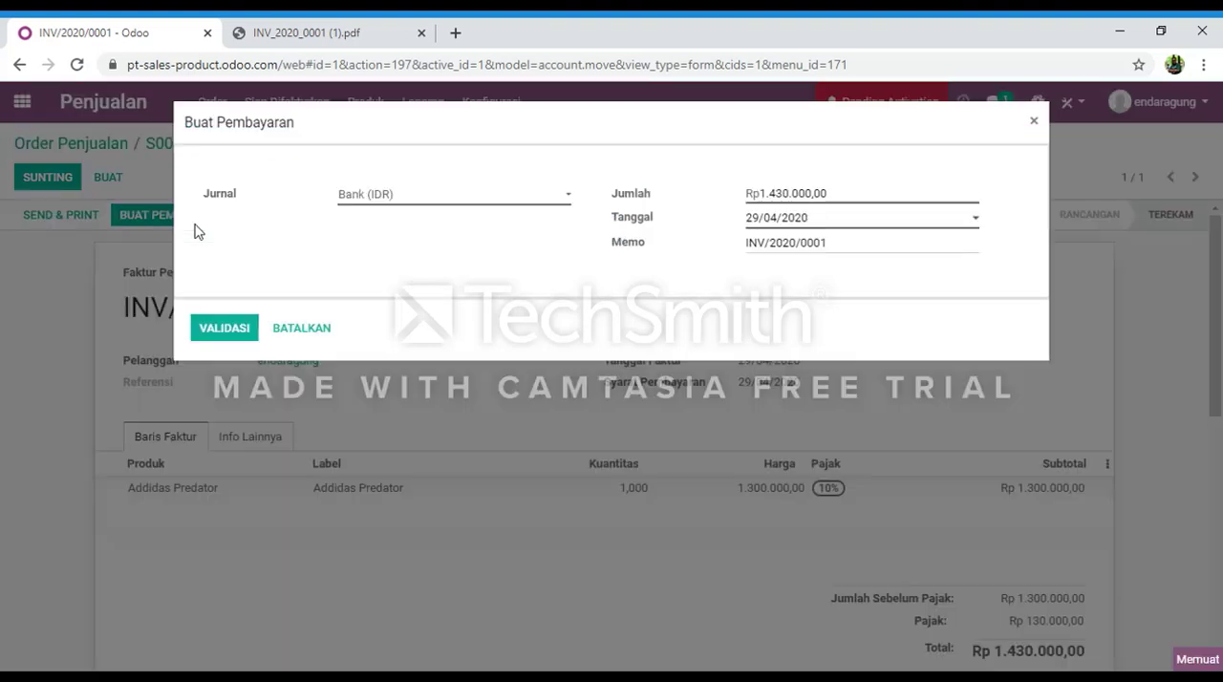
click(214, 340)
click(195, 335)
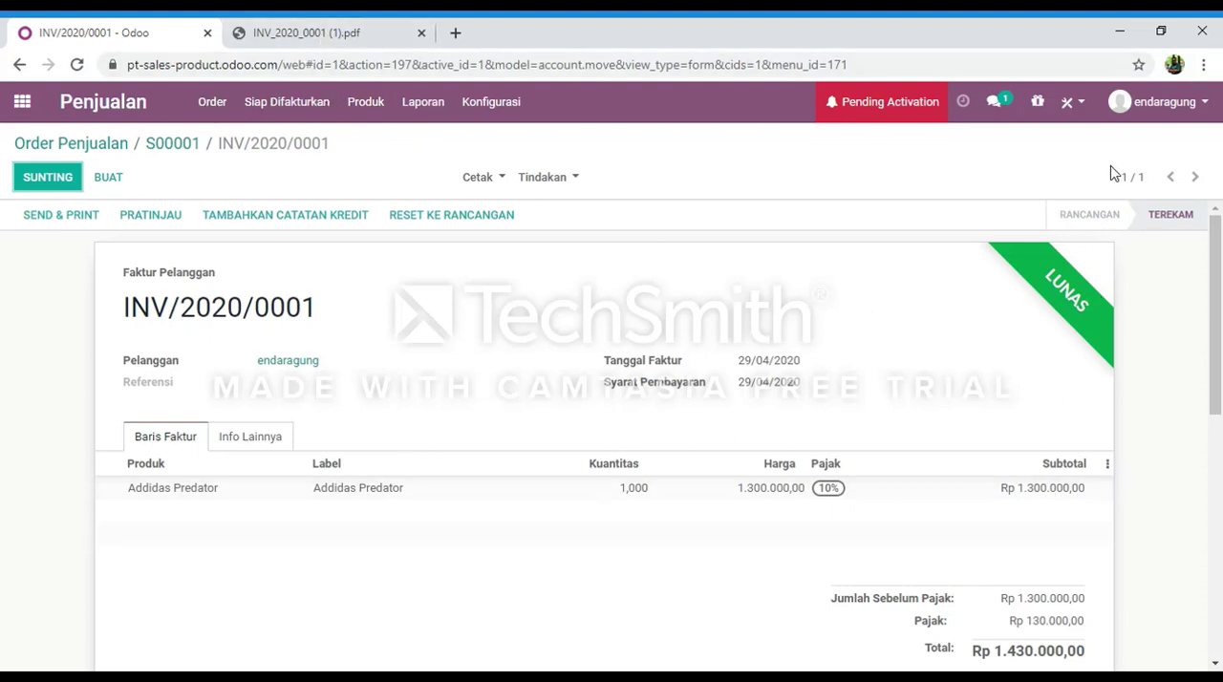
scroll(507, 379, down, 2)
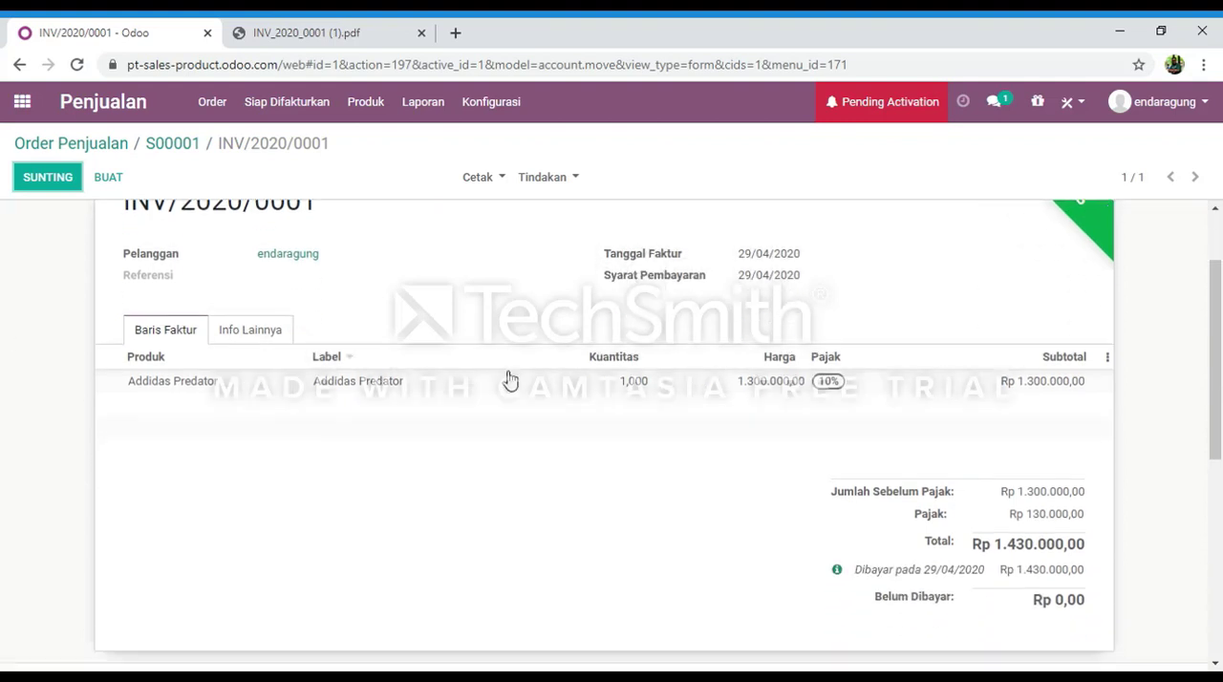
scroll(719, 294, up, 2)
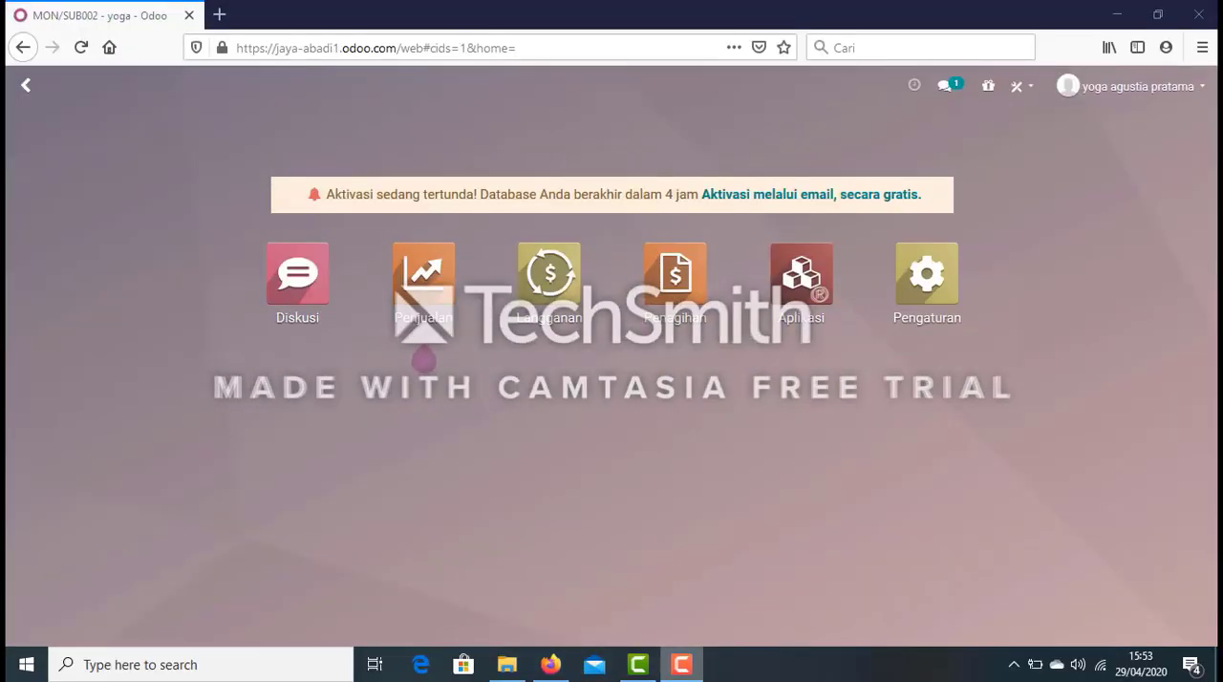
click(679, 668)
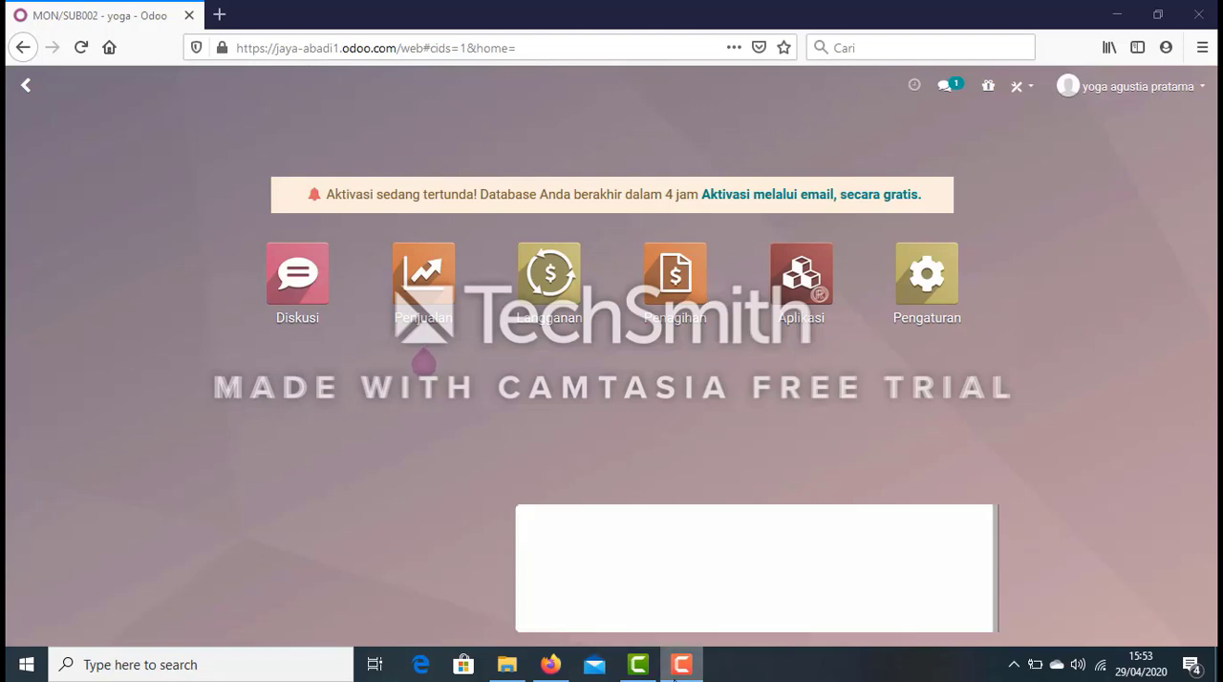
click(558, 478)
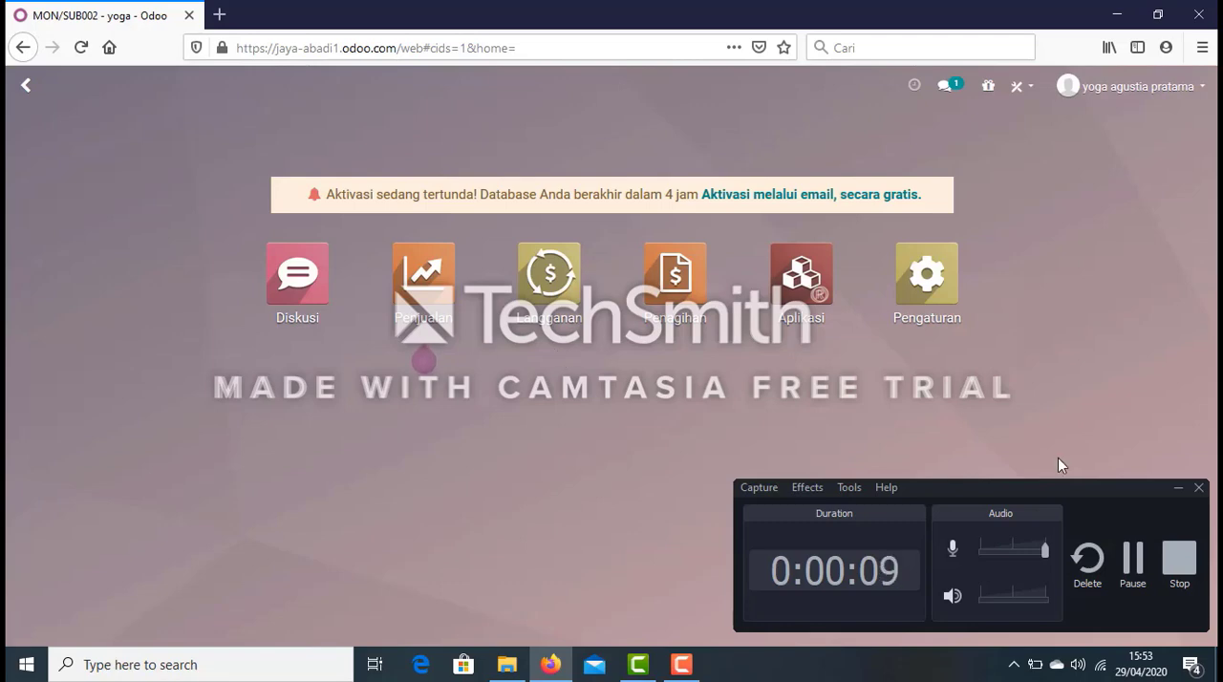
click(1177, 486)
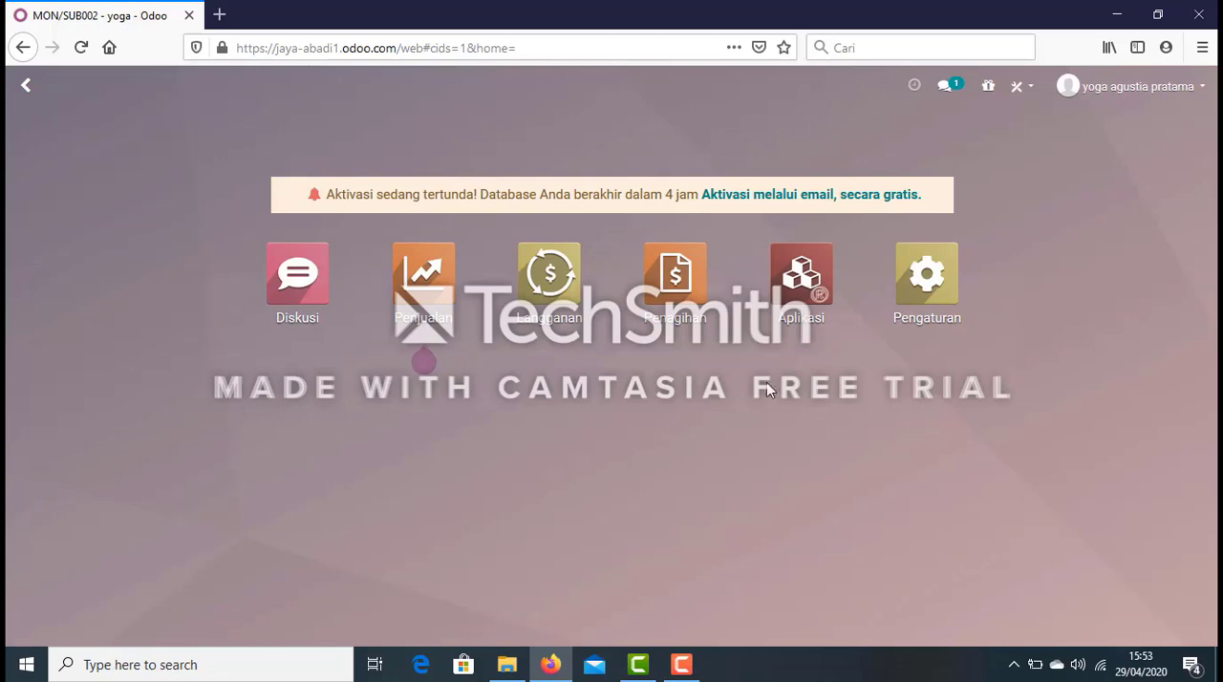
Start a new subscription in Langganan, enter the customer's name and set the close reason to Subscription is too expensive.
click(559, 311)
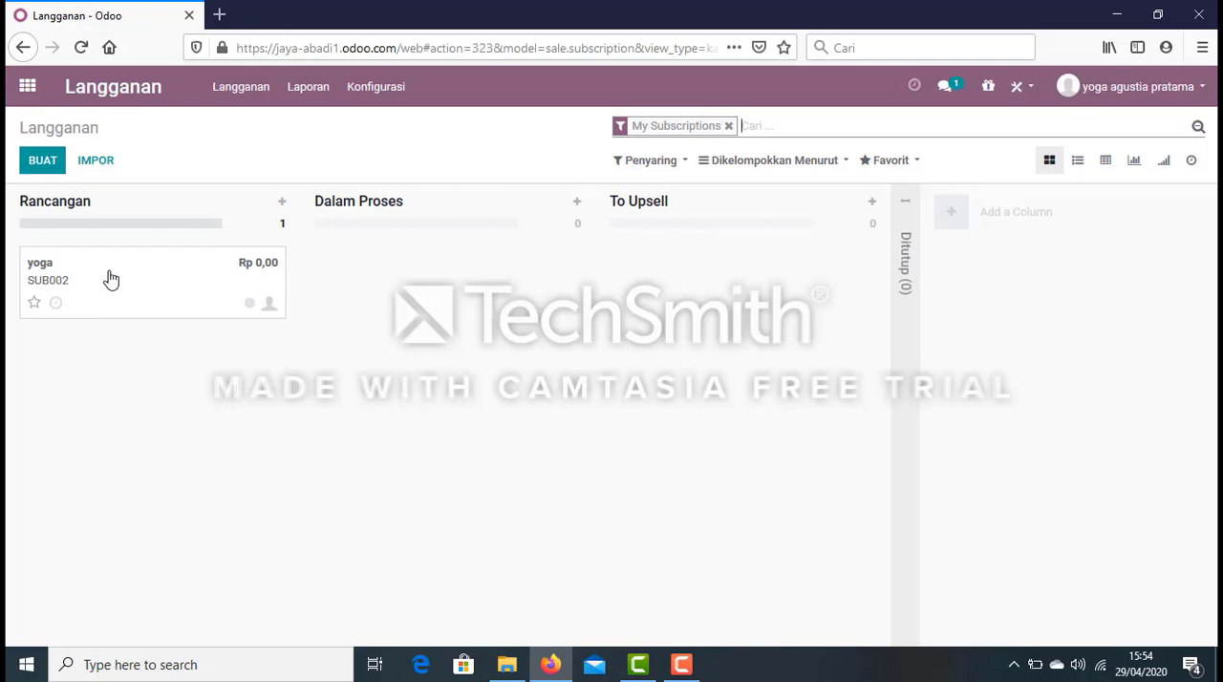
click(43, 163)
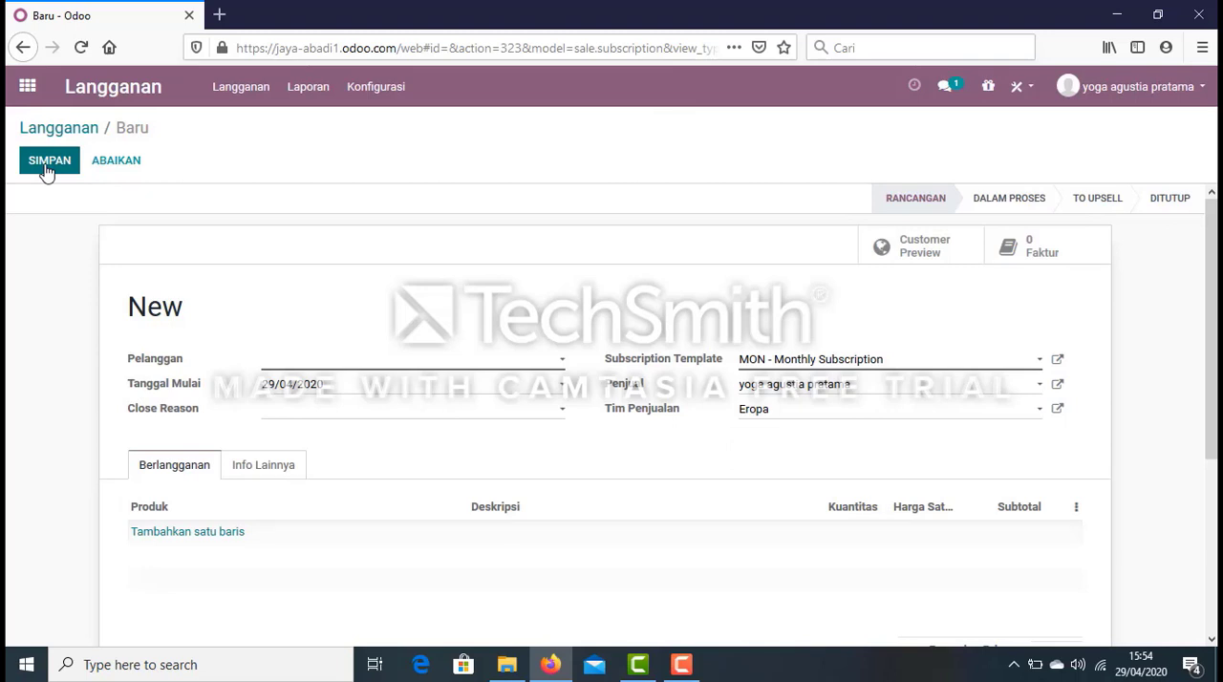
text(tito)
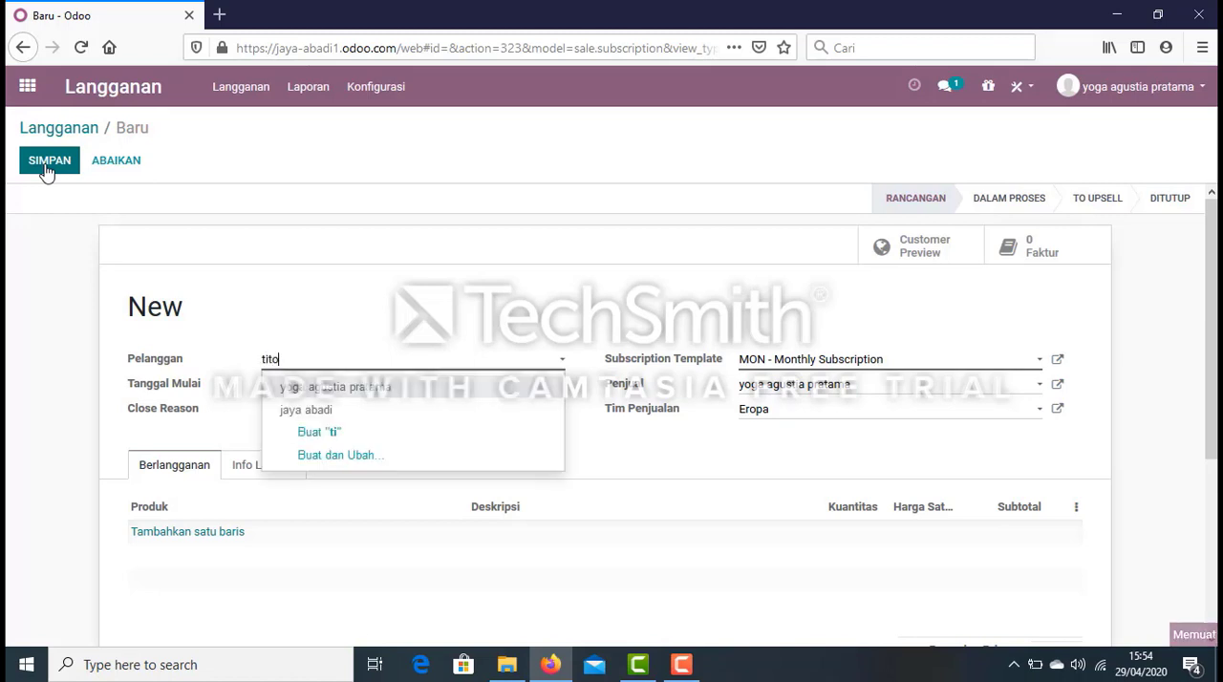
key(Return)
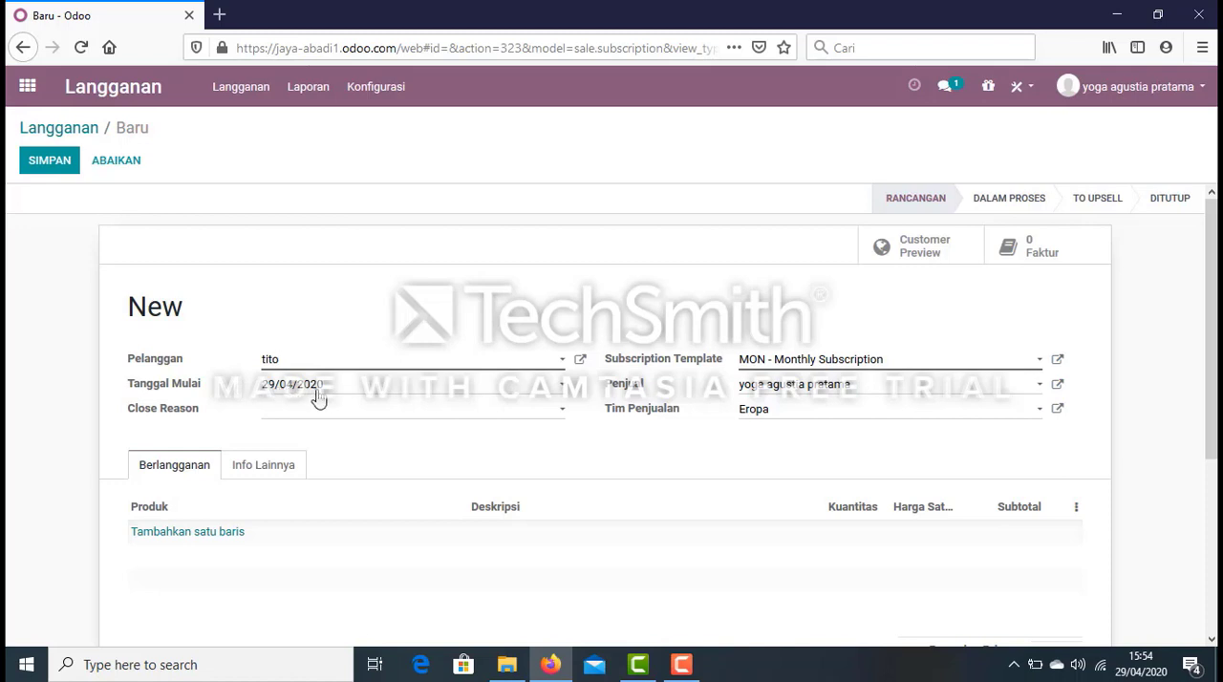
click(564, 417)
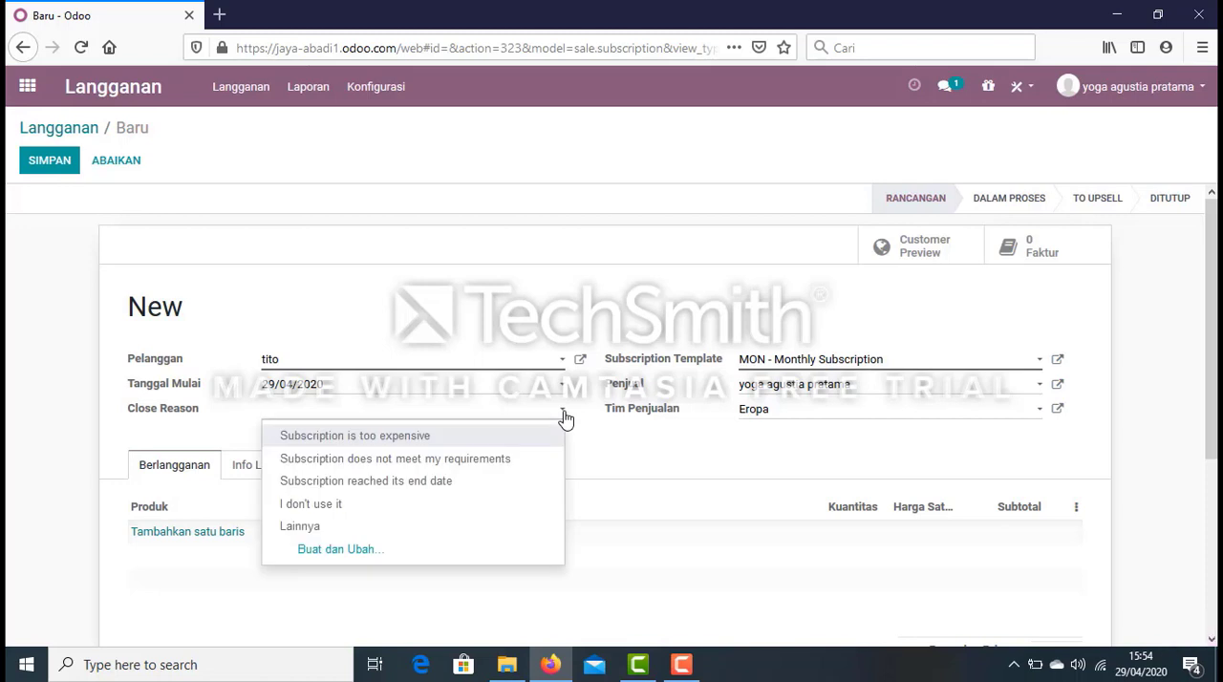
click(445, 445)
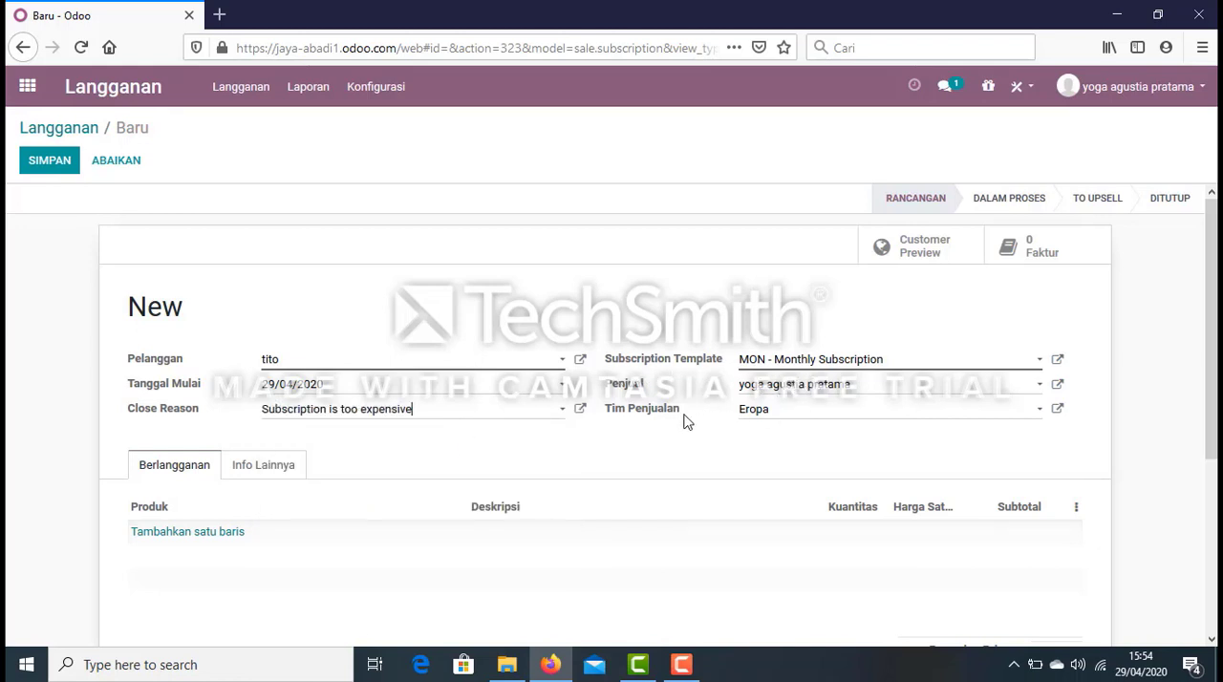
Look over the subscription's product section and advance its stage through Dalam Proses to To Upsell.
scroll(1115, 354, down, 1)
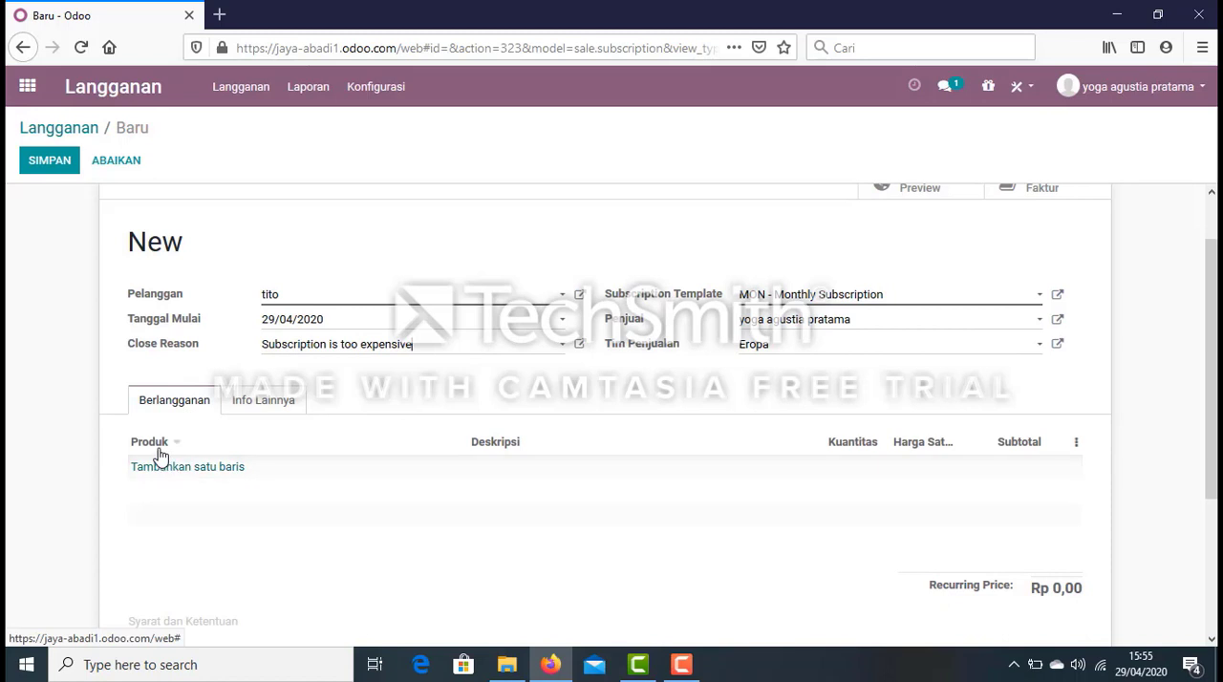
click(177, 443)
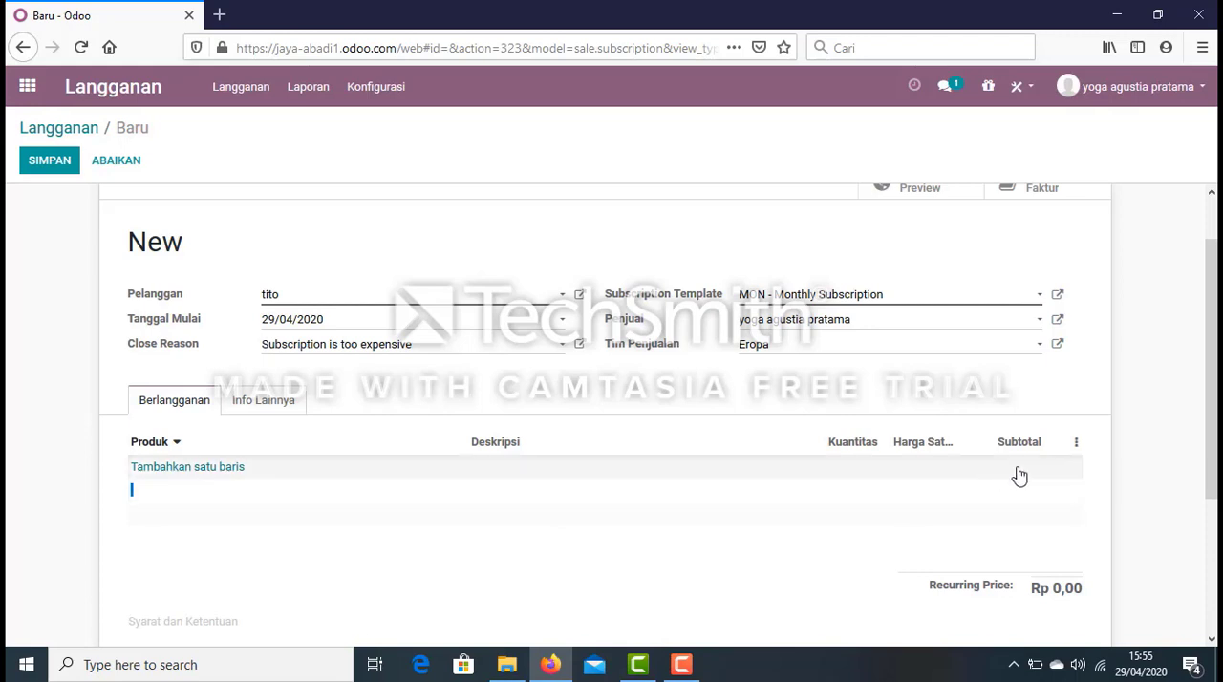
drag(1216, 451, 1215, 531)
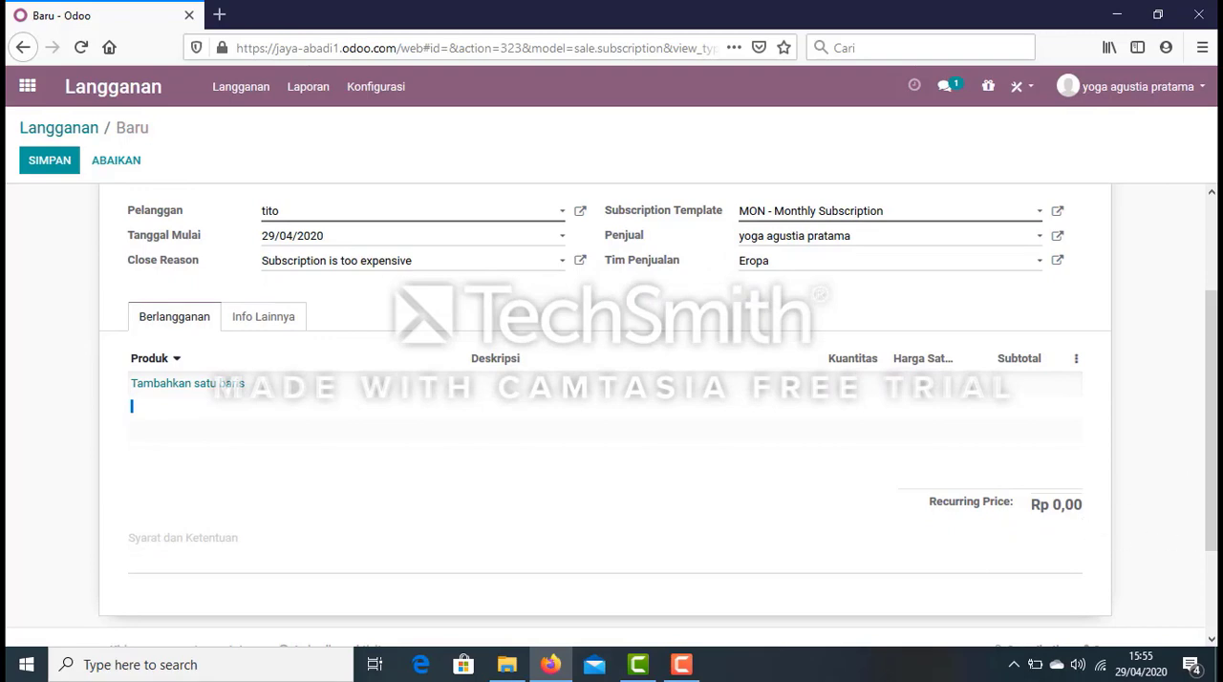
scroll(612, 411, up, 2)
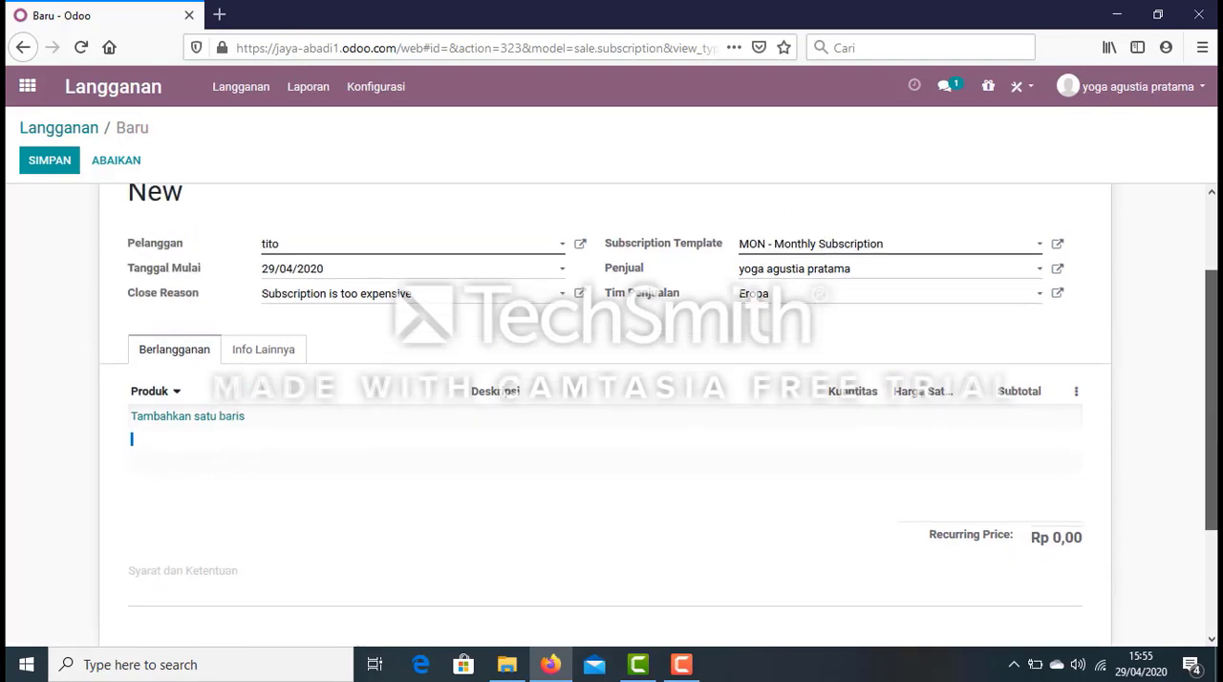
mouse_move(1213, 291)
mouse_down()
mouse_move(1213, 322)
mouse_move(1214, 269)
mouse_up()
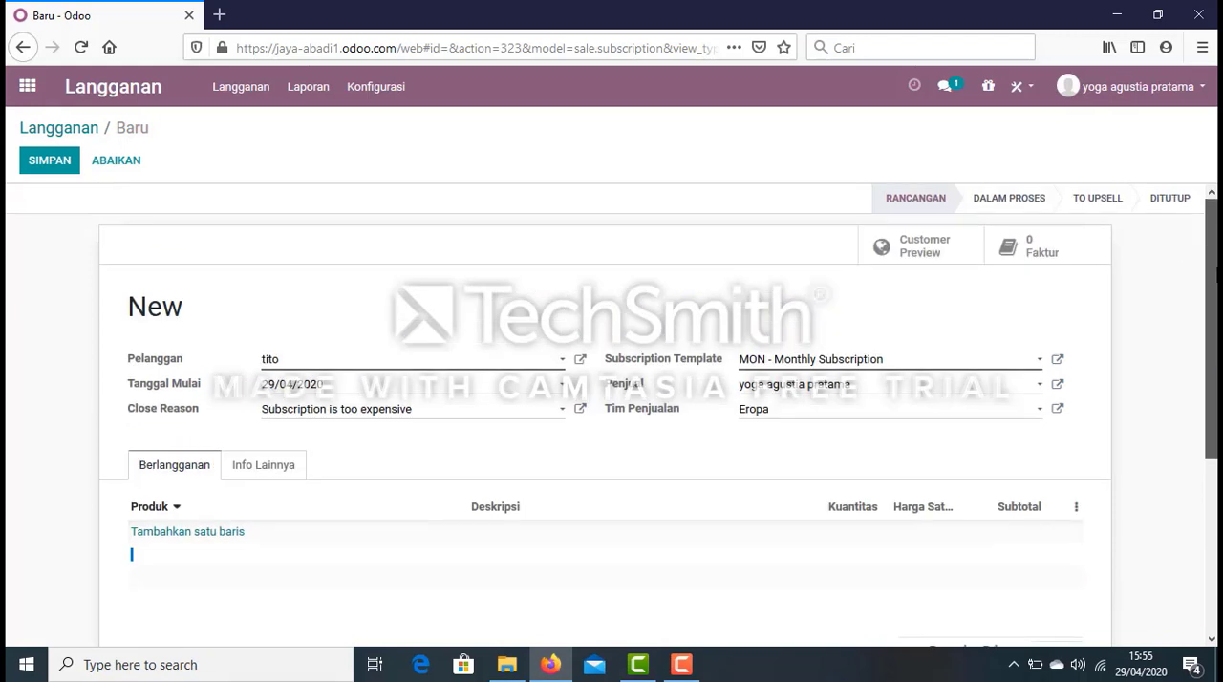
click(1005, 203)
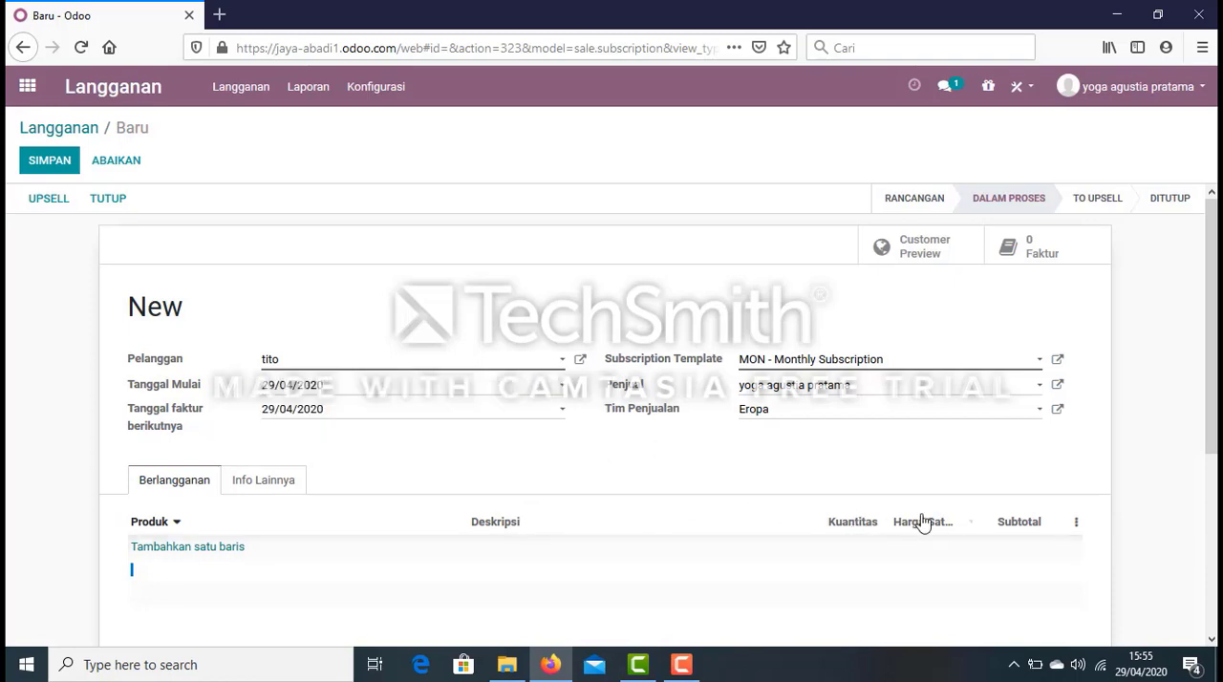
click(1107, 205)
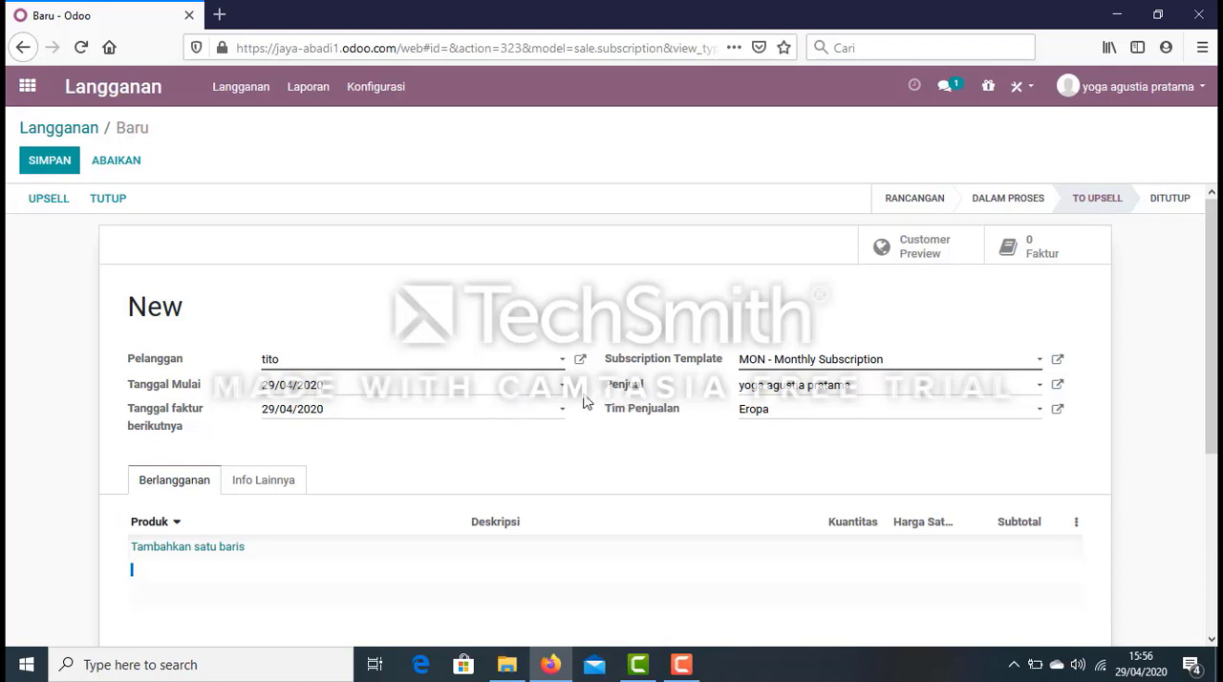
Check the subscription's other information, including its reference, and save the subscription.
drag(1214, 341, 1214, 376)
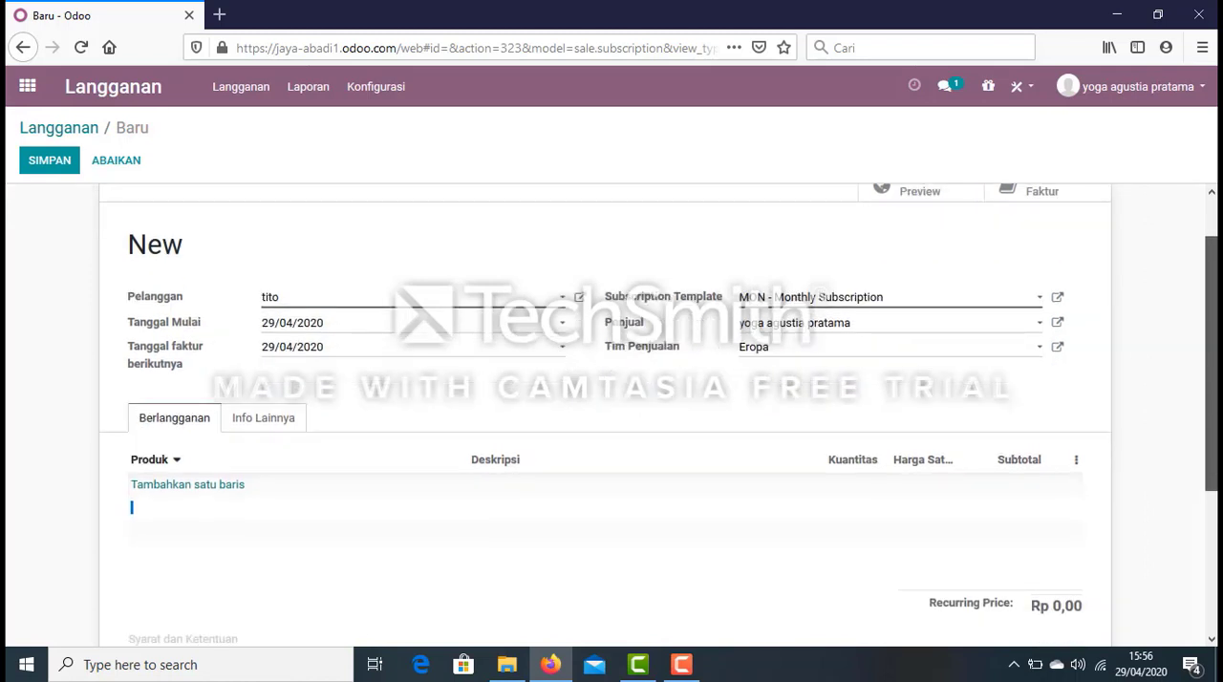
scroll(604, 415, up, 2)
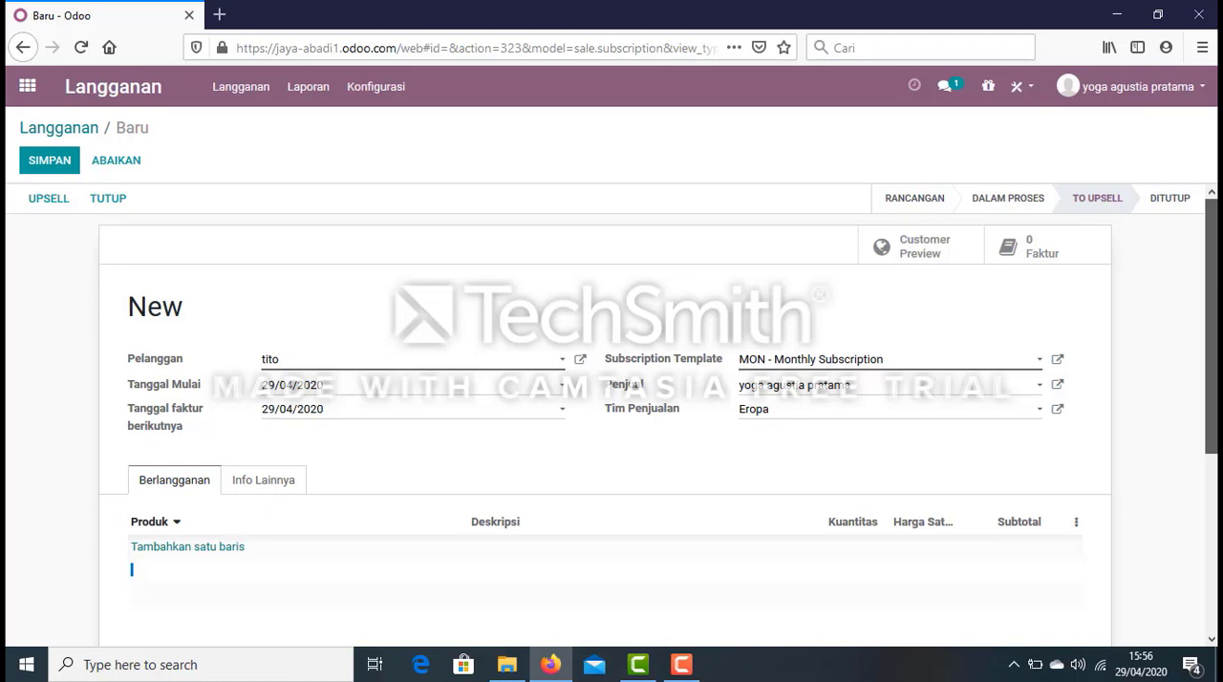
click(256, 486)
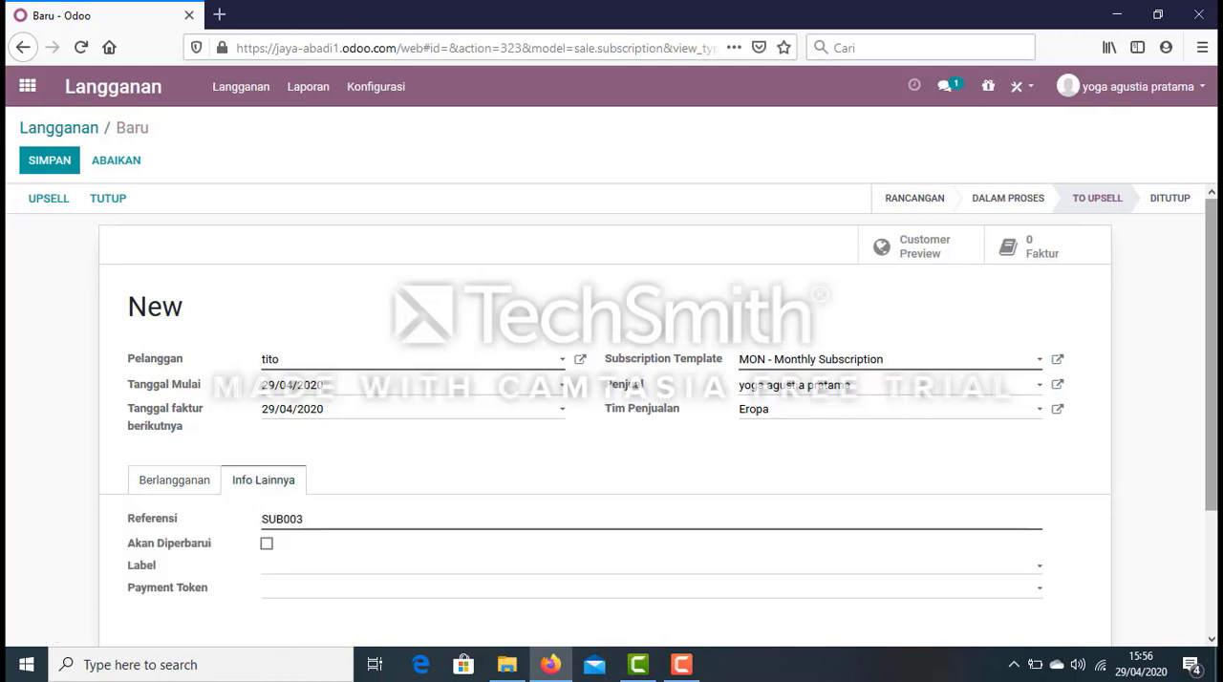
drag(1211, 373, 1215, 348)
click(76, 165)
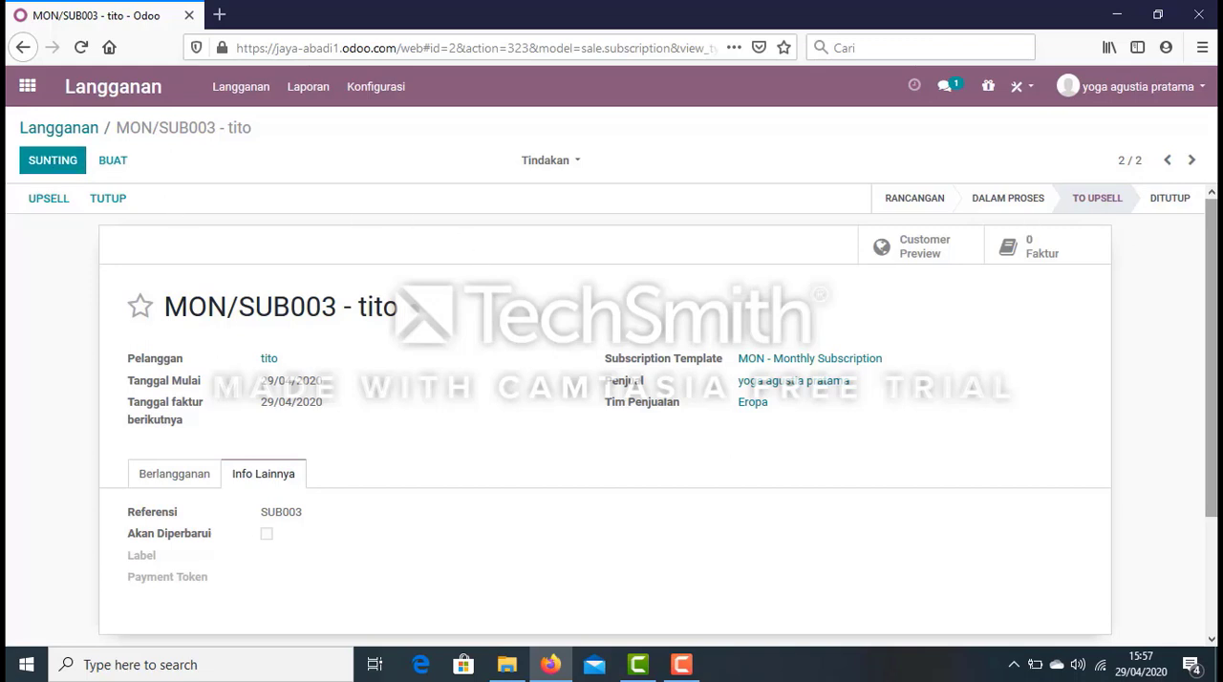
Look over the saved subscription's details and its product lines.
drag(1212, 354, 1211, 362)
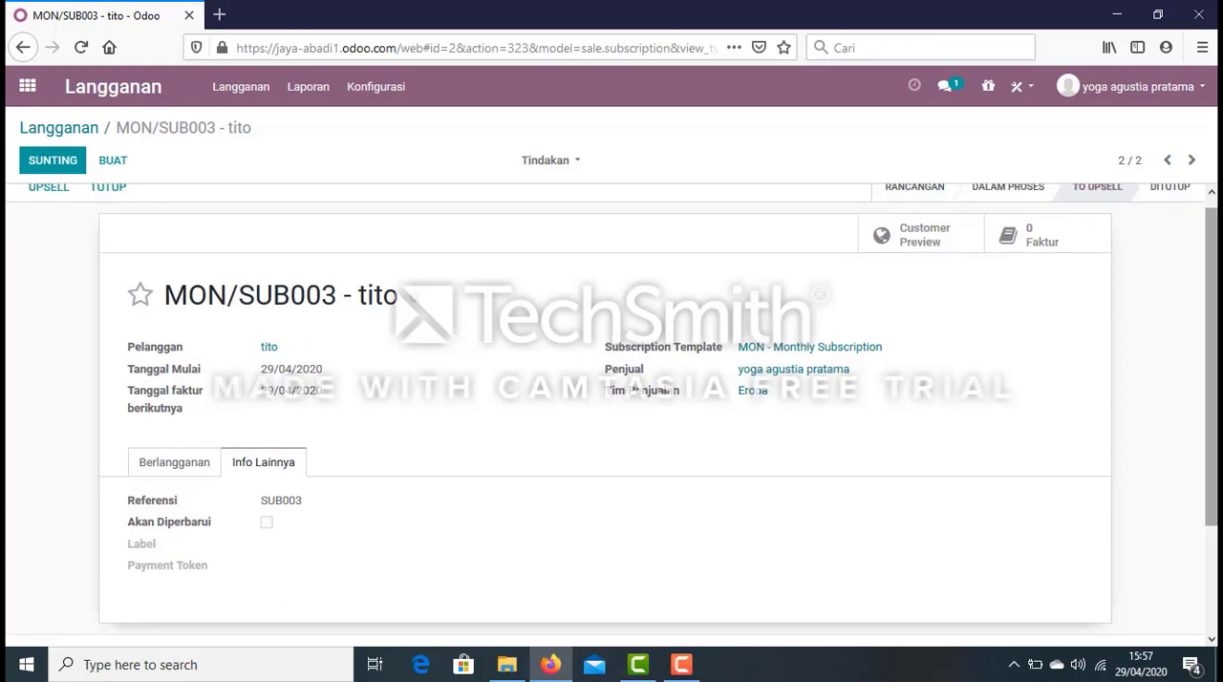
click(136, 295)
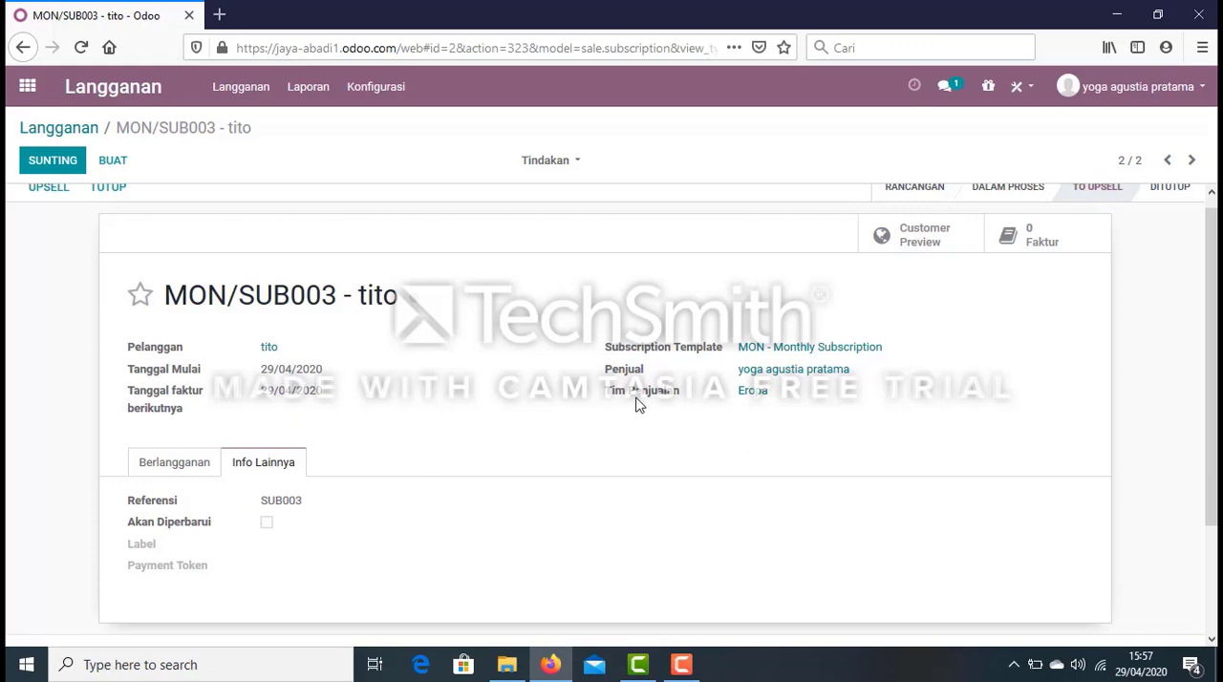
click(171, 467)
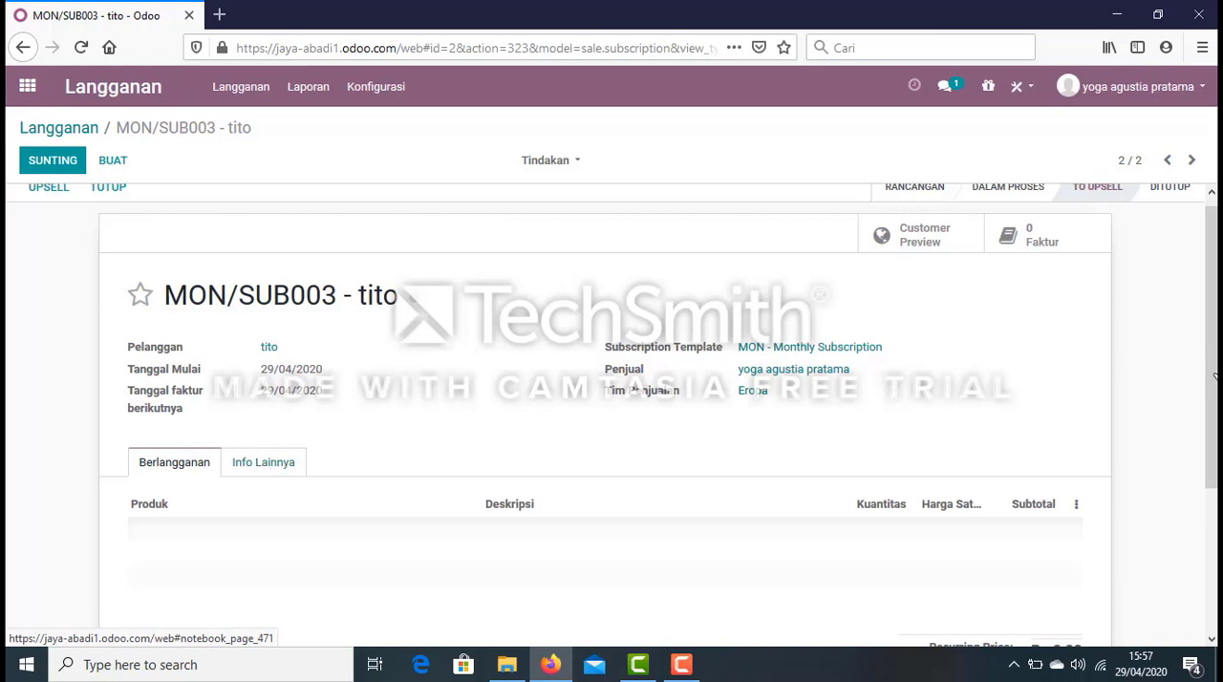
Look over the monthly subscription's details and product lines, open the record for editing and save it.
scroll(1215, 380, down, 1)
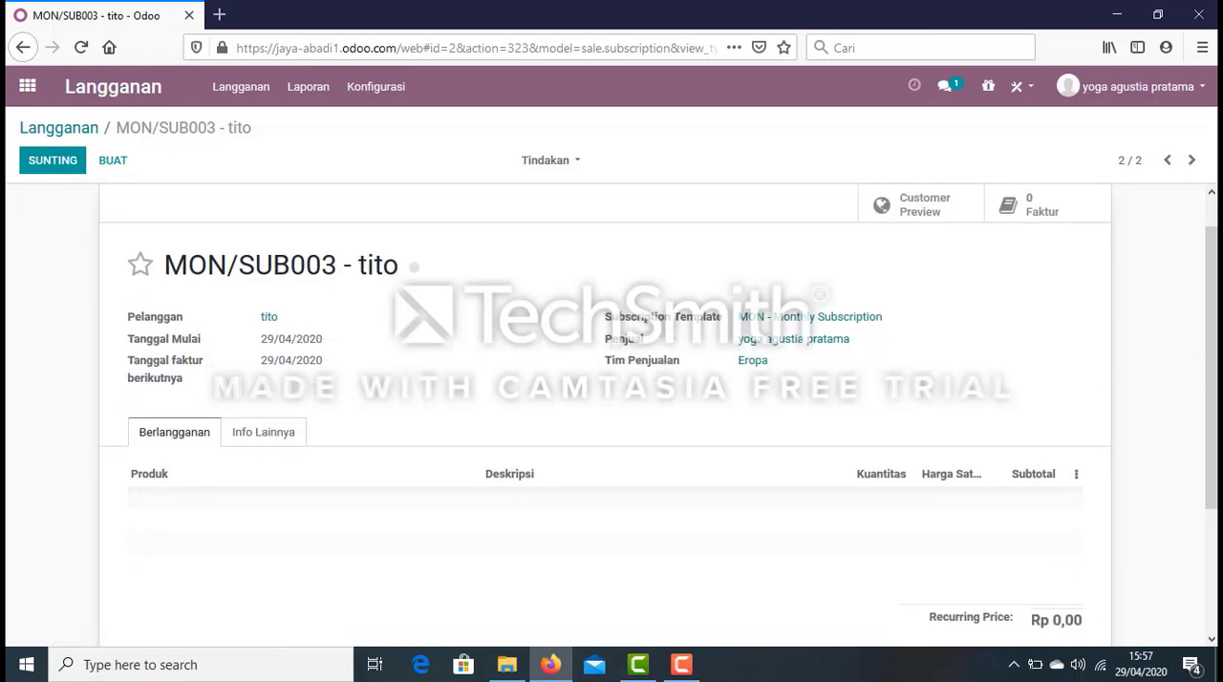
scroll(1216, 379, up, 1)
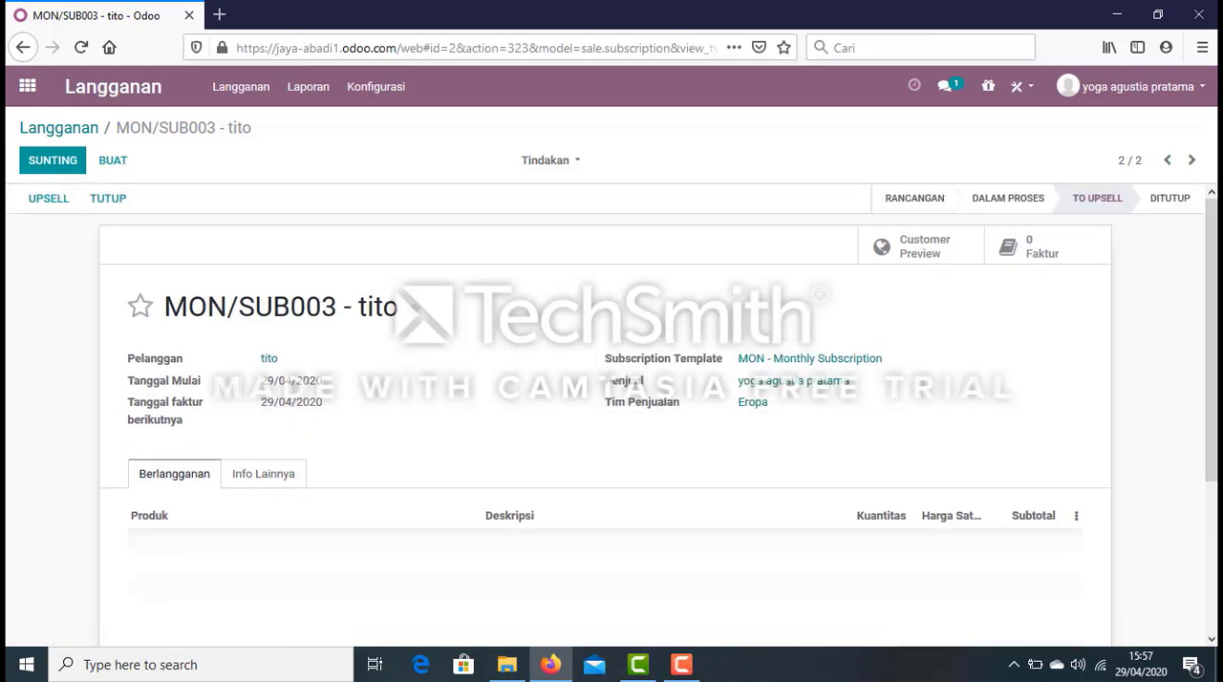
click(67, 167)
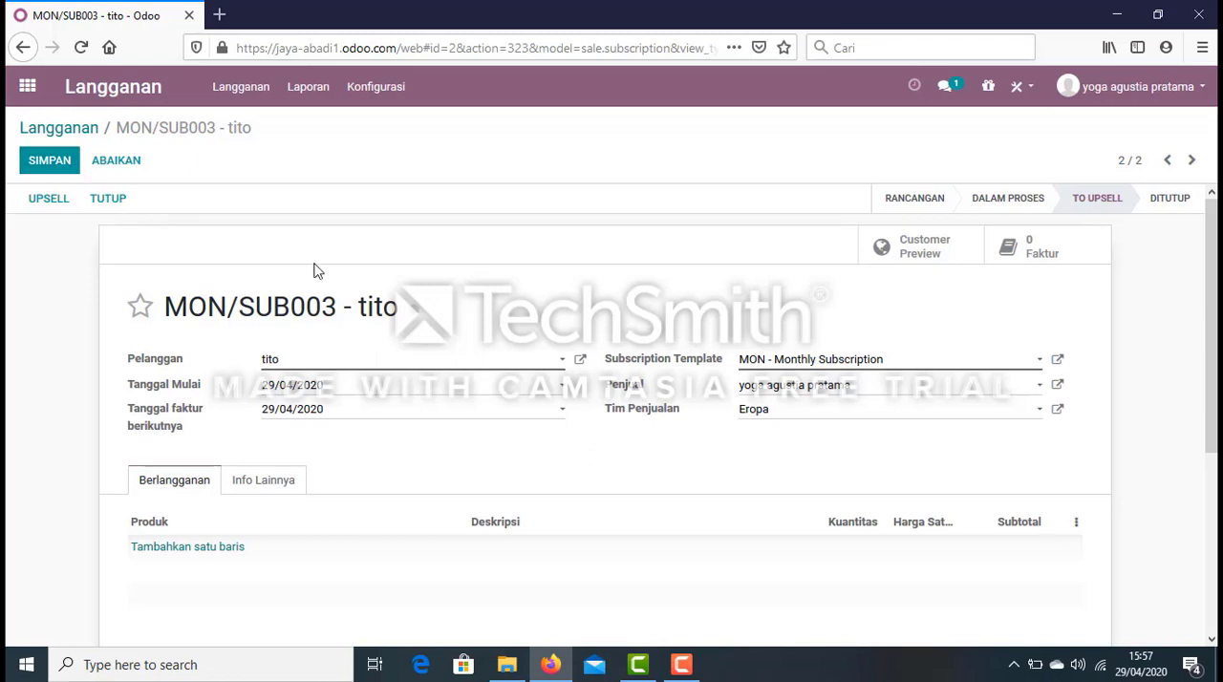
click(41, 171)
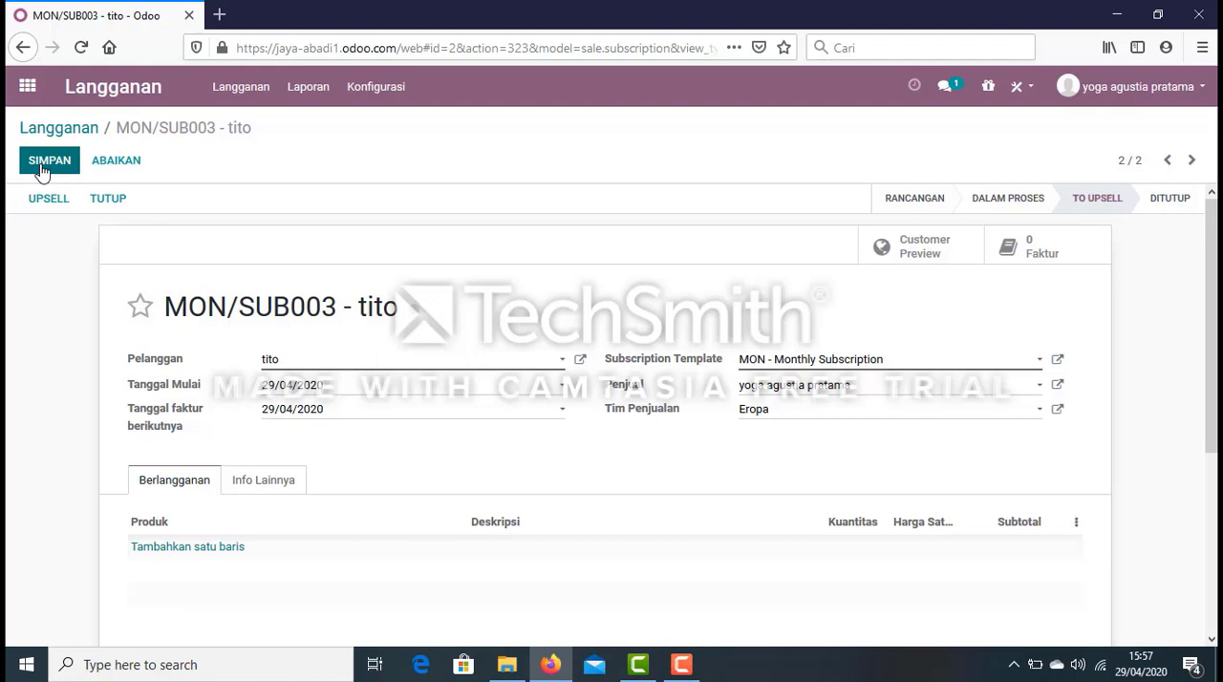
click(41, 171)
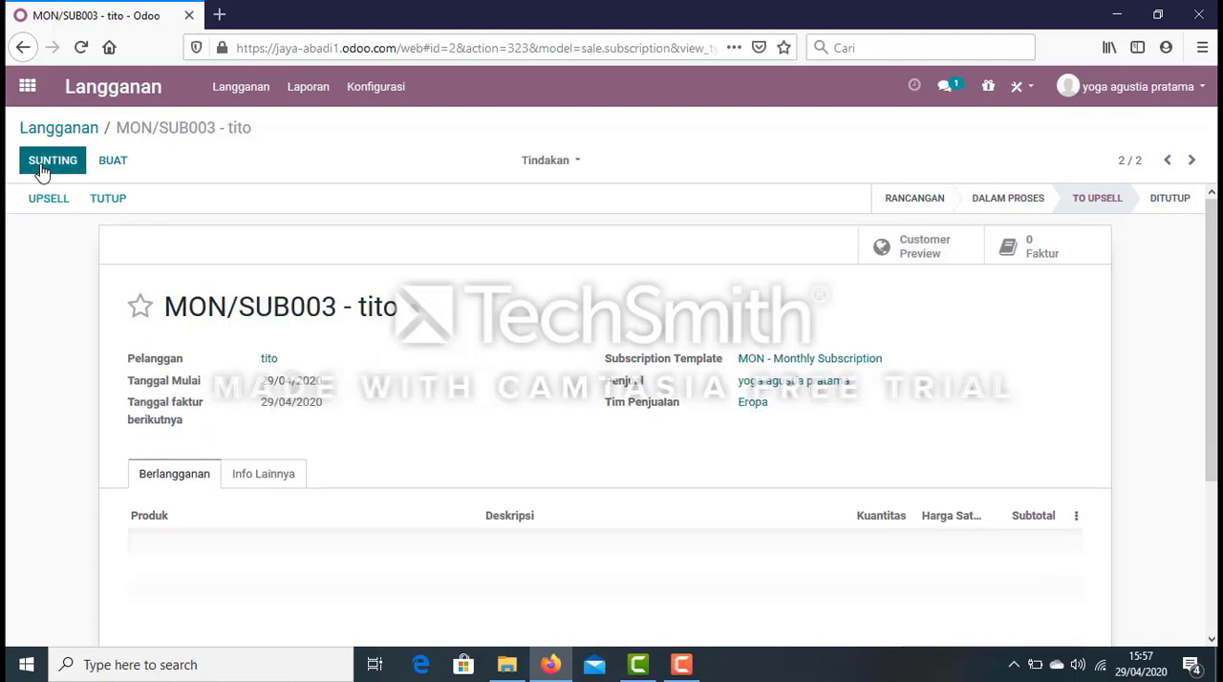
Close the subscription with the reason Subscription does not meet my requirements and look over the closed record.
click(108, 200)
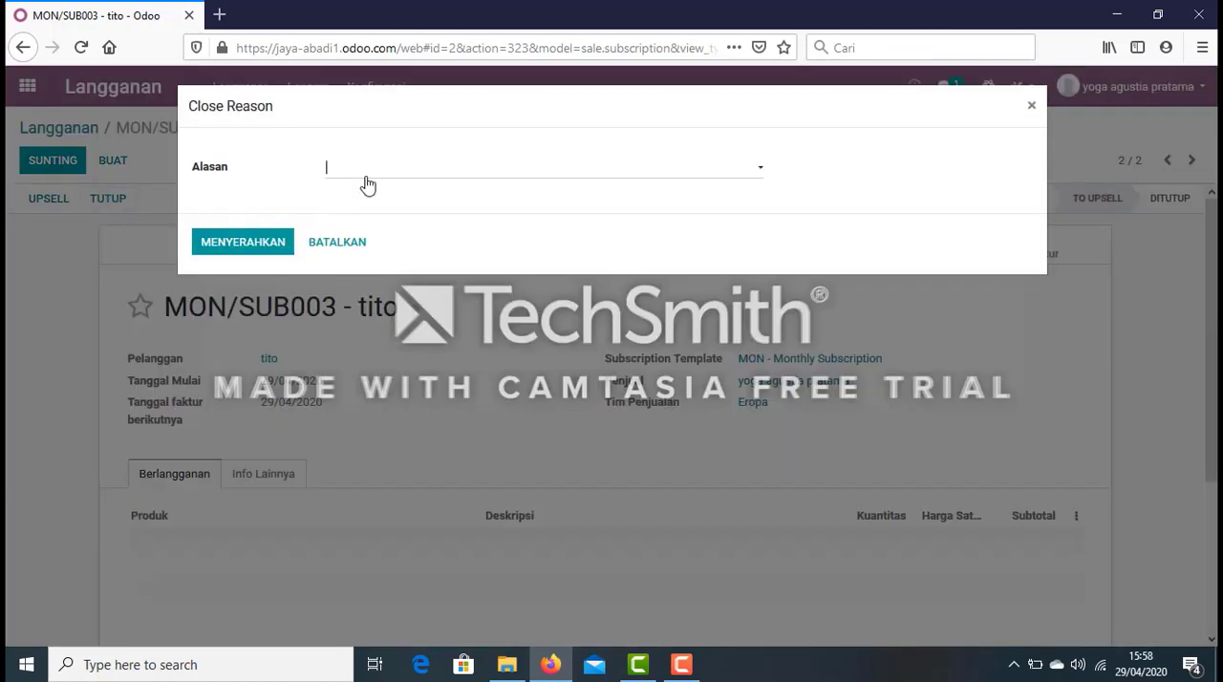
click(763, 170)
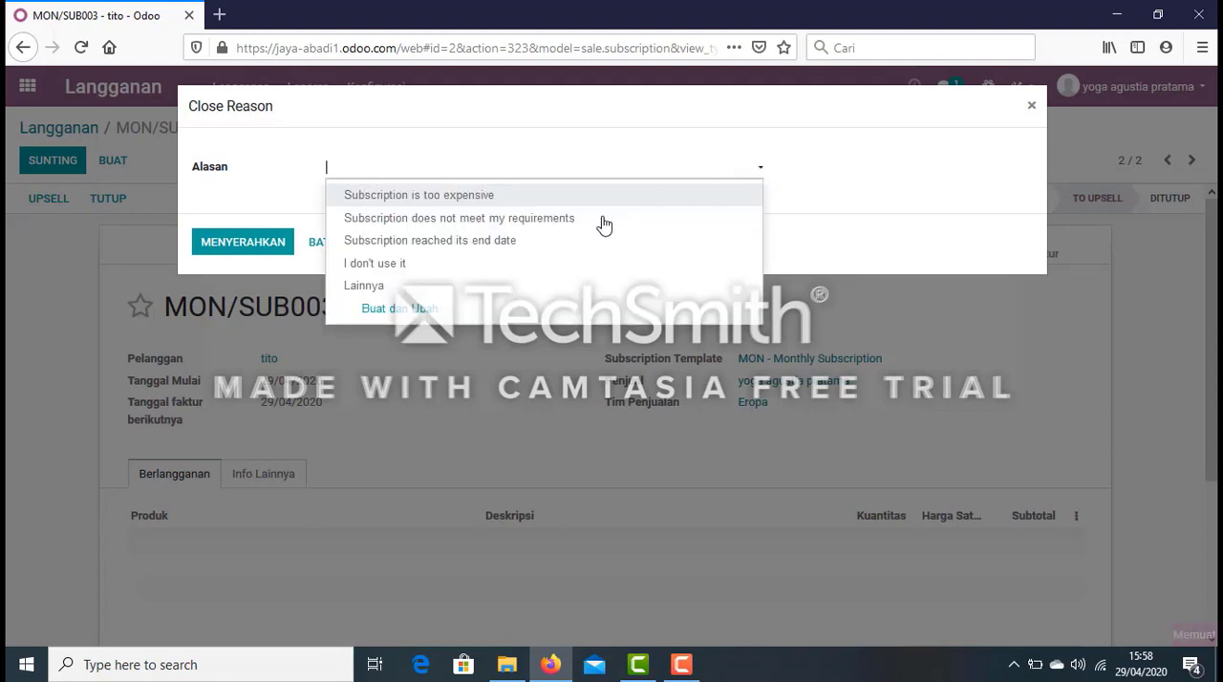
click(571, 228)
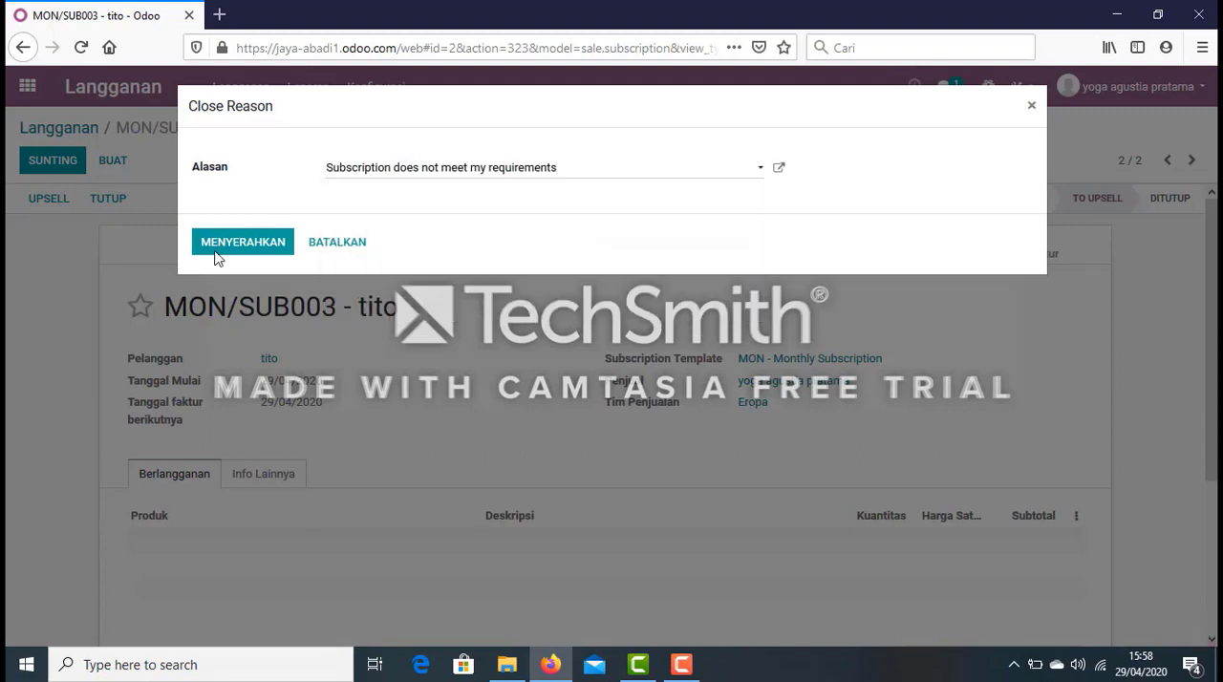
click(222, 243)
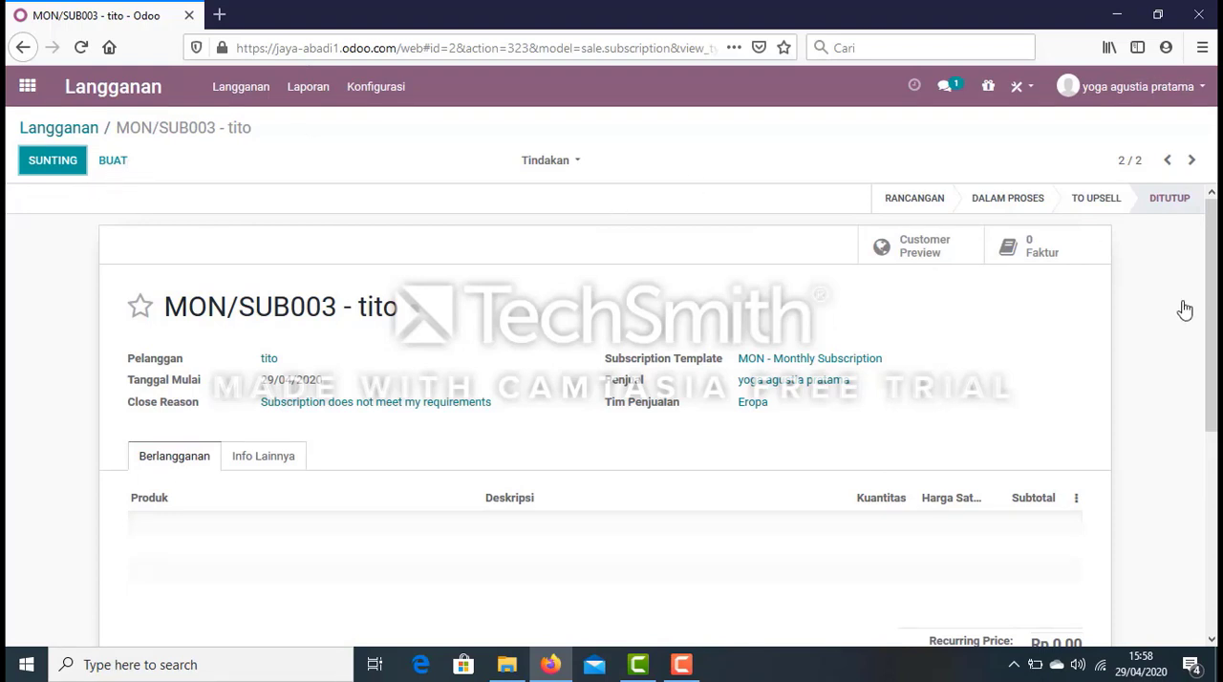
scroll(1210, 315, down, 1)
drag(1210, 325, 1211, 333)
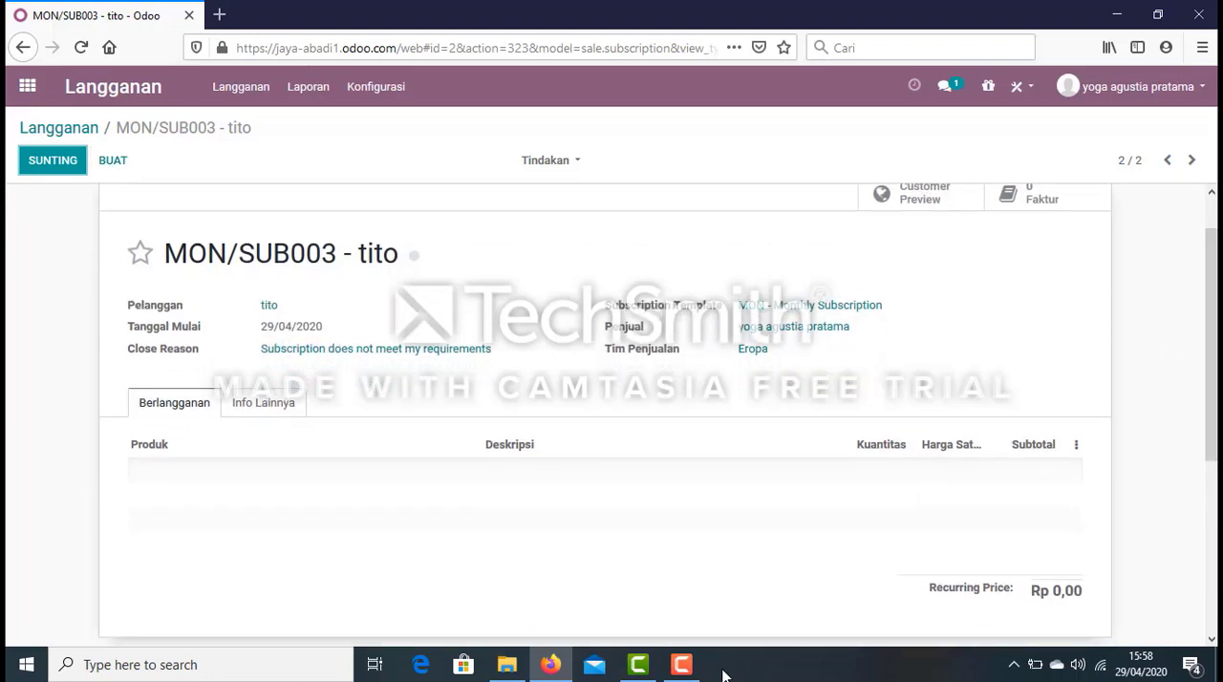
mouse_move(694, 674)
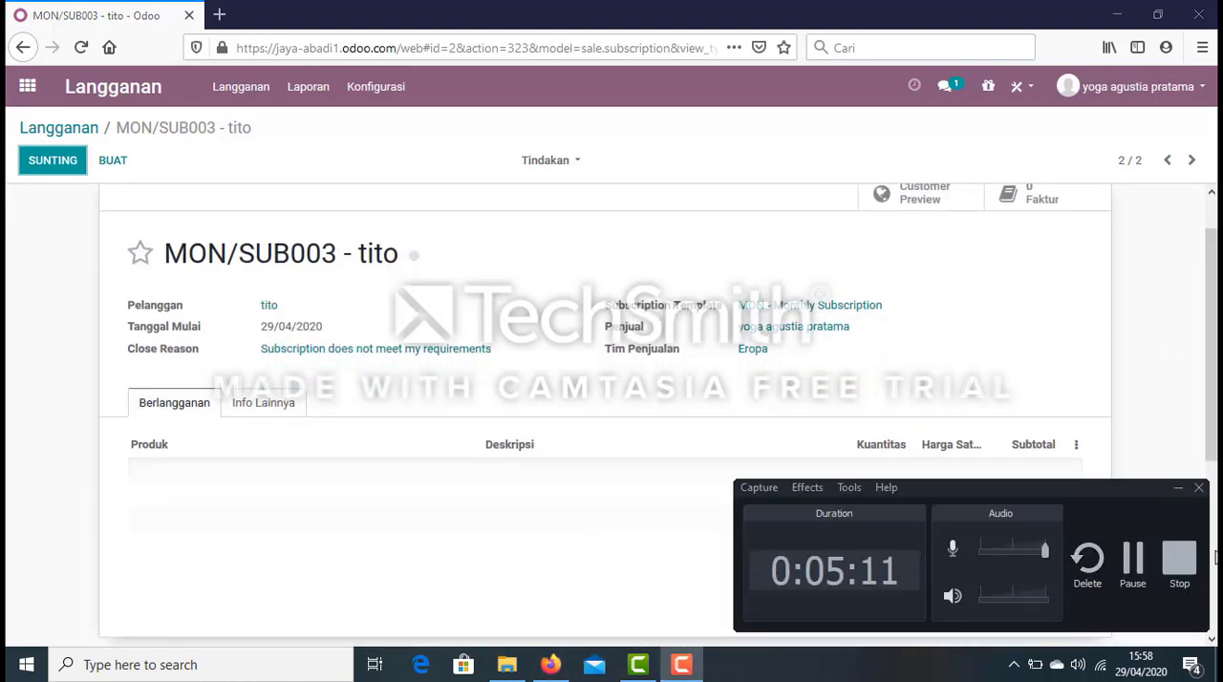
click(1139, 568)
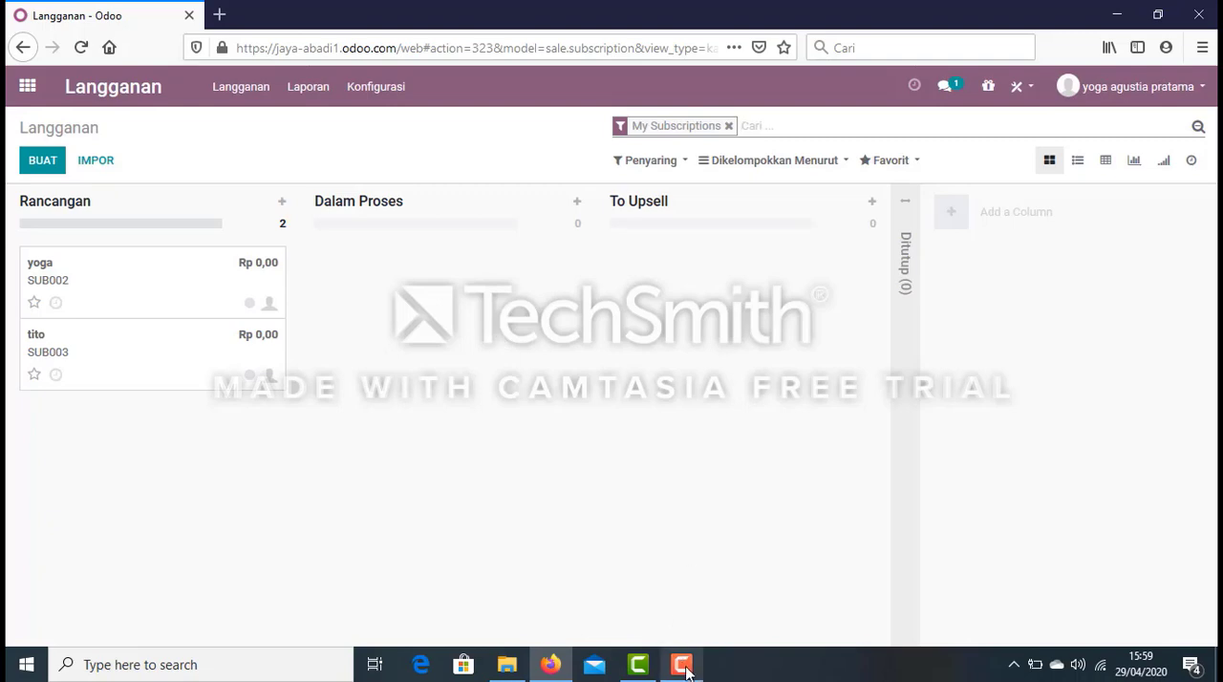
mouse_move(698, 655)
click(712, 628)
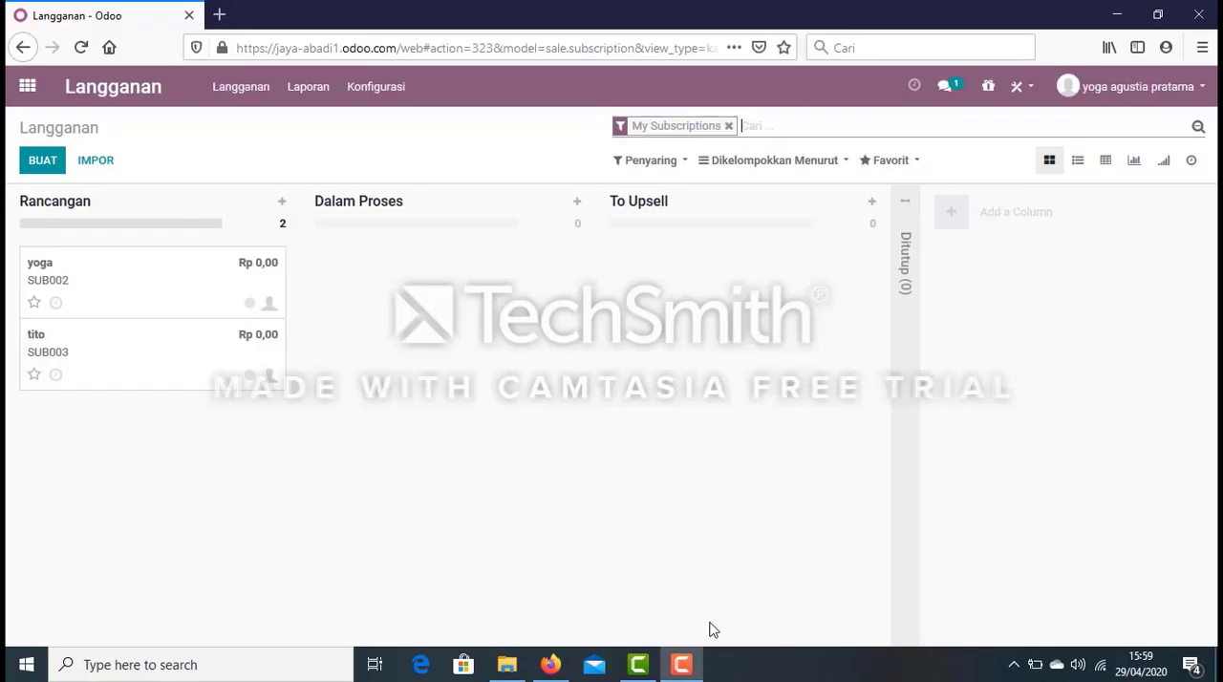
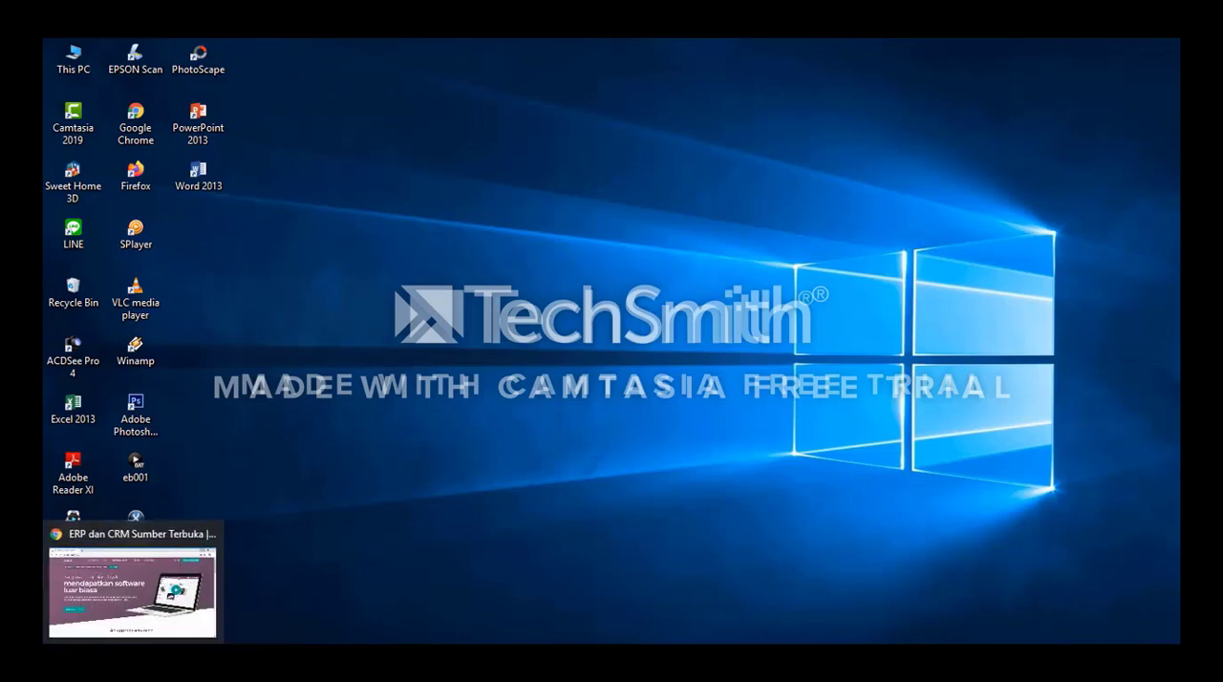
Switch to Chrome on the Odoo site, open the Rental app from the full app list and start its free trial.
click(139, 660)
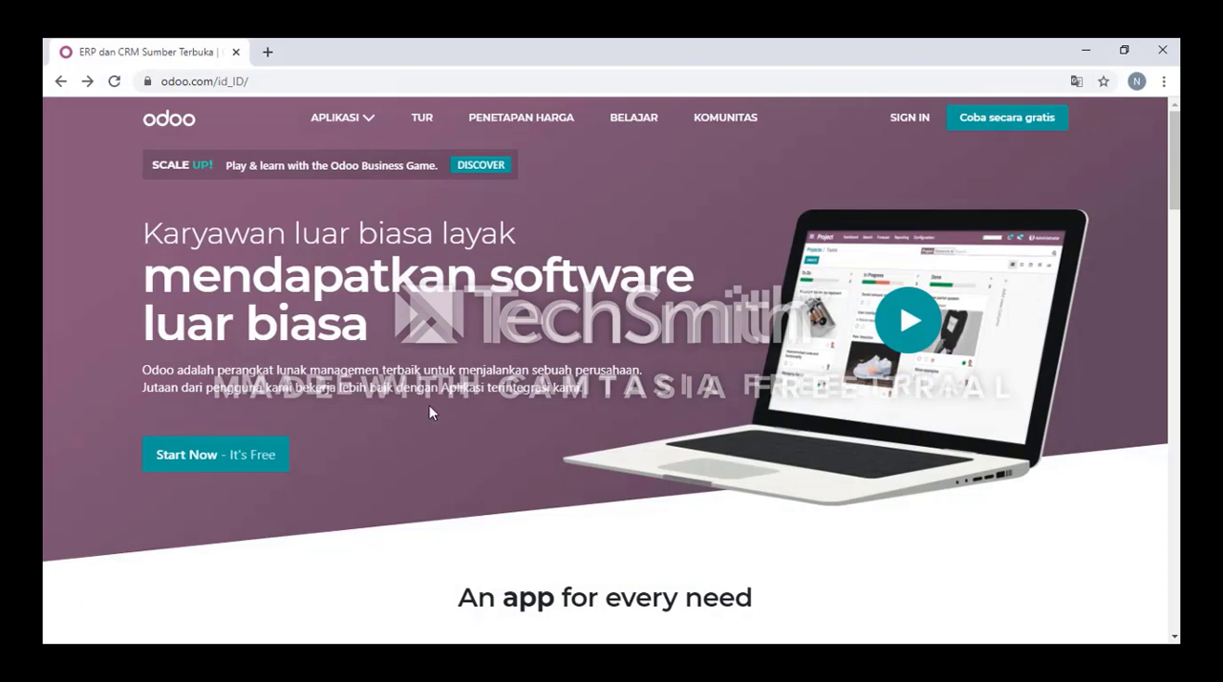
scroll(429, 407, down, 5)
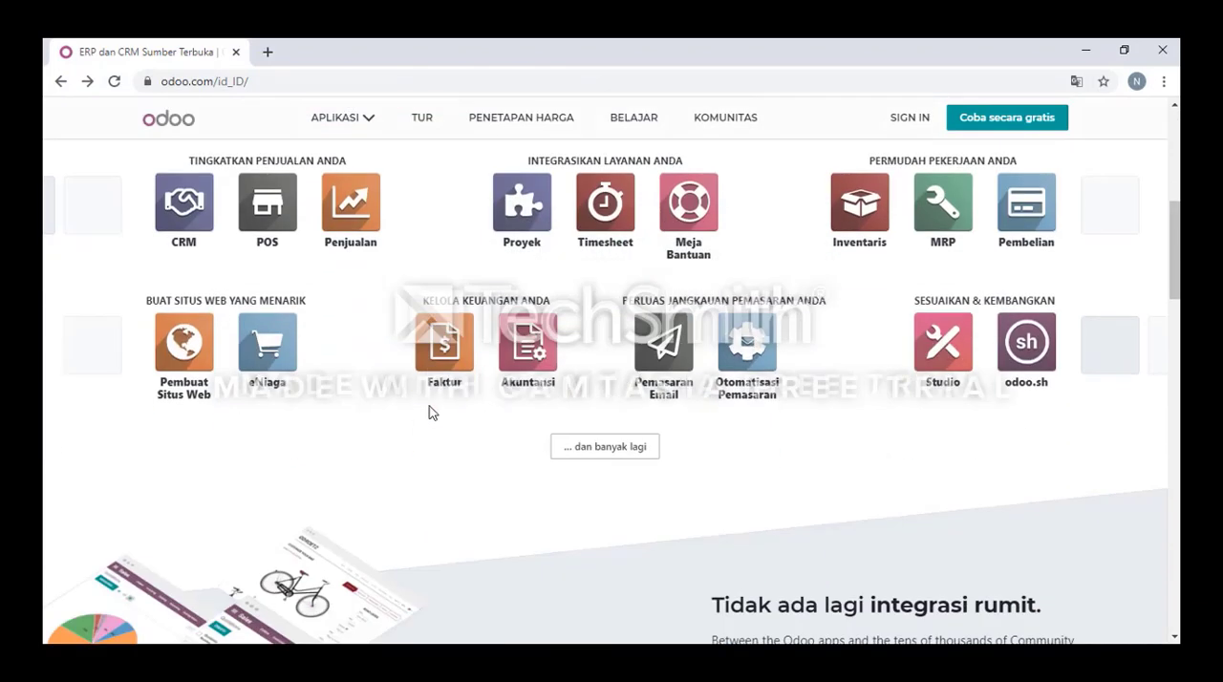
click(573, 456)
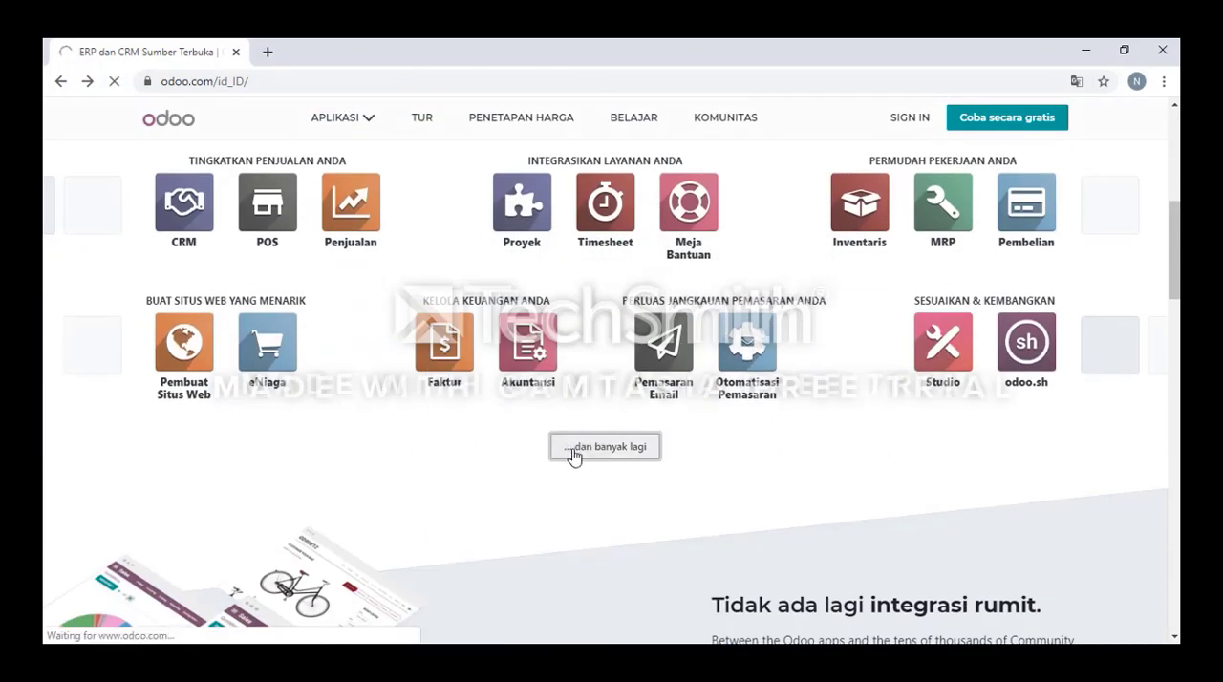
scroll(425, 436, down, 2)
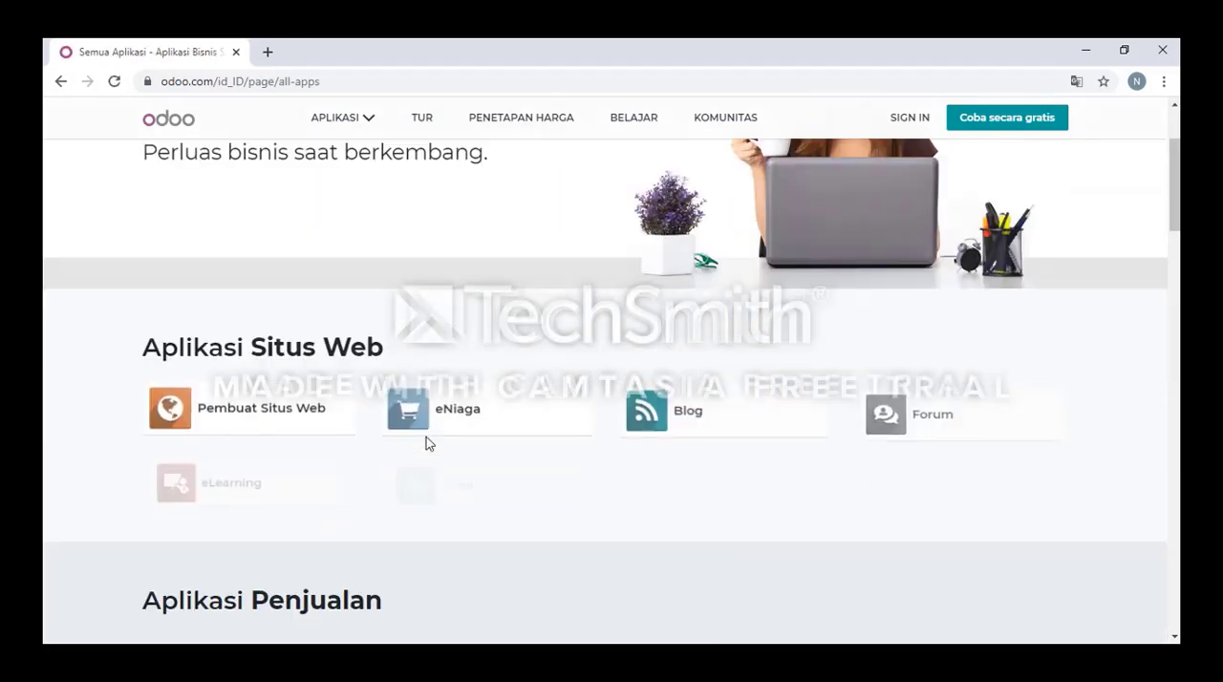
scroll(426, 436, down, 3)
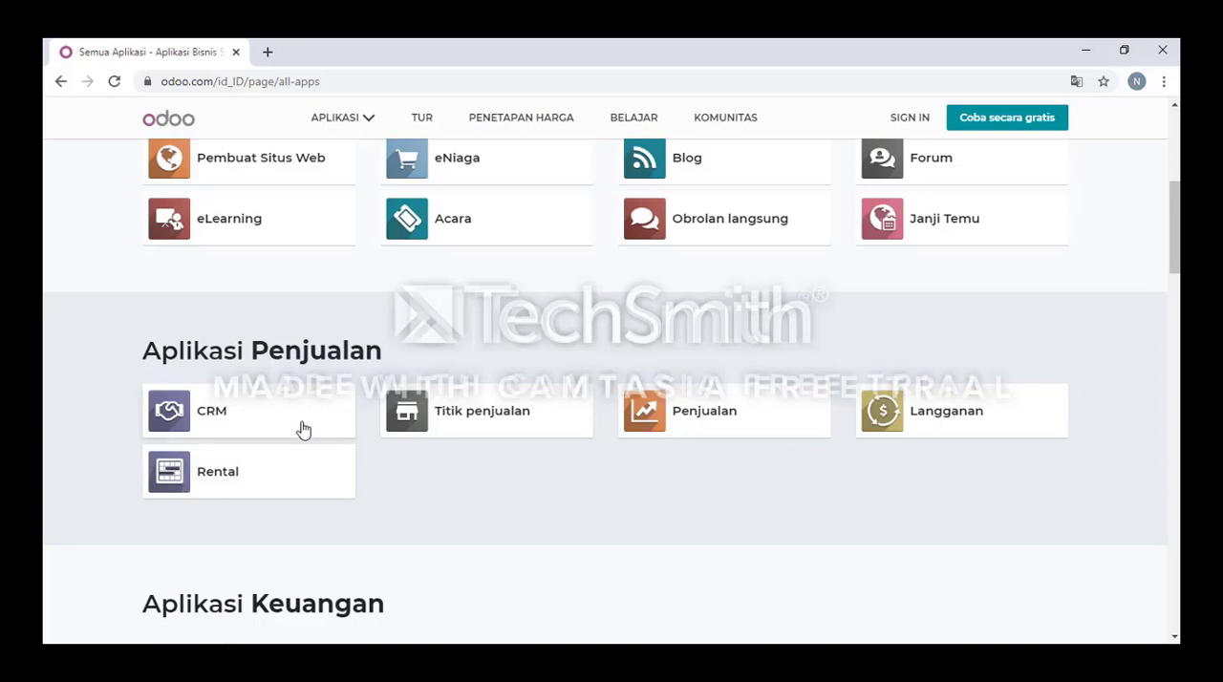
click(212, 472)
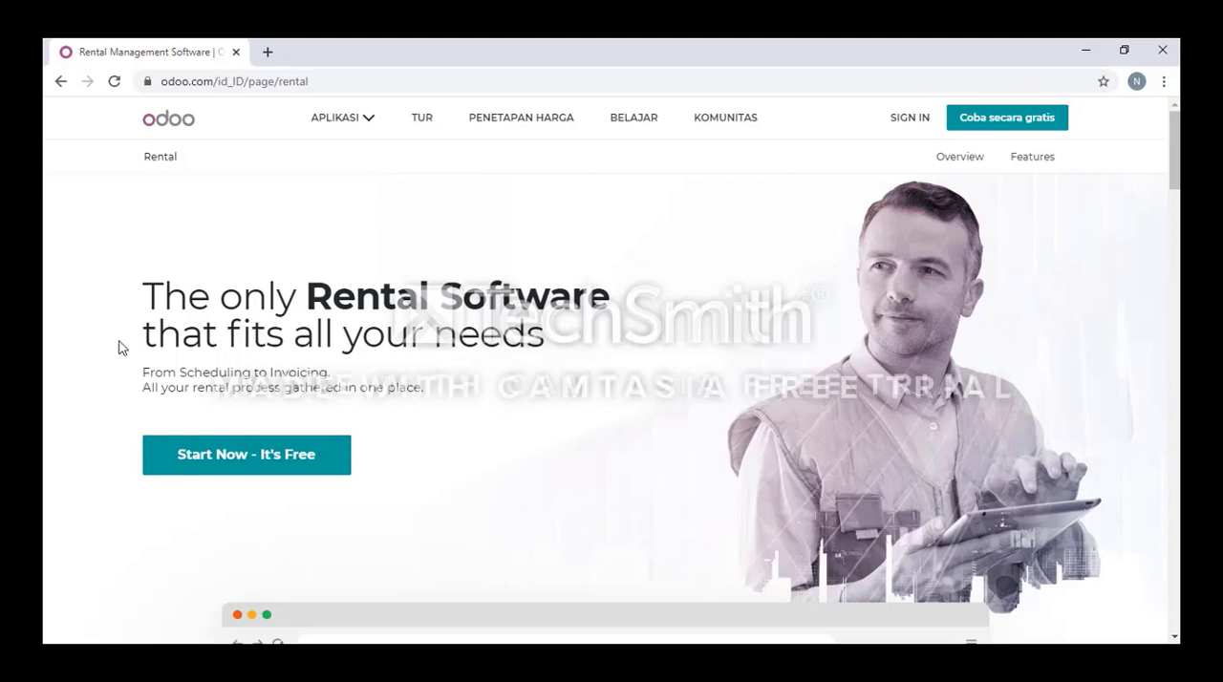
click(284, 467)
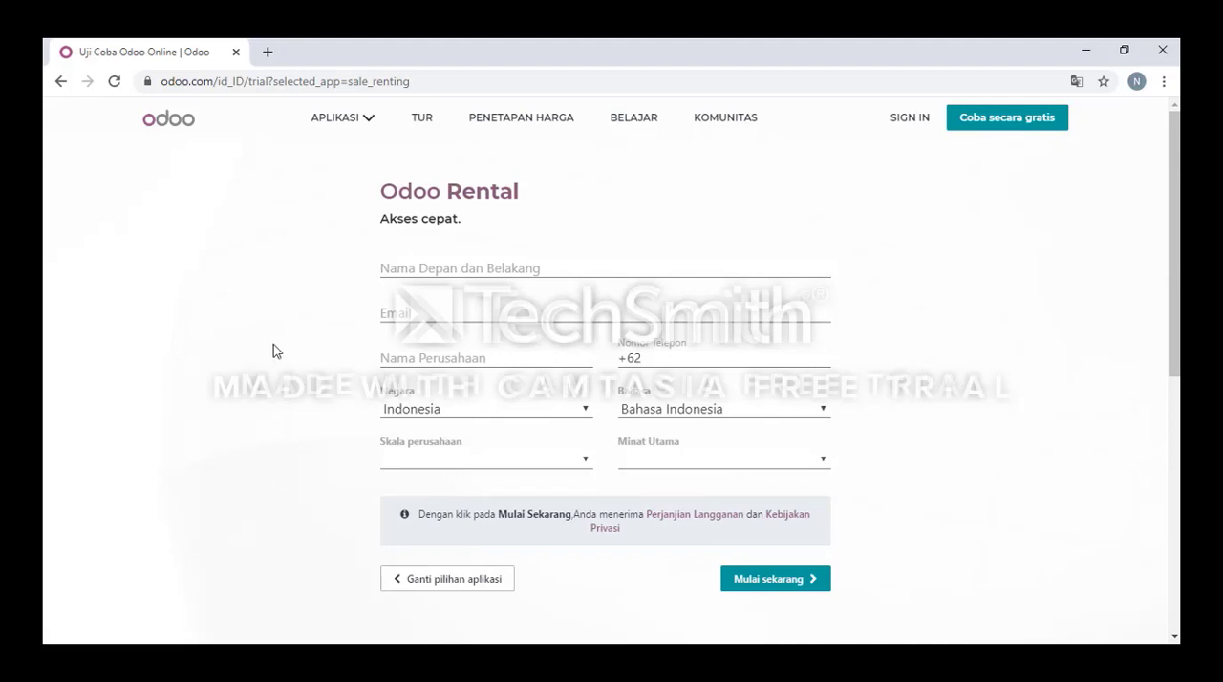
Fill in the Rental trial form with the full name, e-mail address, company name and phone number.
click(439, 268)
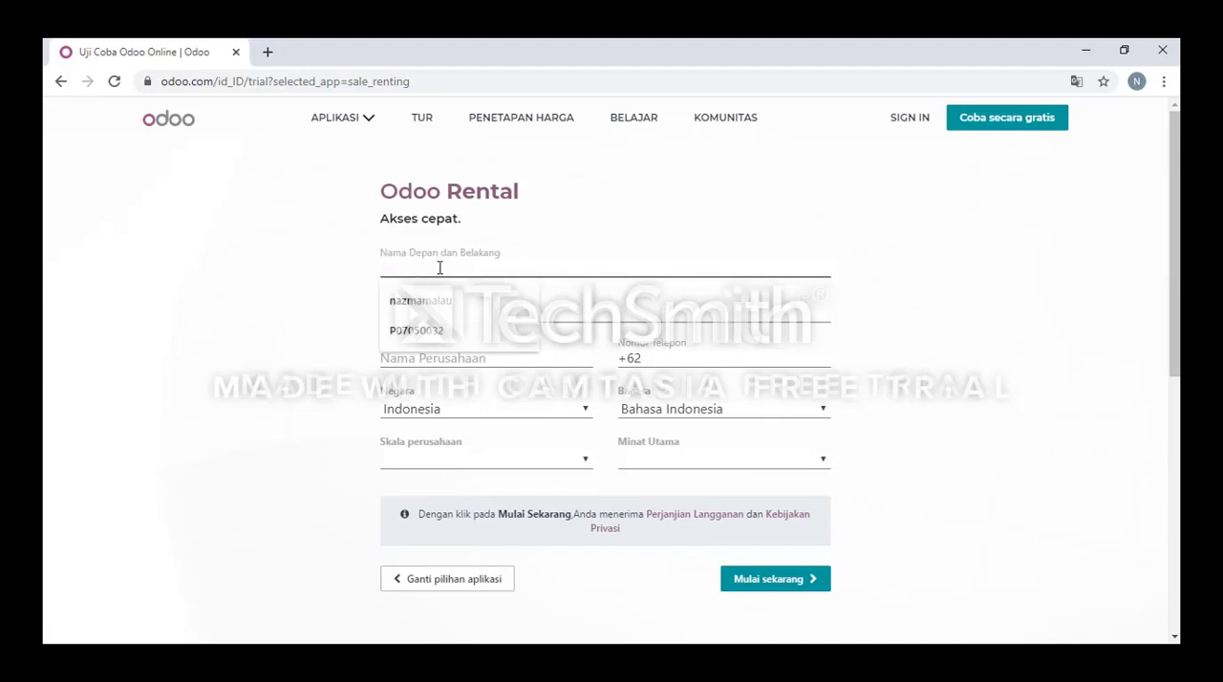
click(459, 300)
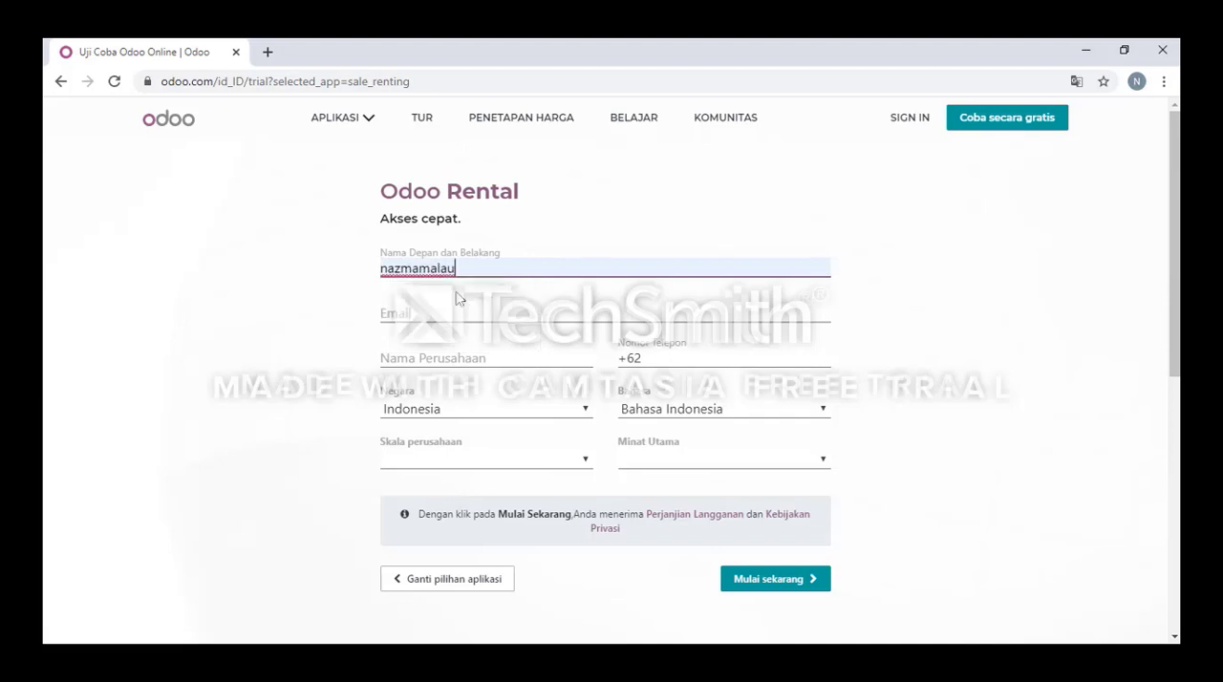
click(409, 308)
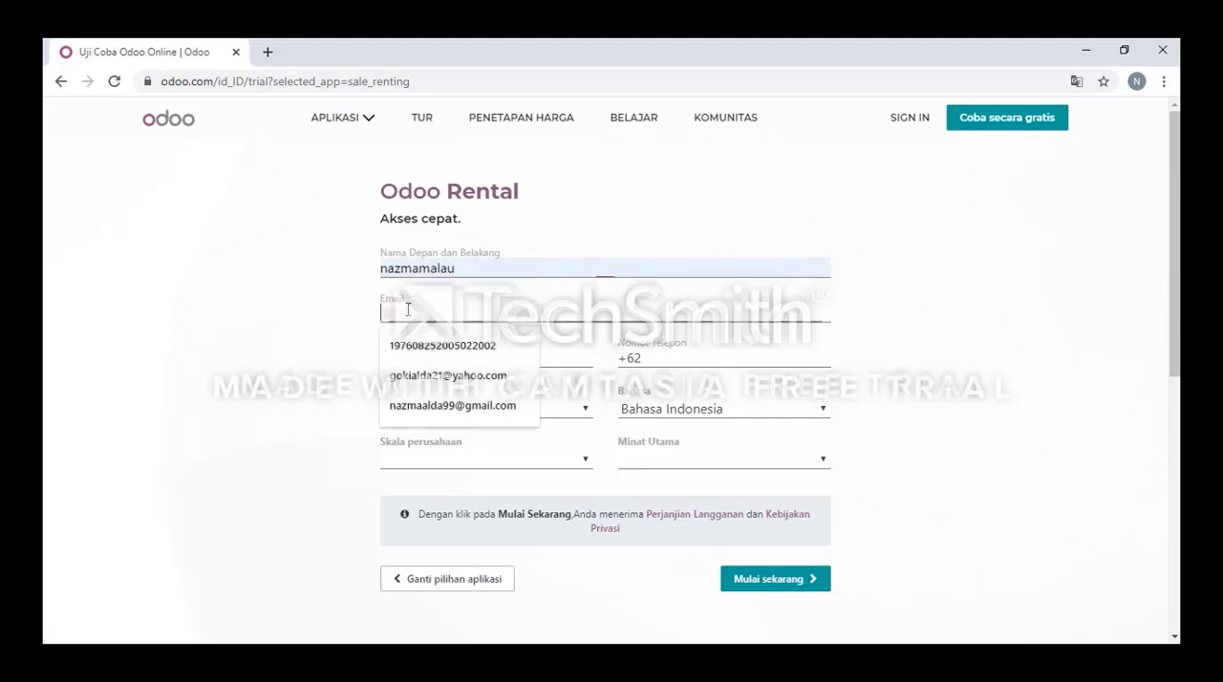
click(449, 407)
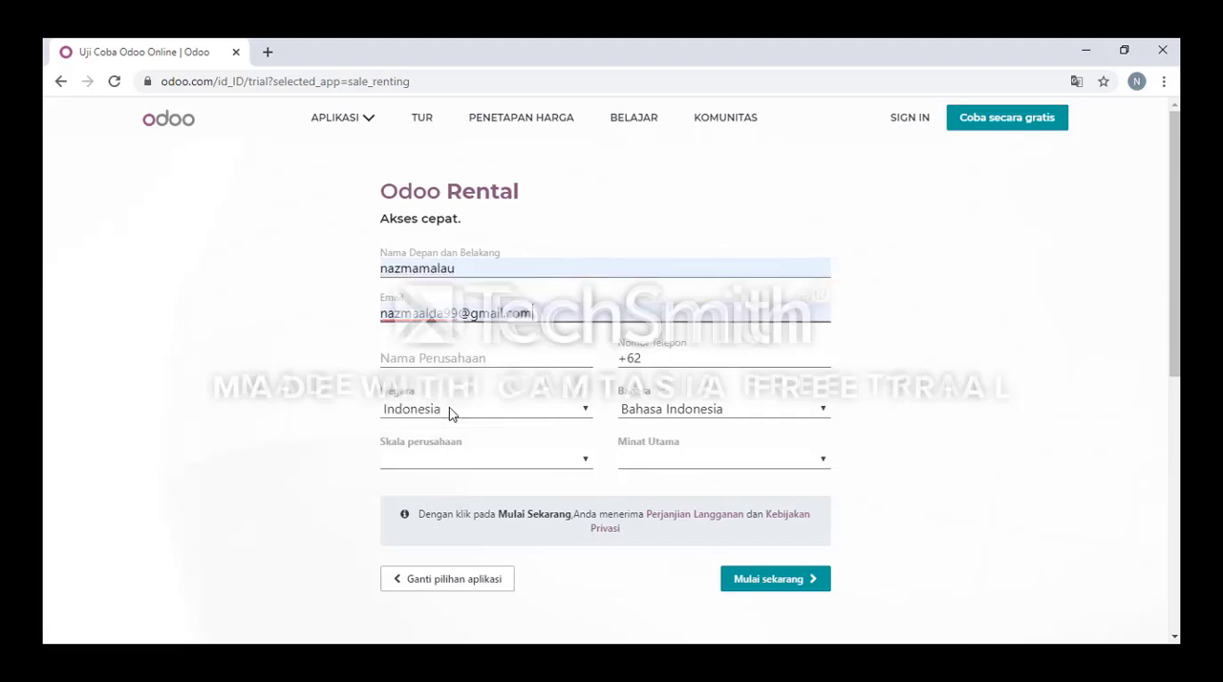
click(428, 355)
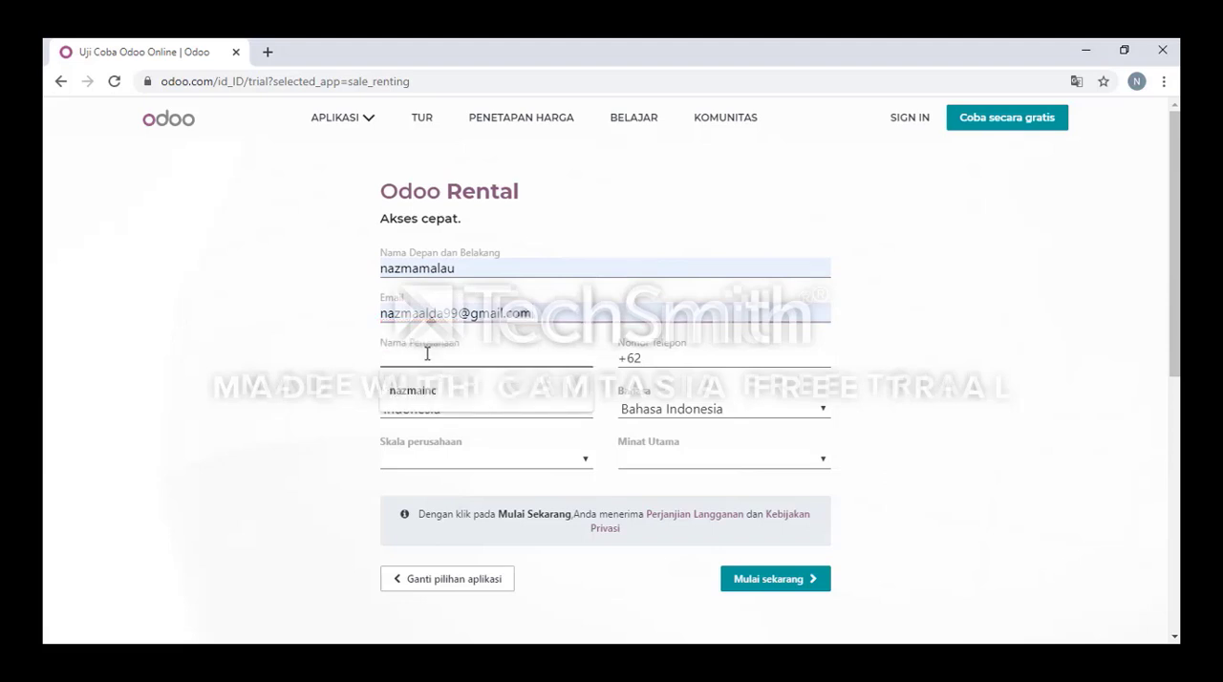
click(435, 393)
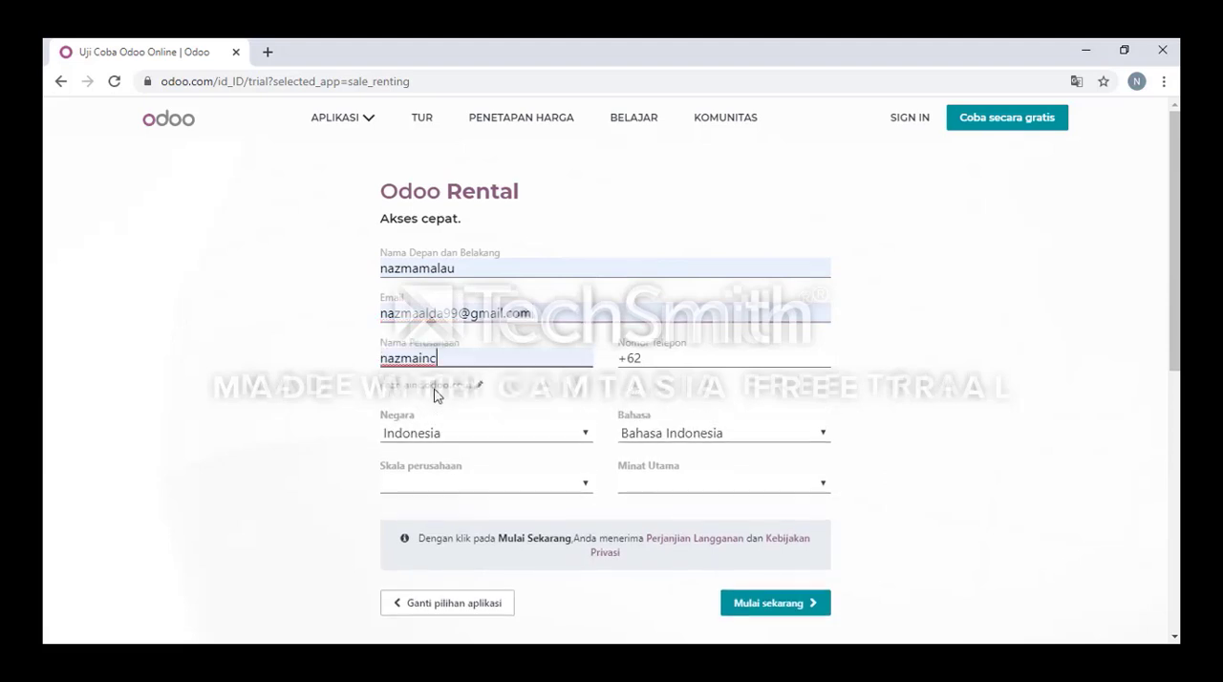
click(643, 362)
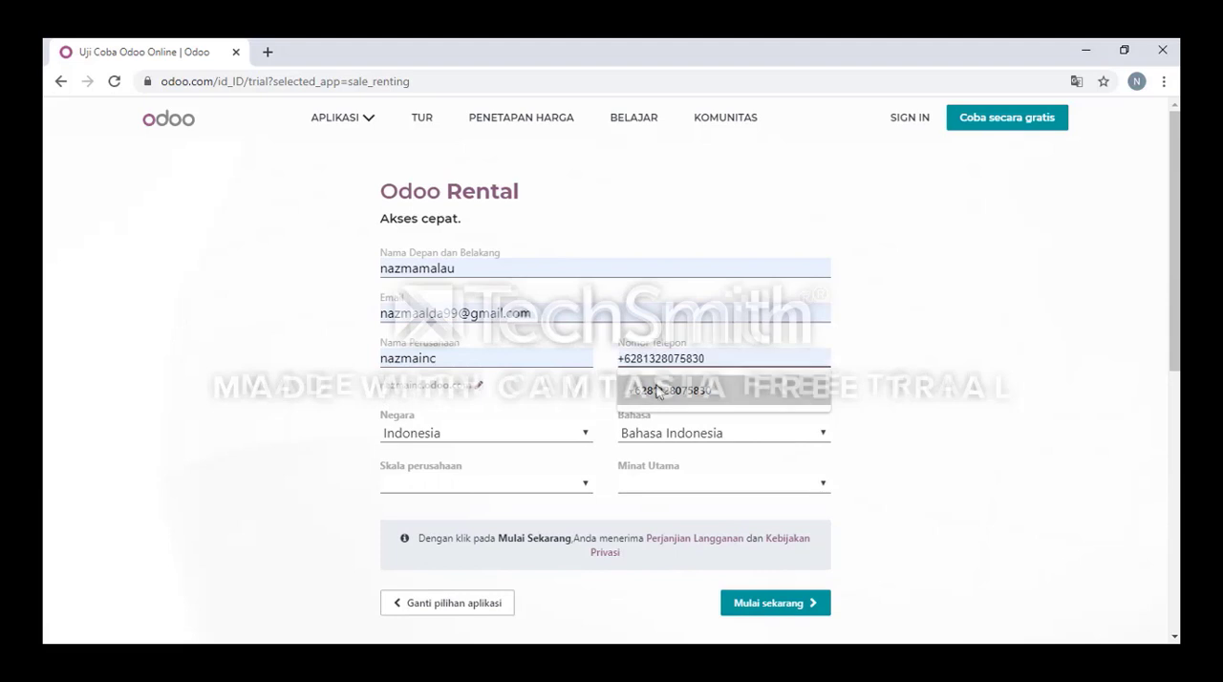
click(657, 391)
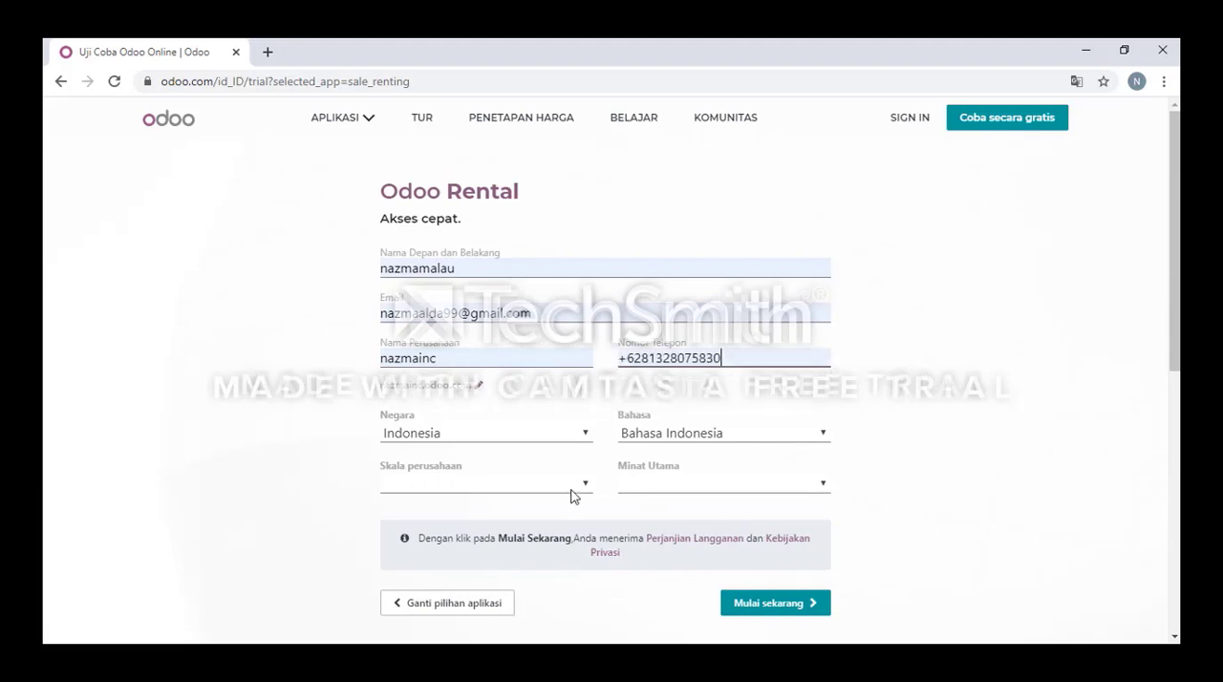
Choose Indonesia as the country and Bahasa Indonesia as the language on the trial form.
click(443, 436)
click(451, 401)
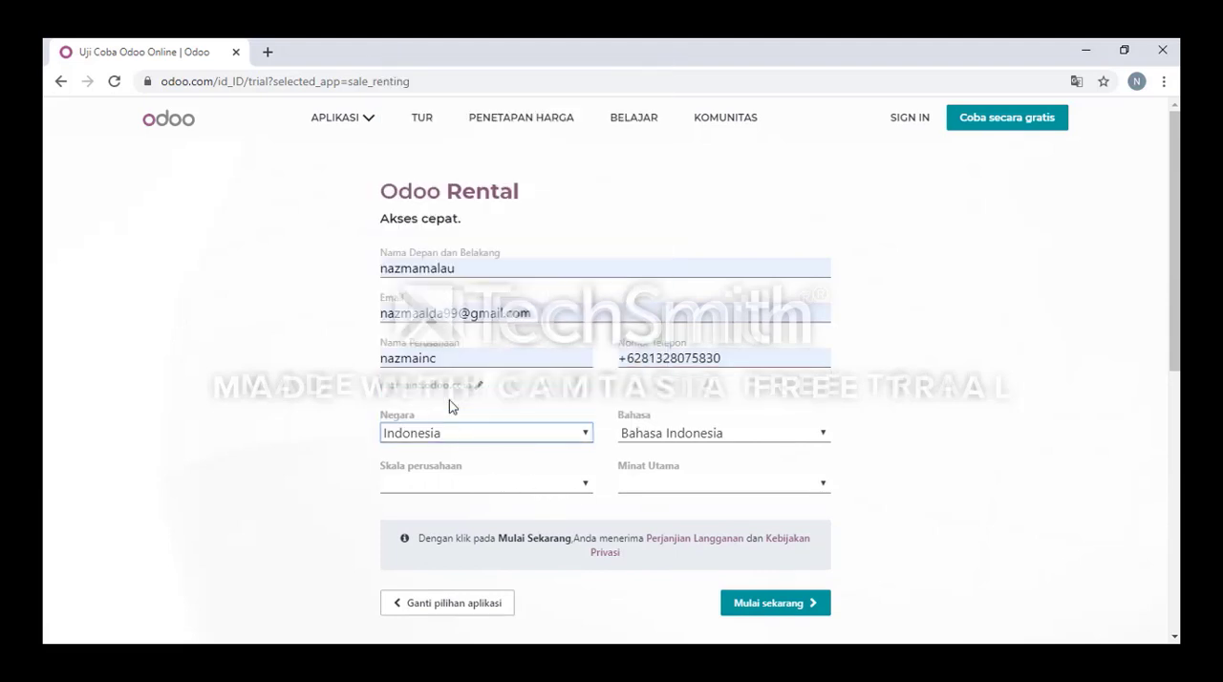
click(697, 435)
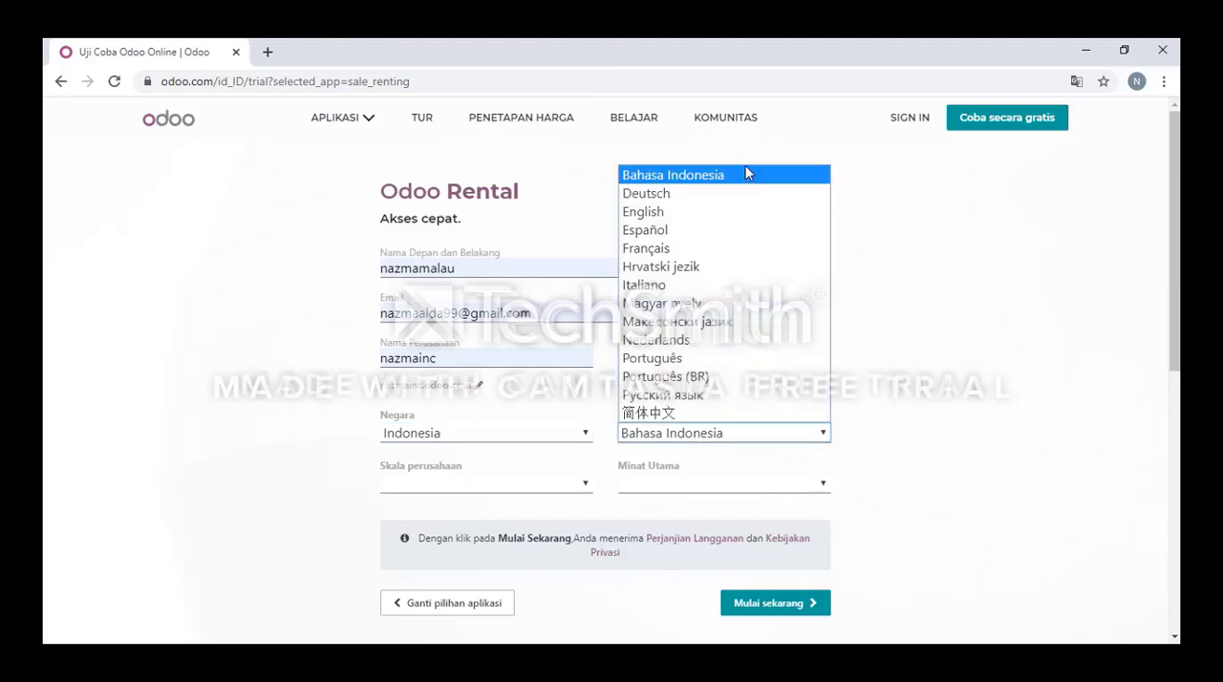
click(731, 177)
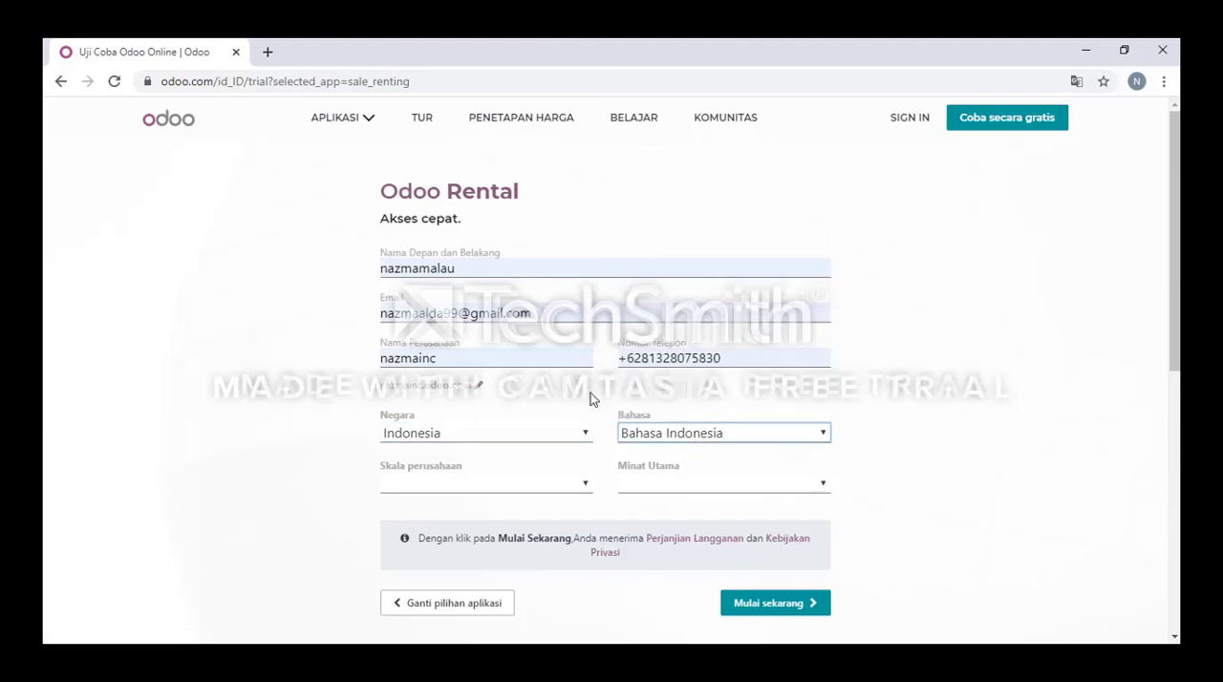
Set the company size to 5 - 20 karyawan and the main interest to Saya adalah mahasiswa, and submit the trial form.
click(586, 485)
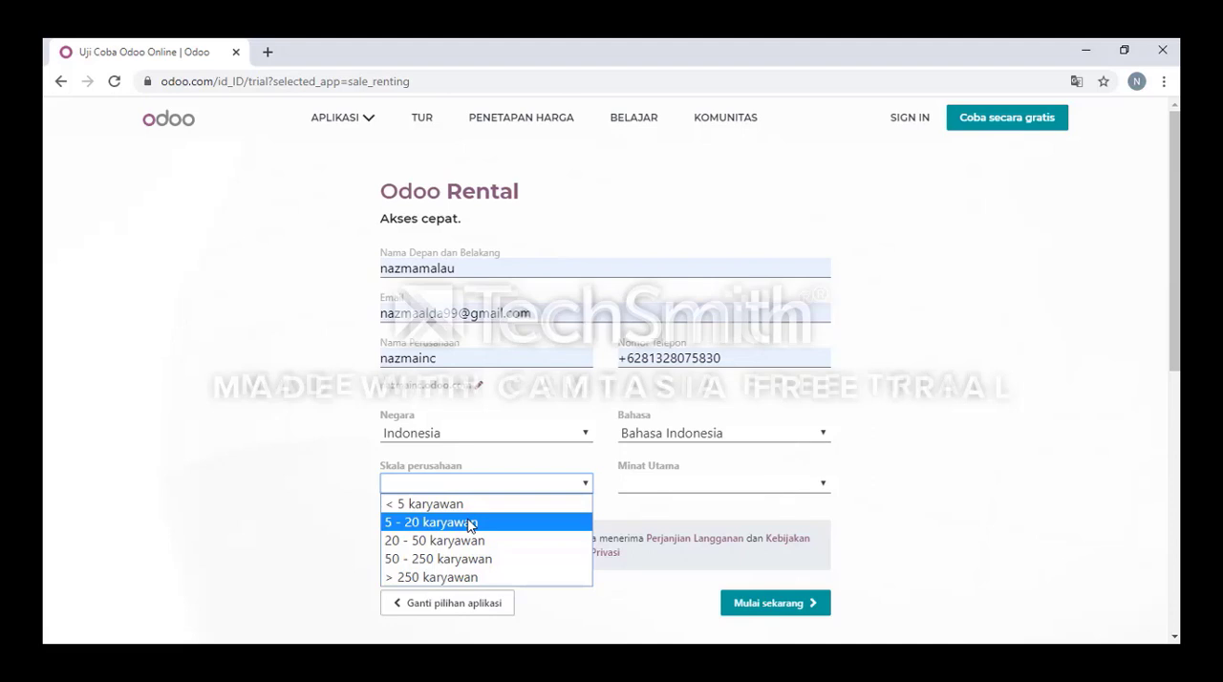
click(470, 523)
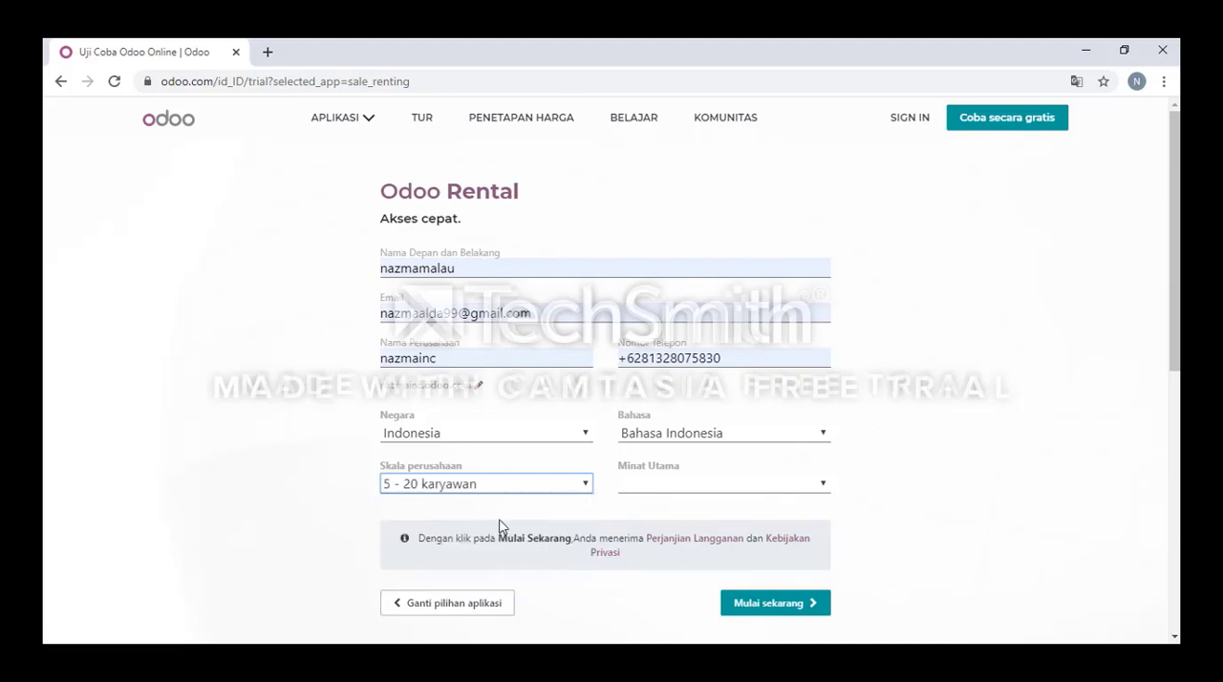
click(823, 486)
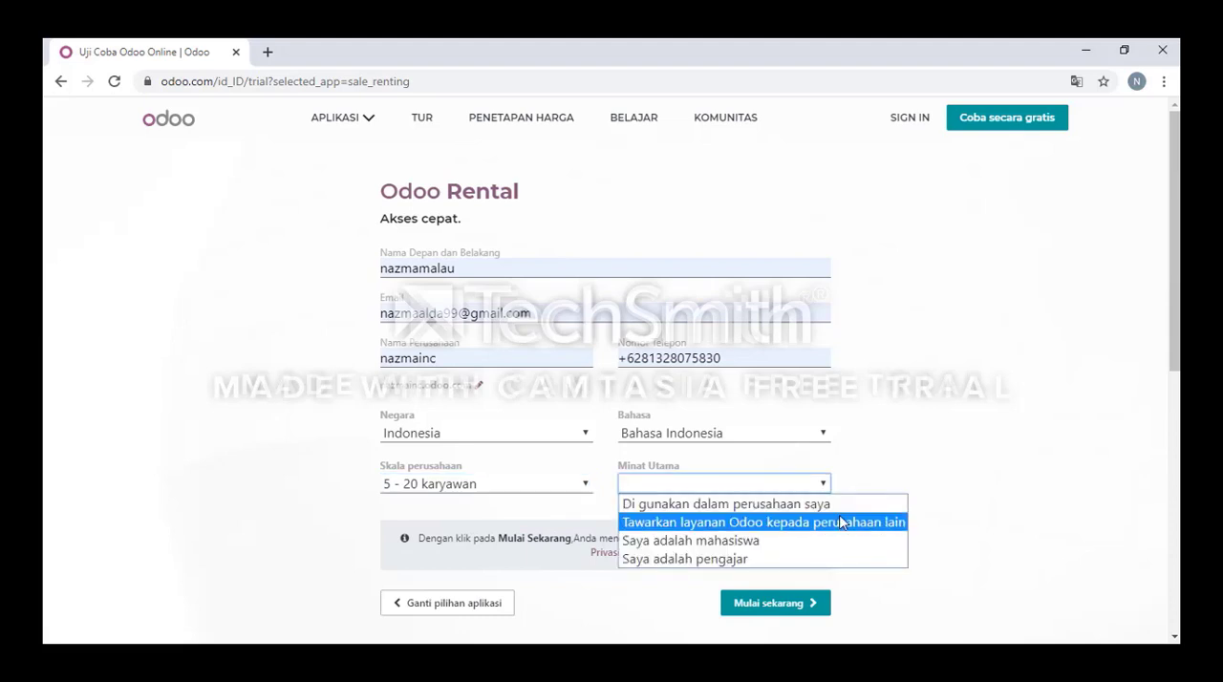
click(676, 541)
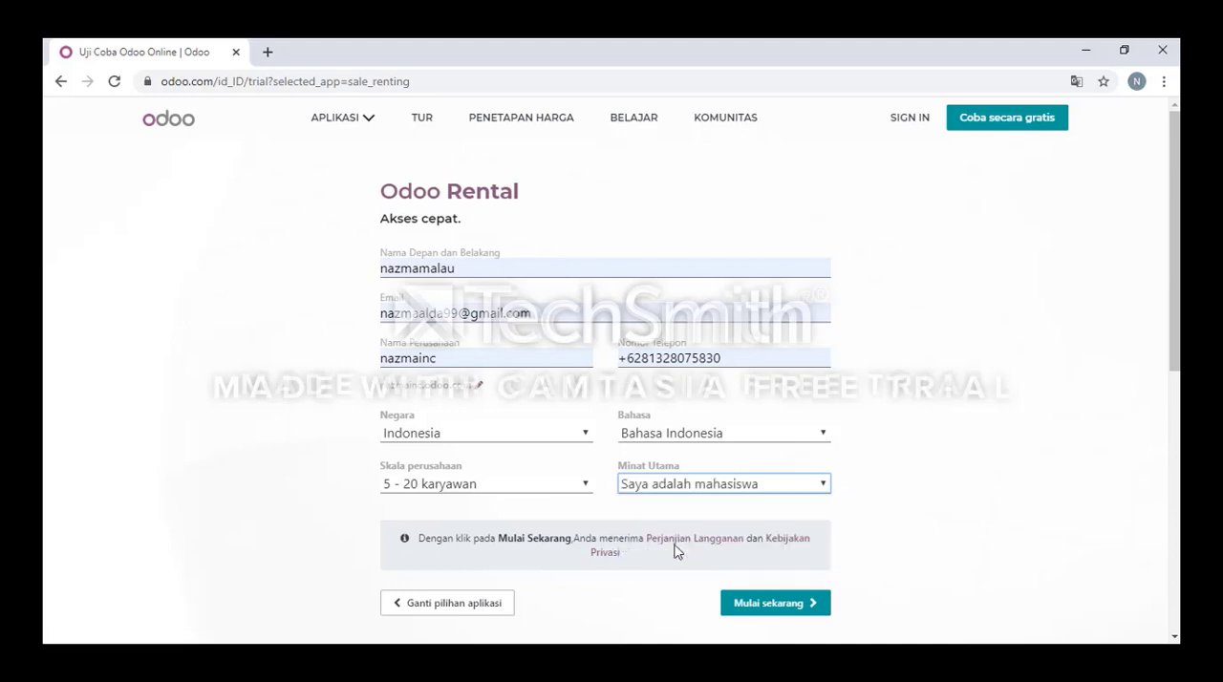
click(751, 603)
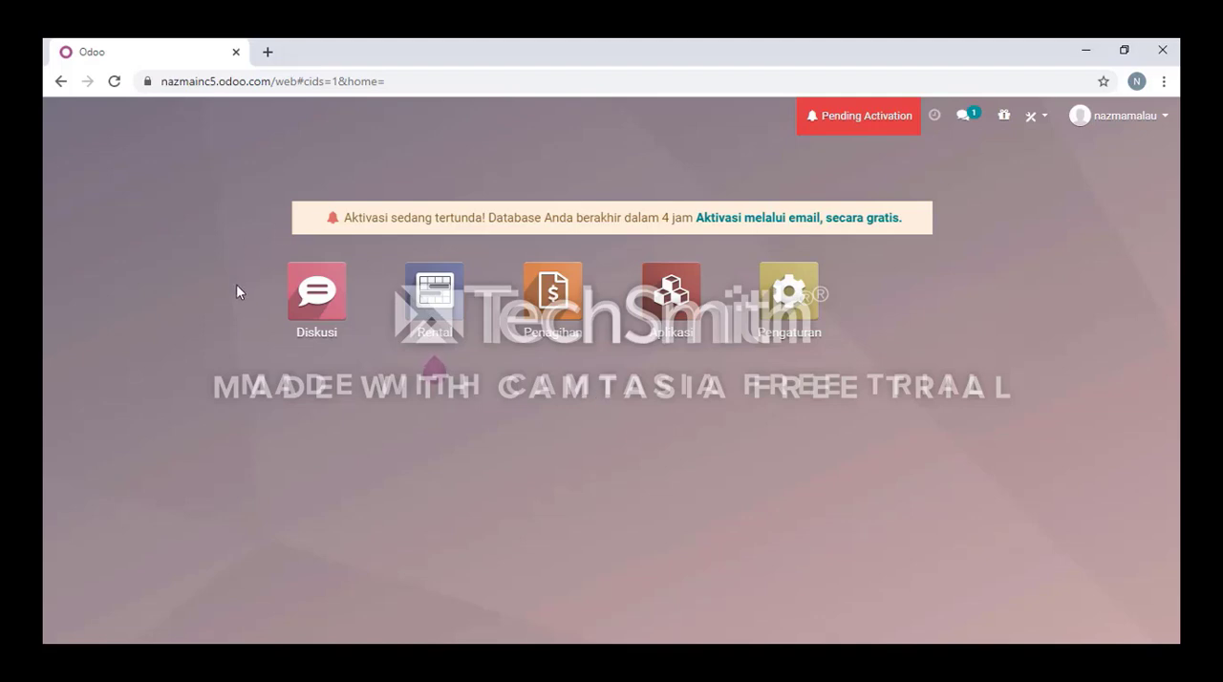
Read the pending activation notice for the new database and close it.
mouse_move(437, 282)
click(872, 133)
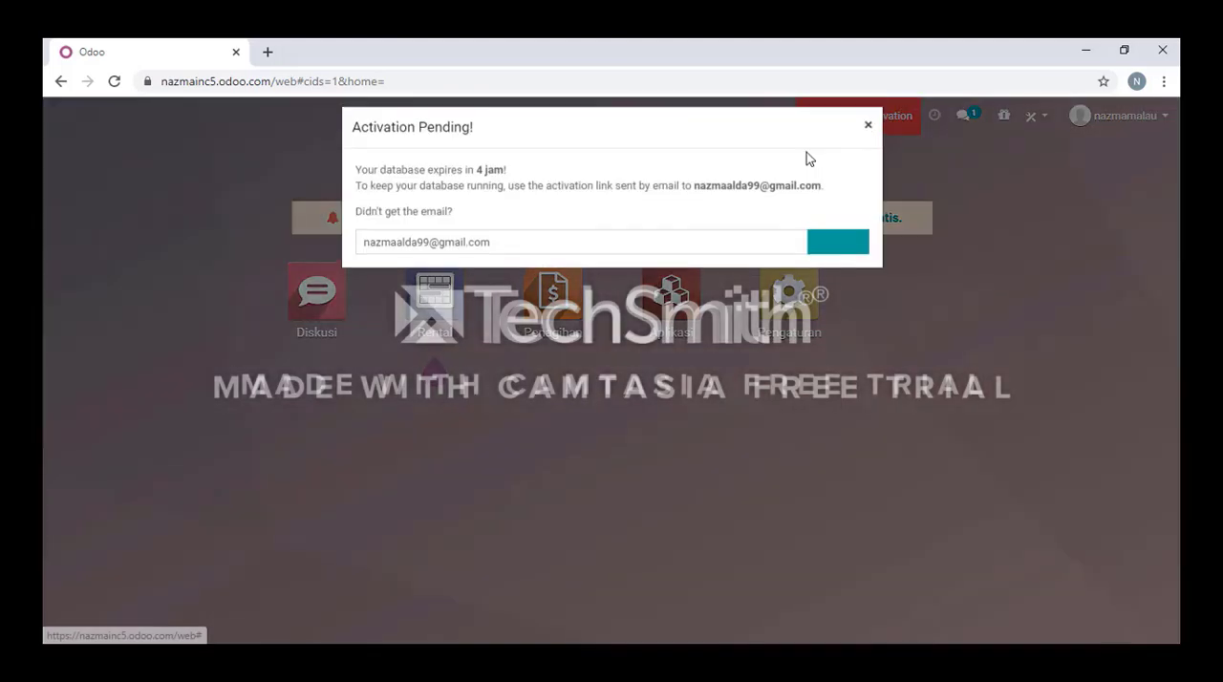
click(868, 140)
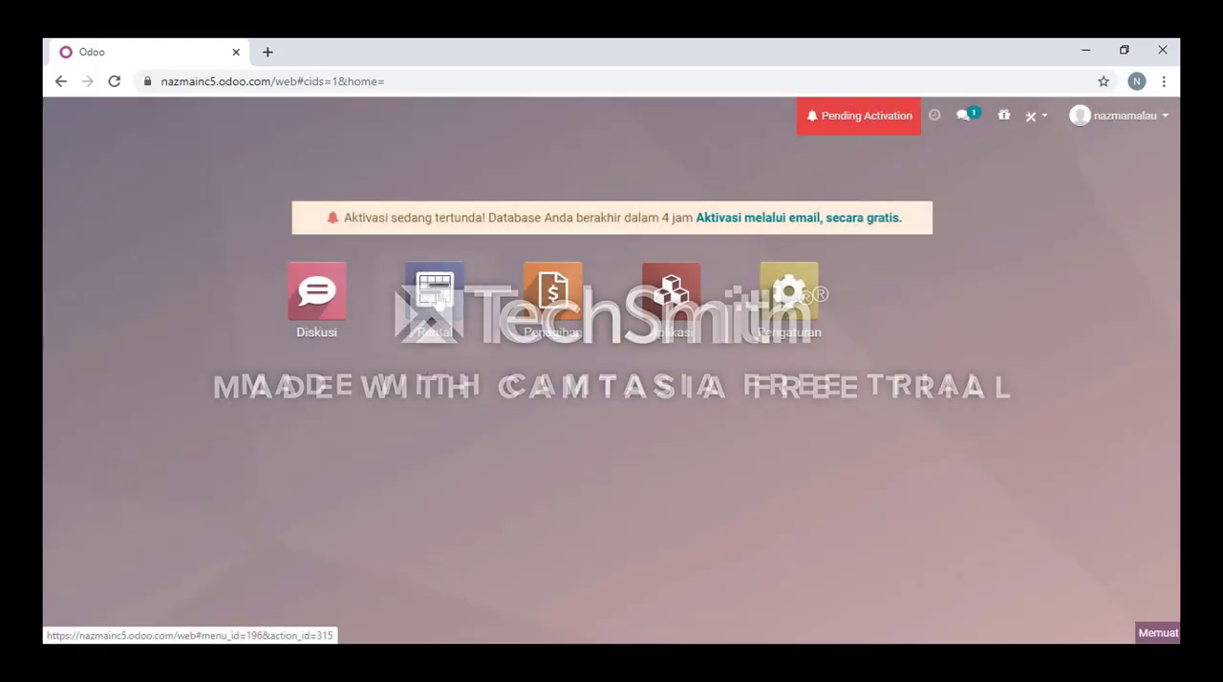
Open the Rental app, look over its order options and open the rental schedule.
click(439, 303)
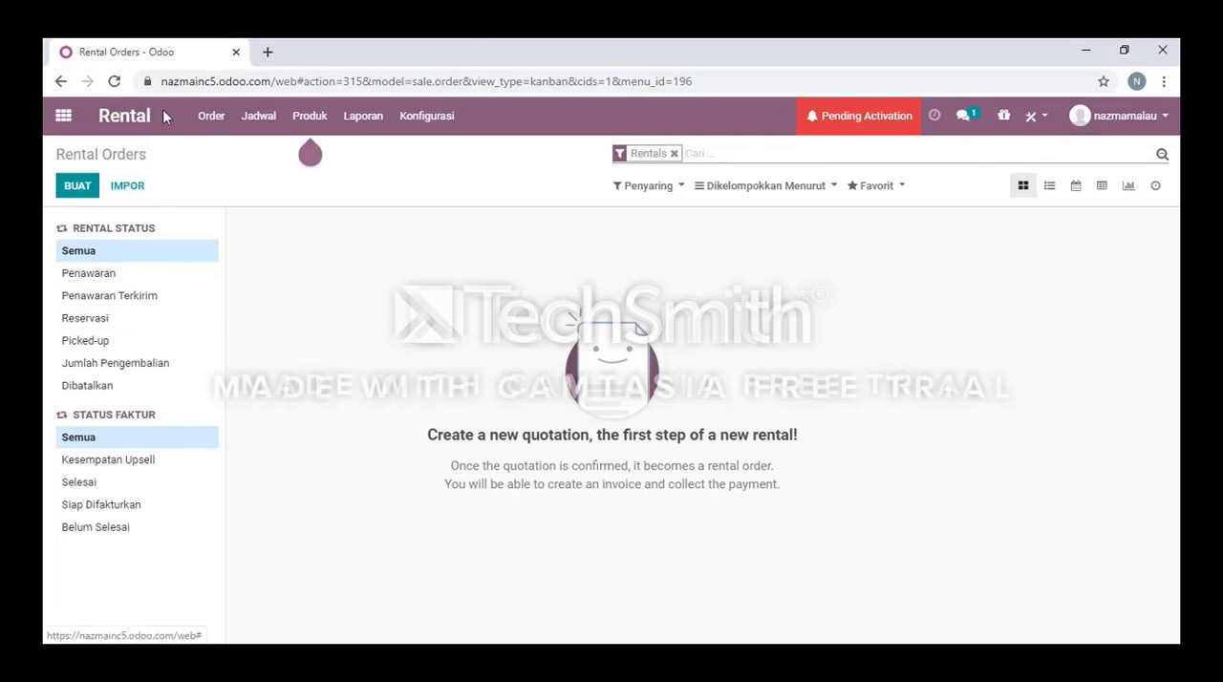
click(212, 118)
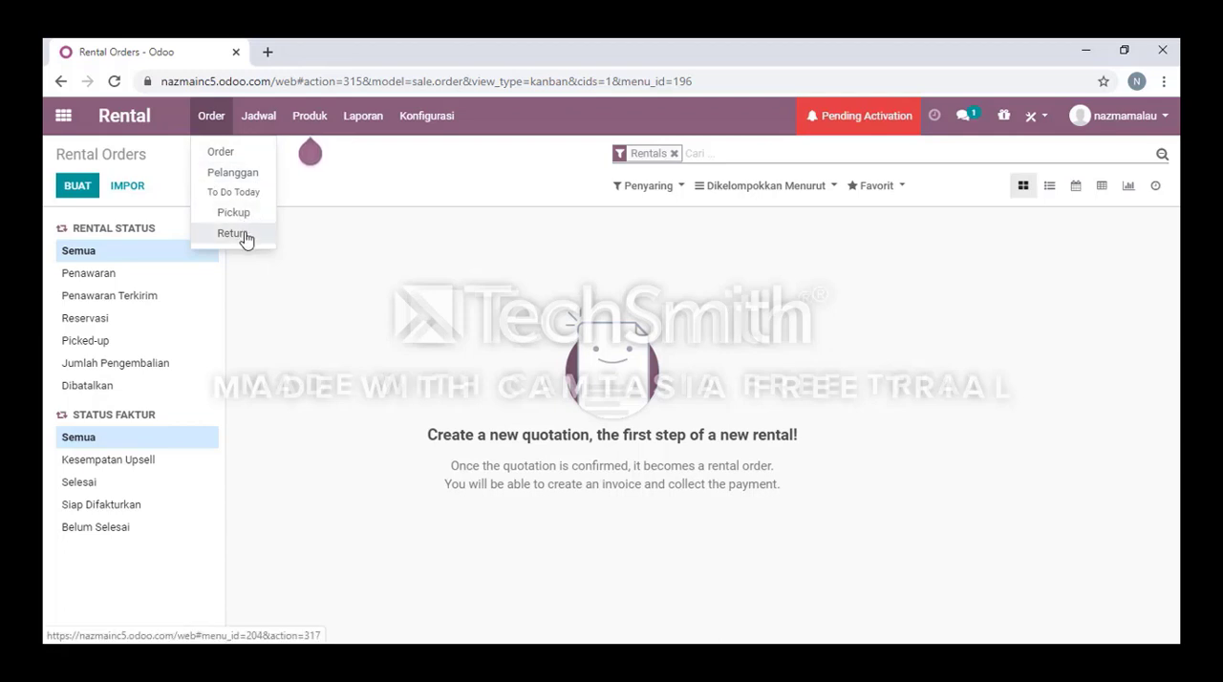
click(263, 120)
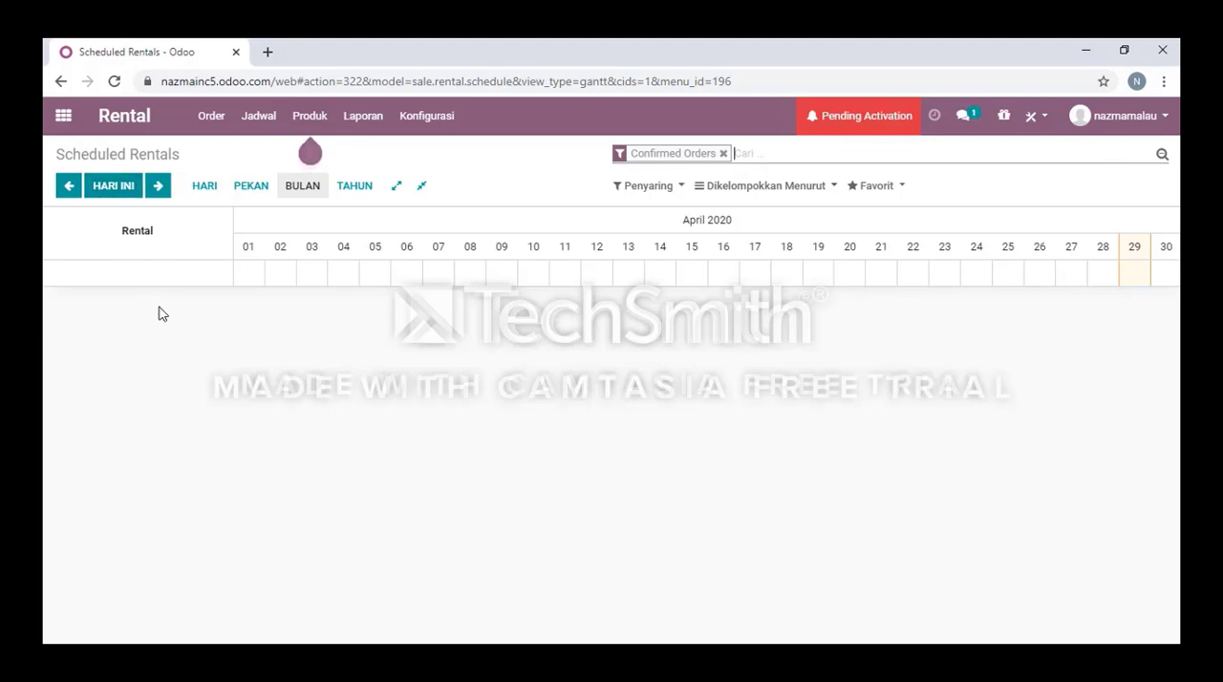
click(211, 116)
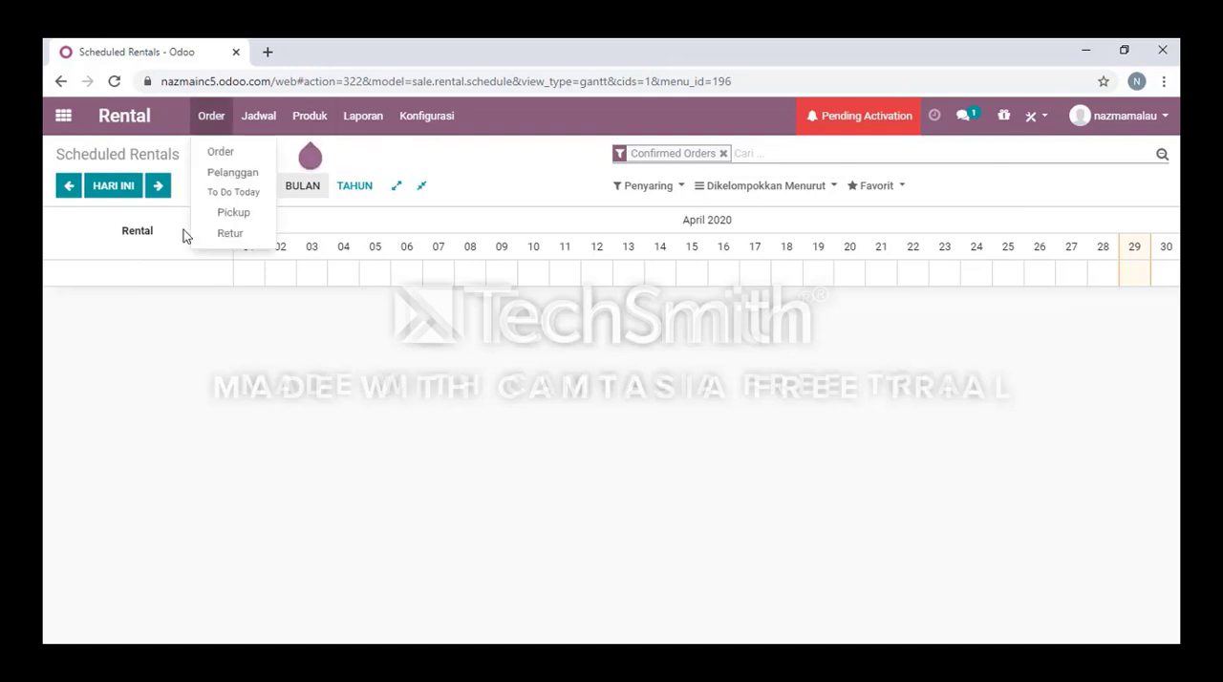
click(963, 216)
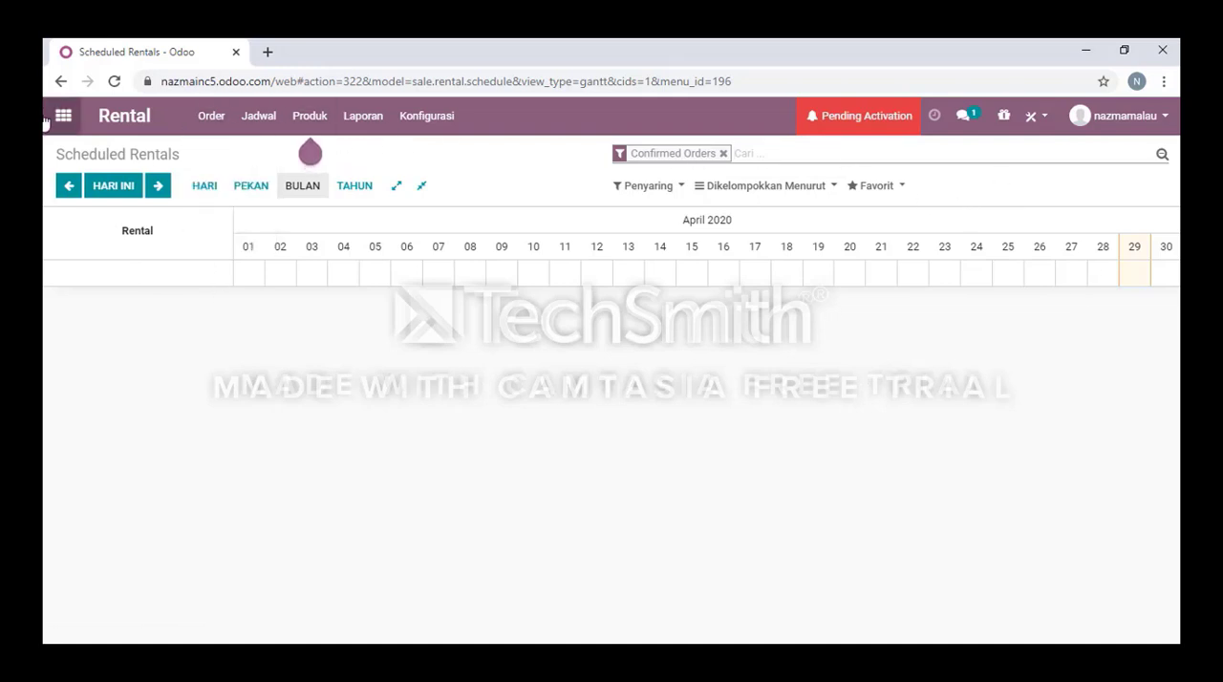
View the rental schedule by day, week, month and year, and open its filter options.
click(201, 196)
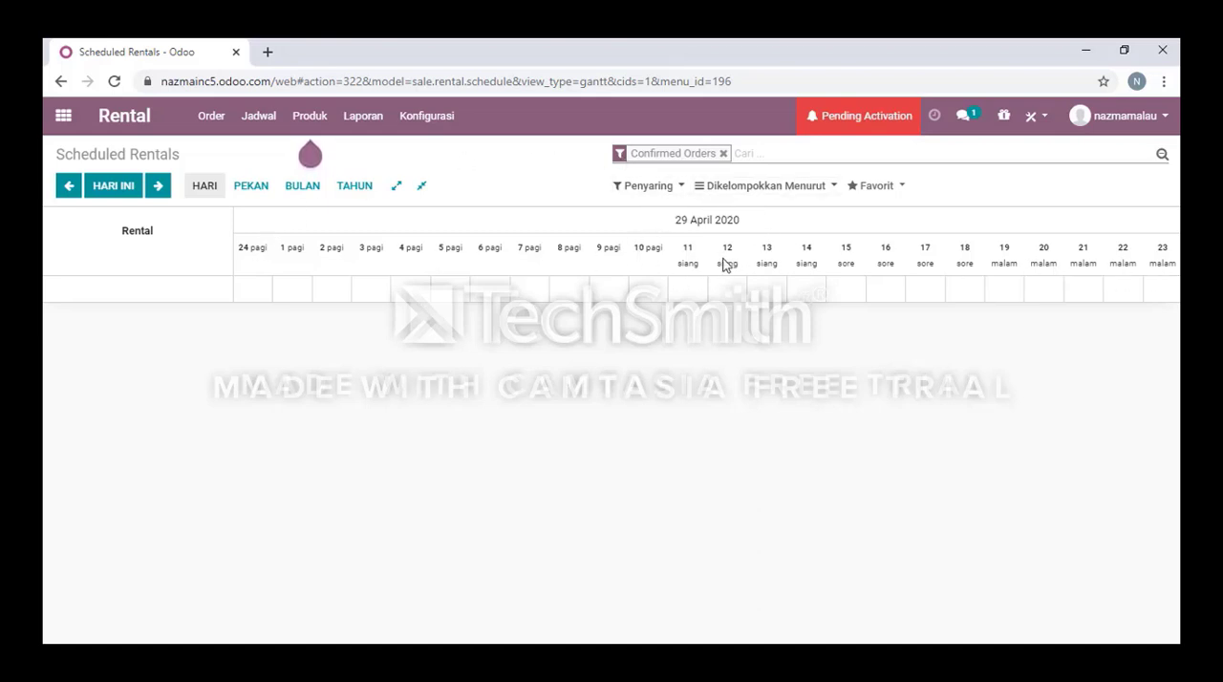
click(254, 194)
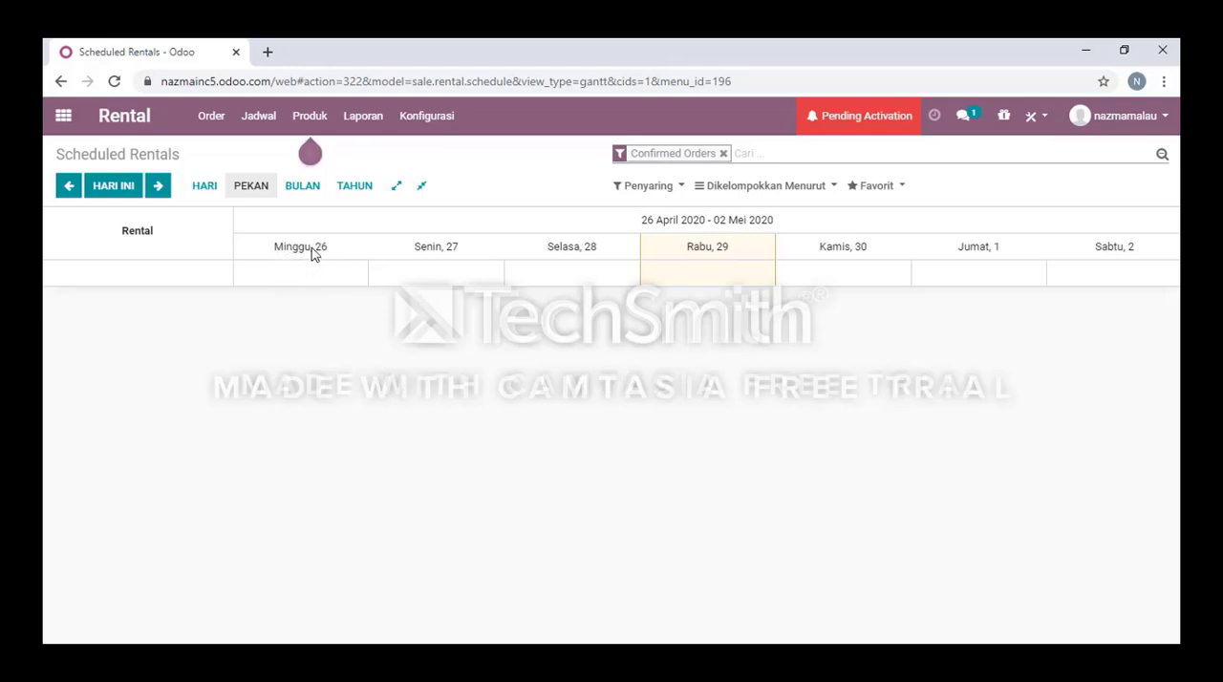
click(303, 186)
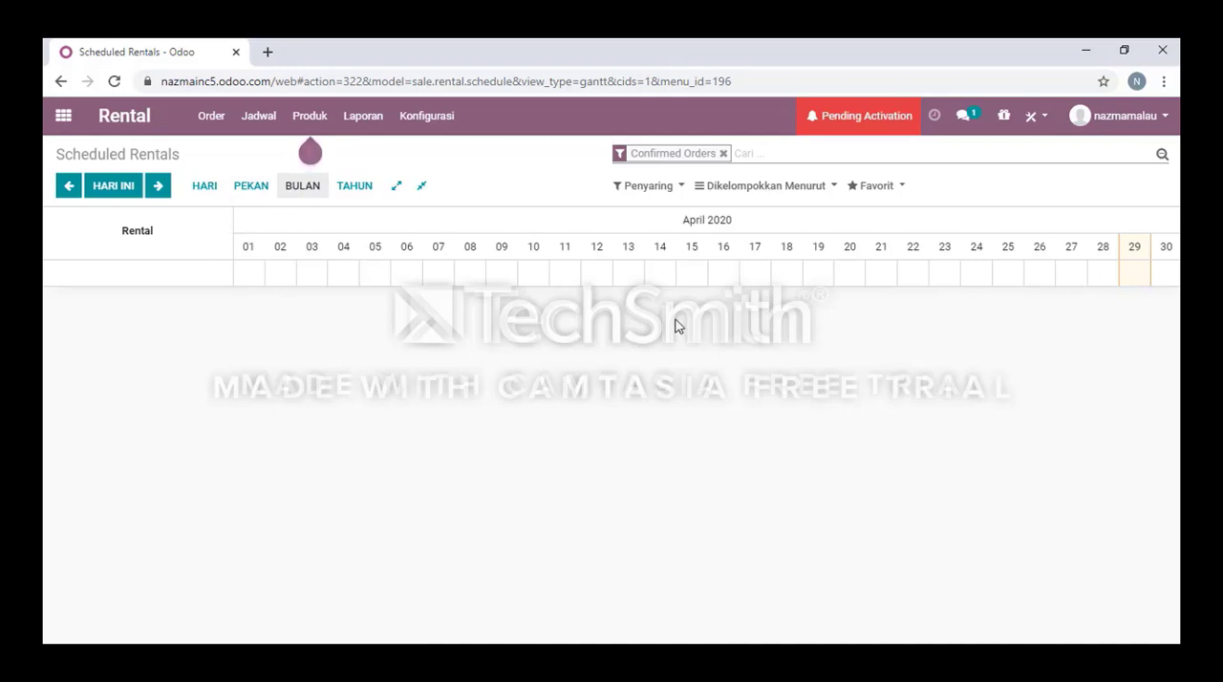
click(353, 189)
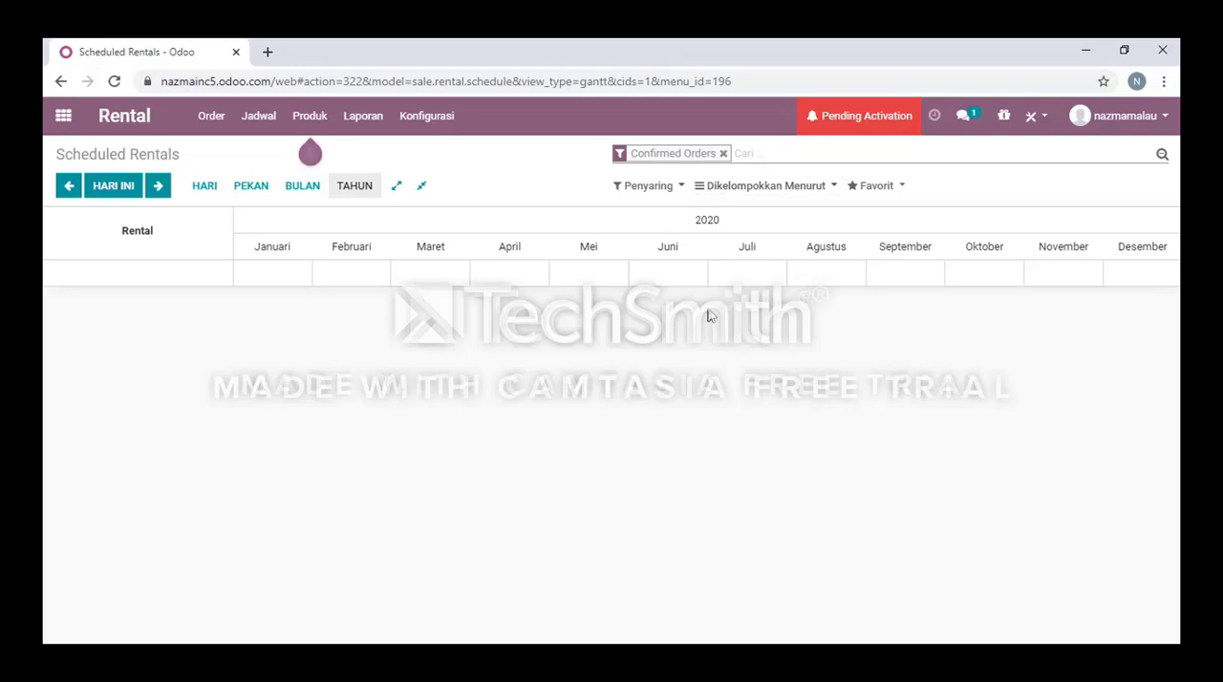
click(674, 191)
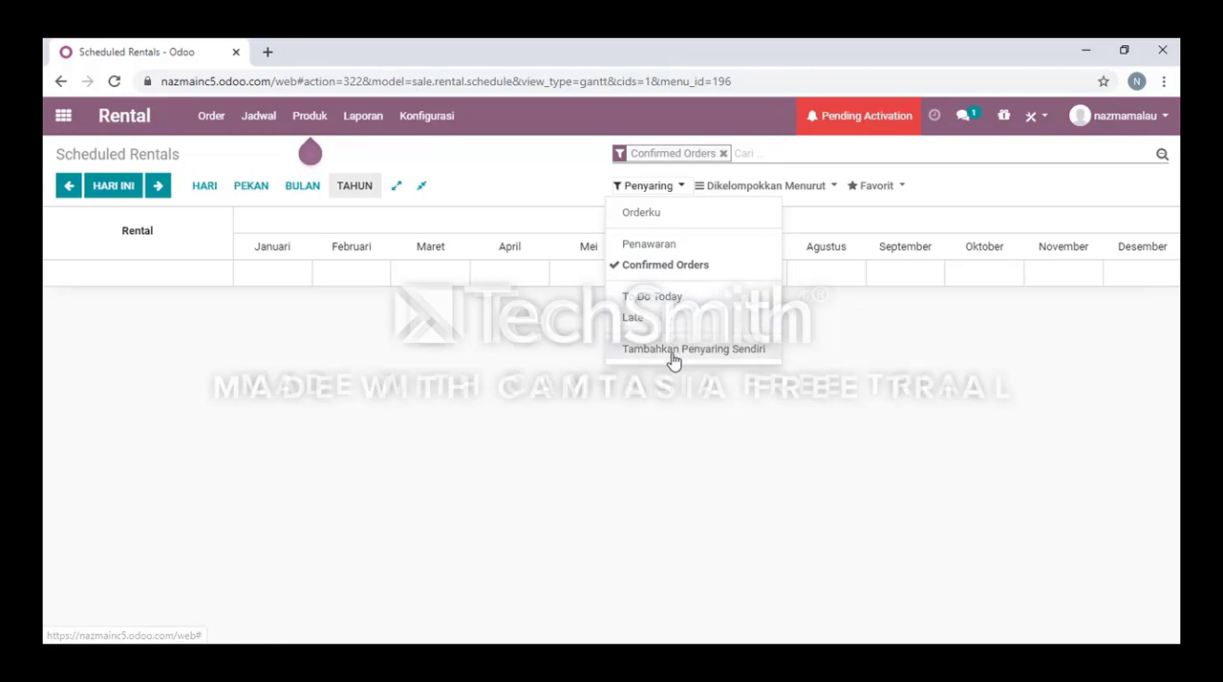
Look over the rental schedule's grouping options, including Tanggal Order, Pickup Date and Return Date, and its favourites options.
click(676, 432)
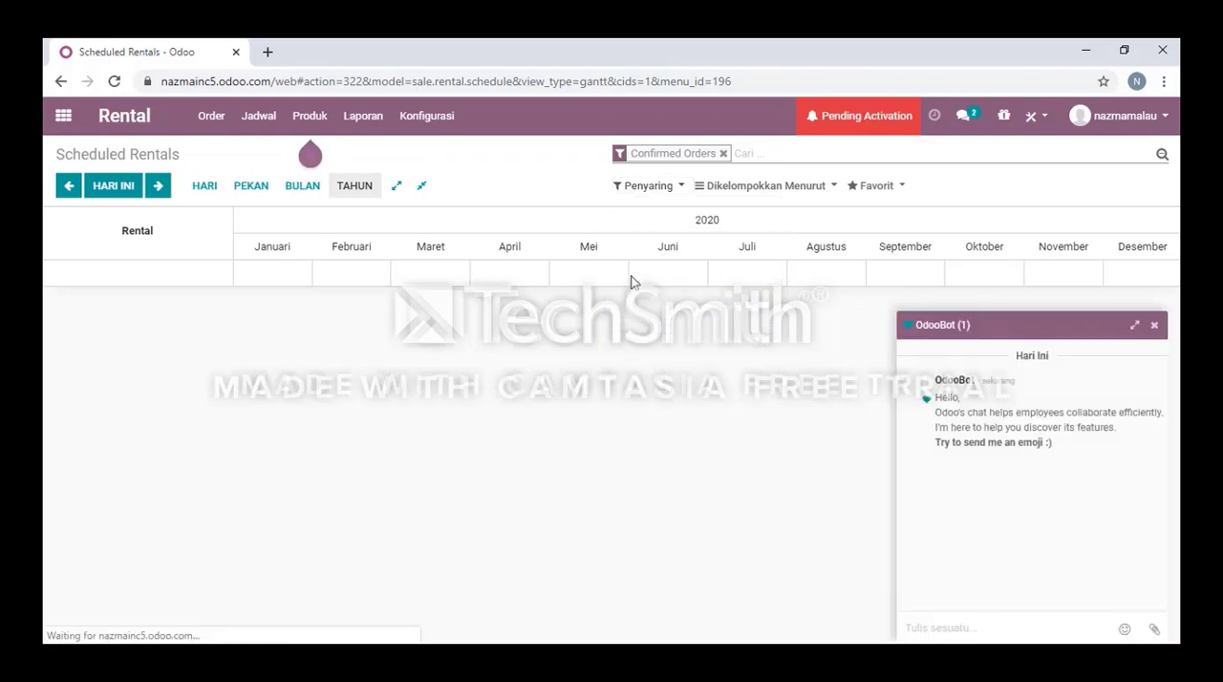
click(798, 196)
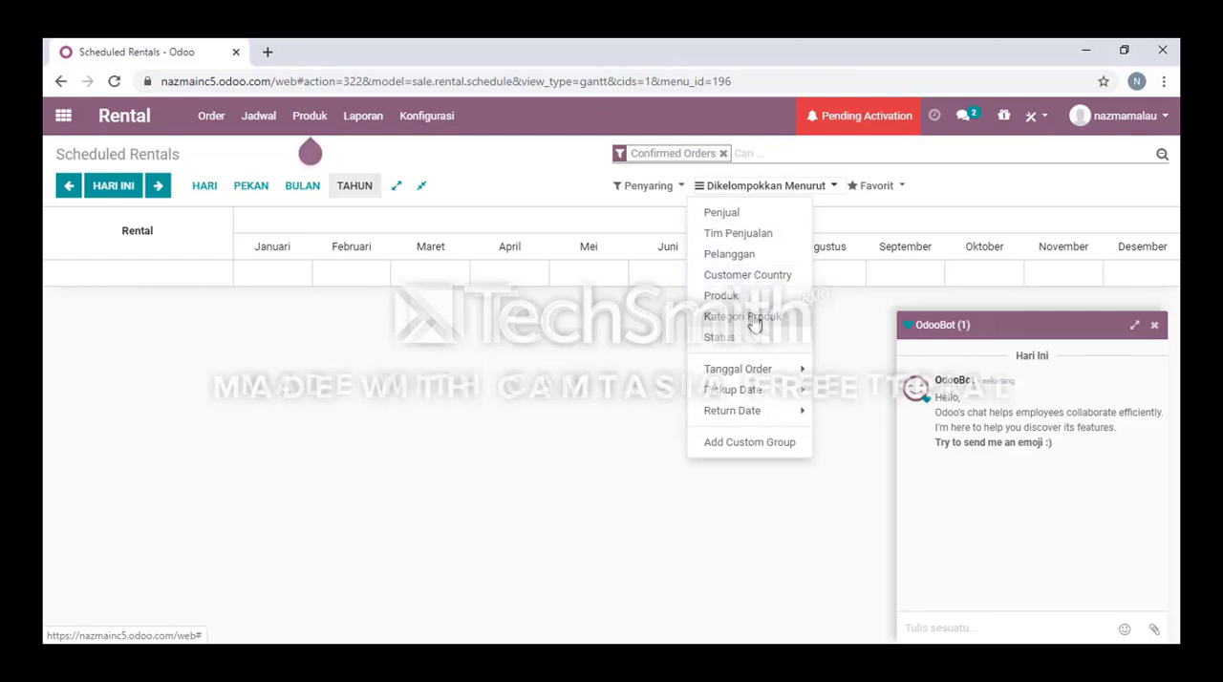
click(762, 370)
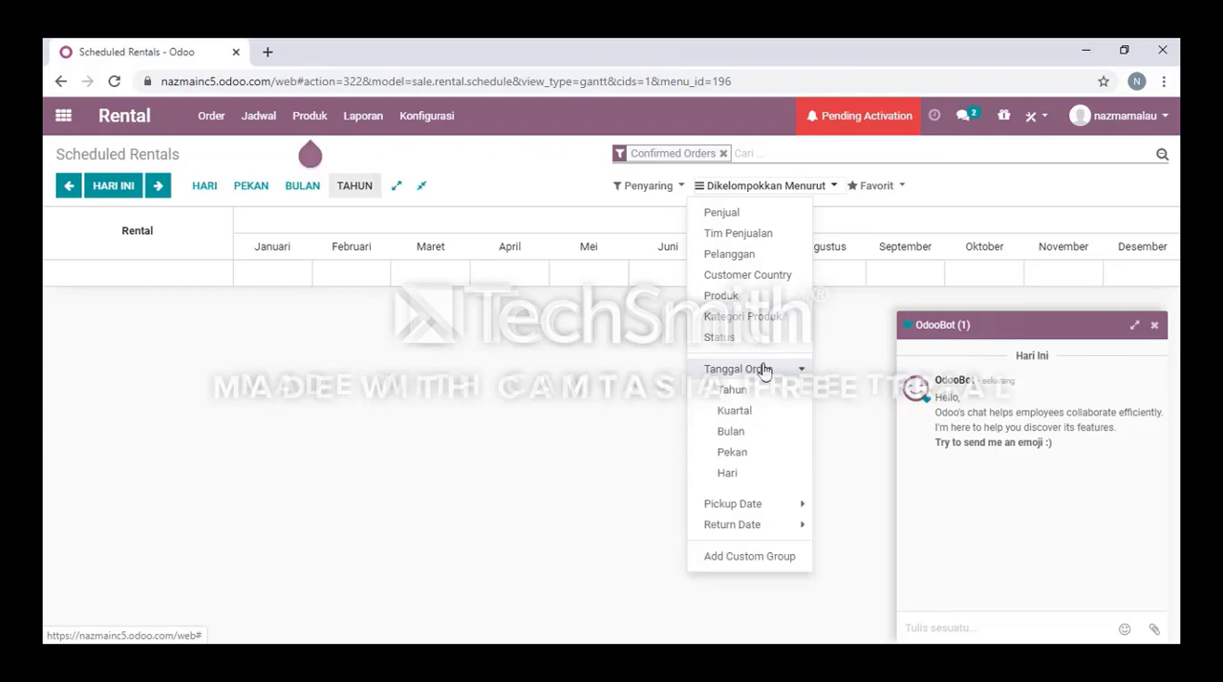
click(763, 369)
click(763, 370)
click(763, 369)
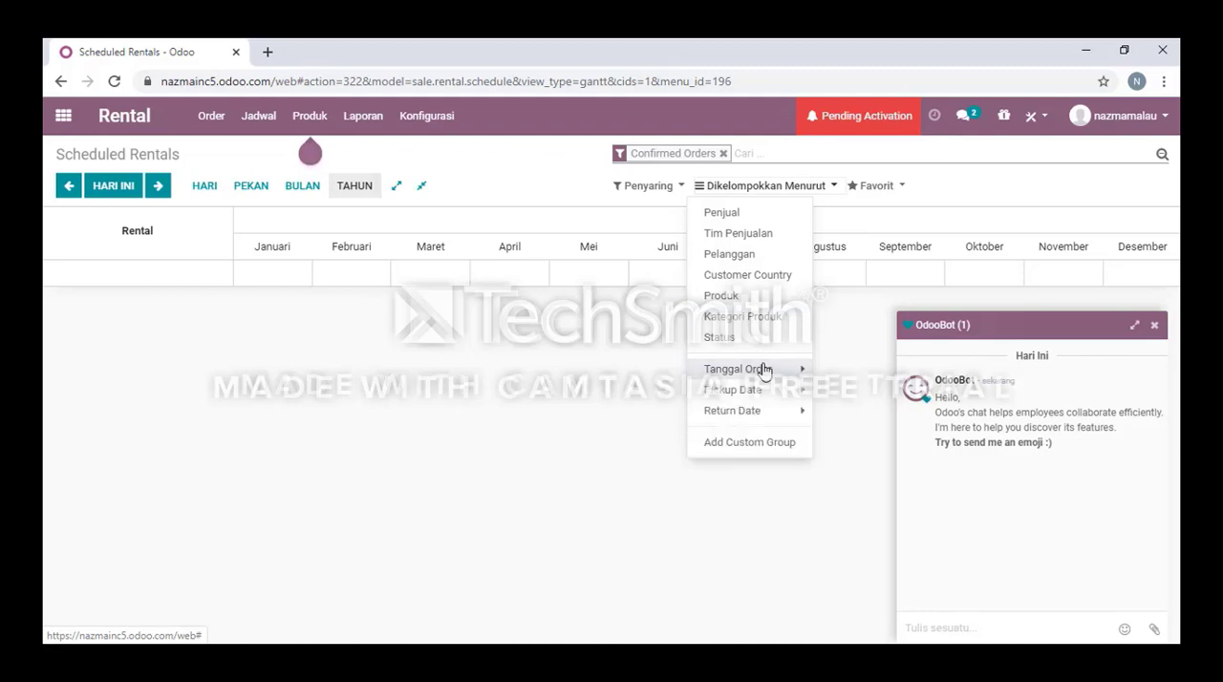
click(769, 388)
click(769, 388)
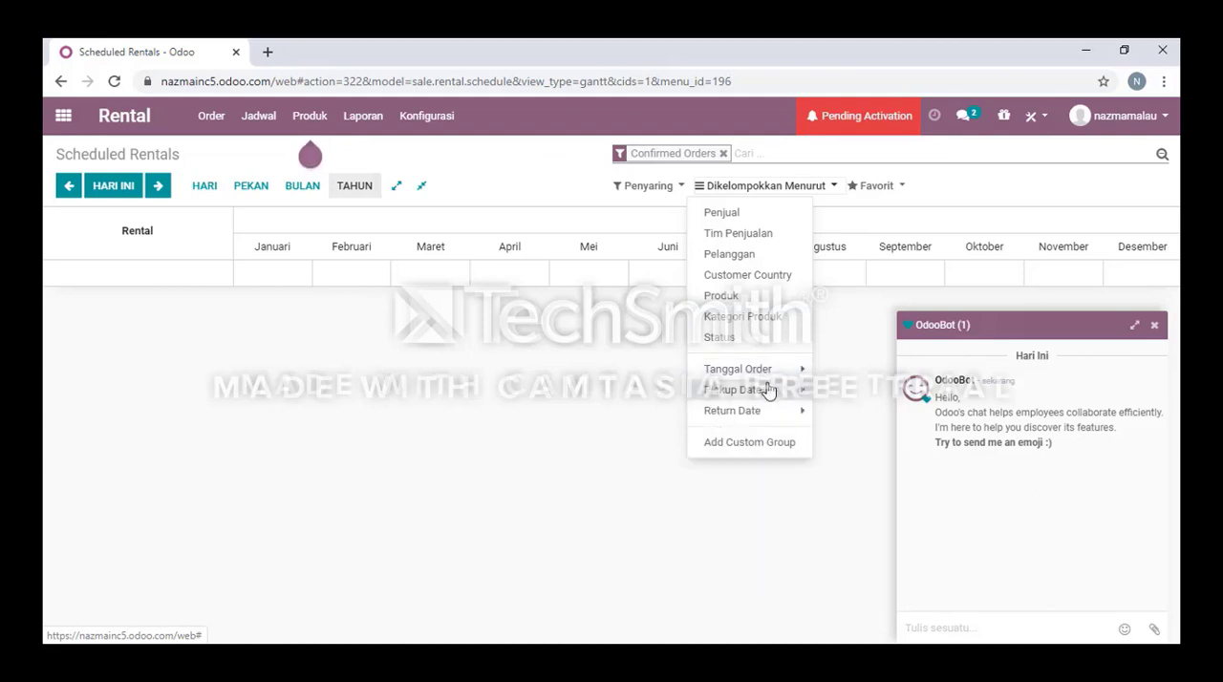
click(772, 411)
click(772, 412)
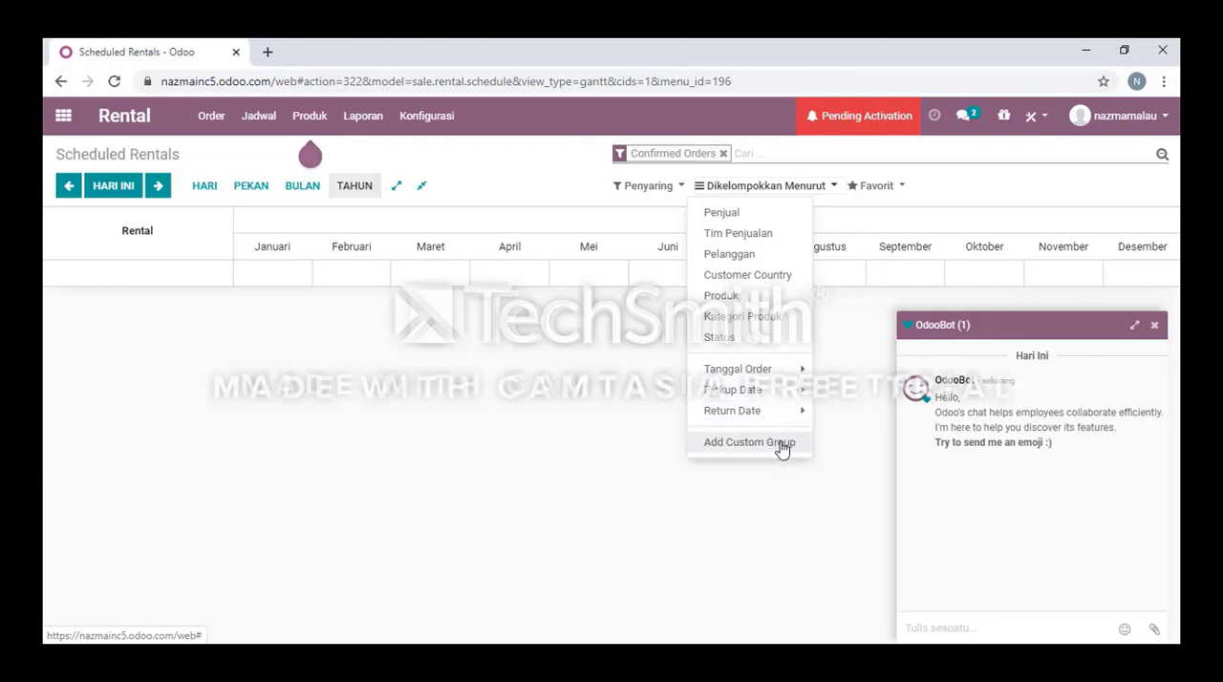
click(706, 493)
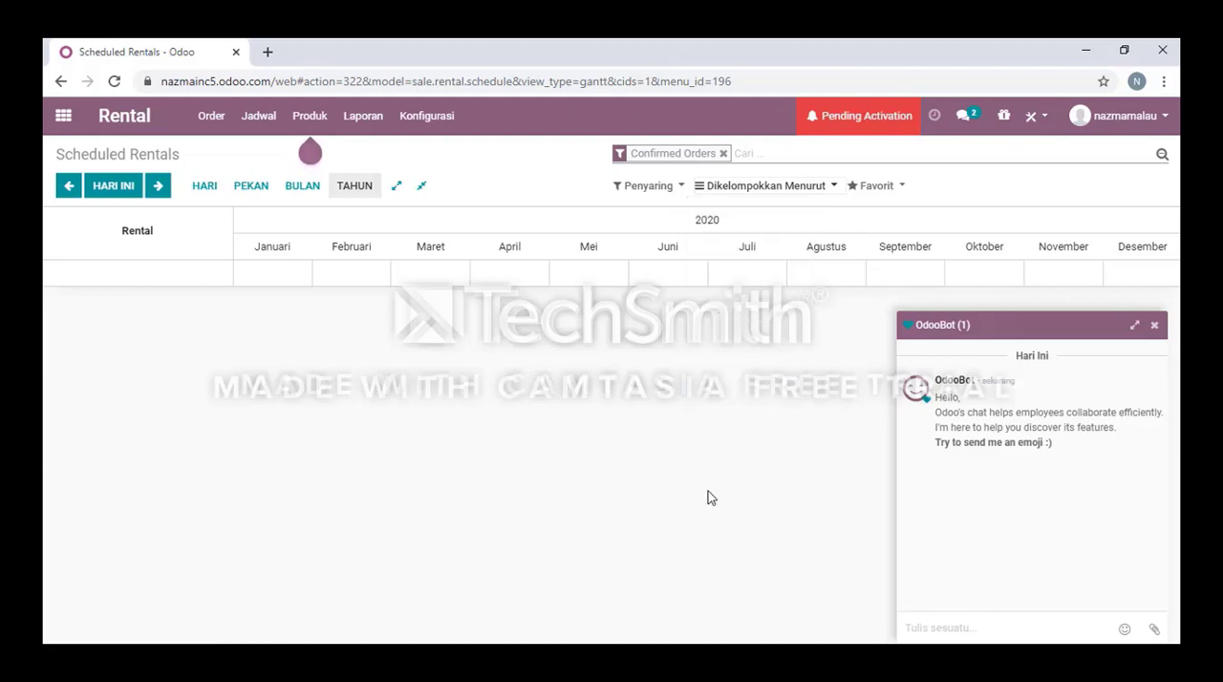
click(866, 197)
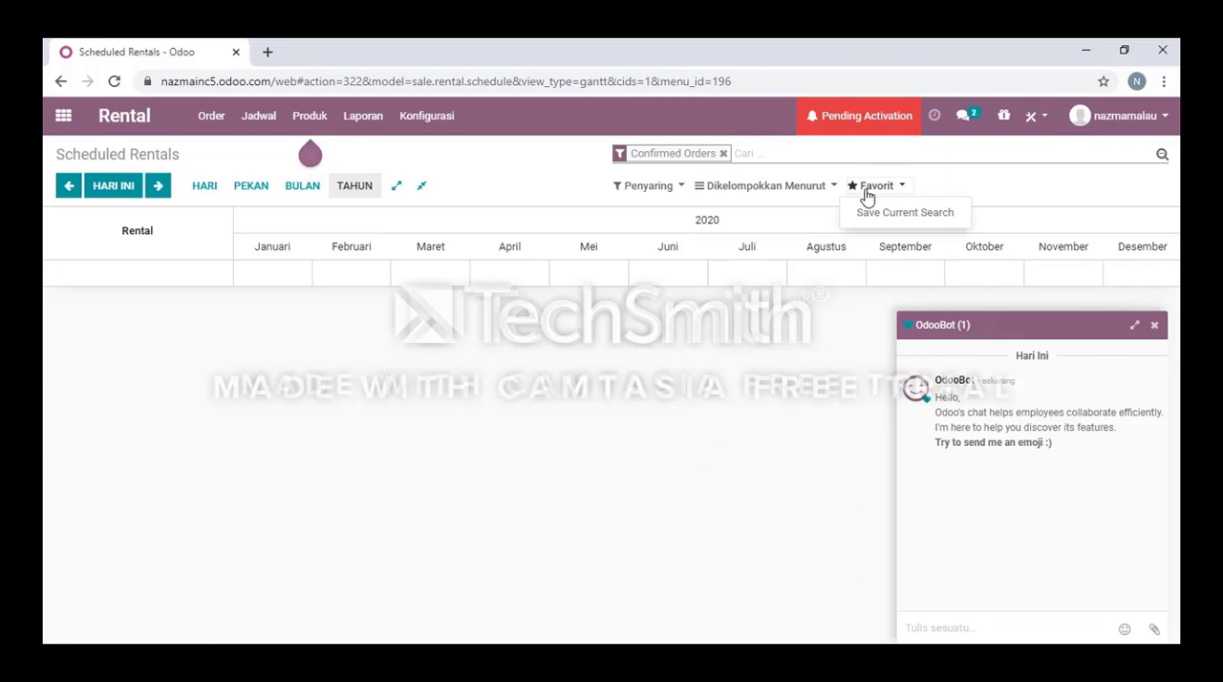
click(867, 191)
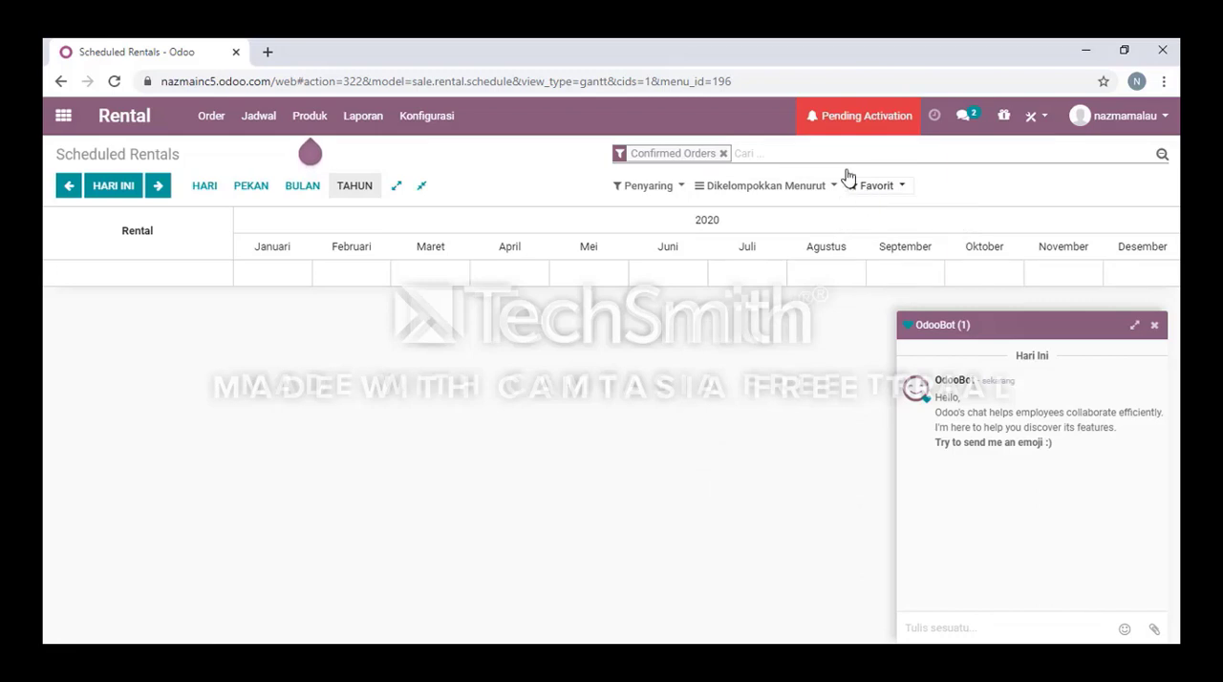
Dismiss the OdooBot chat and start a new rental product named Ayam, marked Dapat Dijual and Dapat Dibeli.
click(289, 124)
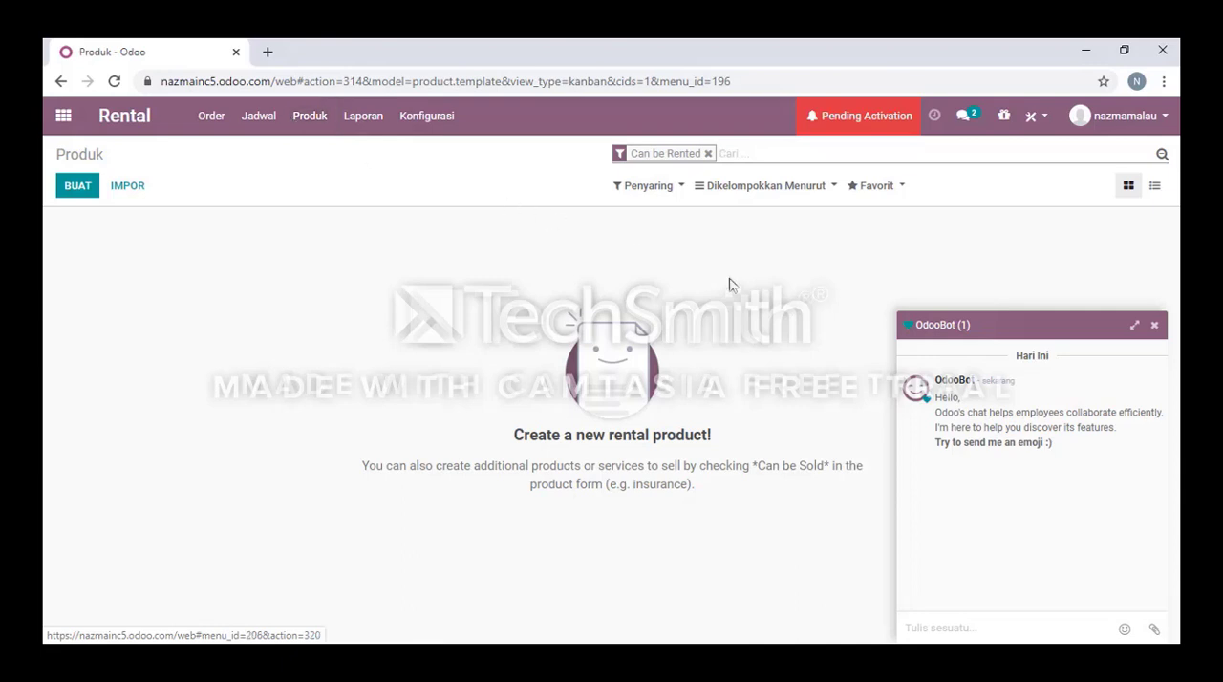
click(1154, 325)
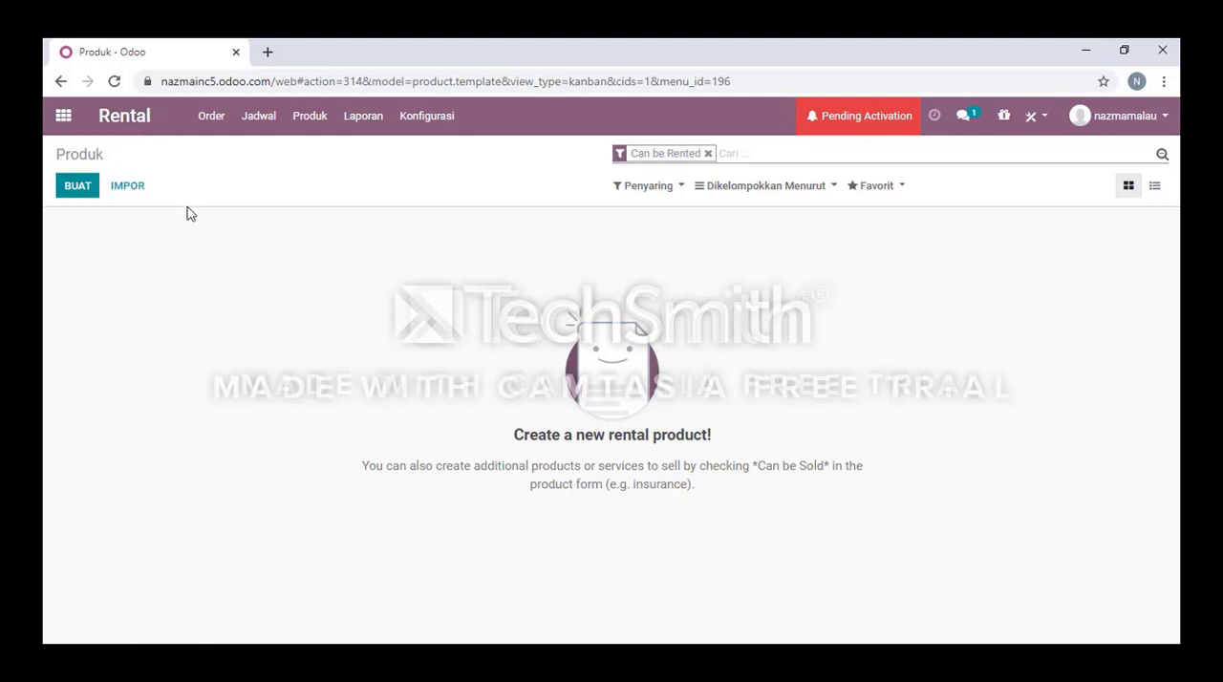
click(79, 187)
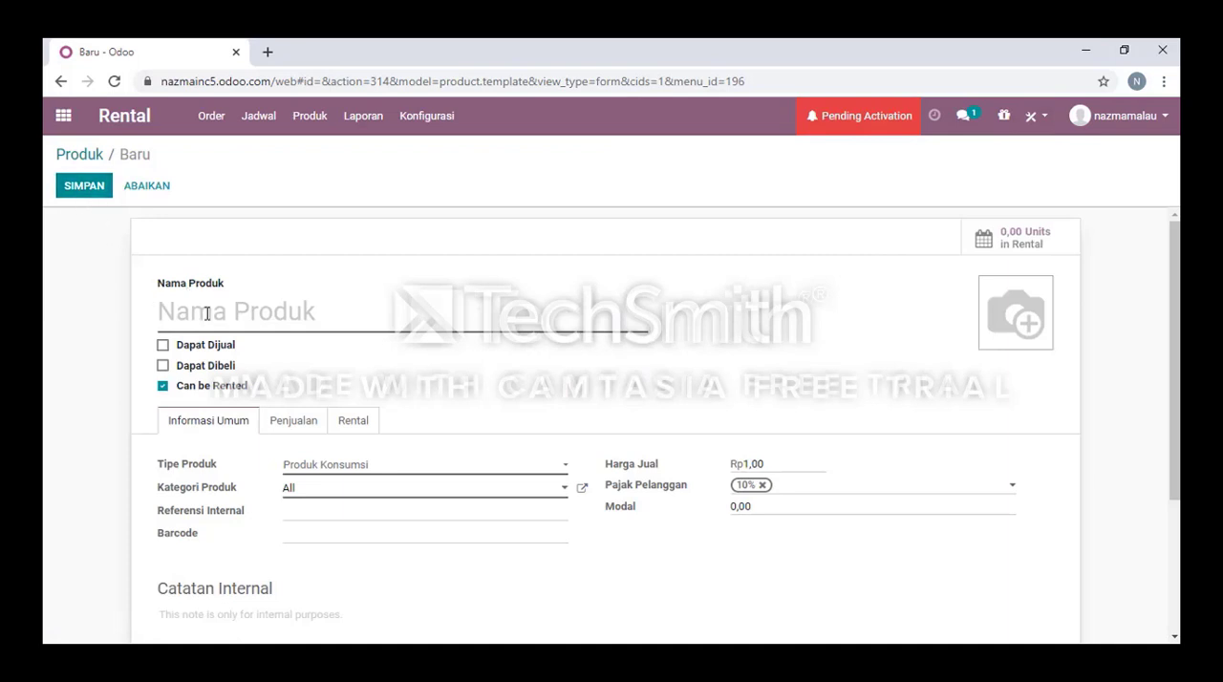
click(206, 313)
click(181, 385)
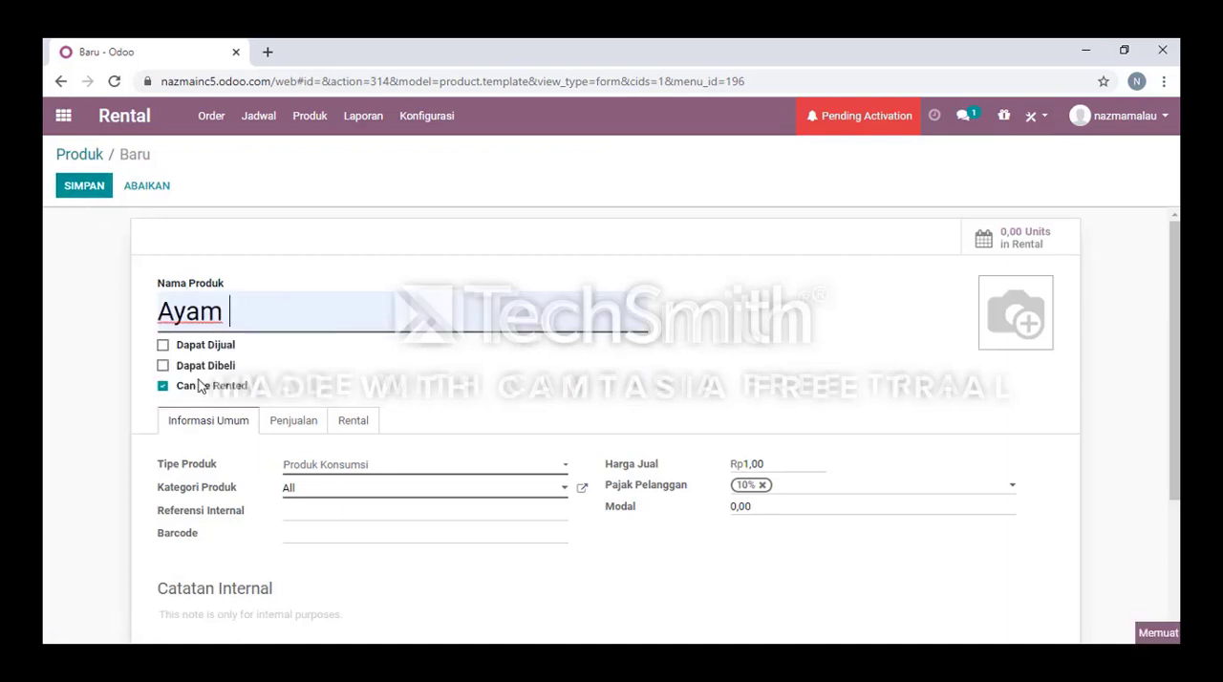
click(162, 346)
click(164, 367)
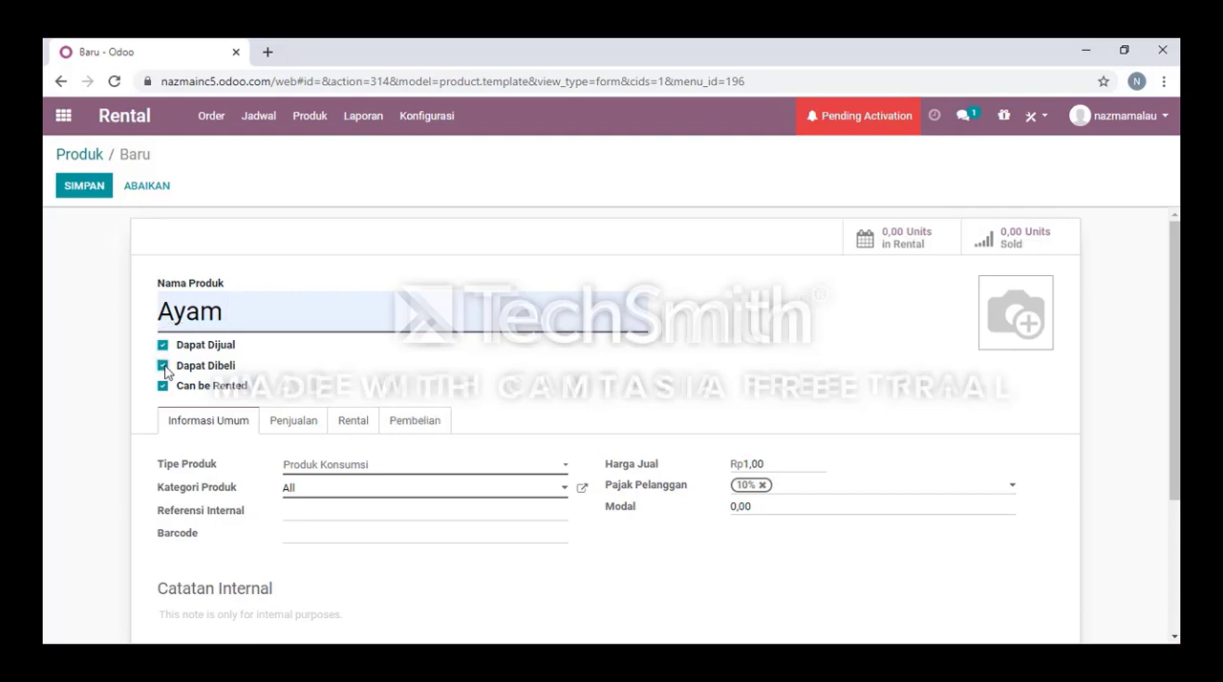
Choose Produk Konsumsi as the product type and All as the product category for Ayam.
click(335, 468)
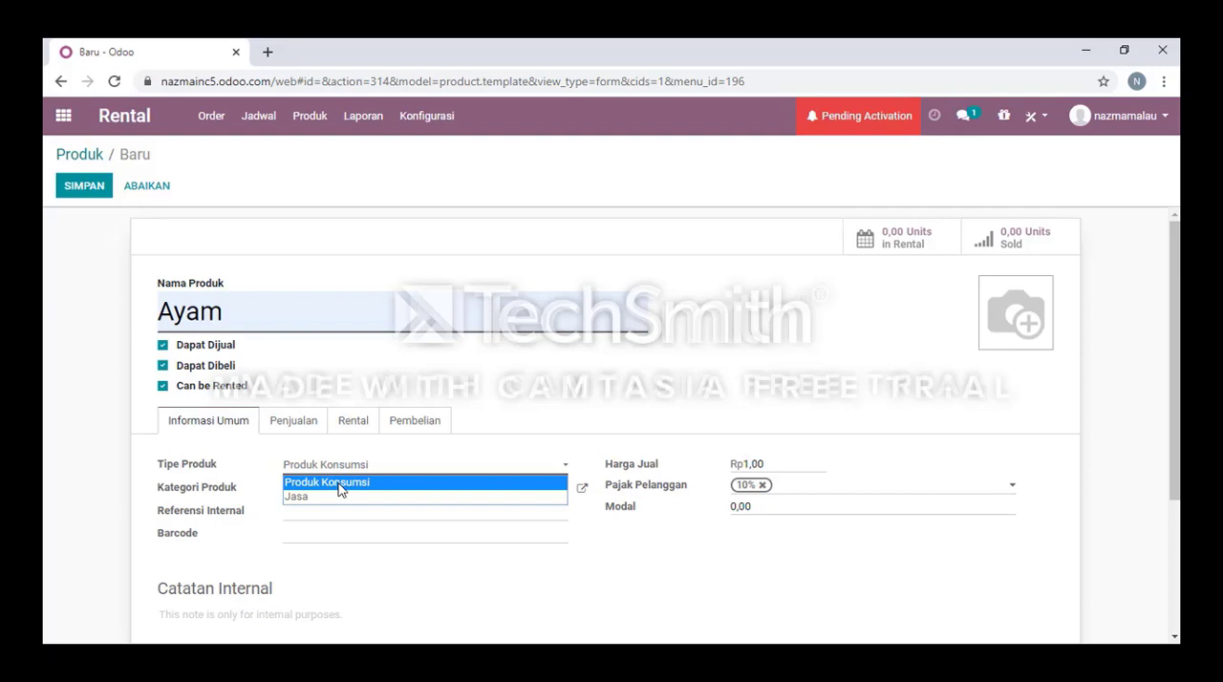
click(340, 489)
click(319, 499)
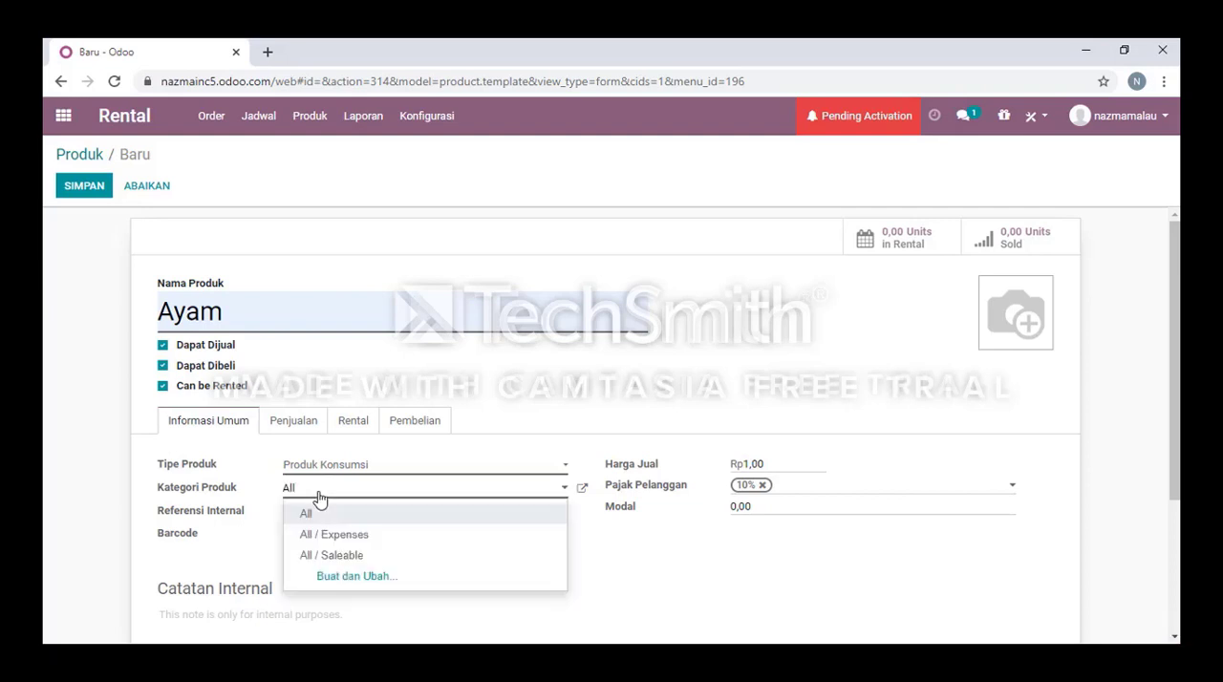
click(320, 502)
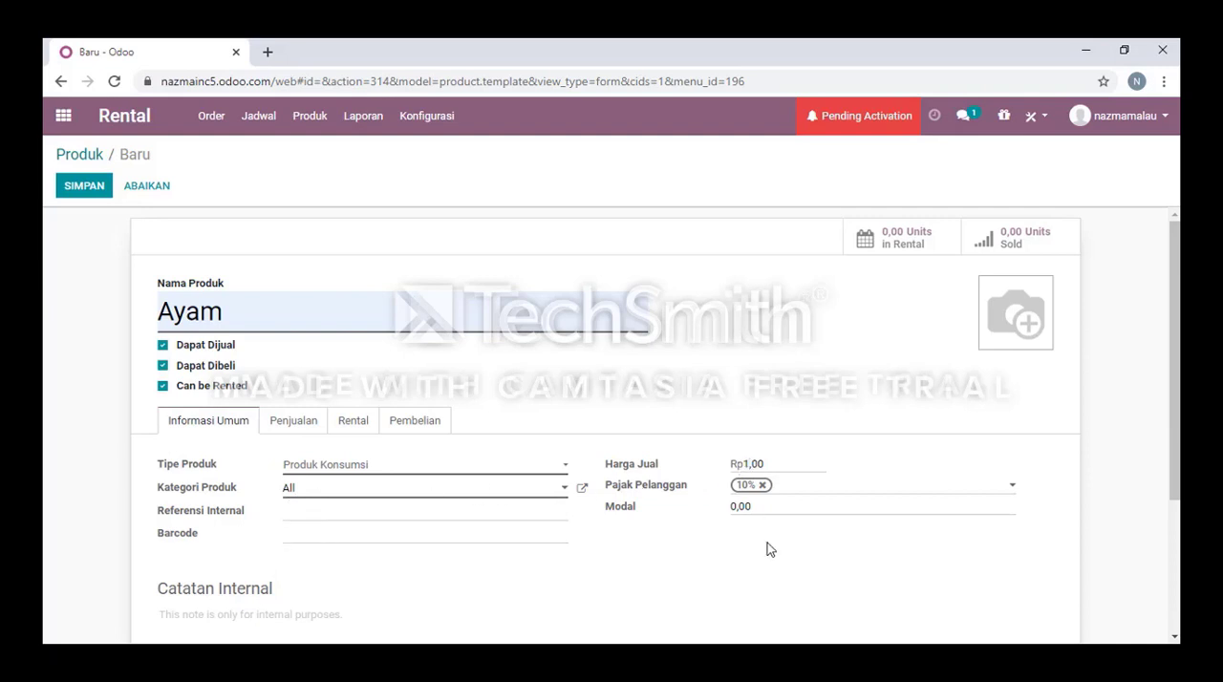
Set Ayam's sales price to Rp25000 and look over the customer tax choices, keeping 10%.
key(BackSpace)
text(25000)
click(799, 489)
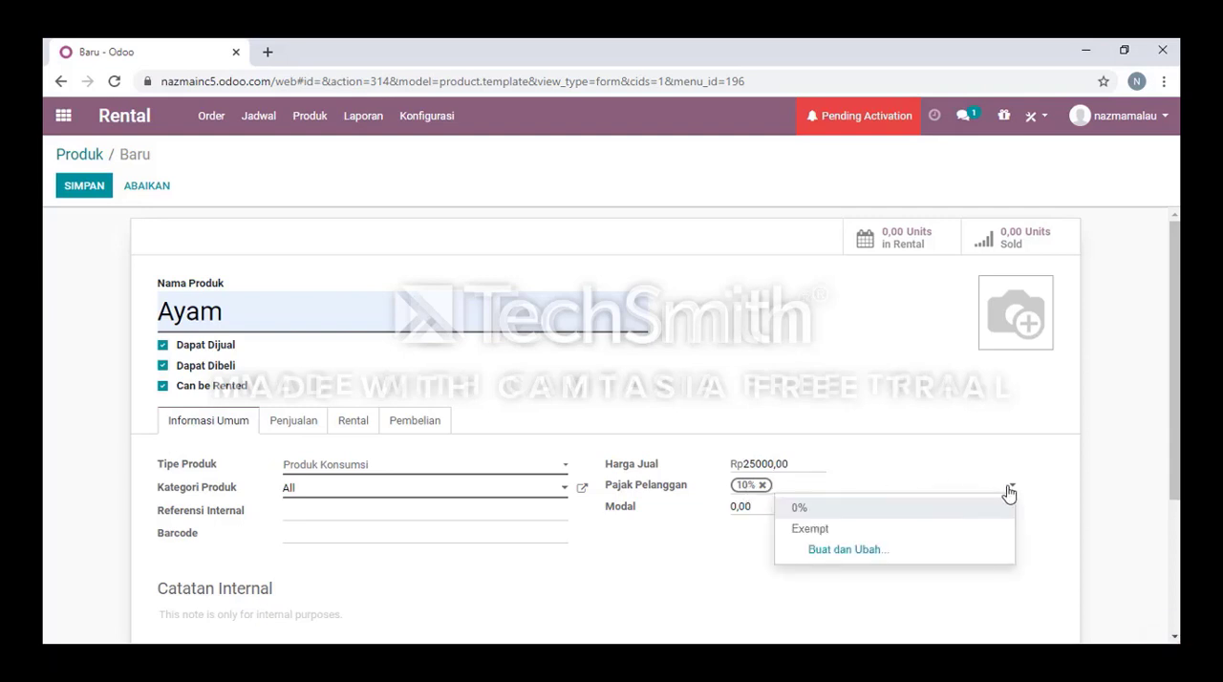
click(766, 511)
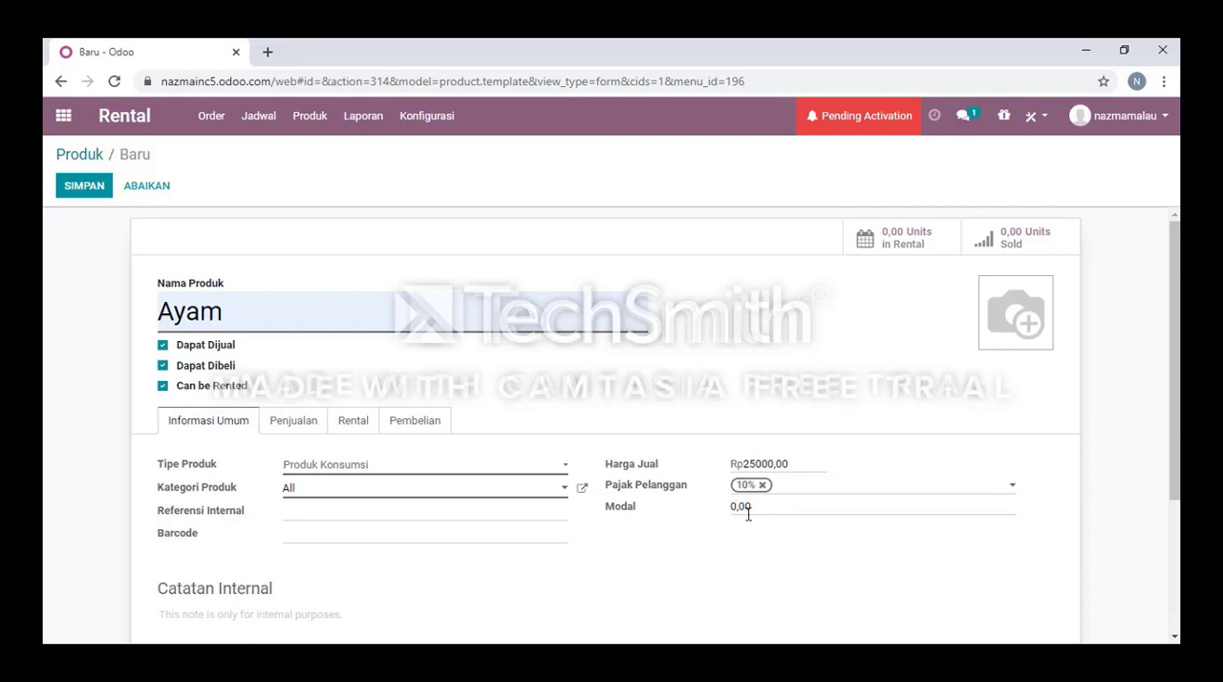
text(000)
Review Ayam's sales settings and set its billing policy to Jumlah dipesan.
click(297, 430)
scroll(382, 382, down, 2)
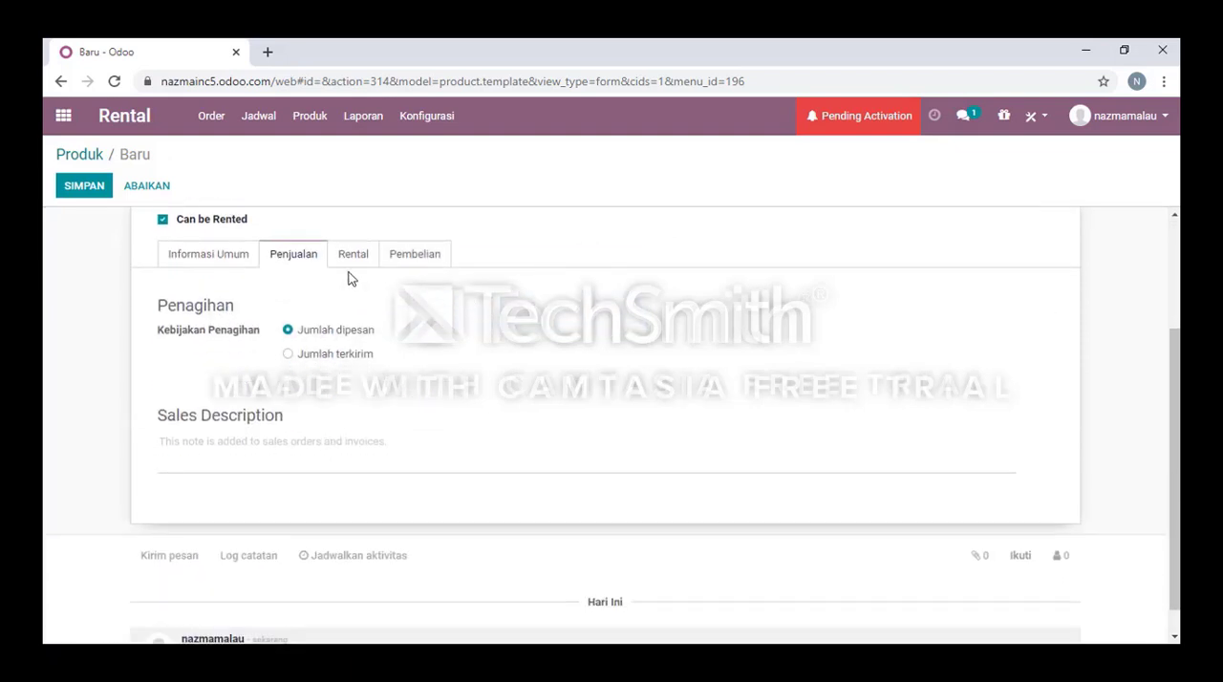
scroll(325, 411, up, 1)
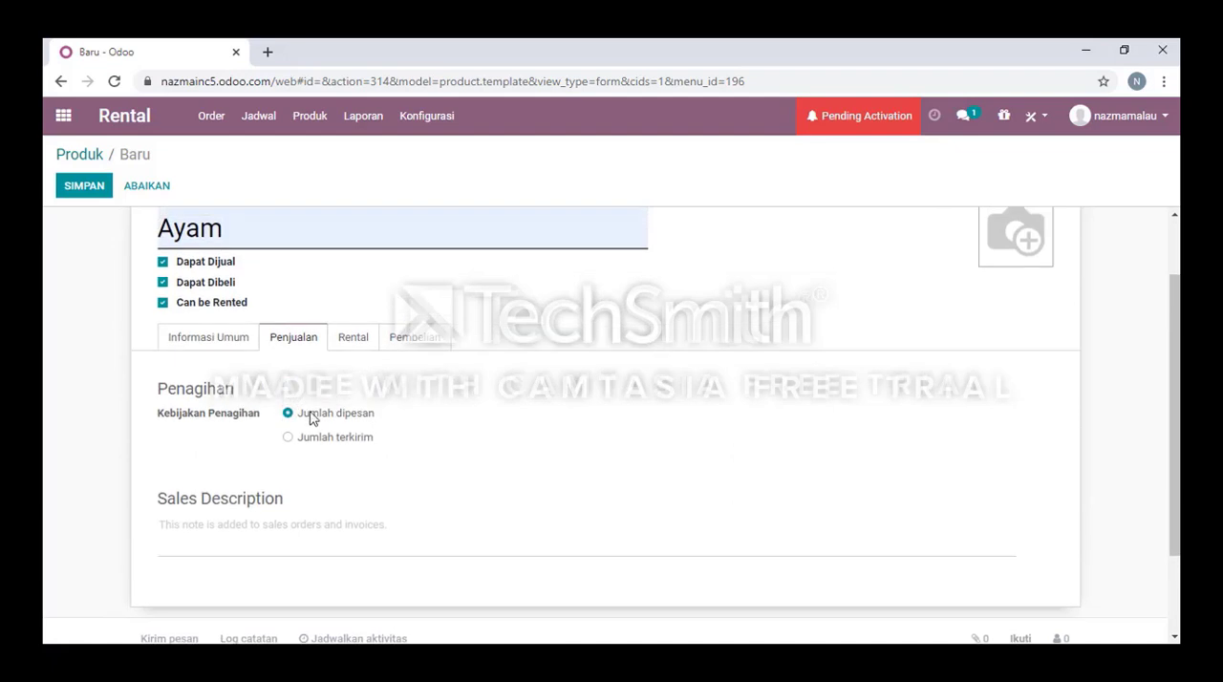
click(304, 439)
click(289, 416)
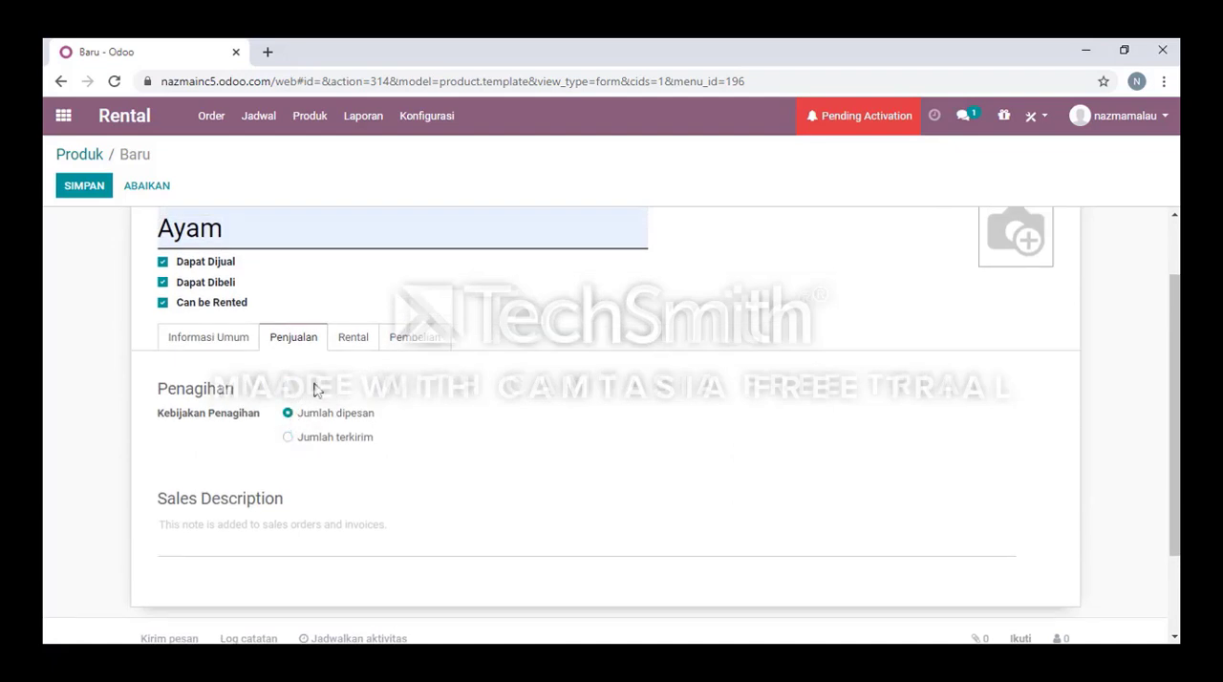
Add a rental price of Rp 10,00 for 5 Hari and set the Extra Hour and Extra Day charges to Rp1,00.
click(353, 340)
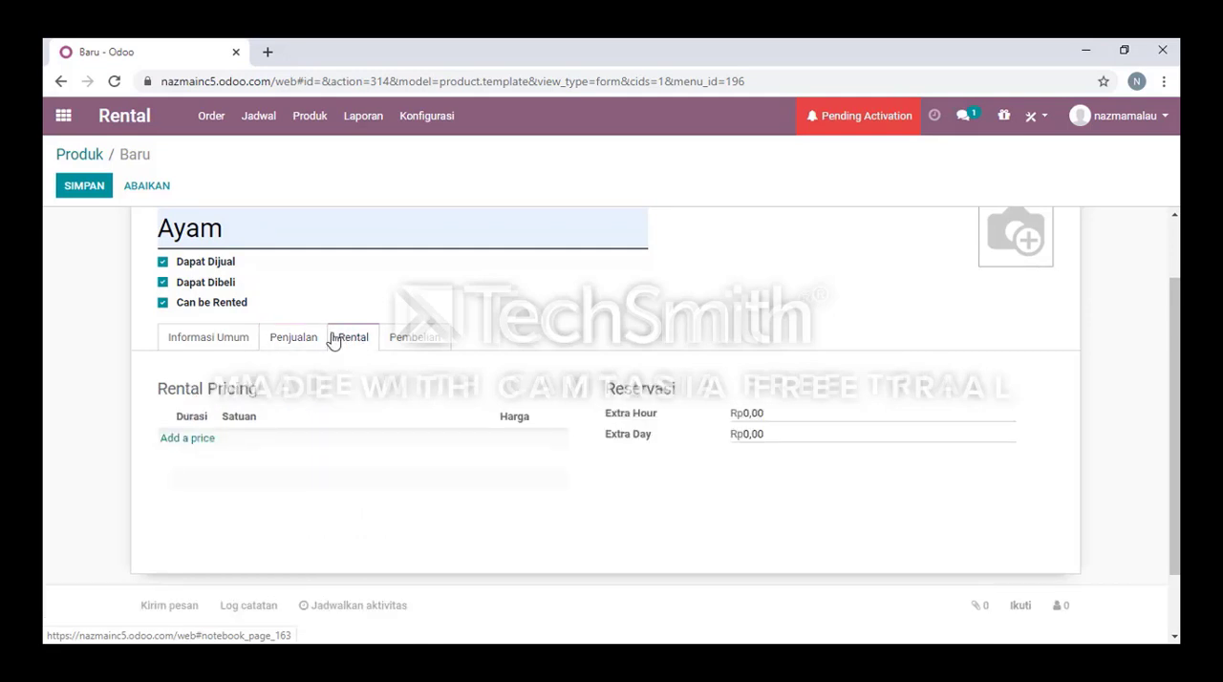
click(204, 437)
text(1)
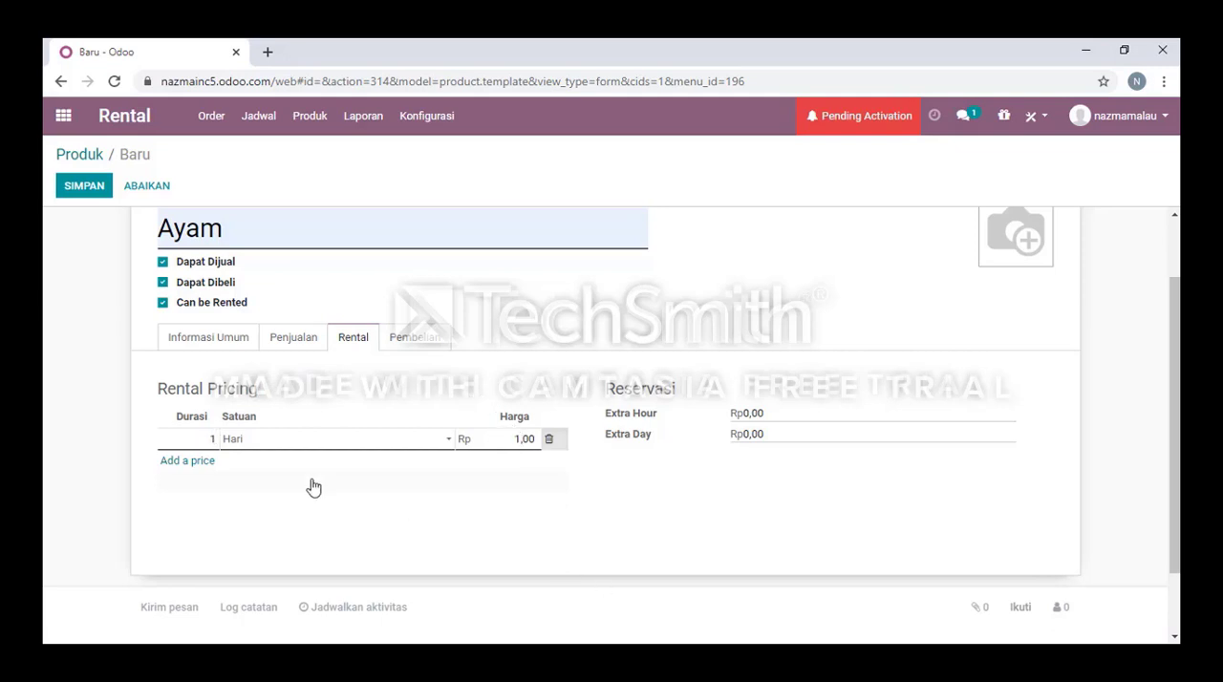
double_click(212, 438)
text(5)
click(521, 438)
click(520, 439)
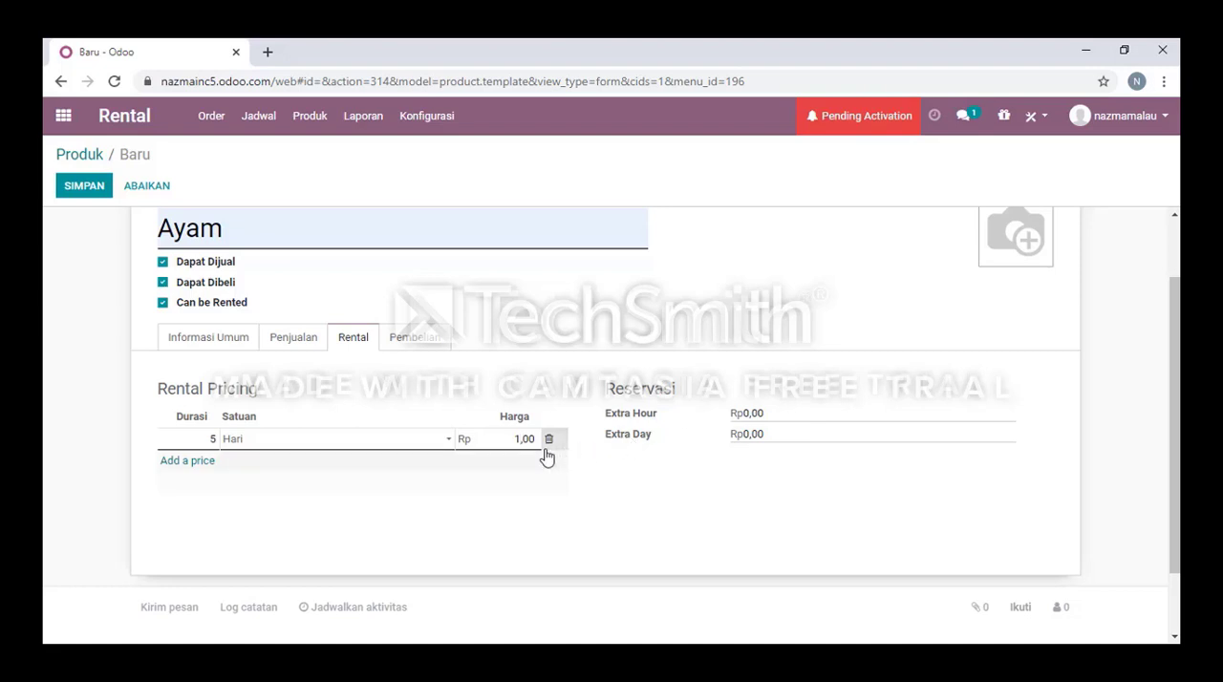
click(557, 486)
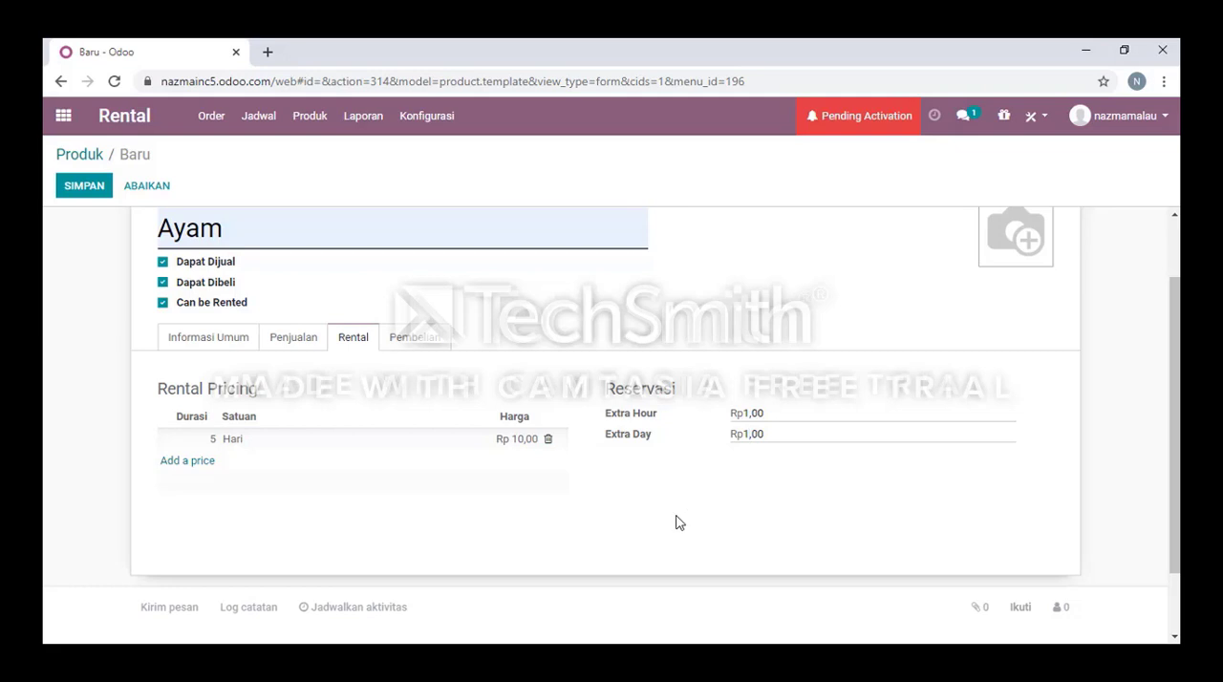
Check the supplier tax in Ayam's purchase settings and save the product.
click(436, 347)
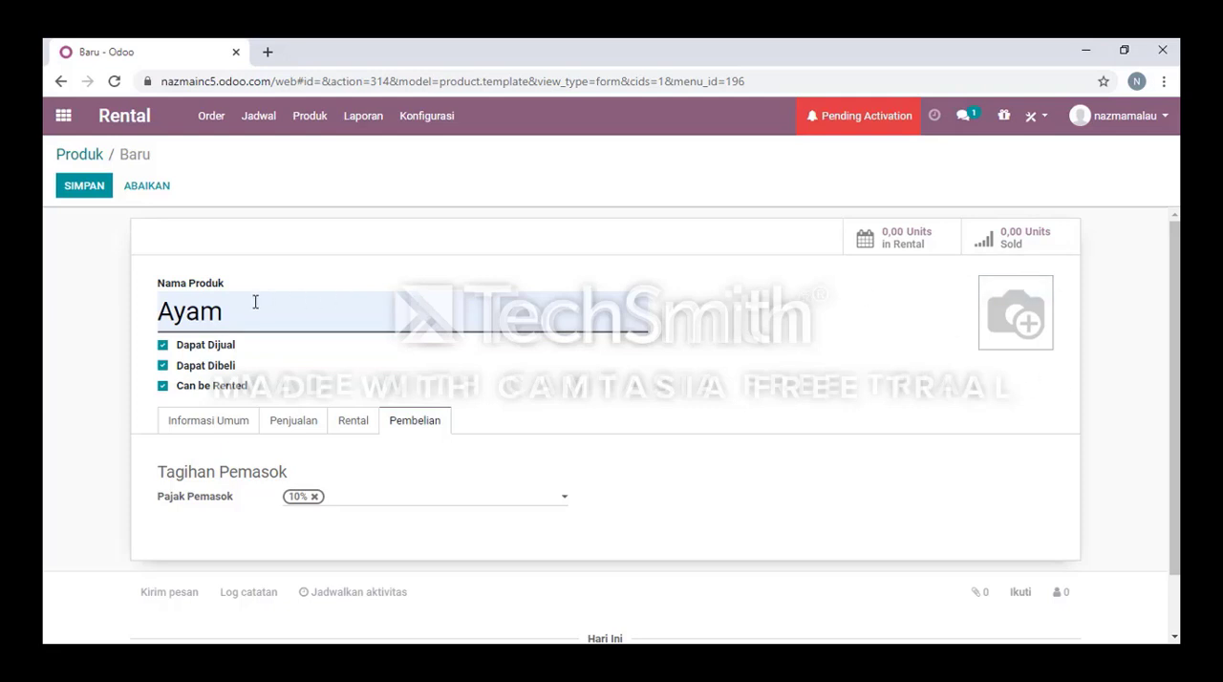
click(65, 190)
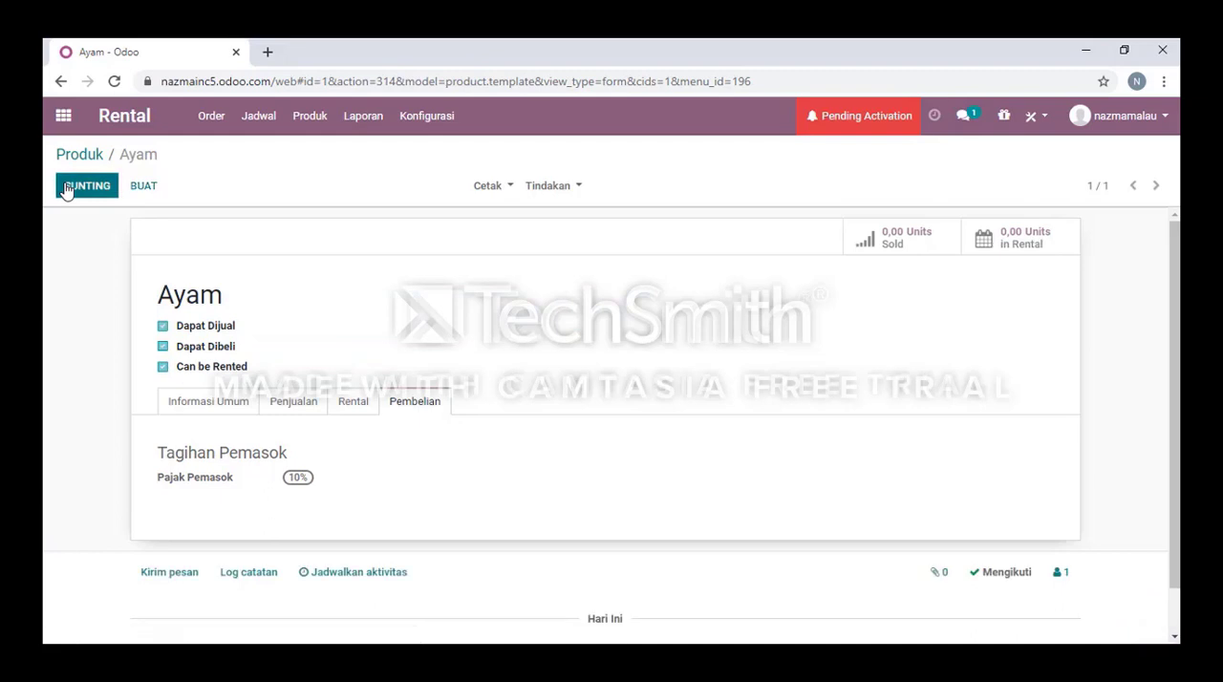
Look over Ayam's print options, duplicate the product and save the copy as Ayam (salinan).
click(492, 186)
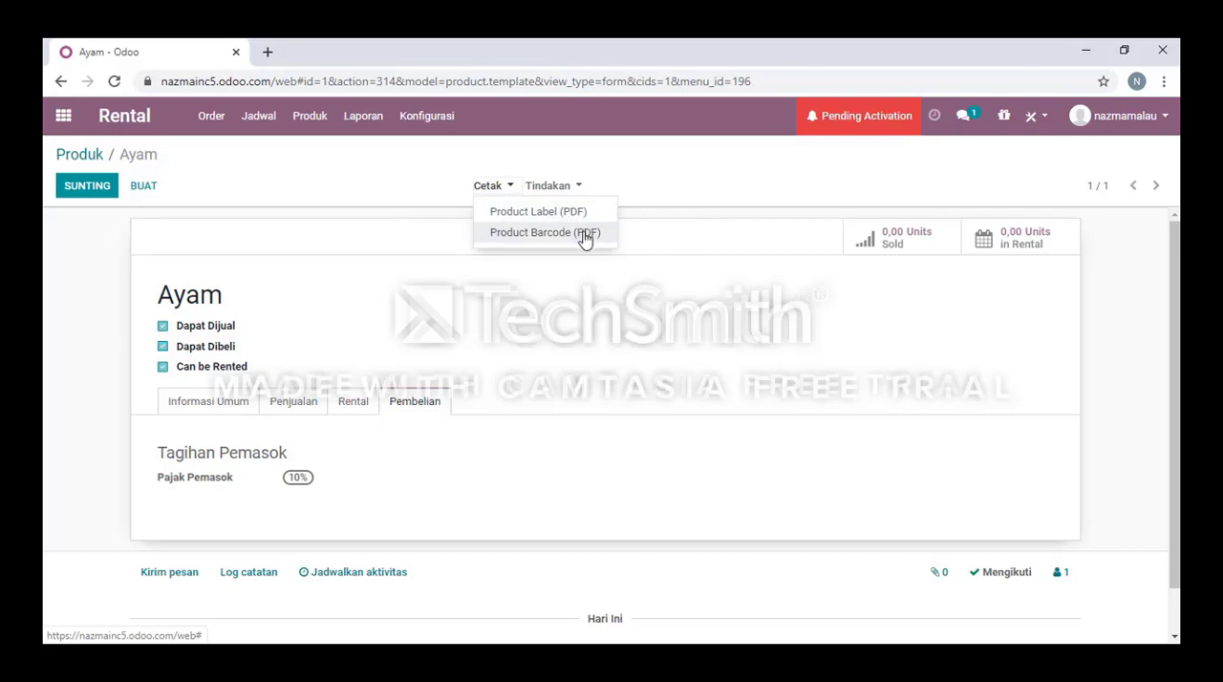
click(559, 184)
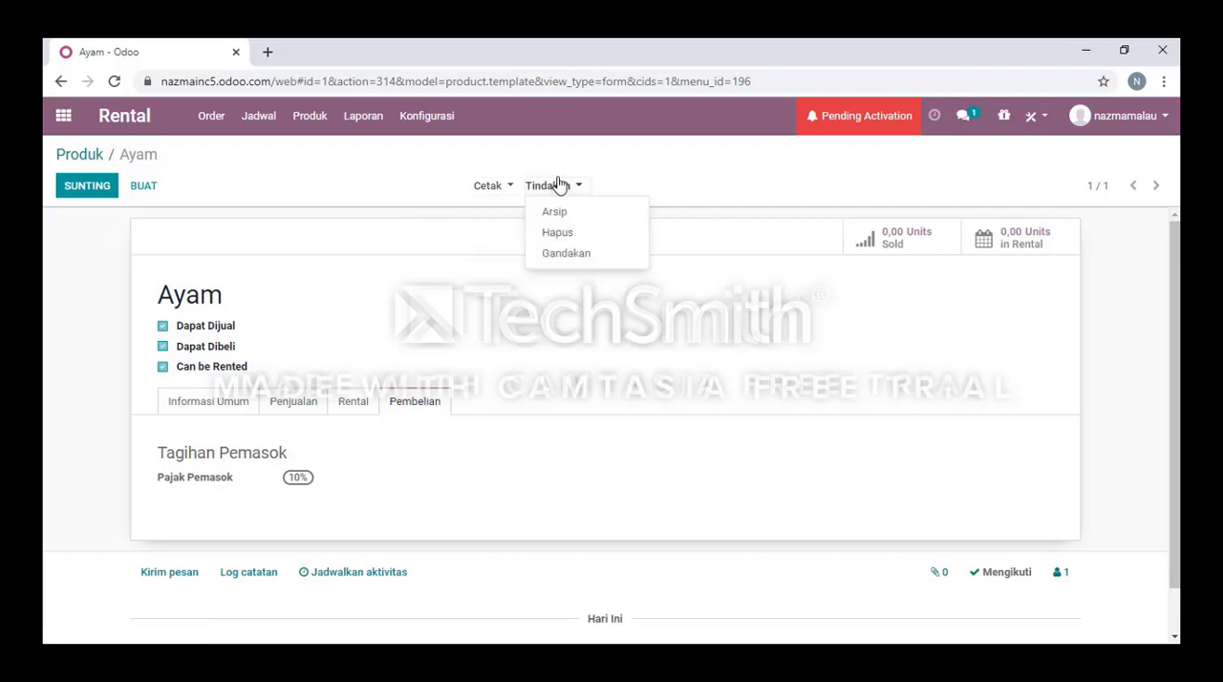
click(577, 256)
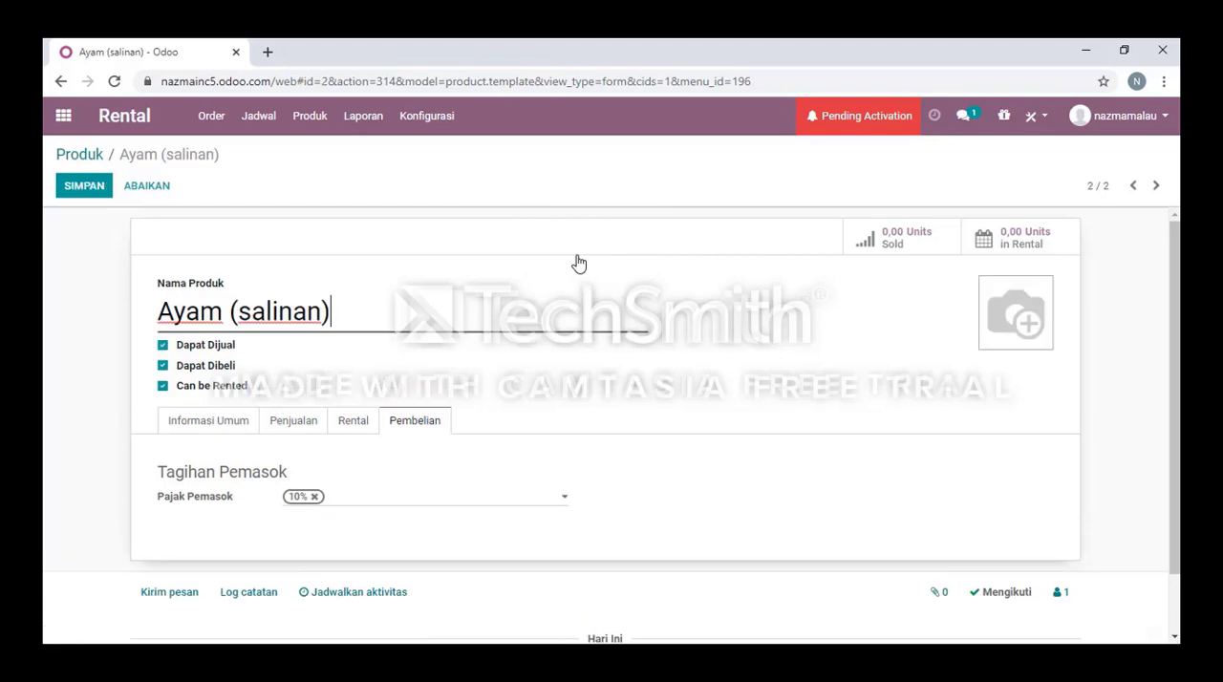
scroll(577, 254, down, 1)
scroll(577, 254, up, 1)
scroll(575, 255, down, 1)
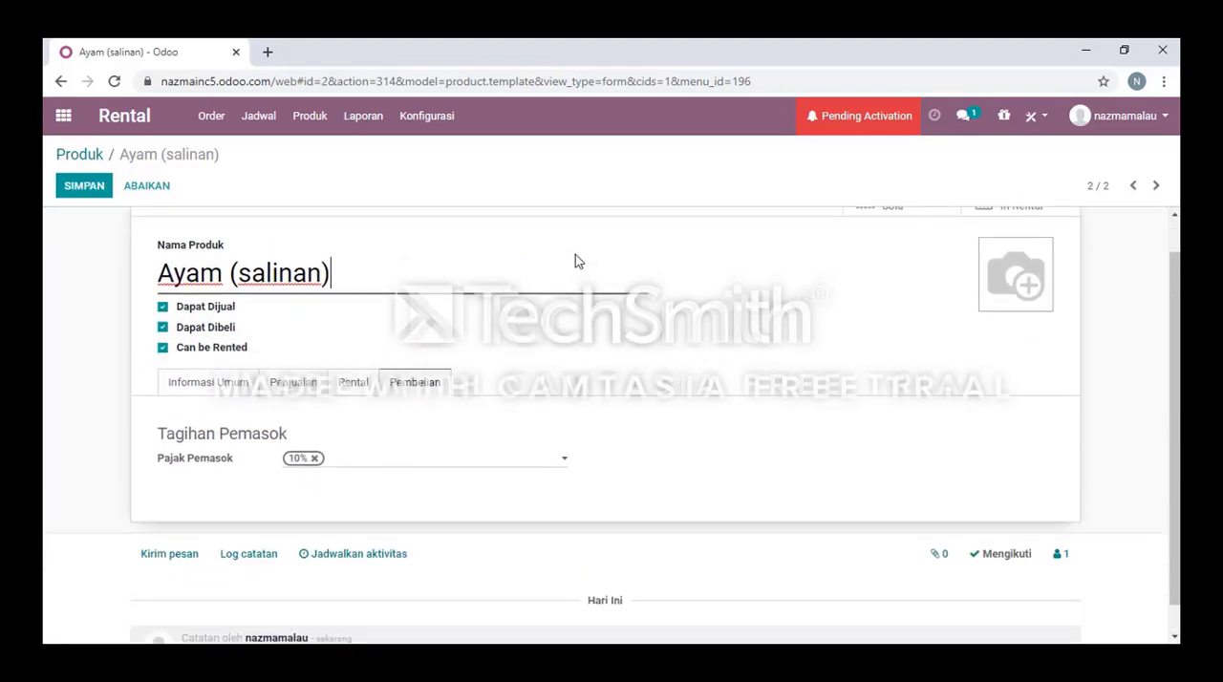
scroll(575, 255, up, 1)
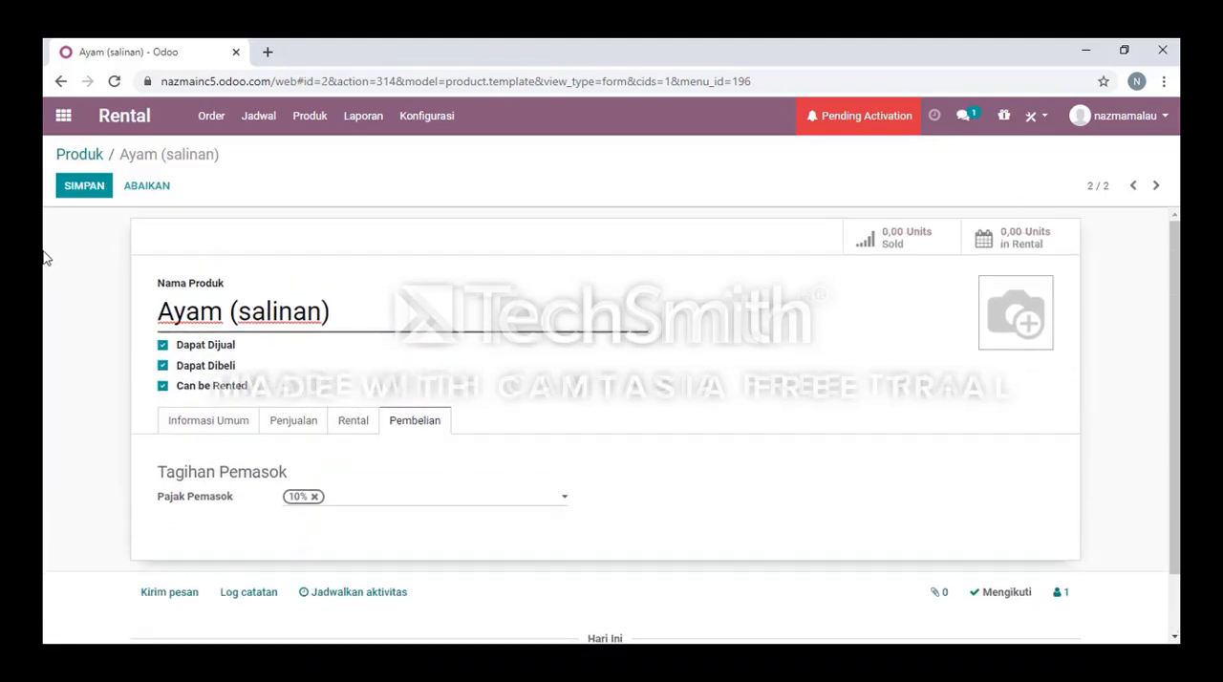
click(68, 192)
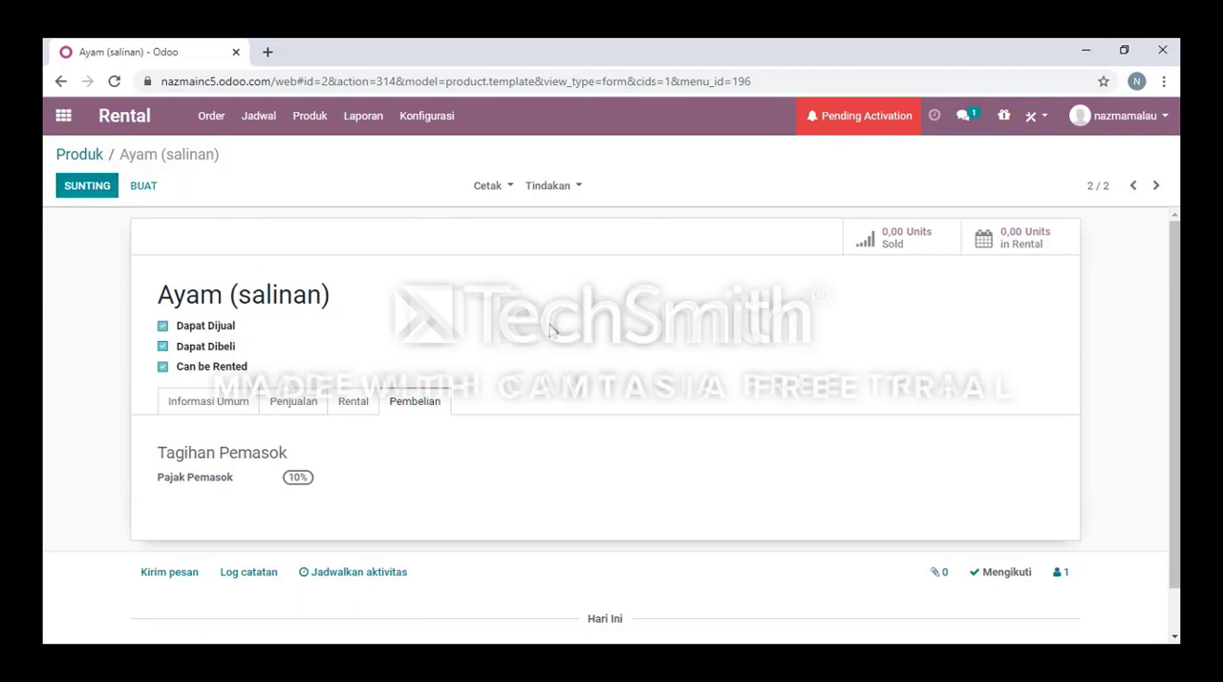
Look through the saved copy's record and return to the original Ayam product.
scroll(555, 331, down, 1)
scroll(554, 334, up, 1)
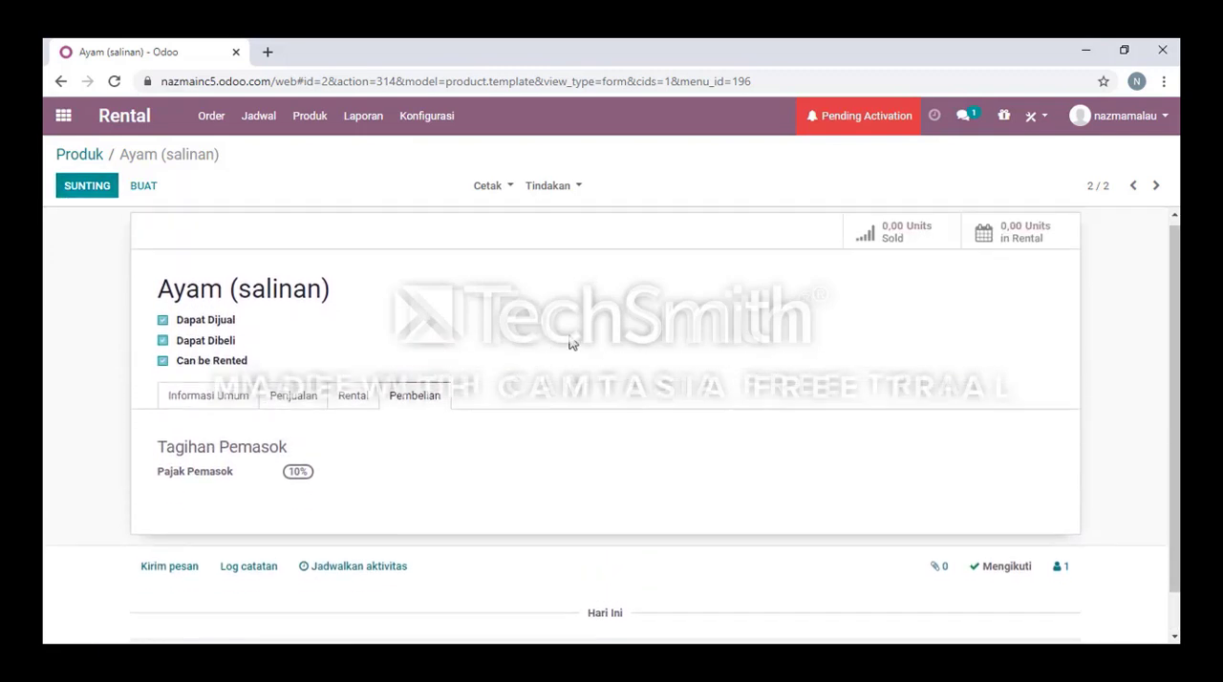
scroll(1051, 258, down, 1)
click(1134, 187)
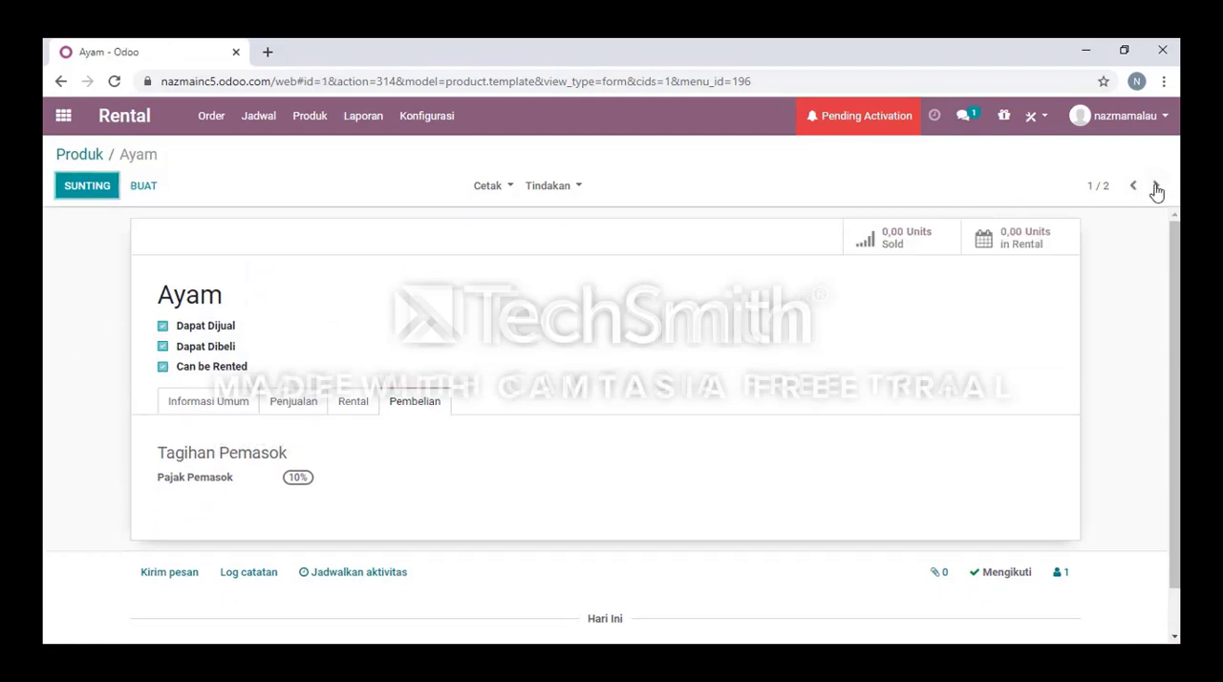
Open the Rental Analysis report and look at it as bar, line and pie charts.
click(1156, 187)
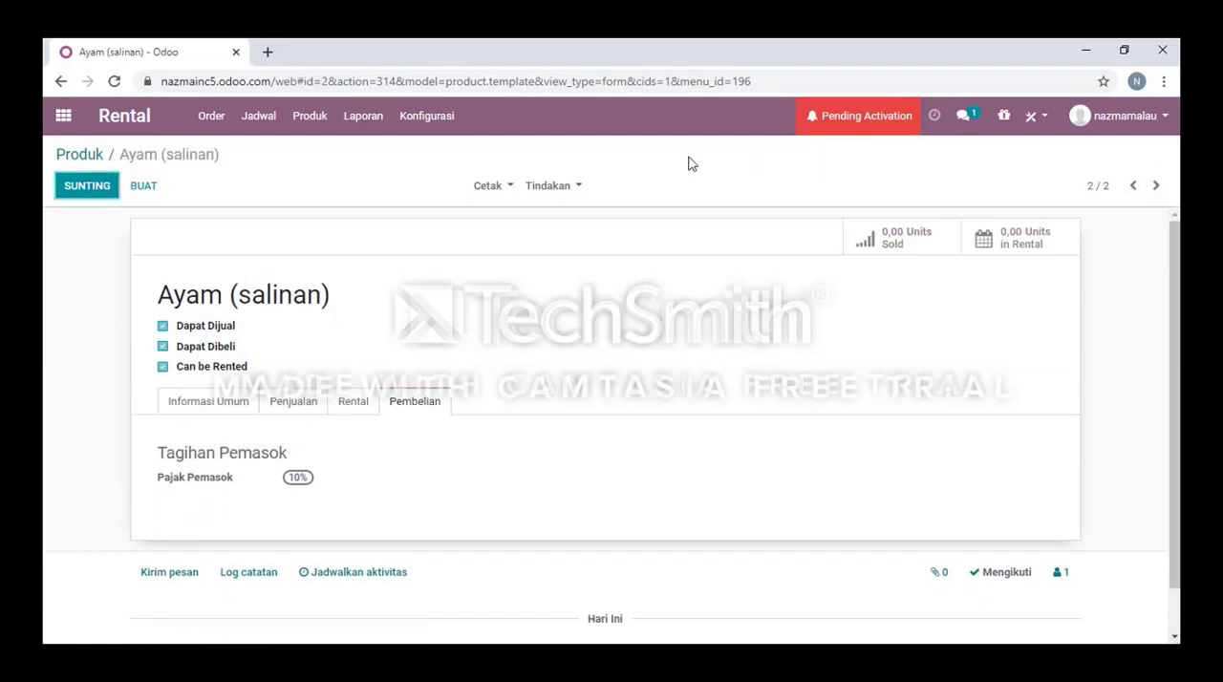
click(359, 118)
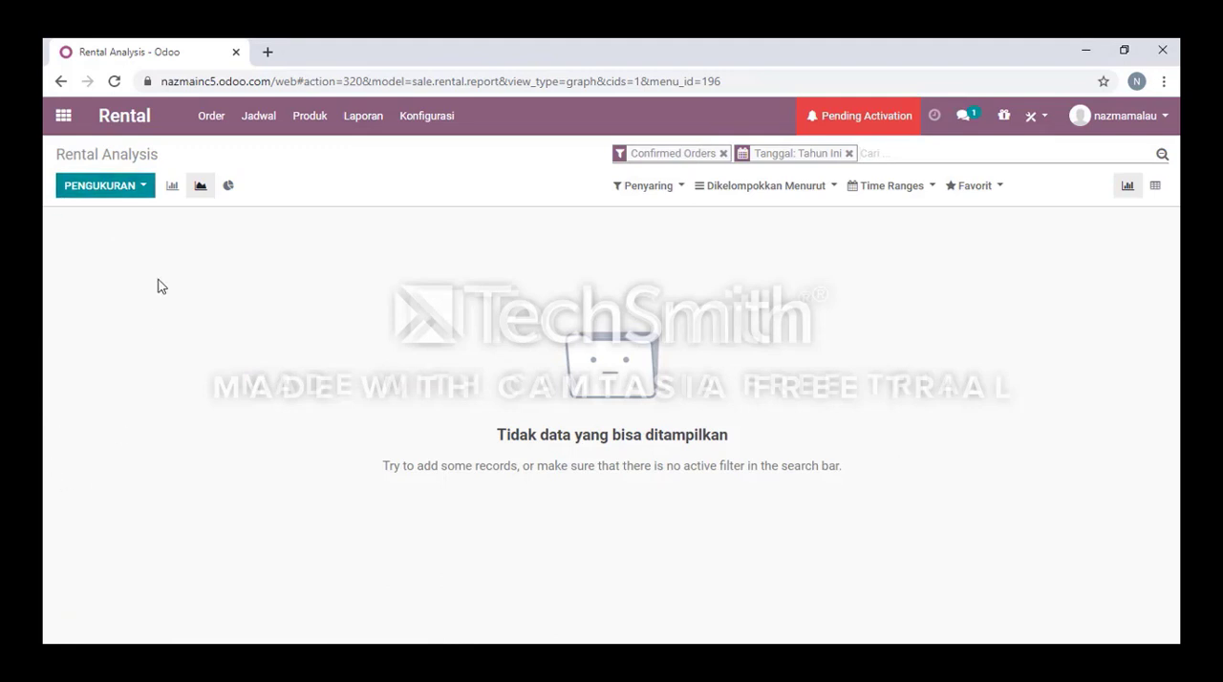
click(174, 190)
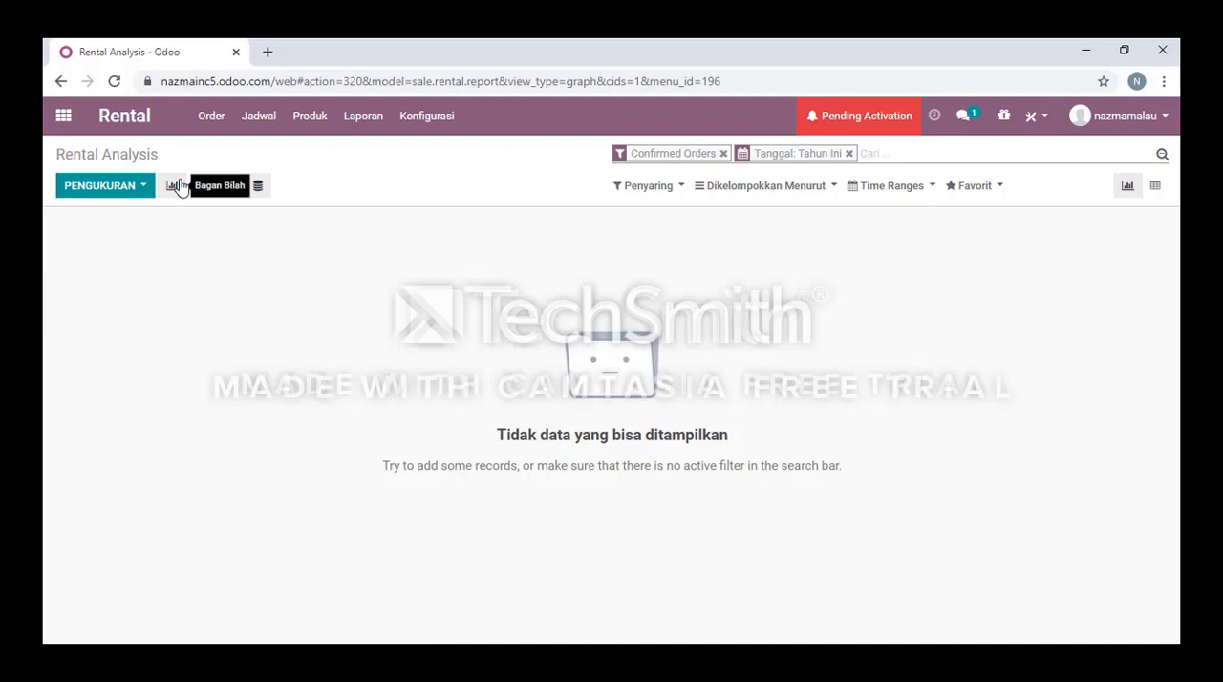
click(201, 188)
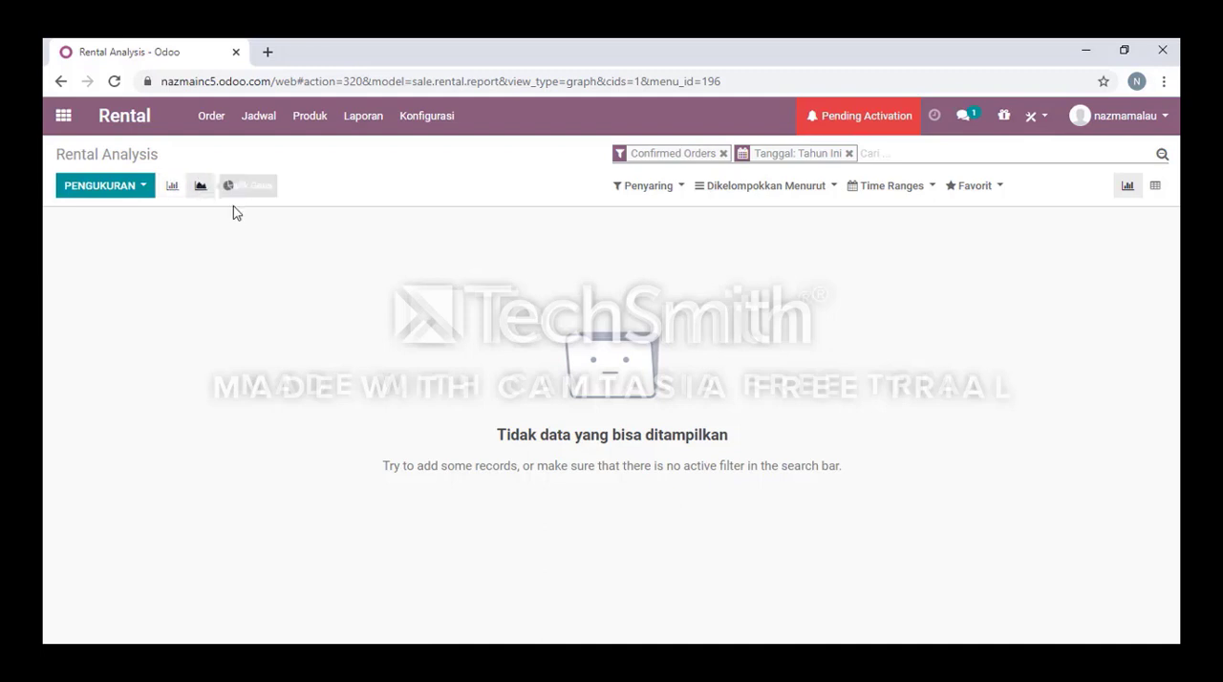
click(227, 187)
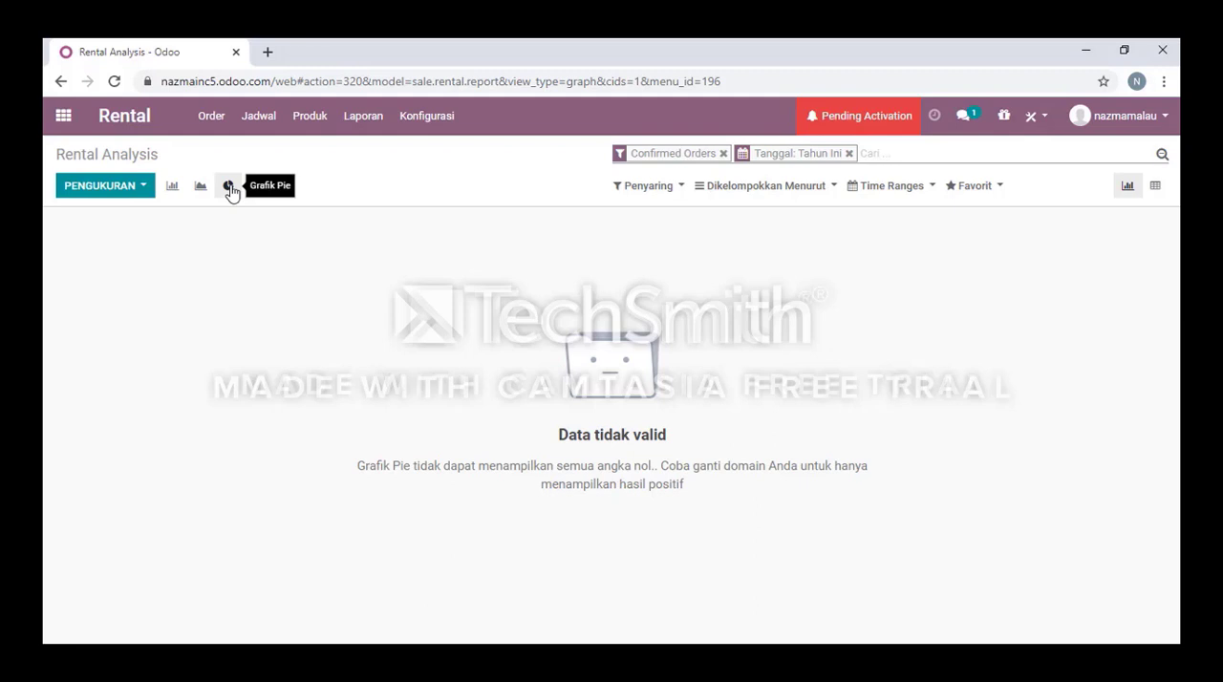
Look over the report's filter, grouping, time range and favourite options.
click(682, 189)
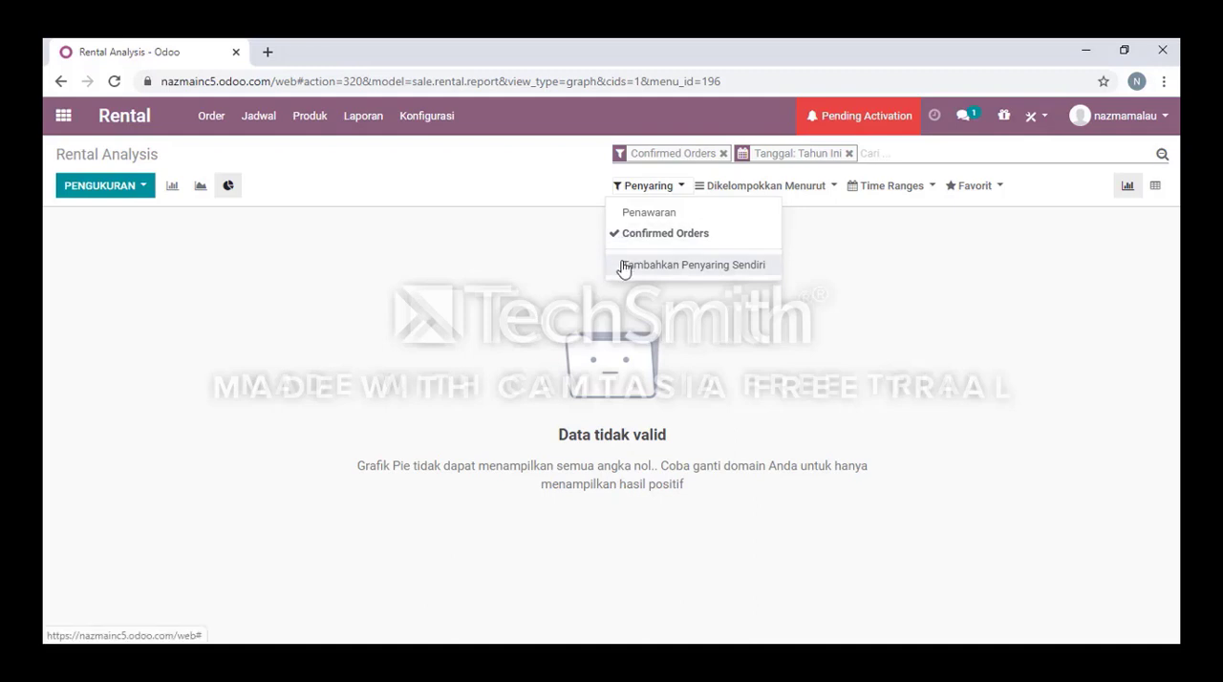
click(827, 190)
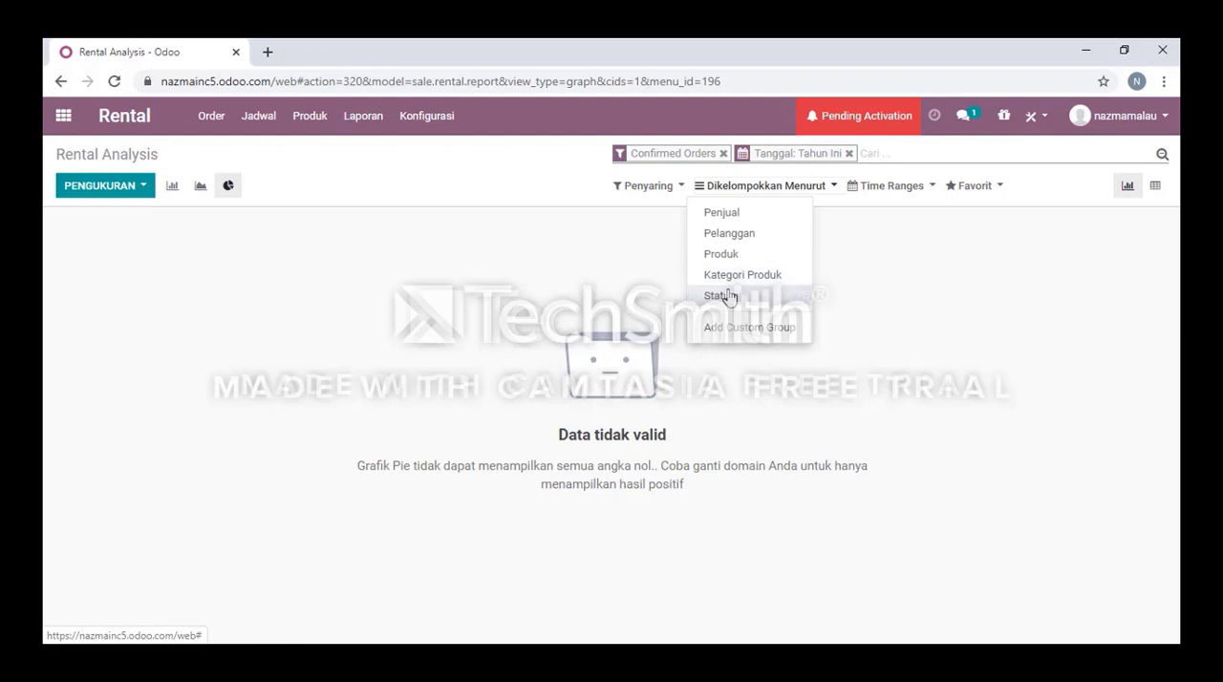
click(920, 189)
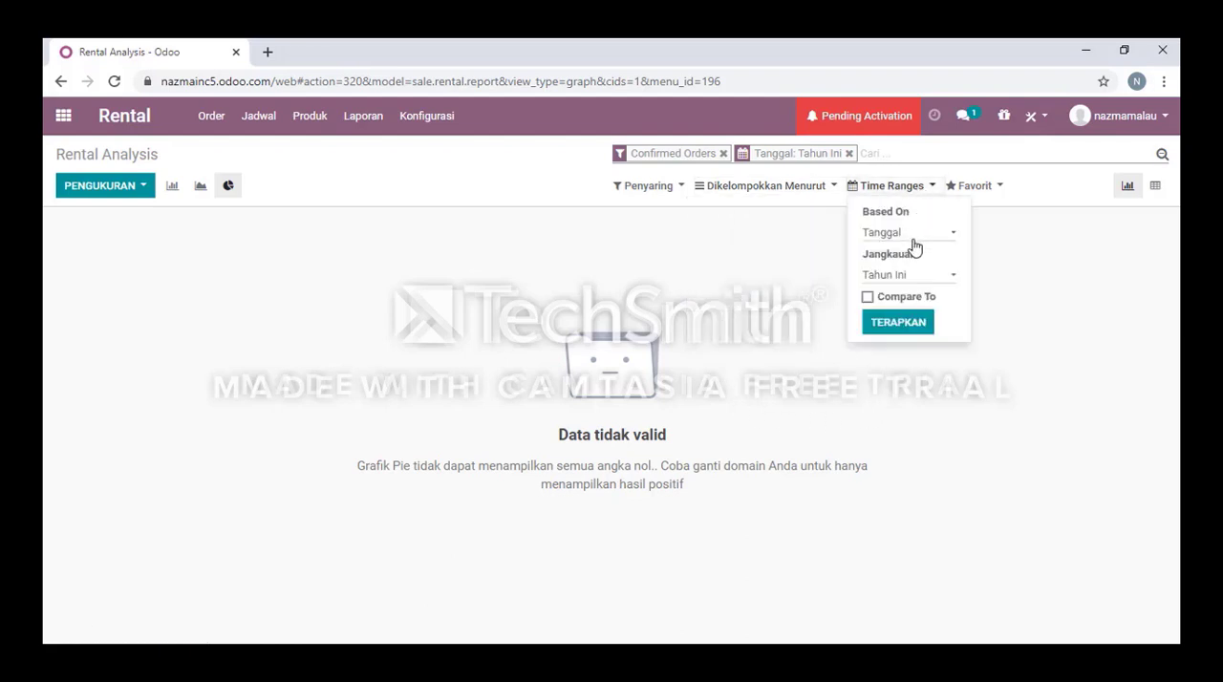
click(964, 413)
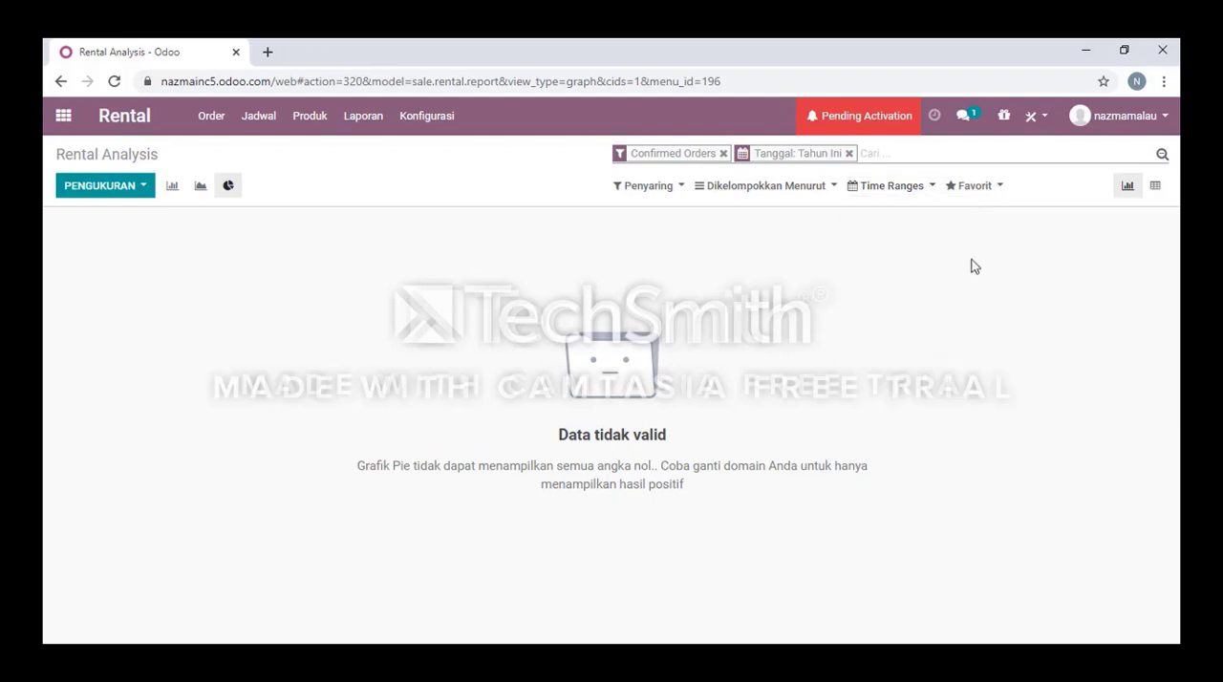
click(975, 190)
click(859, 258)
Return to the rental orders and check those with status Penawaran and Penawaran Terkirim.
click(141, 127)
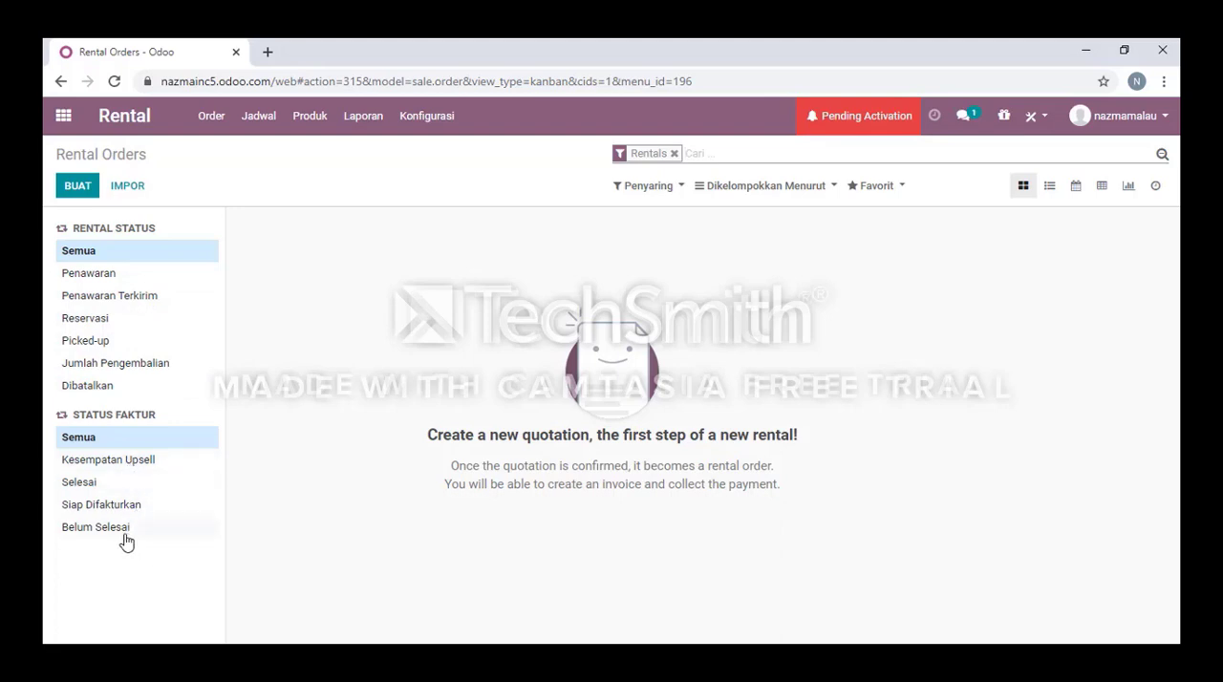
click(120, 276)
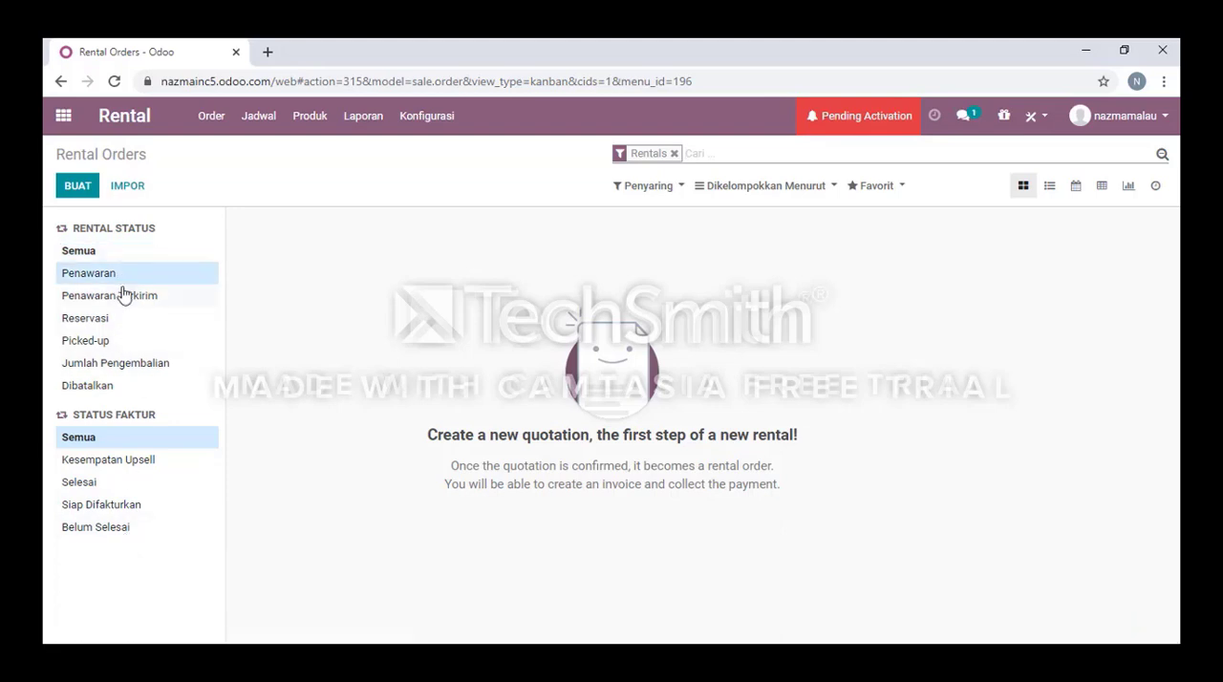
click(122, 293)
Create a rental order with the customer's name, expiration date 01/04/2020 and payment terms of 15 Hari.
click(72, 190)
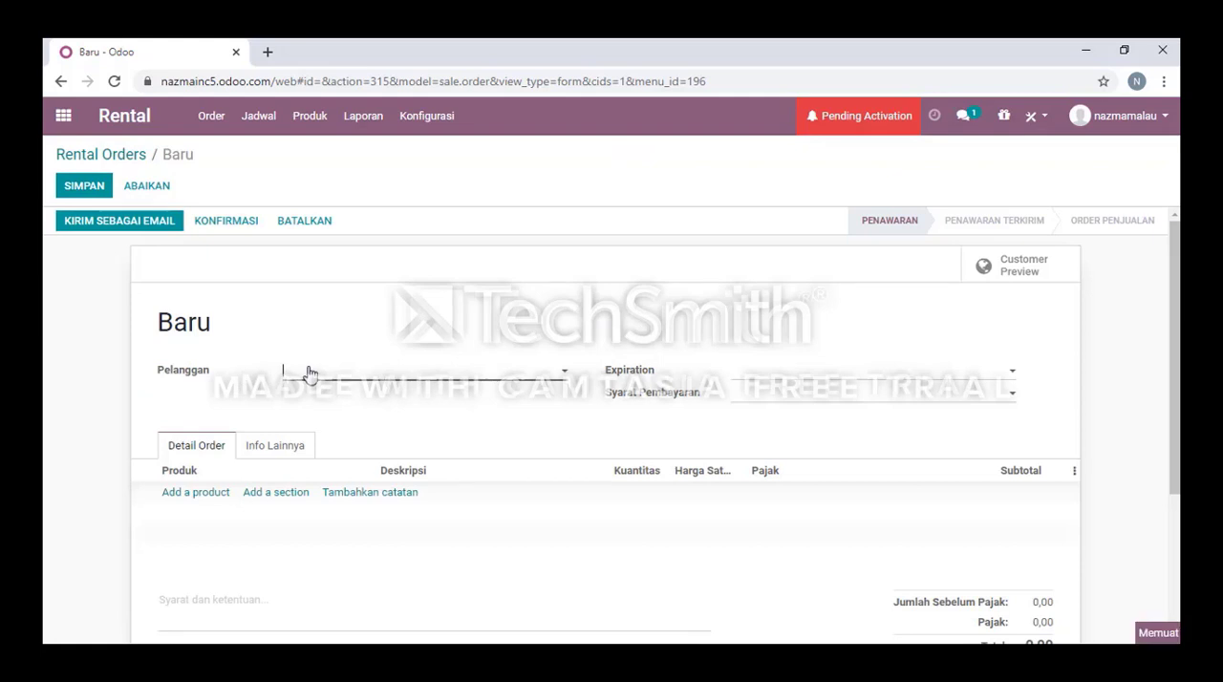
click(309, 373)
text(nazmainc)
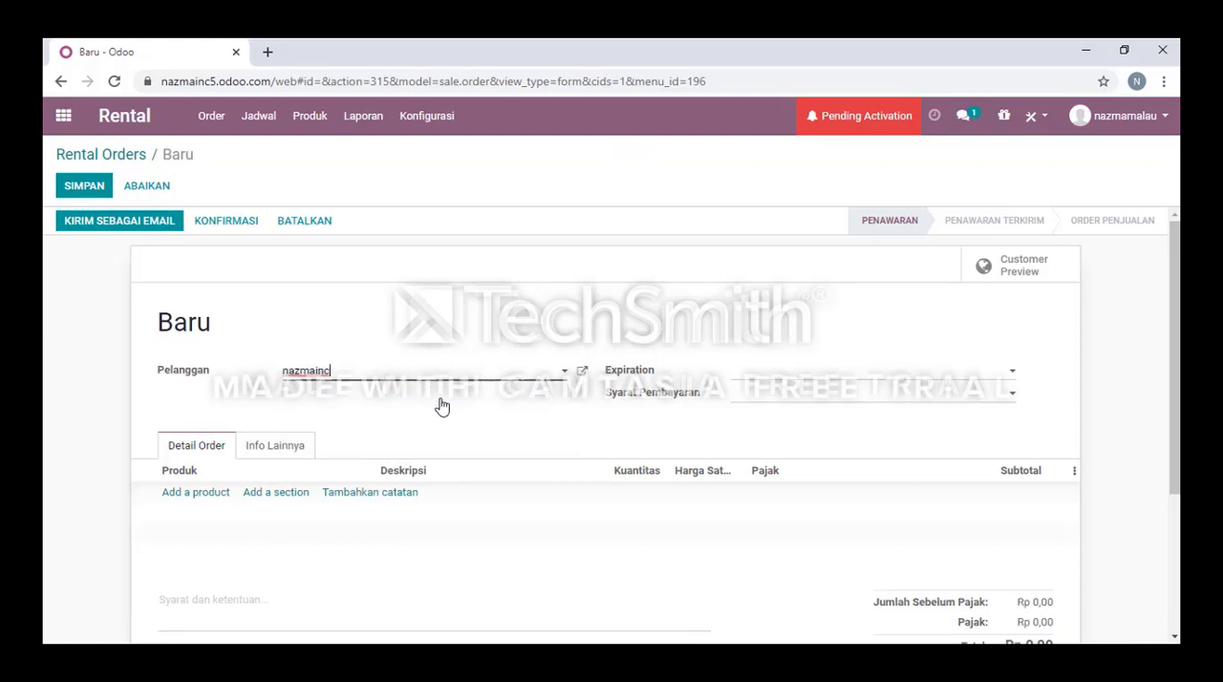
click(794, 374)
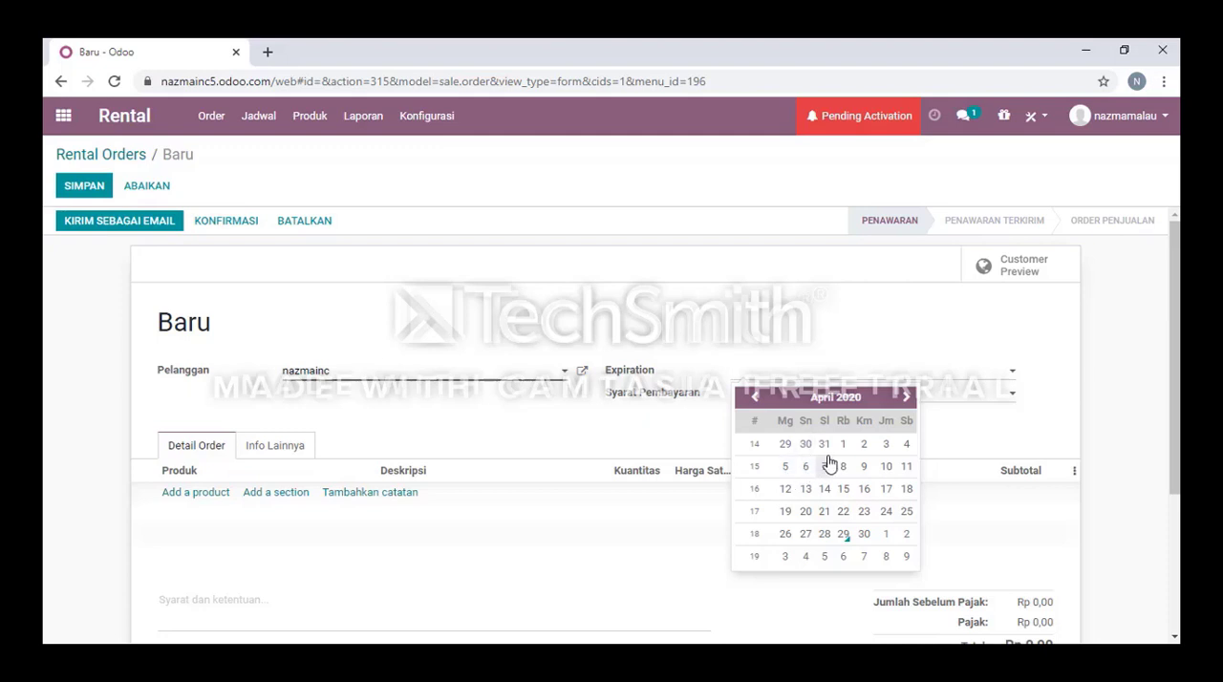
click(843, 443)
click(777, 401)
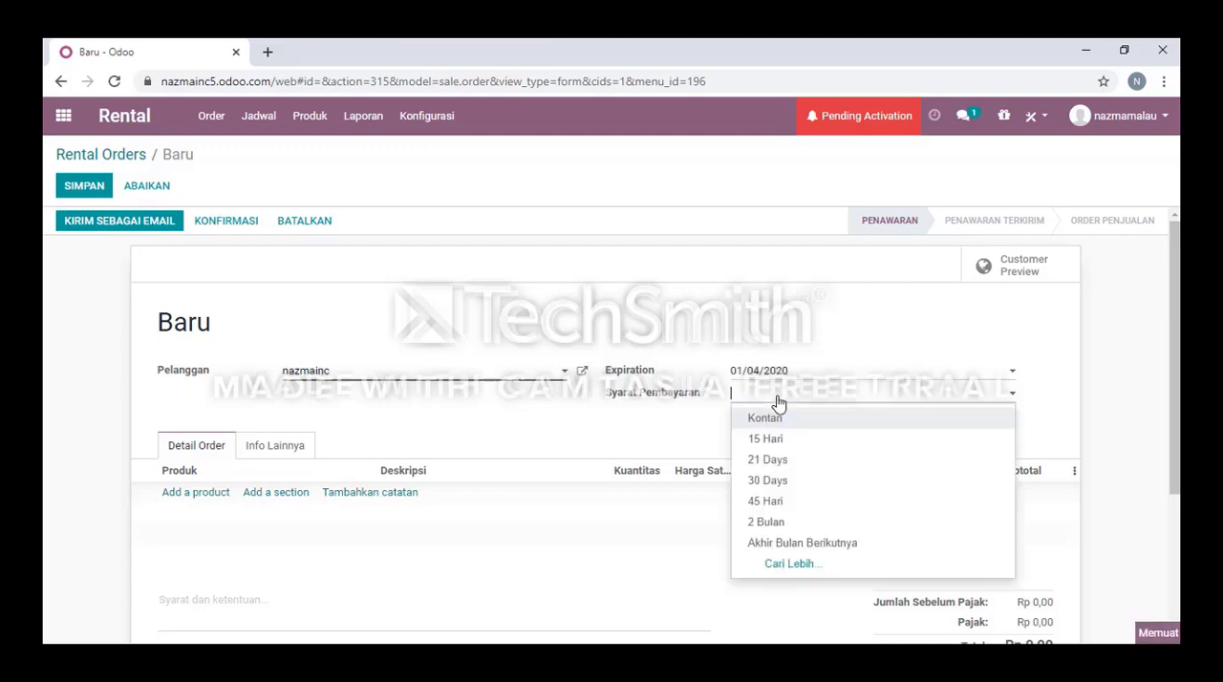
click(792, 446)
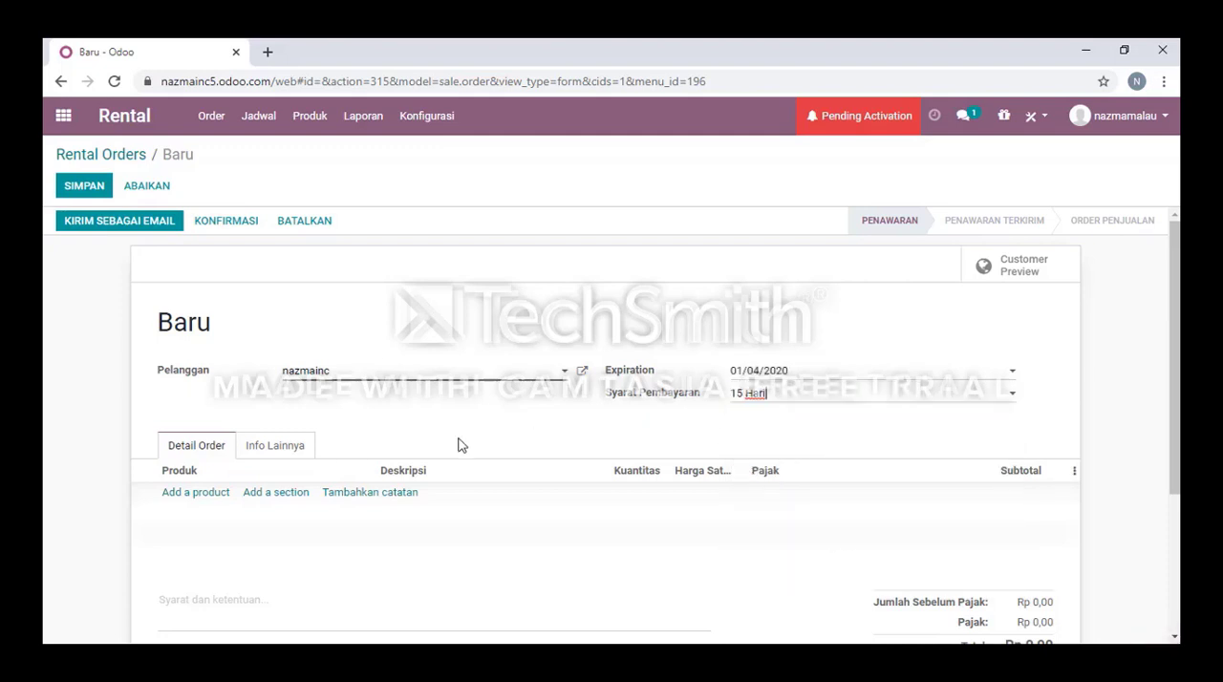
Add the rental product Ayam to the order lines, accepting the proposed rental period, quantity and unit price.
click(195, 503)
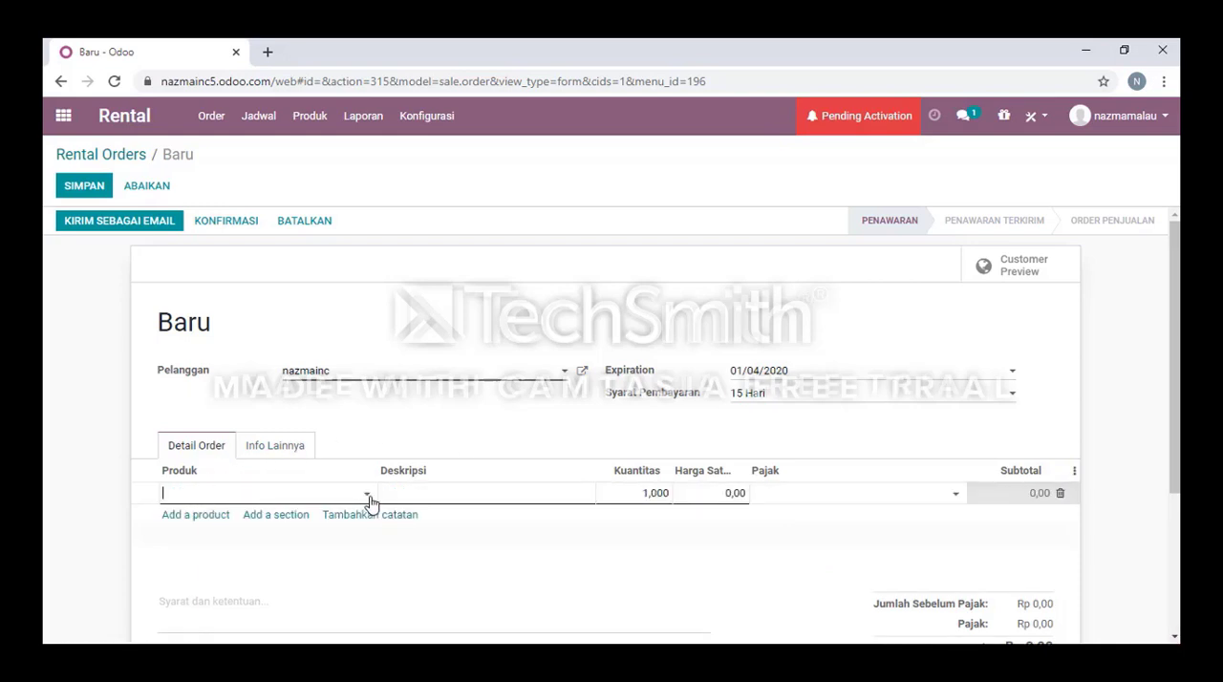
click(368, 498)
click(268, 524)
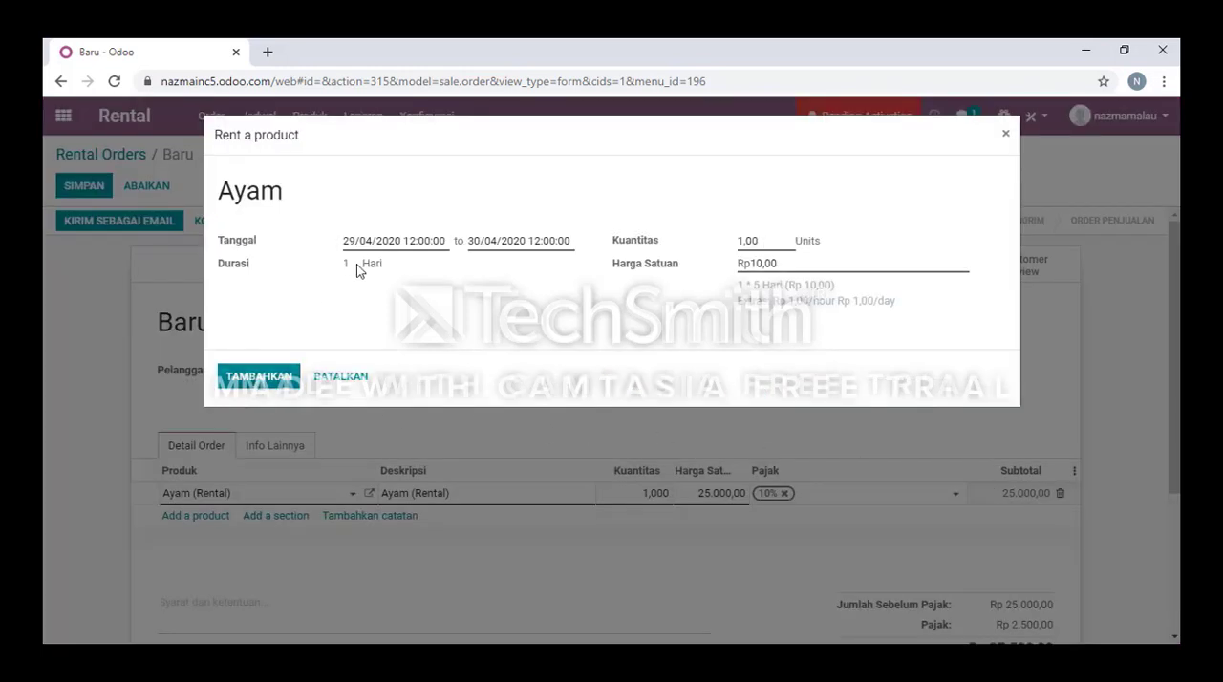
click(254, 375)
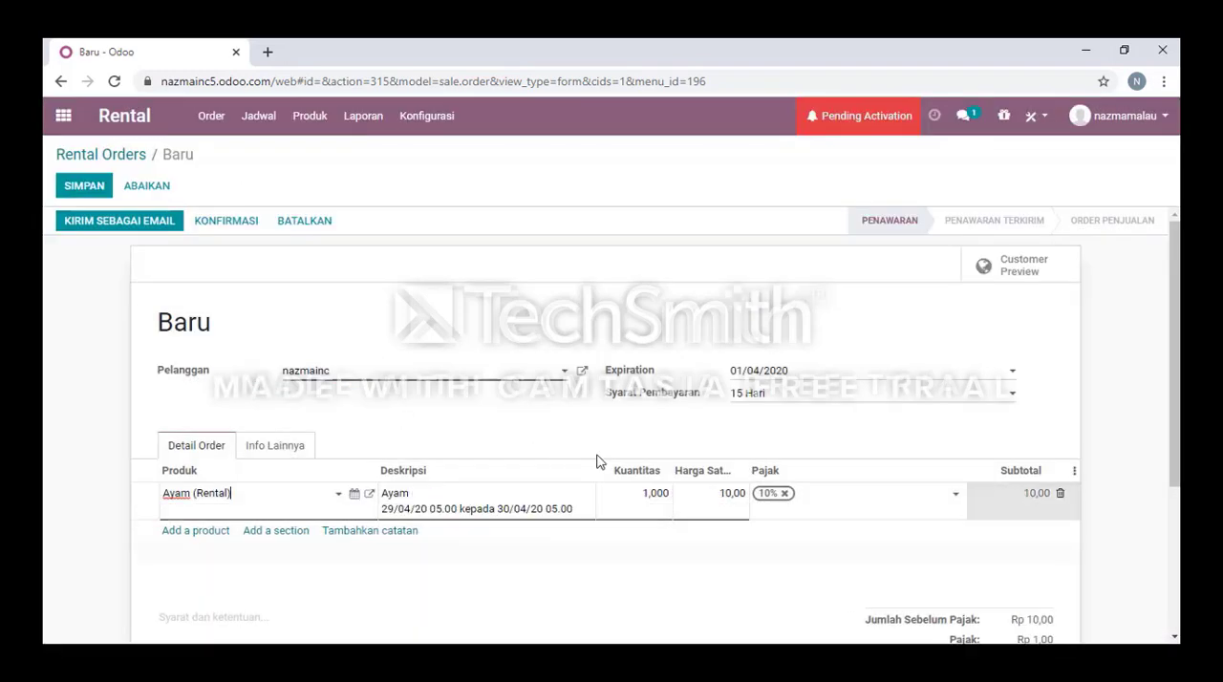
Review the order's lines and totals, save the rental order and confirm it.
scroll(598, 461, down, 3)
scroll(521, 442, down, 1)
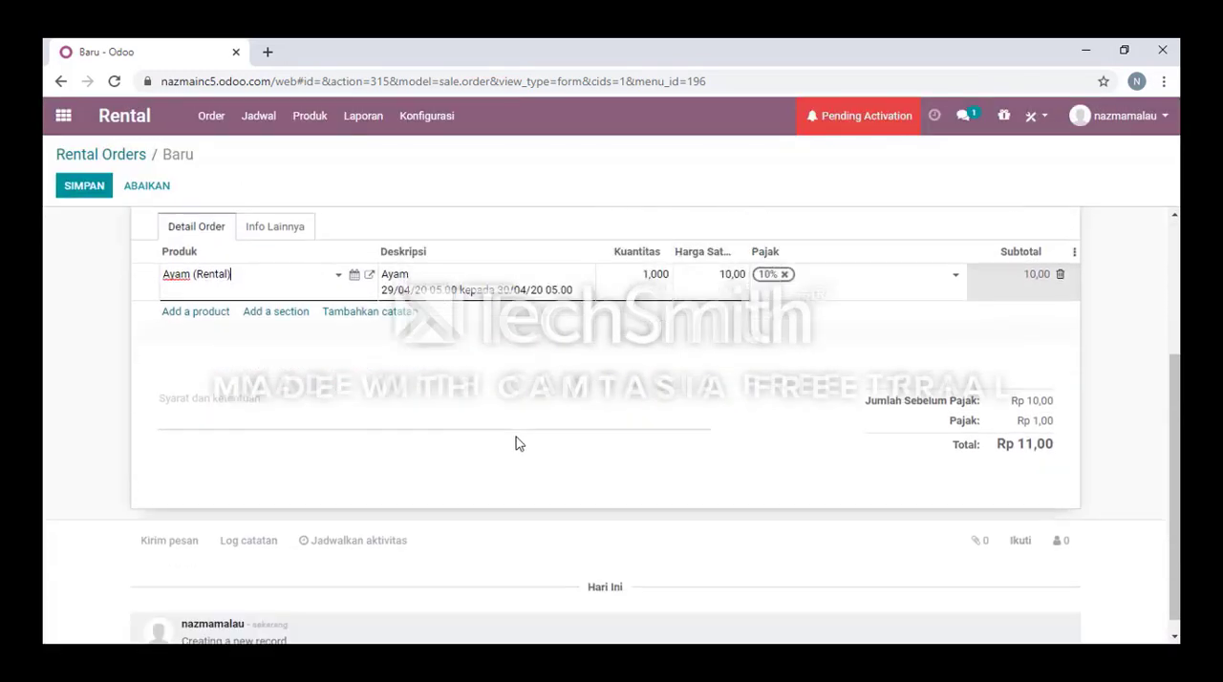
scroll(592, 443, up, 3)
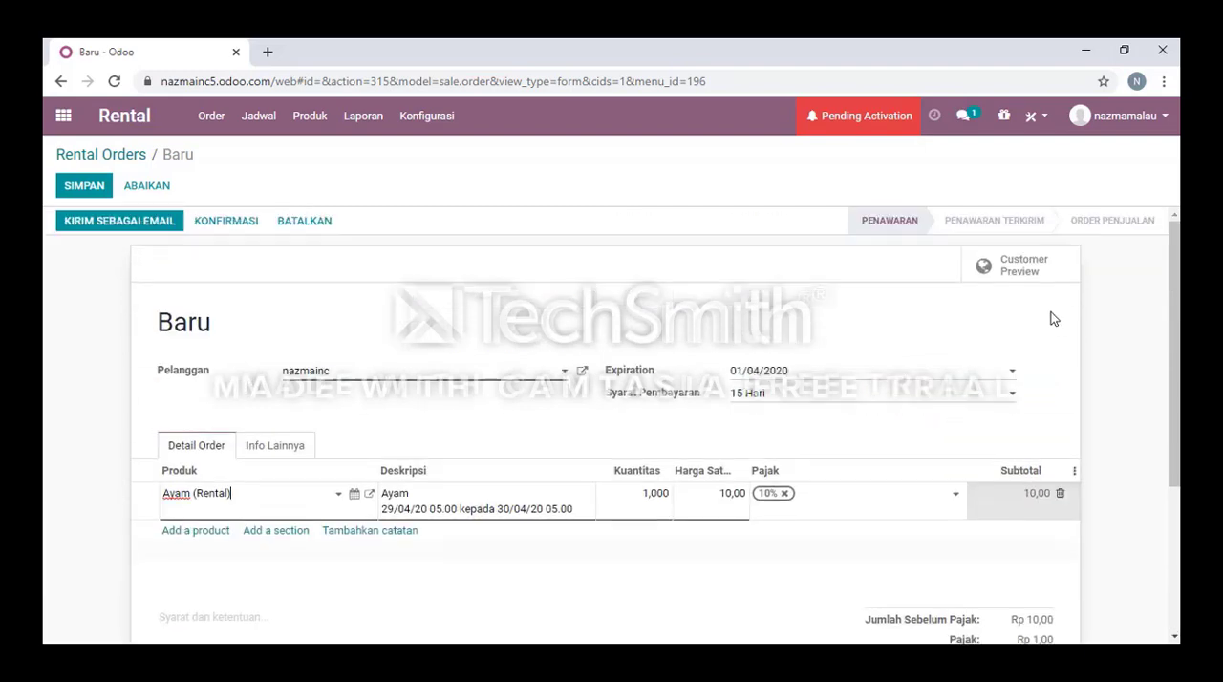
click(1024, 227)
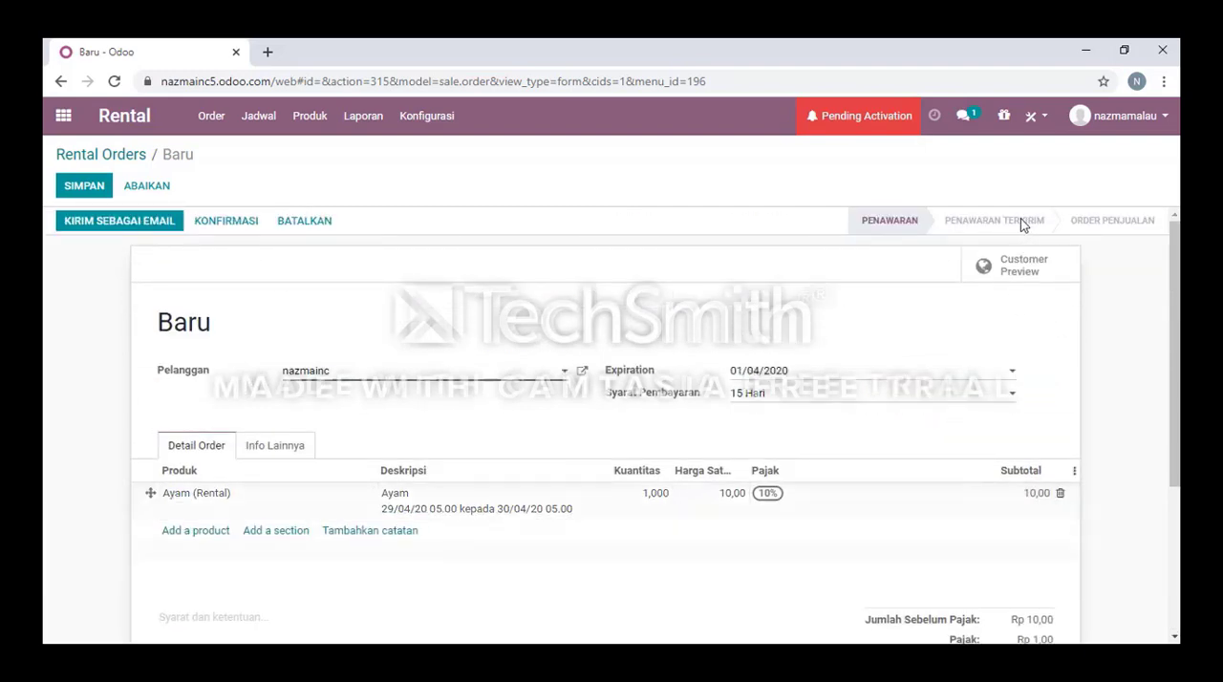
click(81, 191)
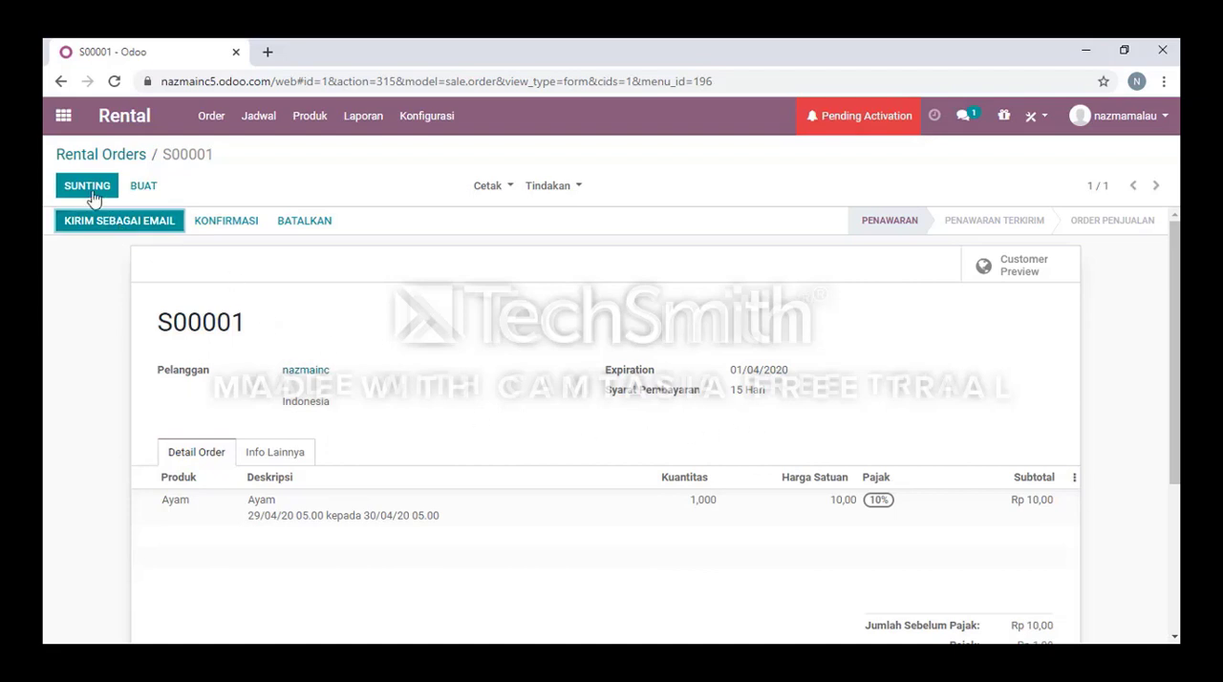
click(232, 221)
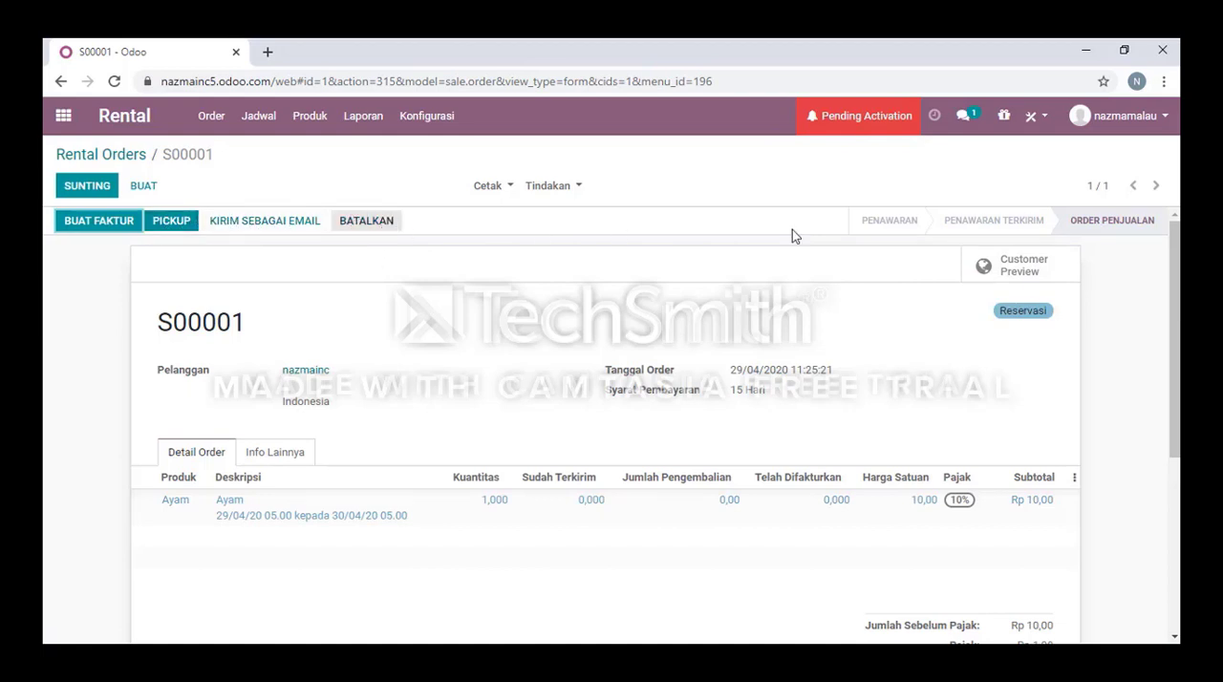
scroll(1140, 400, down, 5)
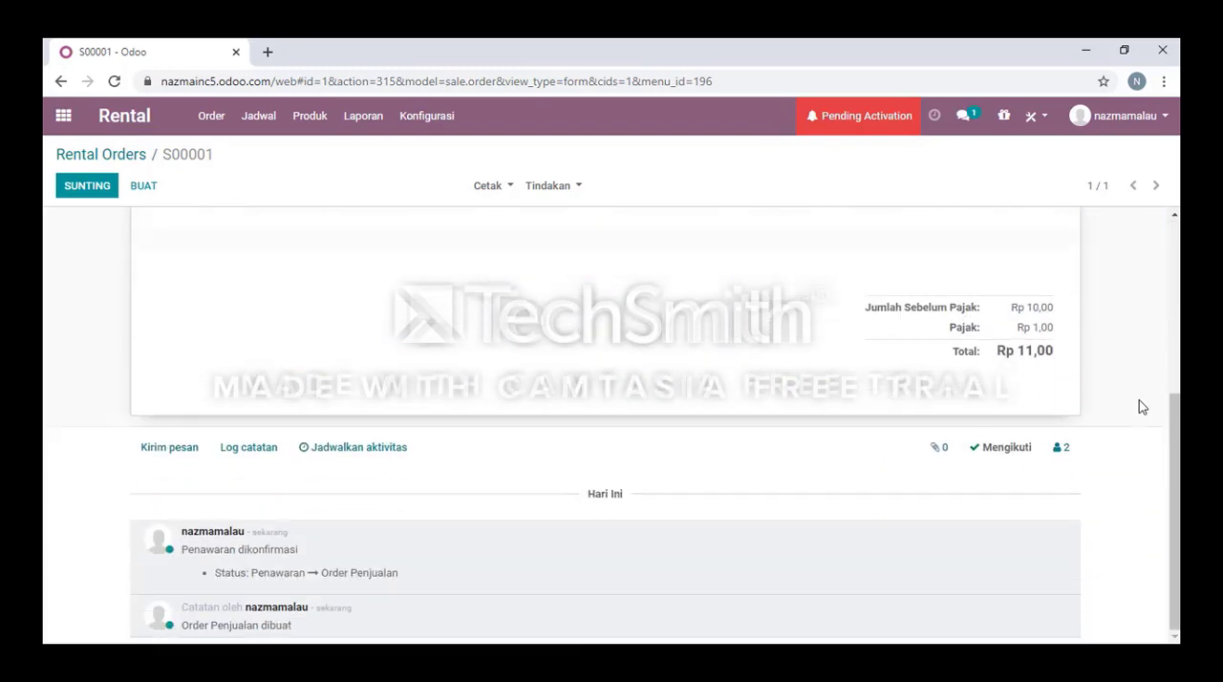
scroll(1140, 400, up, 5)
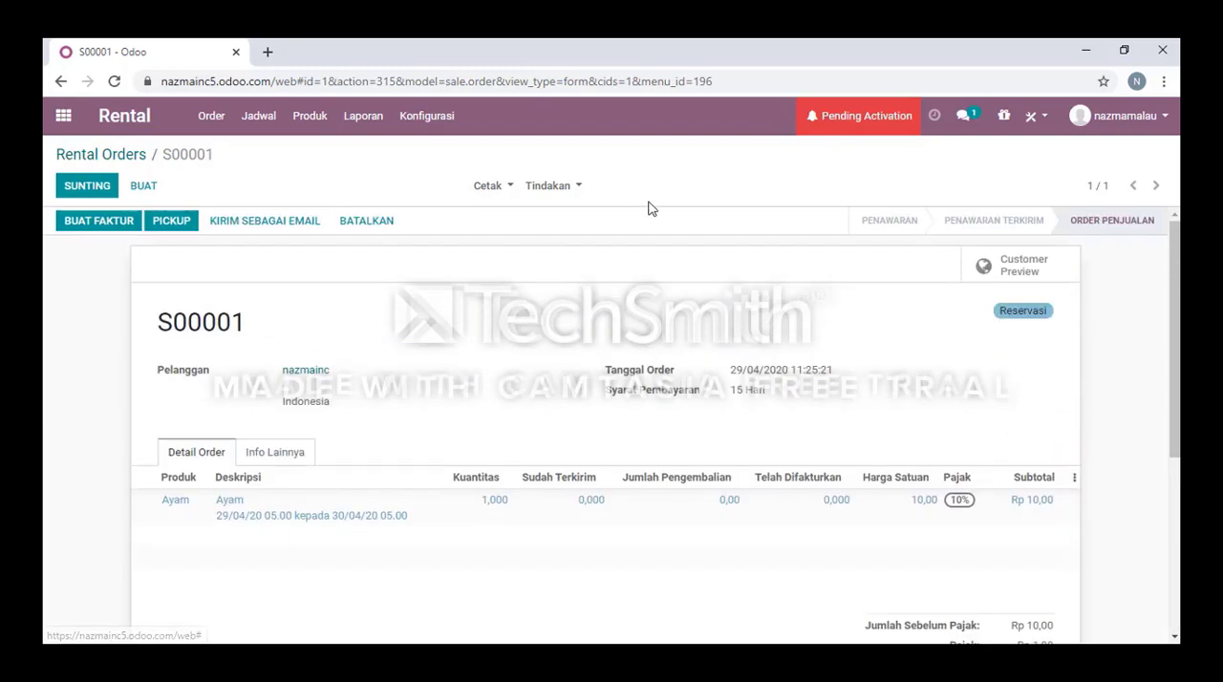
Open the confirmed order from the Reservasi status list and validate the pickup of Ayam.
click(94, 155)
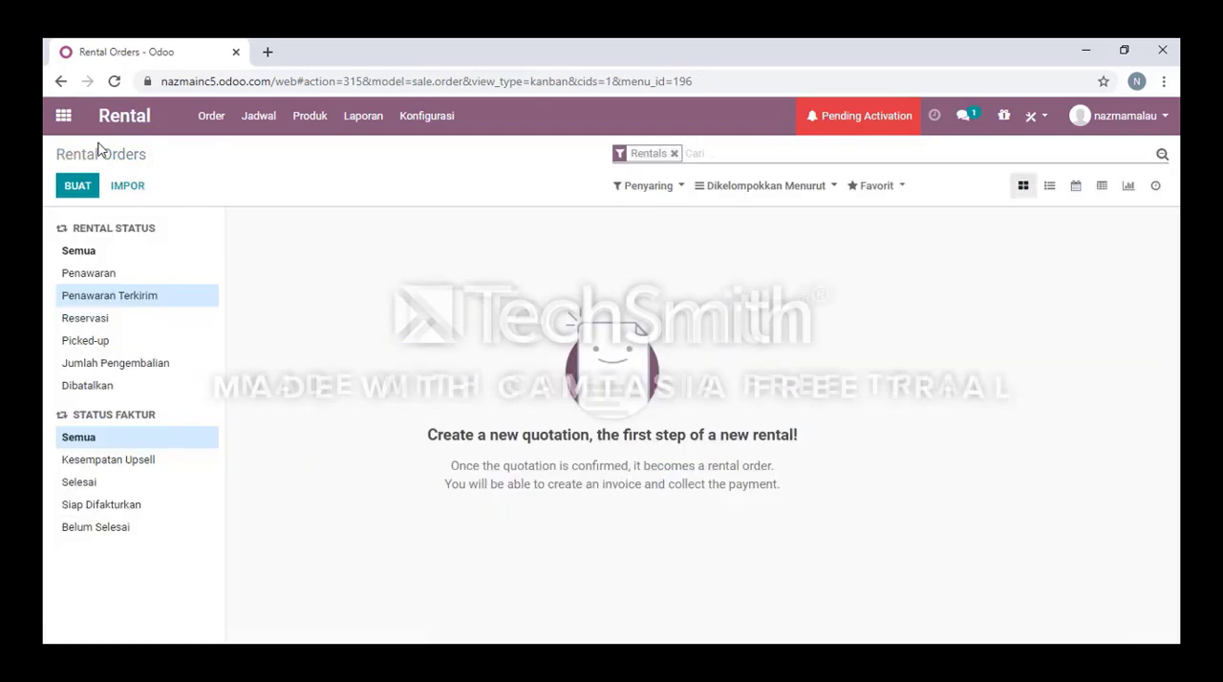
click(114, 274)
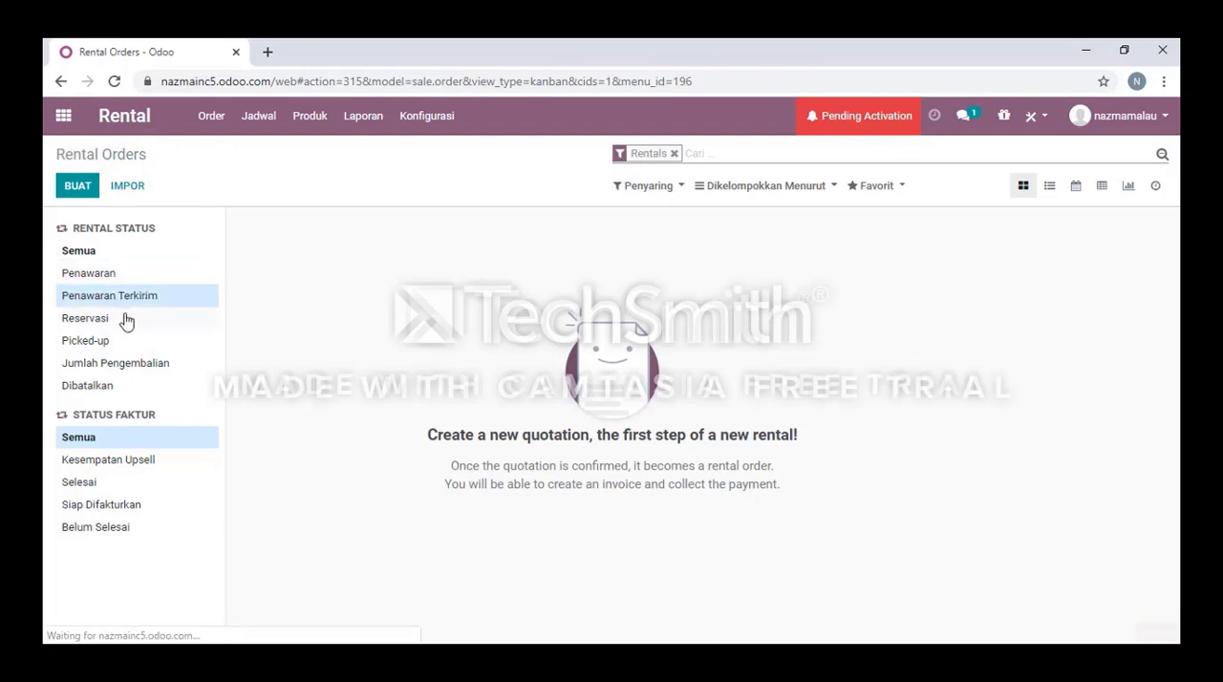
click(123, 320)
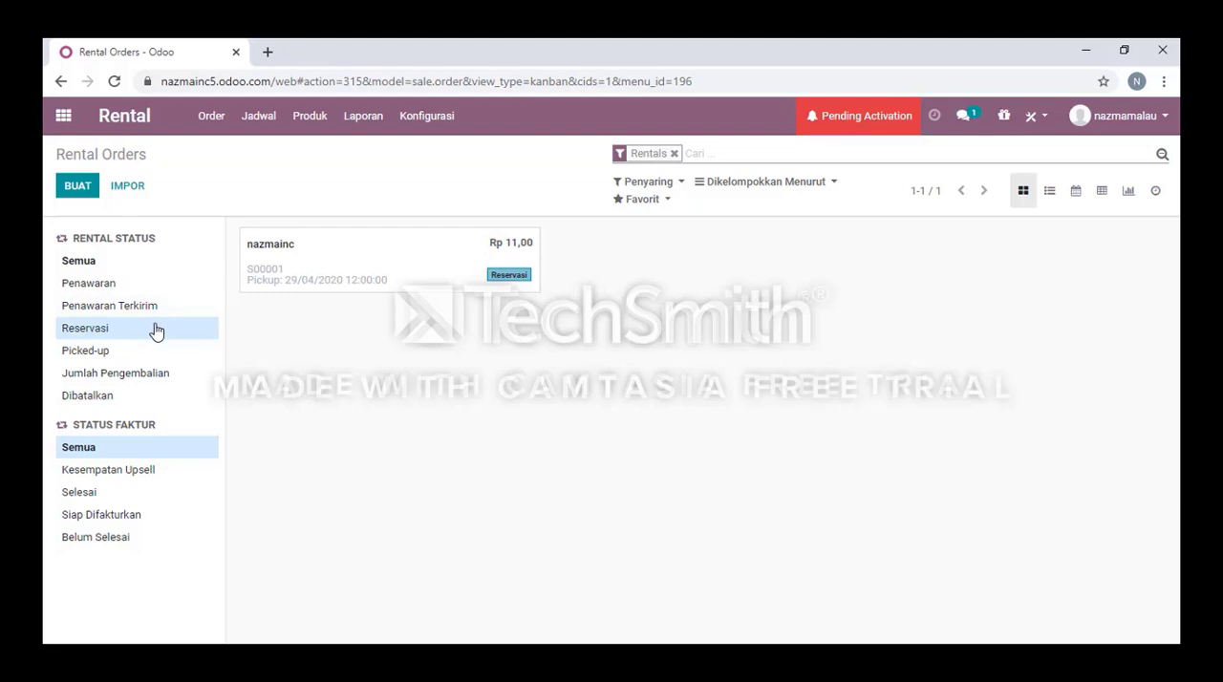
click(309, 271)
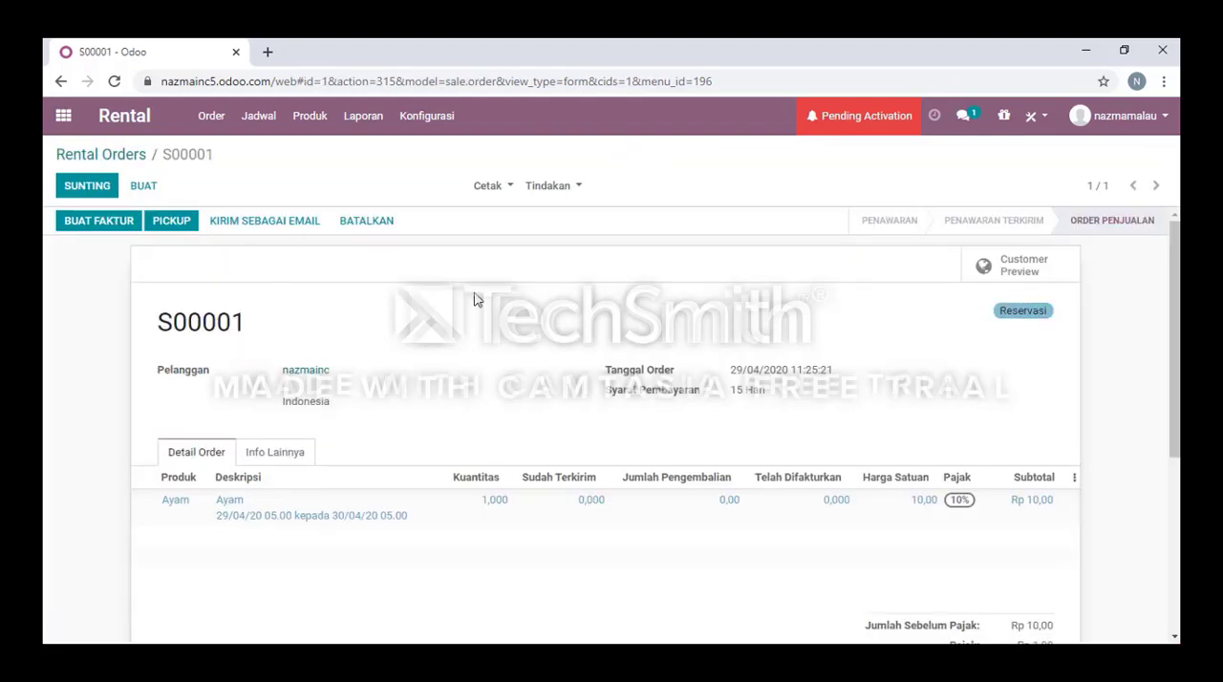
click(173, 224)
click(252, 346)
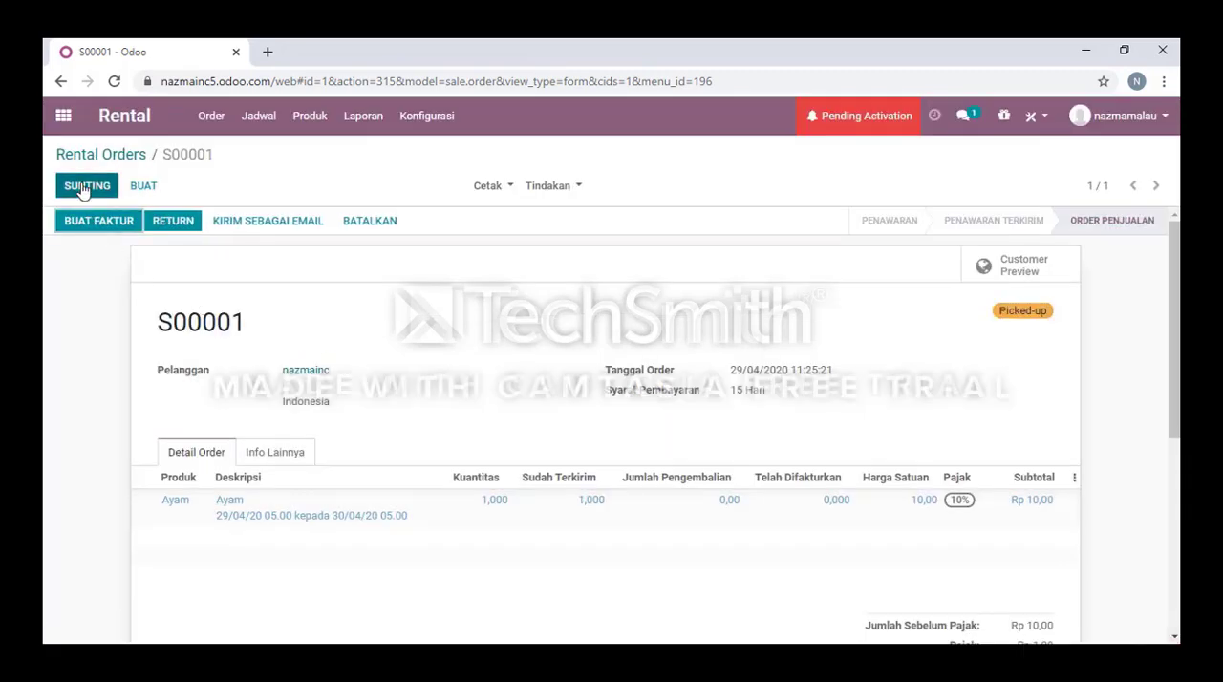
Filter the rental orders by Picked-up status and examine them in list, pivot, calendar, graph and activity views.
click(126, 120)
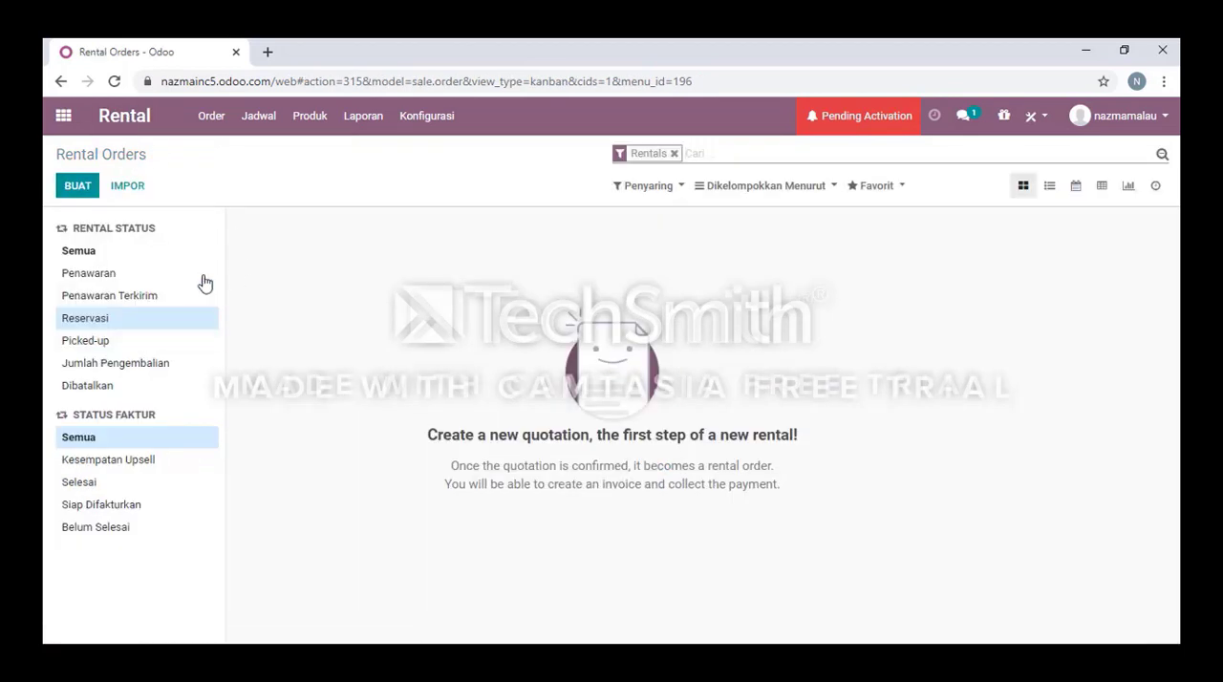
click(91, 343)
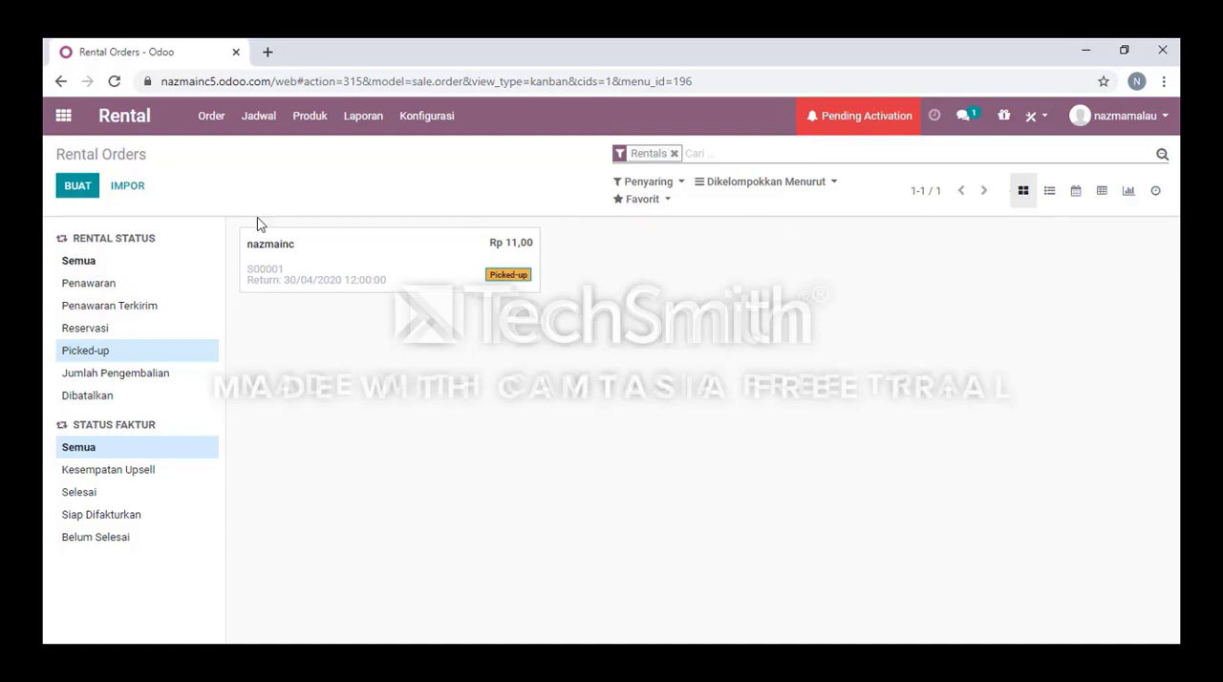
click(1051, 196)
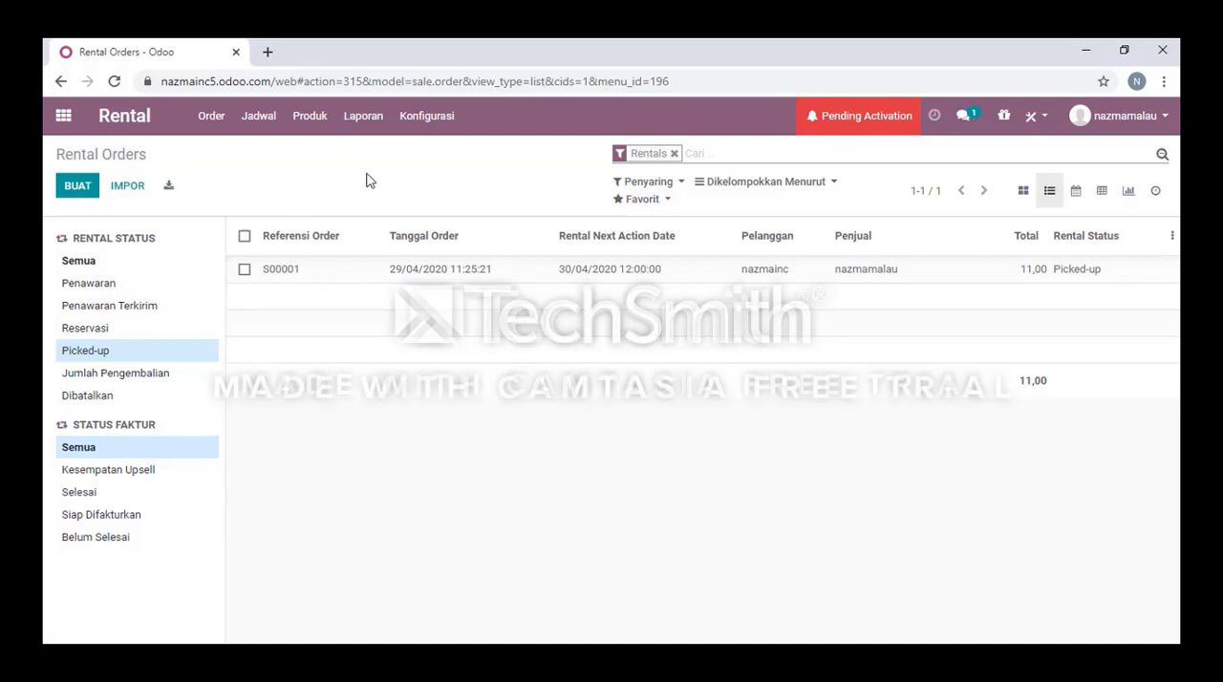
click(1100, 194)
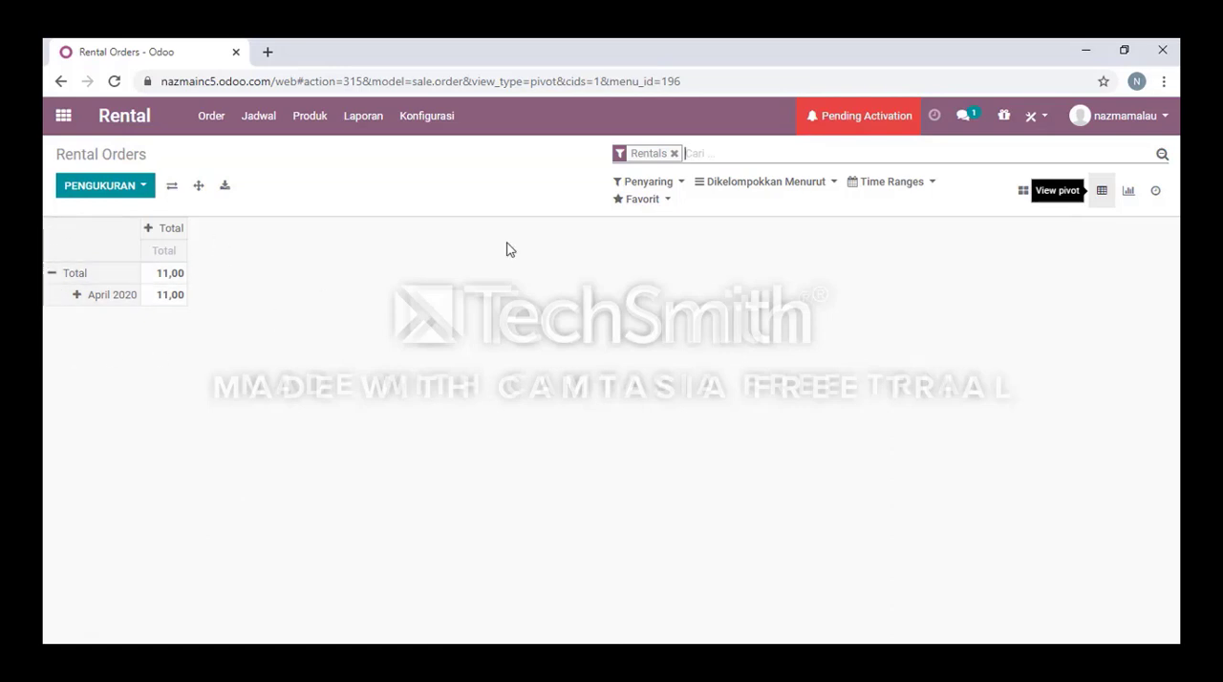
click(1078, 200)
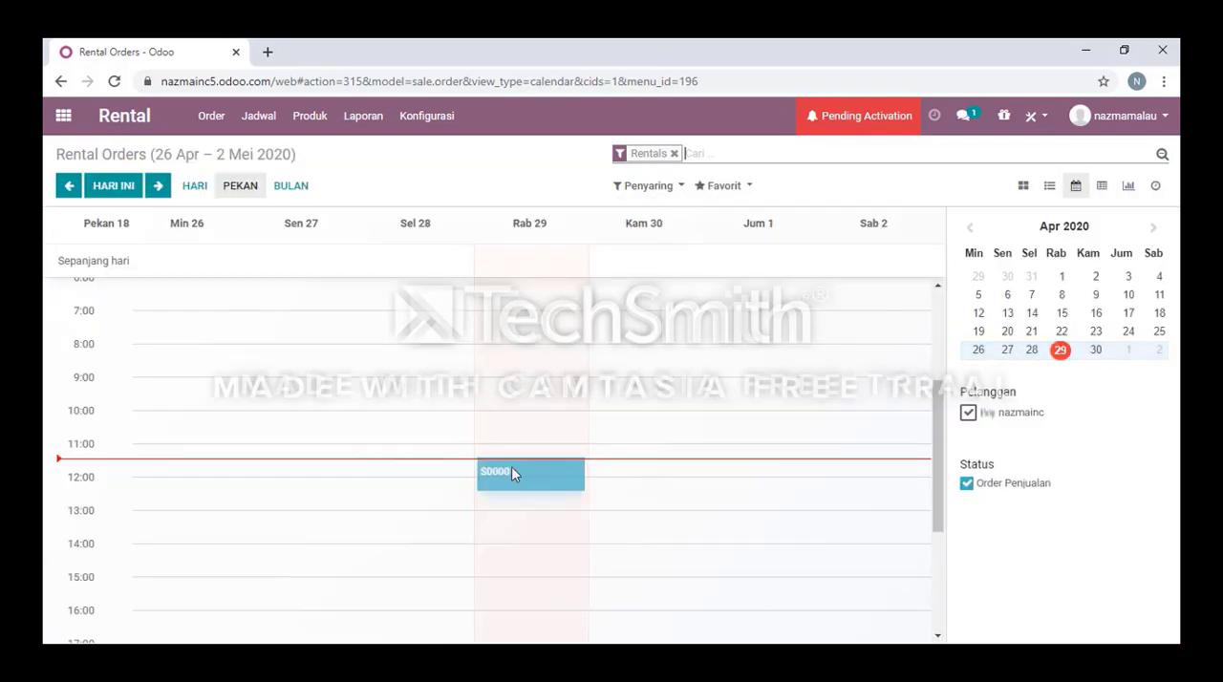
scroll(513, 472, down, 3)
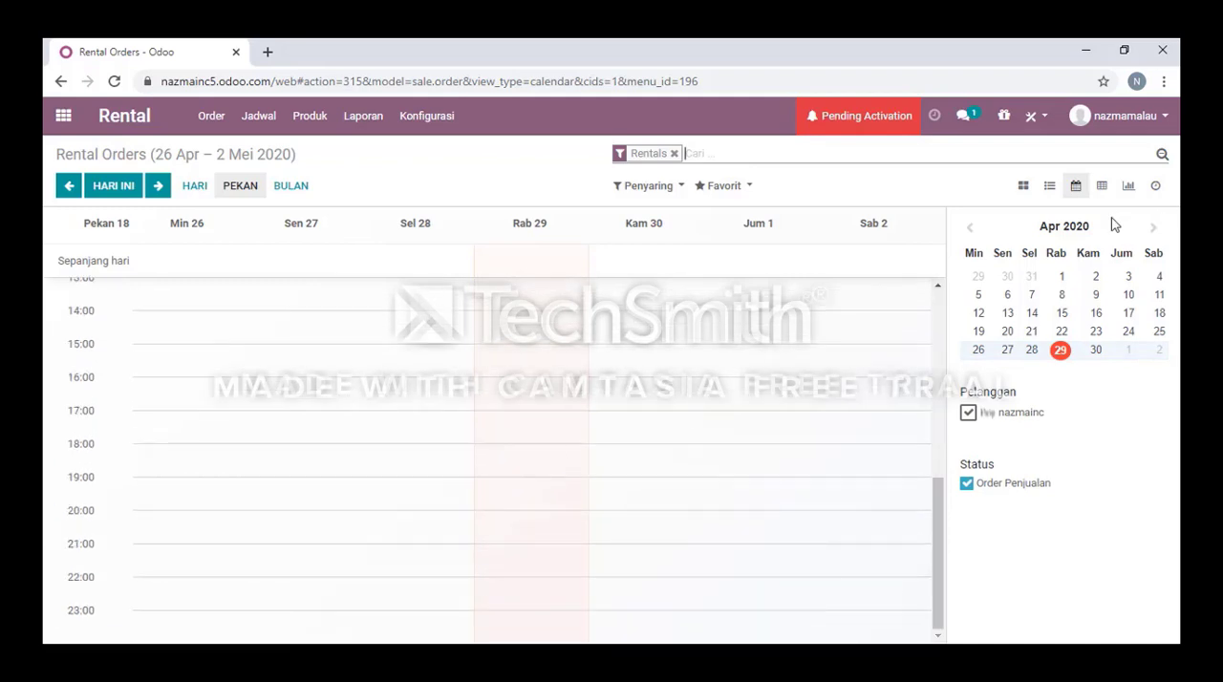
click(1129, 188)
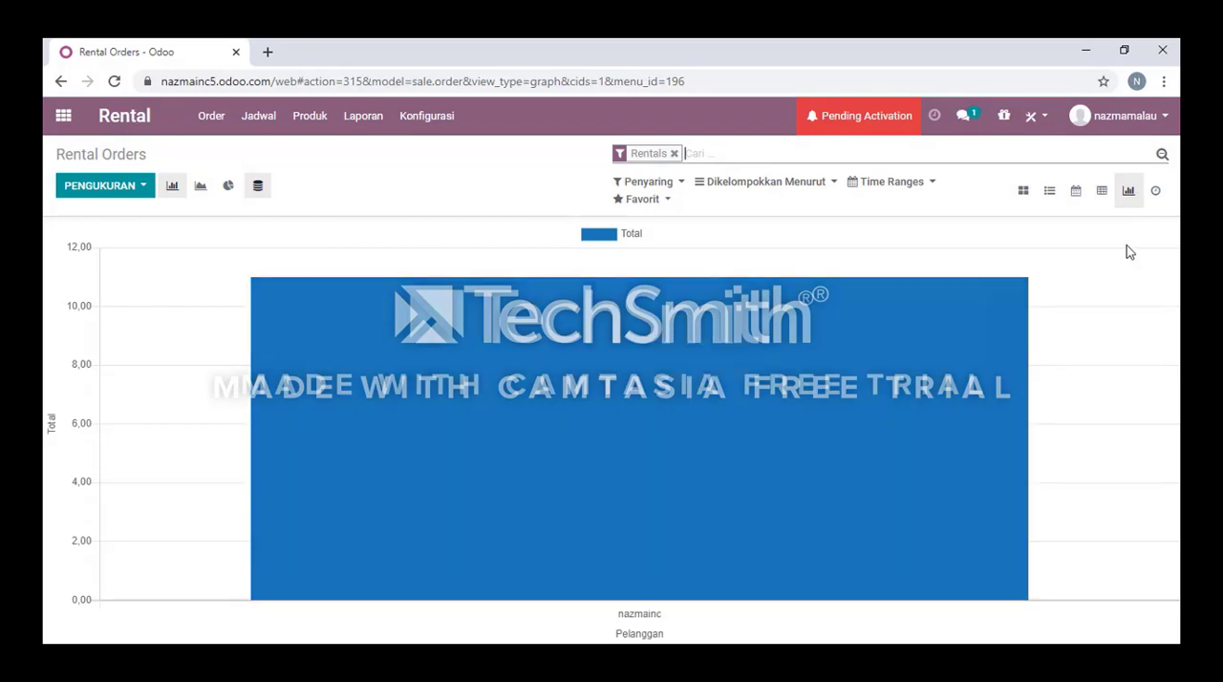
click(1156, 193)
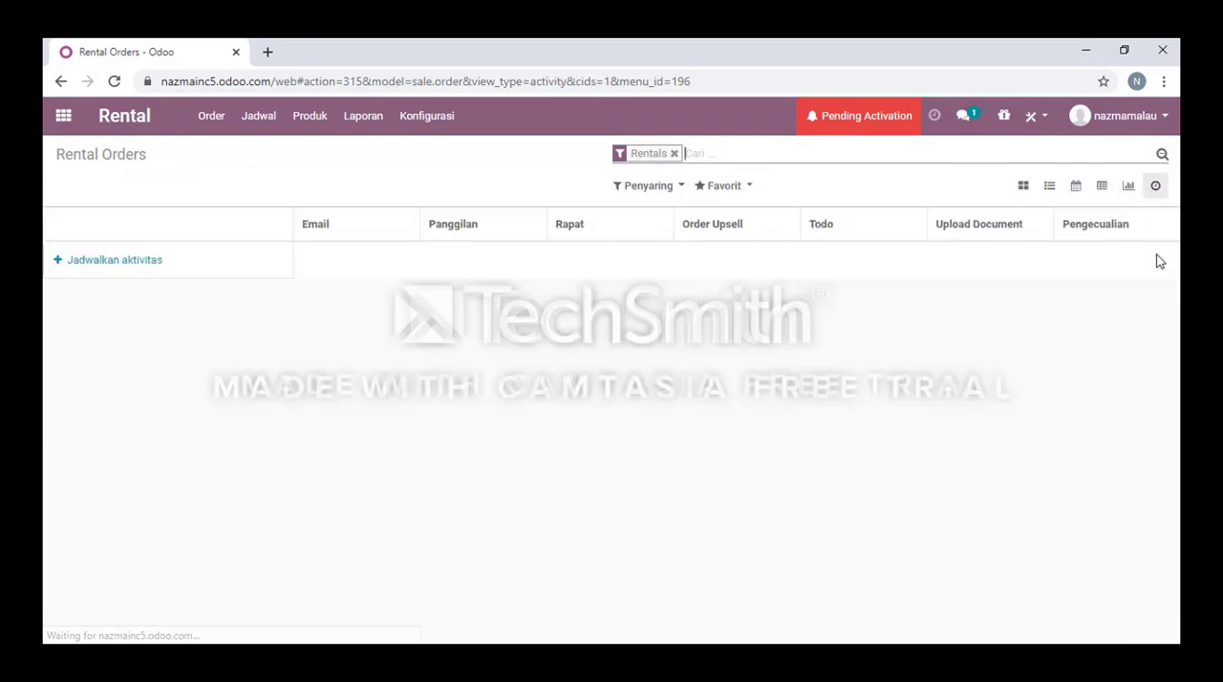